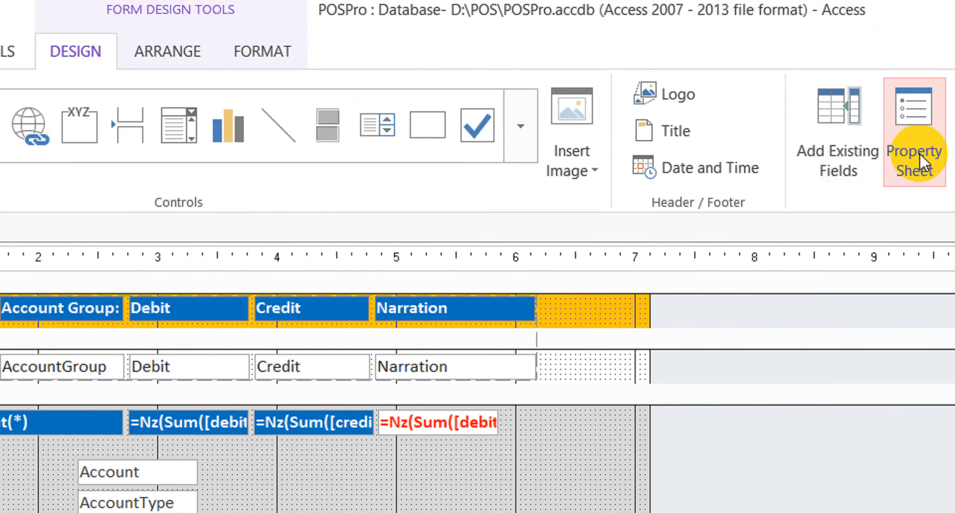
- Create a code event procedure for the After Update event of the AccountID combo box
click(919, 159)
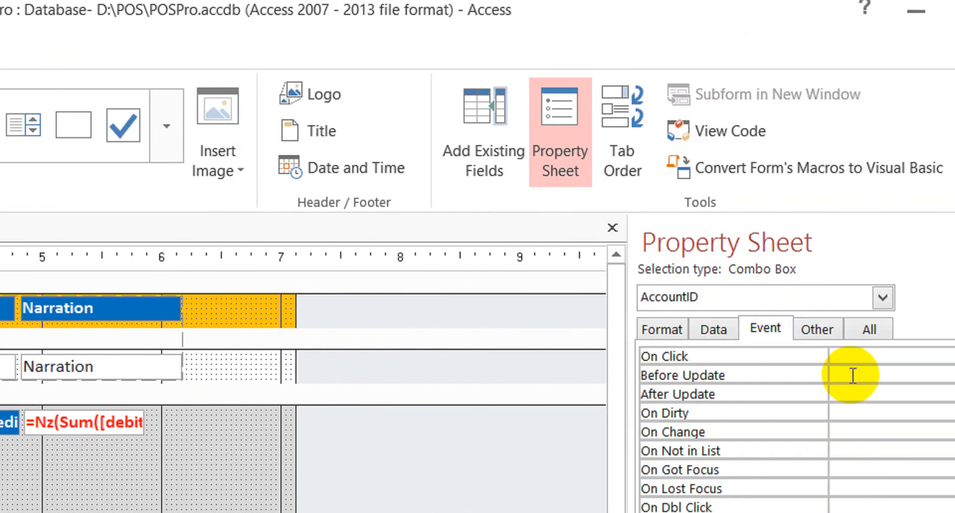
click(852, 375)
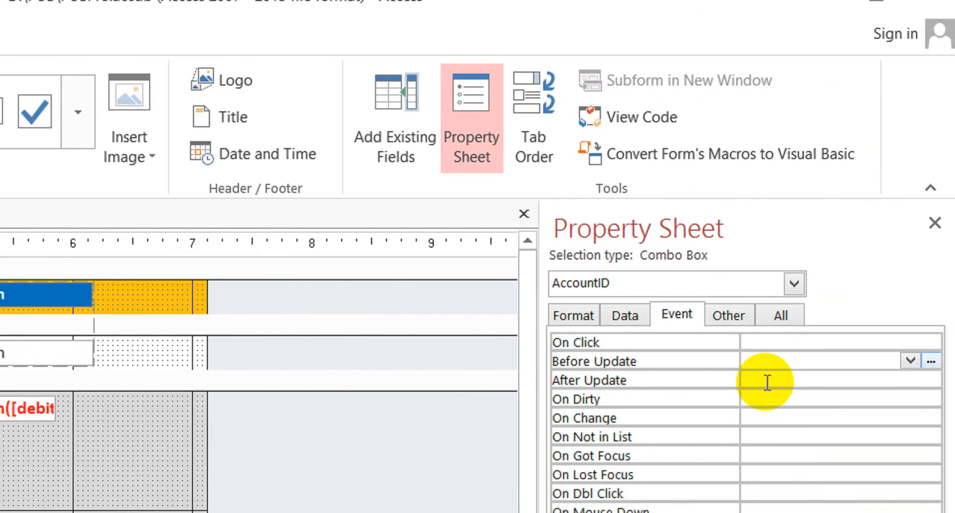
click(767, 382)
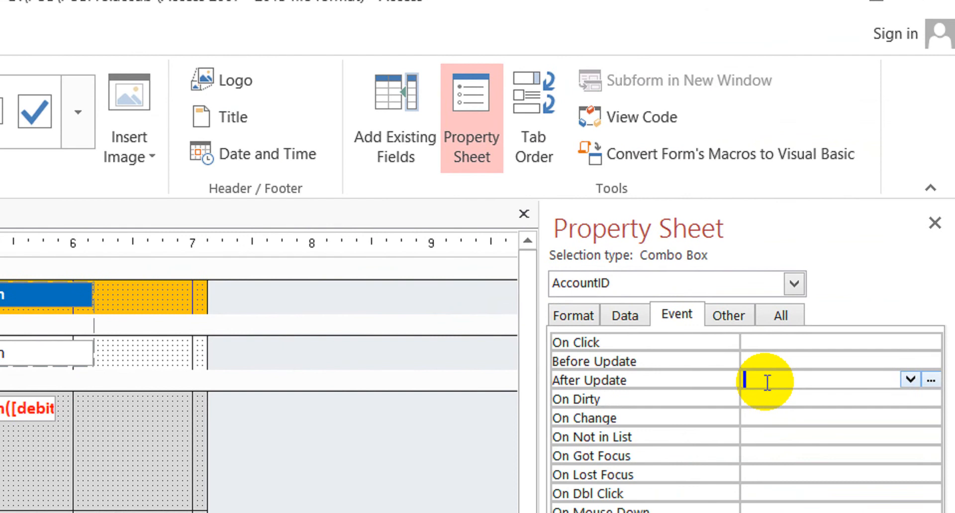
click(938, 382)
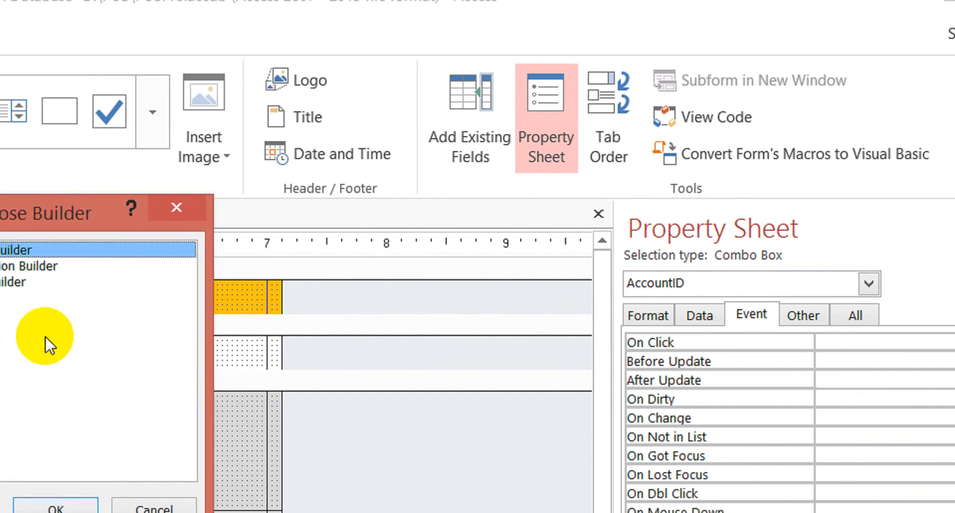
double_click(154, 281)
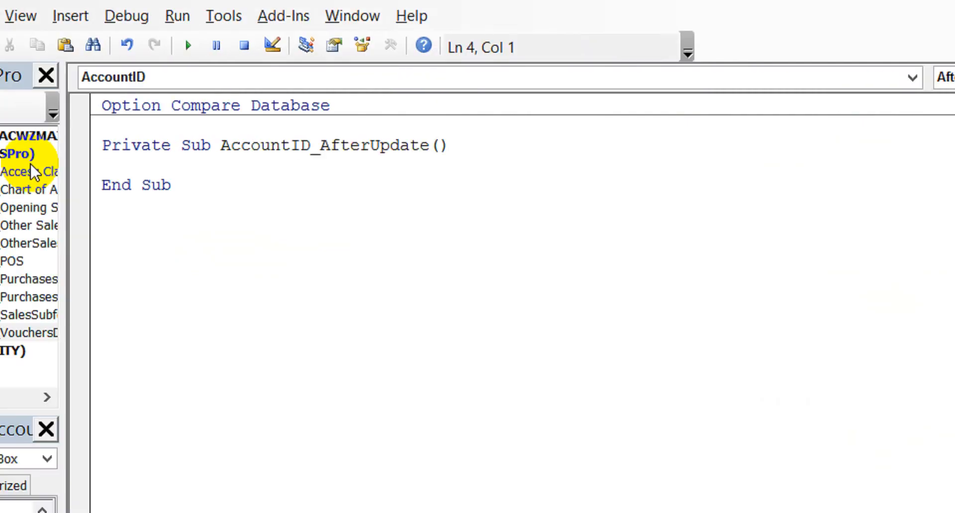
- Start the procedure body with the condition If IsNull(Me.AccountID) Then
text(if)
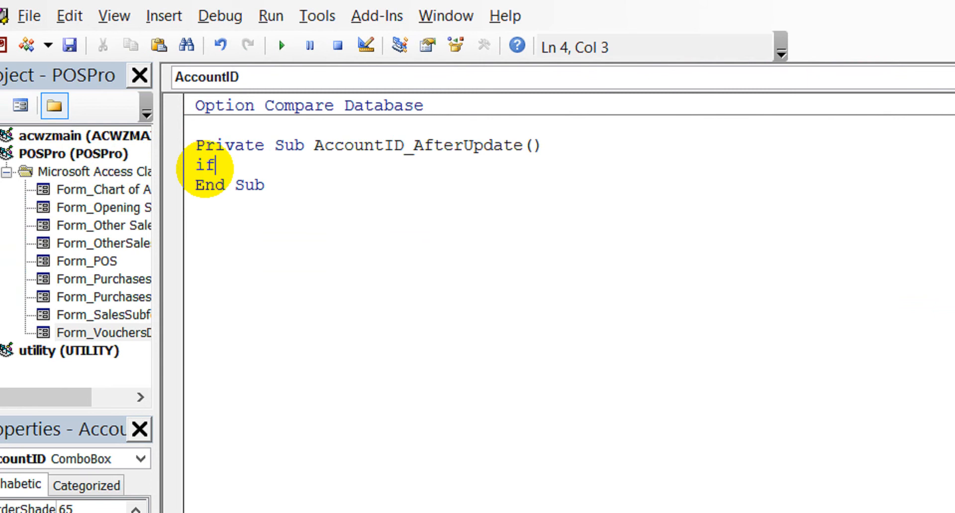
text( isnu)
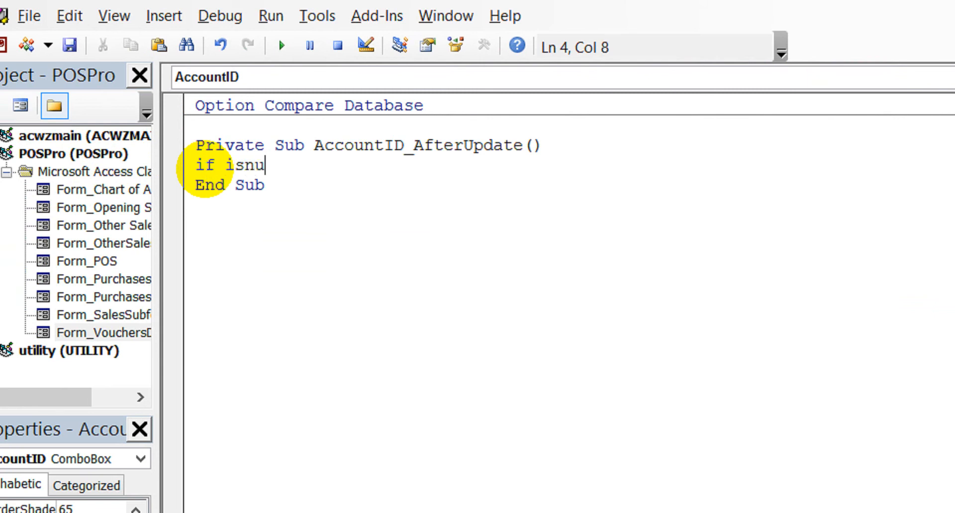
text(ll(me))
key(Left)
text(me.acc)
key(Down)
key(Down)
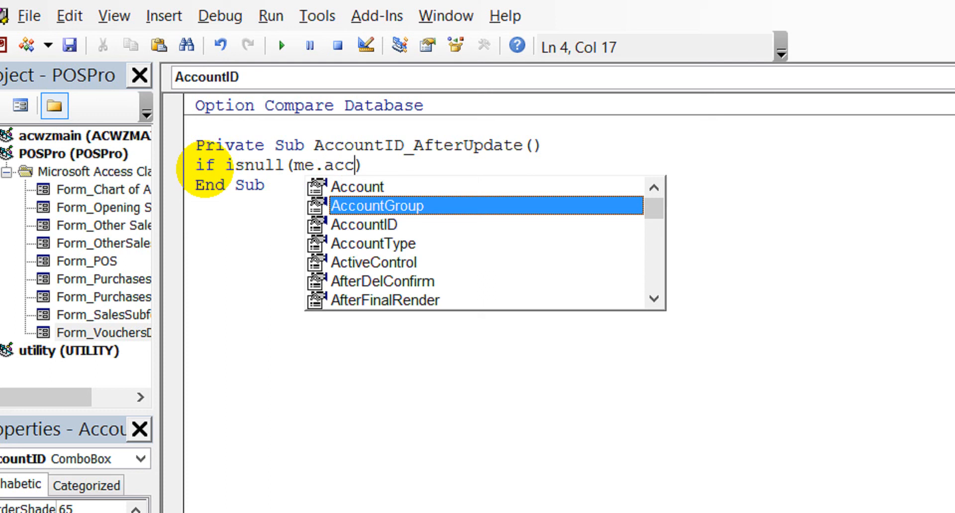
key(Tab)
key(Right)
text(then)
key(Return)
- Complete the conditional block with an End statement, an Else branch and a closing End If
text(ed)
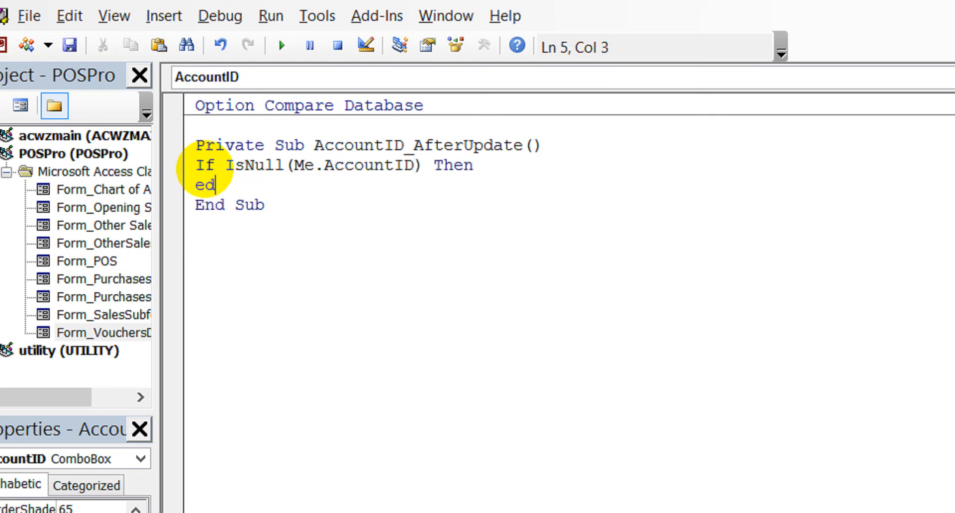
text(n)
key(Left)
text(n)
key(Right)
key(Left)
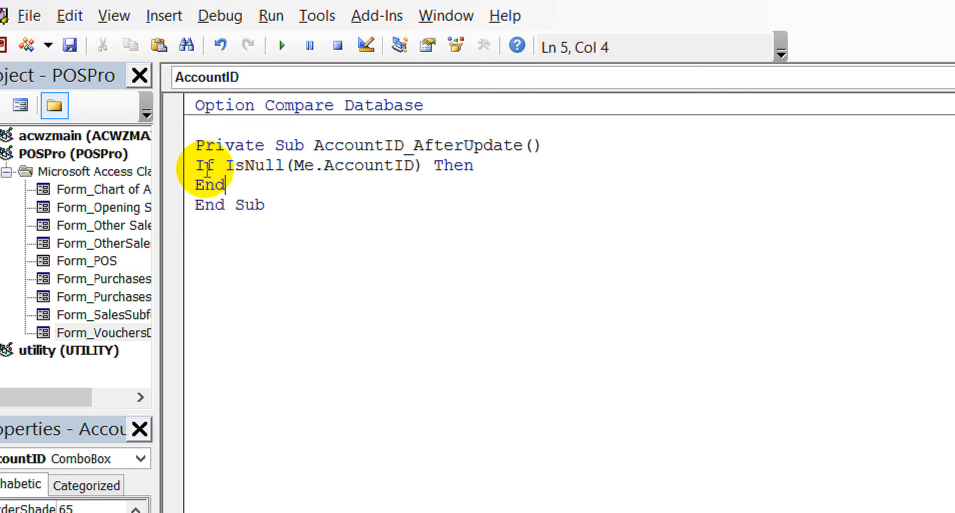
key(Return)
text(endif)
key(Up)
key(Return)
text(else)
key(Return)
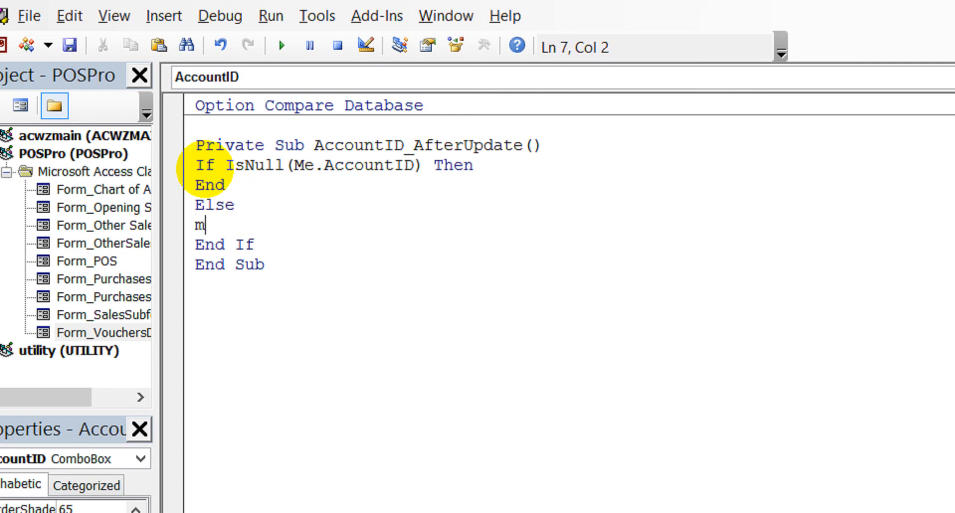
- In the Else branch, begin the assignment Me.Account.Value=dlooup
text(me.Account)
key(Tab)
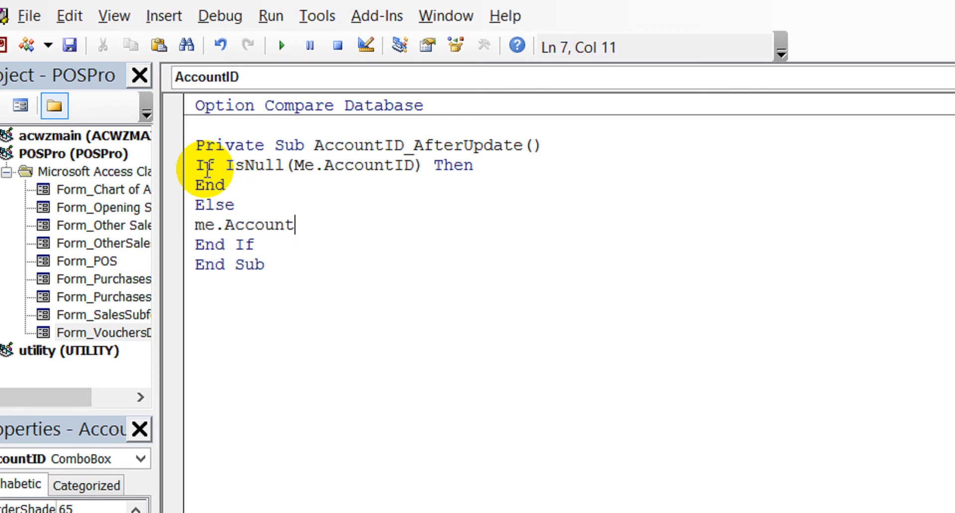
text(.Value)
key(Tab)
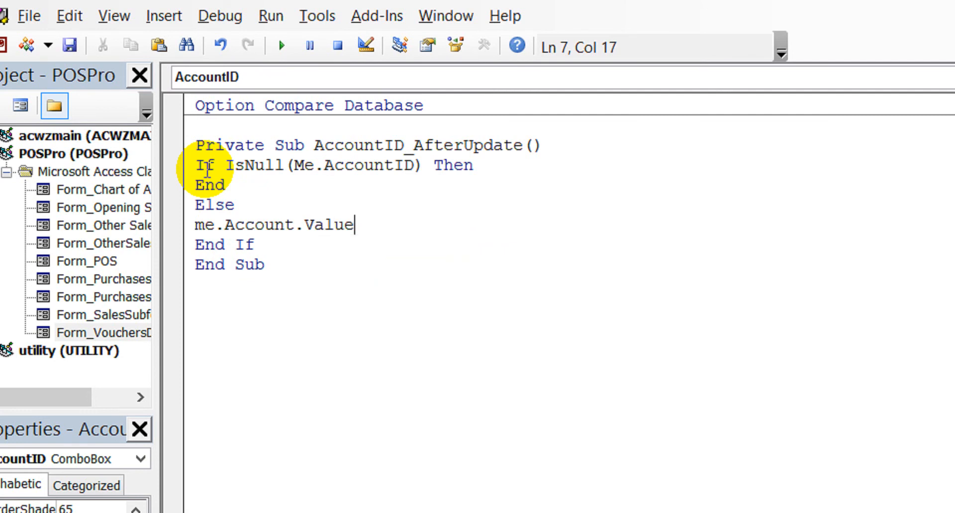
text(=dlooup)
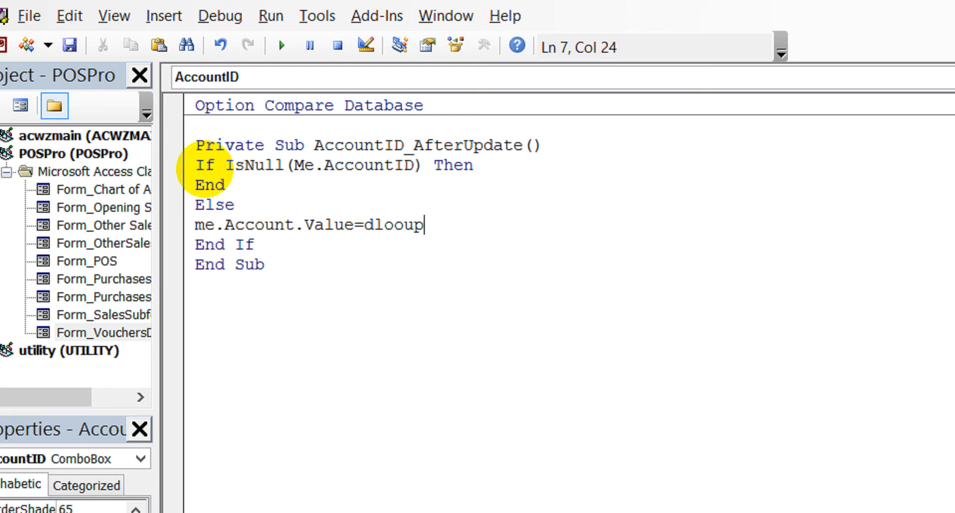
- Give the dlooup call the field argument "[glaccount]" and the table argument "chartofaccount", followed by an empty third string argument
text(())
key(Left)
text("")
key(Left)
text([])
key(Left)
text(glacc)
text(ount)
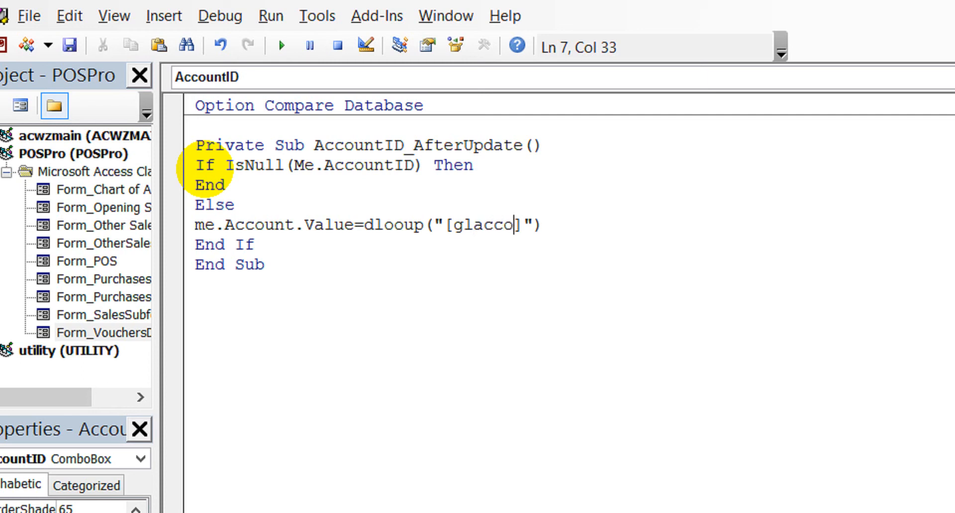
key(Right)
key(Right)
text(,)
text("char")
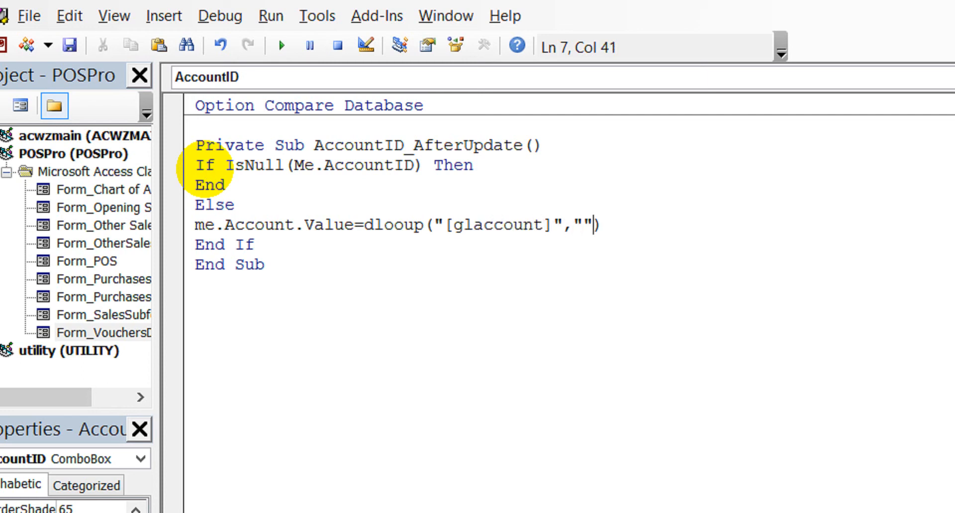
key(Left)
text(chartofaccount)
key(Right)
text(,"")
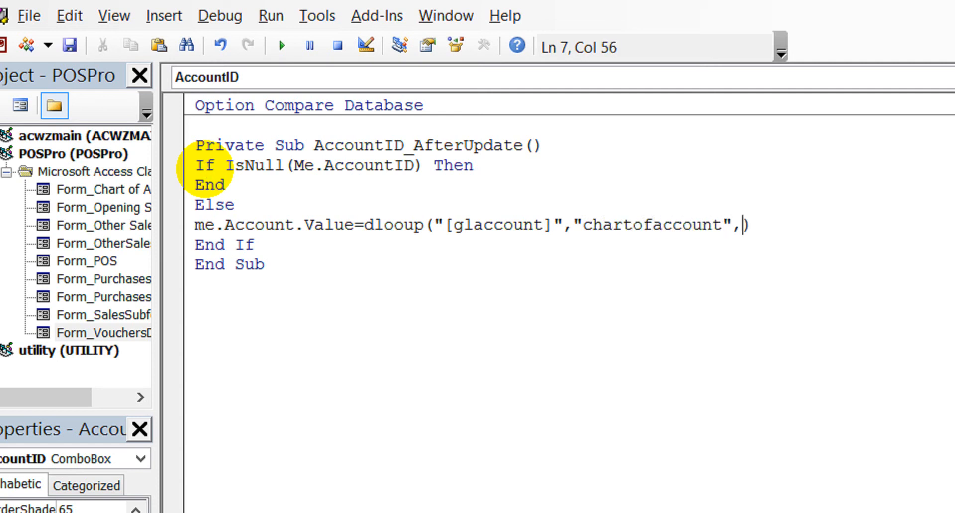
- Fill the lookup's criteria argument with "[id]=" followed by the & concatenation operator
key(Left)
text([])
key(Left)
text(id)
key(Right)
key(Right)
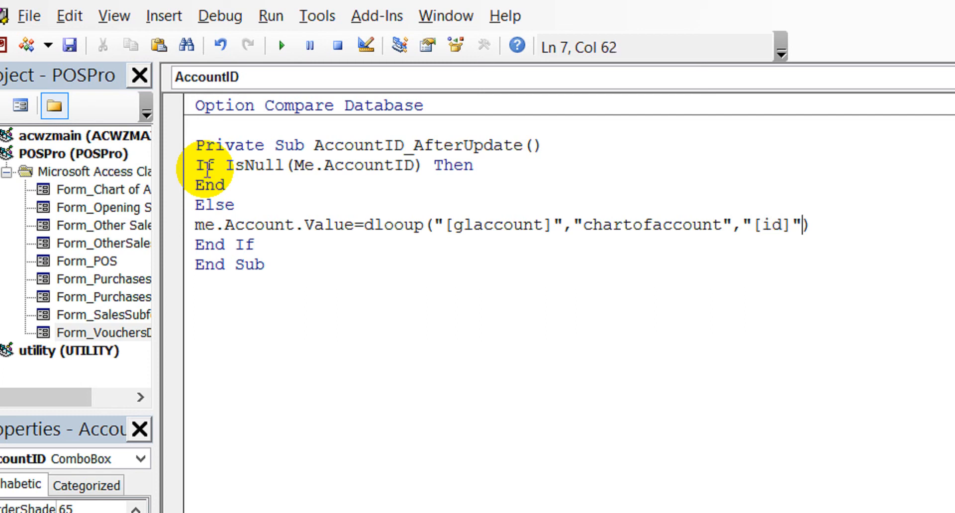
key(Left)
key(Right)
key(Left)
text(=)
key(Right)
text(&)
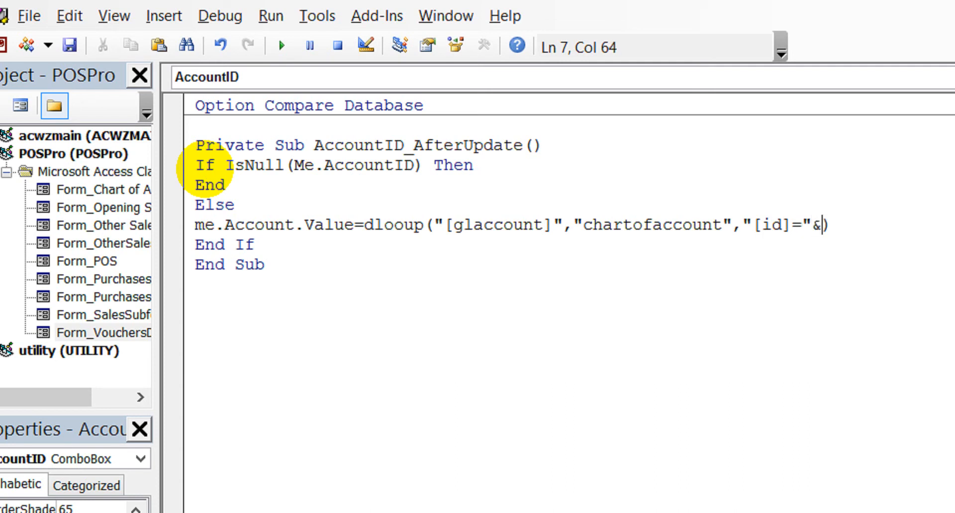
- Finish the lookup criteria with Nz(Me.AccountID, 0) and leave the line
text(nz())
key(Left)
text(me.acc)
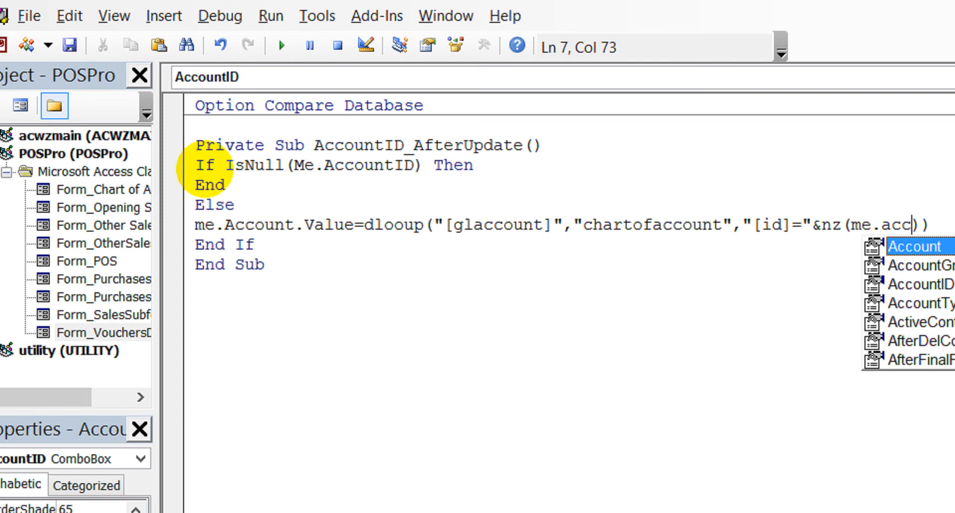
key(Down)
key(Down)
key(Tab)
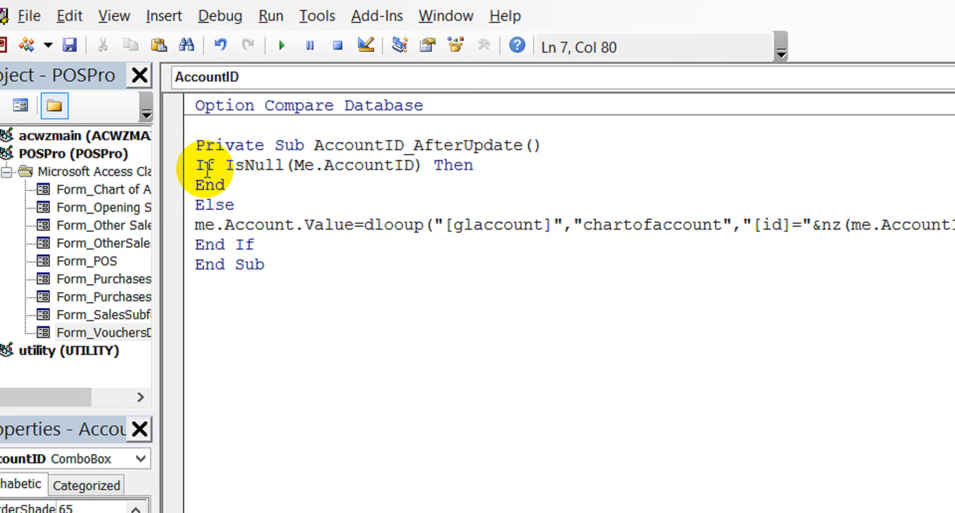
text(,0)
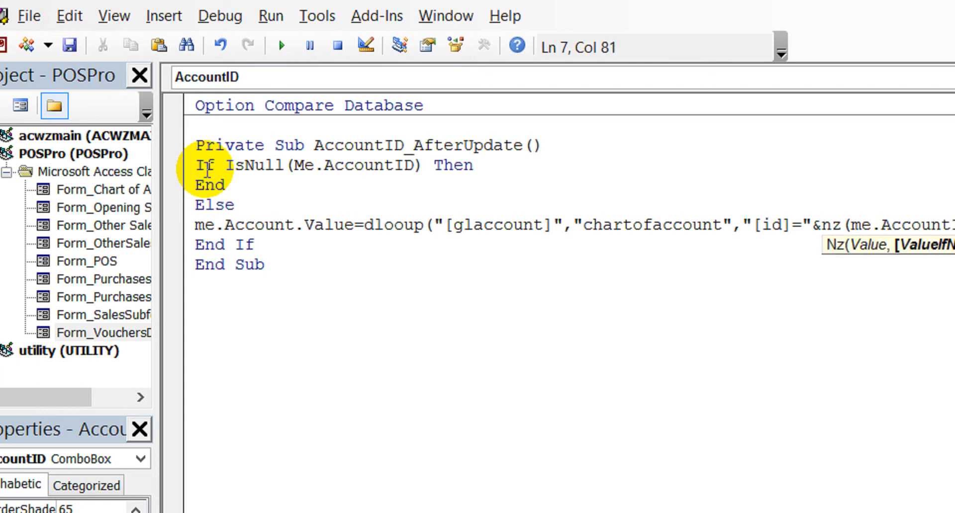
key(Down)
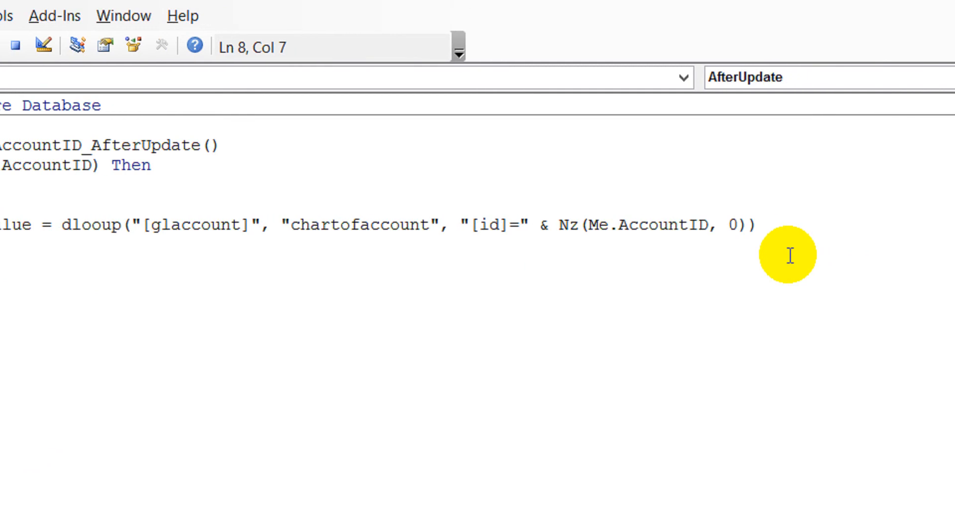
- Duplicate the Me.Account.Value lookup line directly below the original
key(Up)
key(Up)
key(Right)
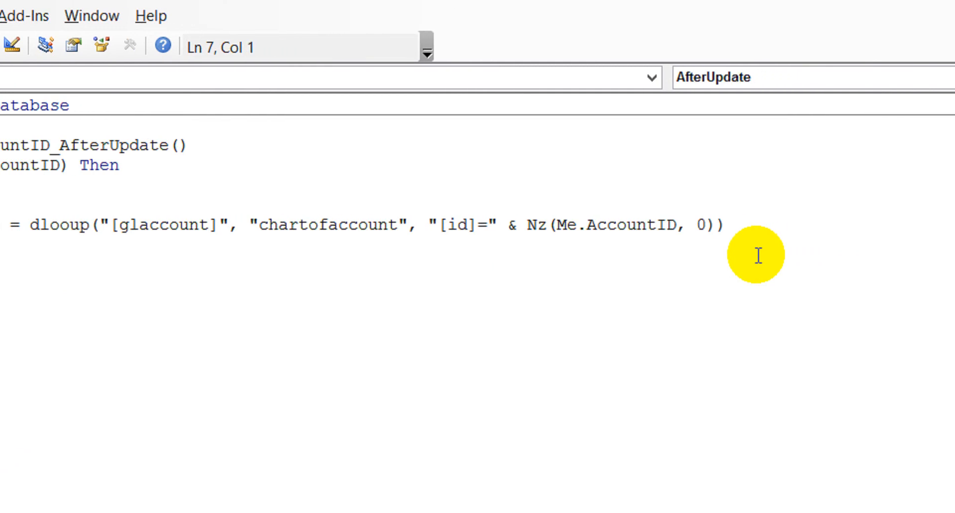
key(shift+Down)
key(shift+Up)
text(Me.Account.Value = dlooup("[glaccount]", "chartofaccount", "[id]=" & Nz(Me.AccountID, 0)))
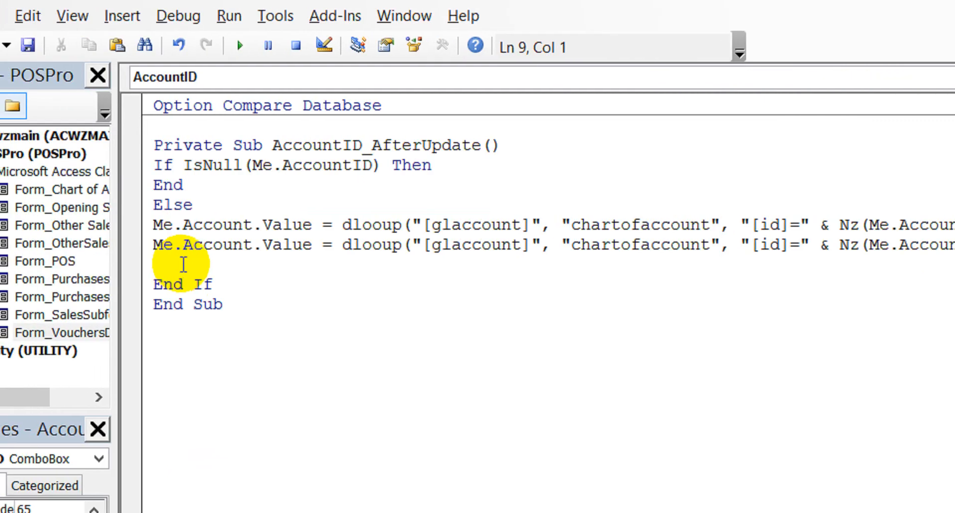
- Change the assignment target in the duplicated line to Me.AccountGroup.Value
click(237, 245)
key(Right)
key(Right)
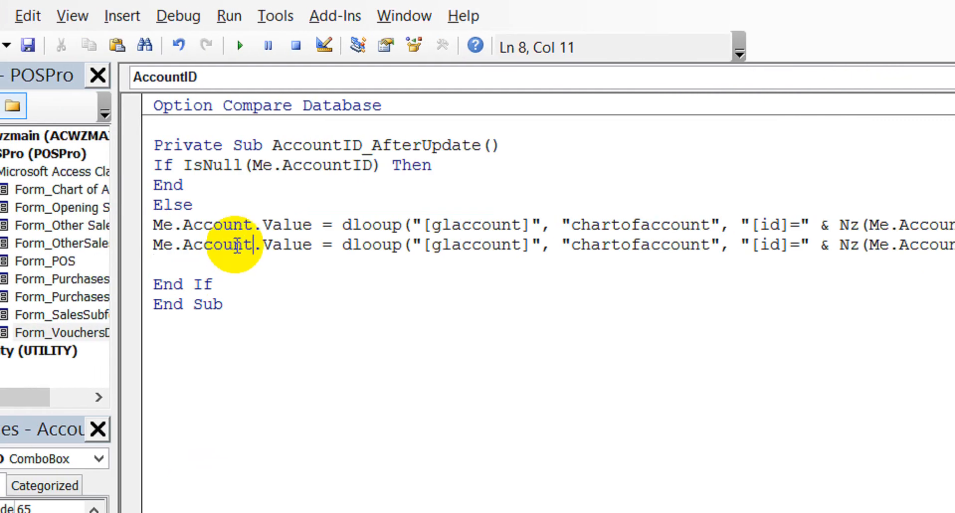
text(Group)
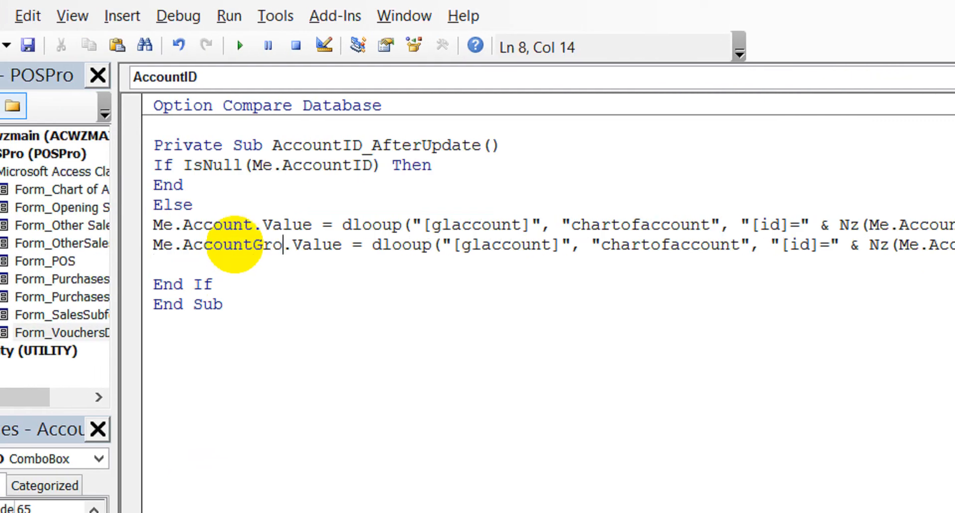
- Change the looked-up field in the Me.AccountGroup.Value line to [accountgroup]
key(Right)
key(Right)
key(Right)
key(Right)
key(Right)
key(Right)
key(Right)
key(Right)
key(Right)
key(Right)
key(Right)
key(Right)
key(Right)
key(Right)
key(Right)
key(Right)
key(Right)
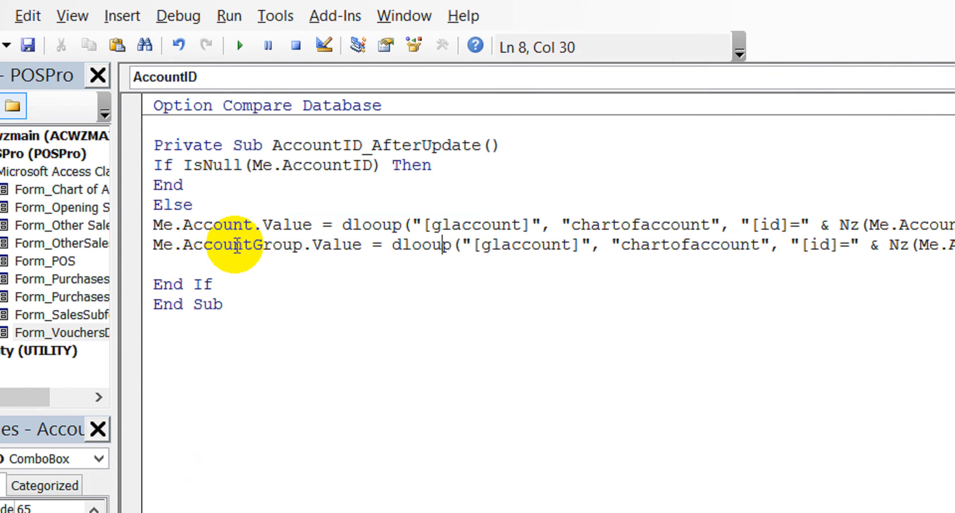
key(shift+Right)
key(shift+Right)
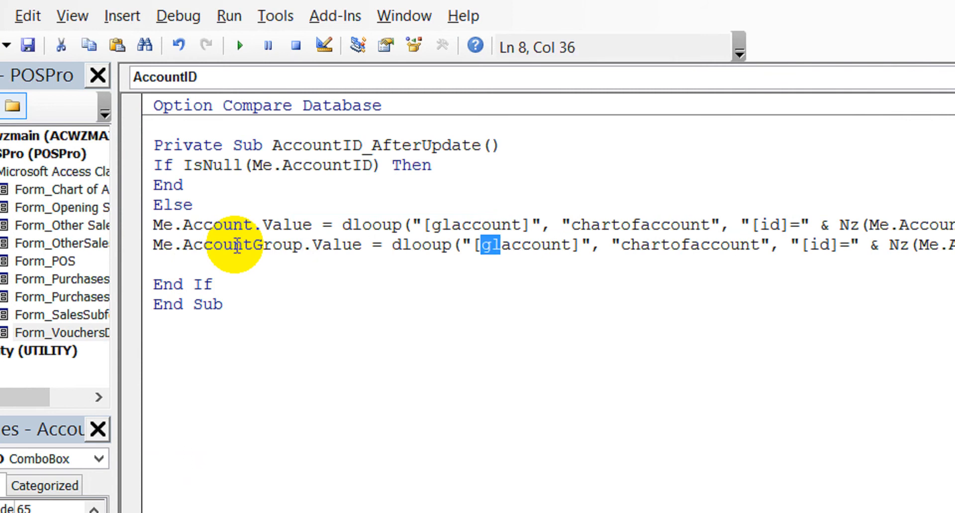
key(Delete)
key(Right)
key(Right)
key(Right)
key(Right)
key(Right)
key(Right)
key(Right)
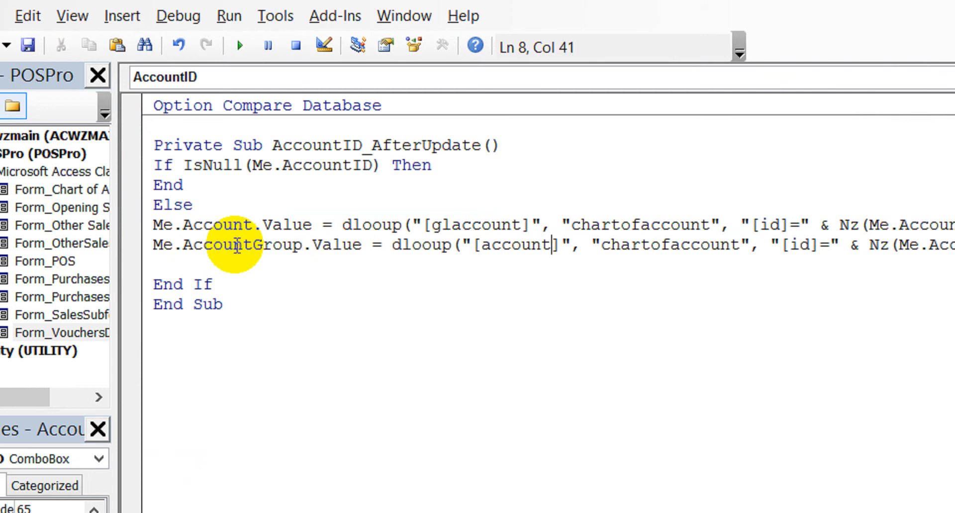
text(group)
key(Down)
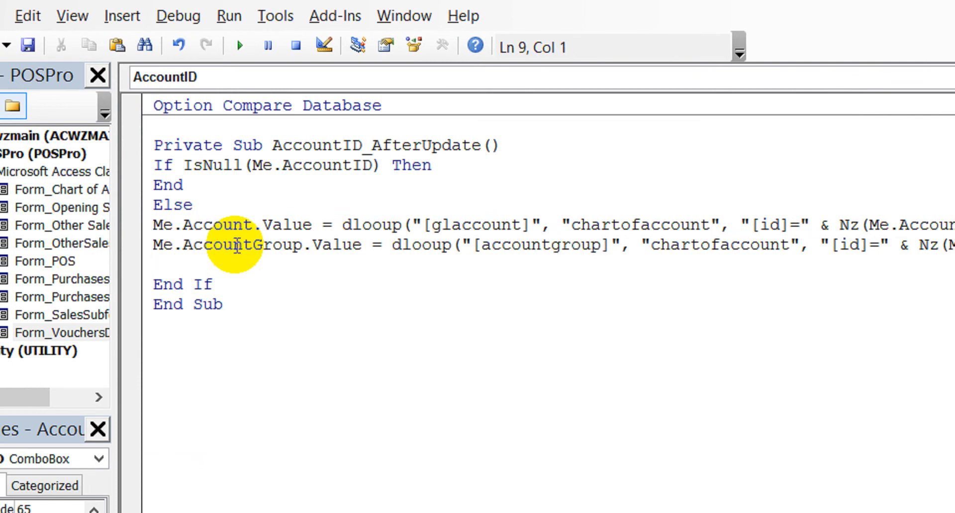
- Add another copy of the Me.Account.Value lookup line below the Me.AccountGroup.Value line and remove the blank line under it
key(ctrl+v)
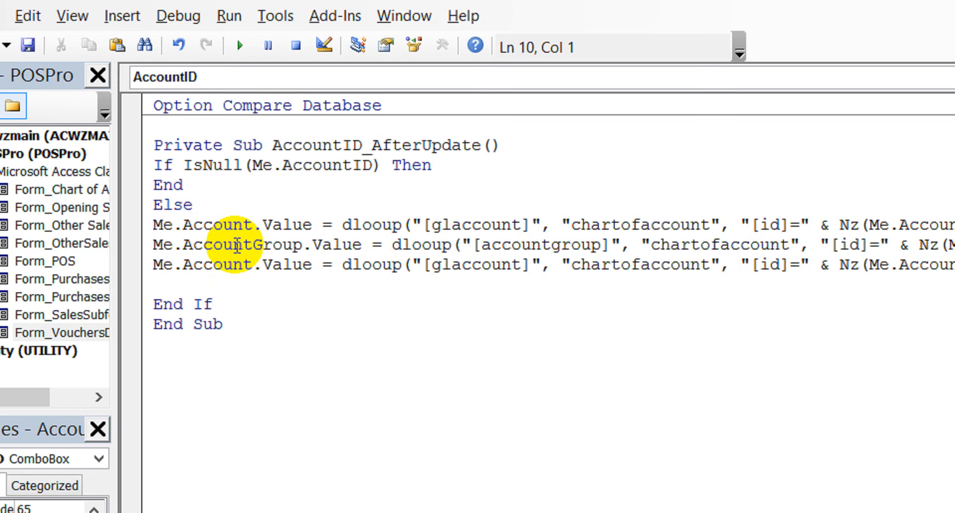
key(Delete)
key(Up)
- Change the assignment target in the new copy of the lookup line to Me.AccountType.Value
key(Right)
key(Right)
key(Right)
key(Right)
key(Right)
key(Right)
key(Right)
key(Right)
key(Right)
key(Right)
key(Right)
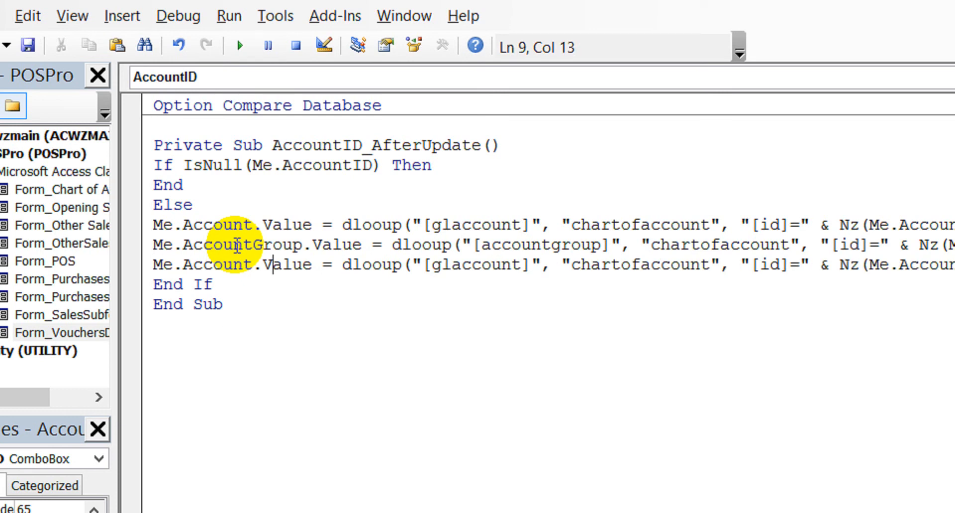
key(Right)
key(Right)
key(Right)
key(Right)
key(Right)
key(Left)
key(Left)
key(Left)
key(Left)
key(Left)
key(Left)
key(Left)
key(Left)
key(Left)
key(Left)
key(Left)
key(Left)
key(Left)
key(Left)
key(Left)
key(Left)
text(.a)
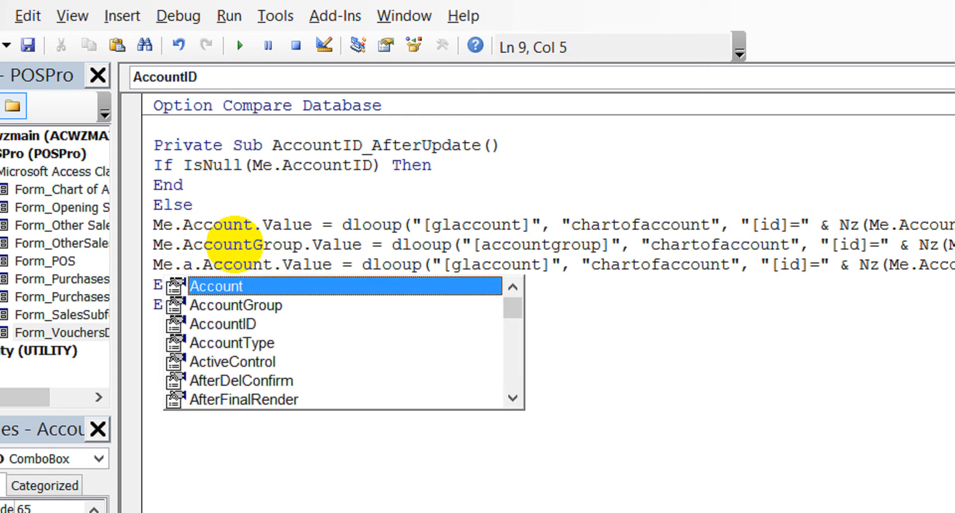
key(Down)
key(Down)
key(Down)
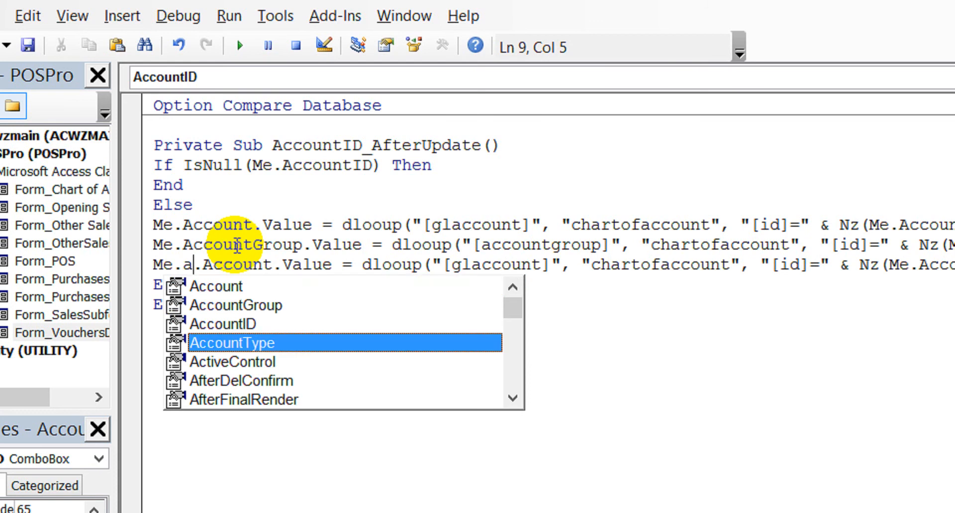
key(Tab)
key(Delete)
key(Delete)
key(Delete)
key(Delete)
key(Delete)
key(Delete)
key(Delete)
key(Delete)
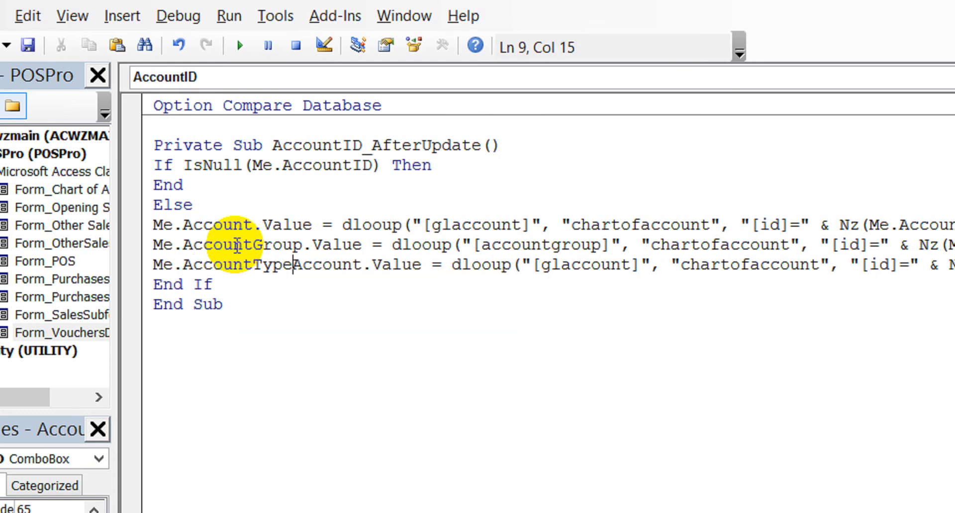
- Change the looked-up field in the Me.AccountType.Value line to [accounttype]
key(Right)
key(Right)
key(Right)
key(Right)
key(Right)
key(Right)
key(Right)
key(Right)
key(Right)
key(Right)
key(Right)
key(Right)
key(Right)
key(Right)
key(Right)
key(Right)
key(Right)
key(Right)
key(shift+Left)
key(shift+Right)
key(shift+Right)
key(shift+Right)
key(shift+Right)
key(shift+Right)
key(shift+Right)
key(shift+Right)
key(shift+Right)
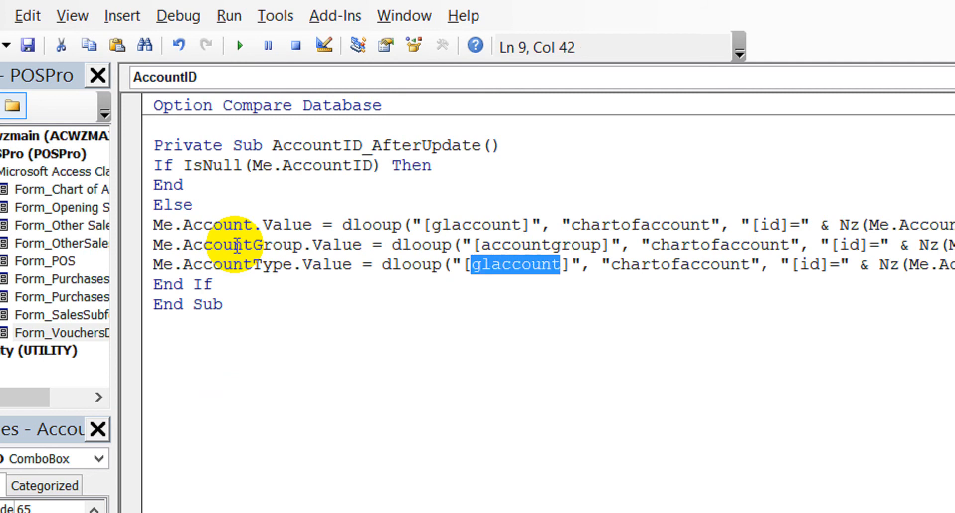
text(accounttyp)
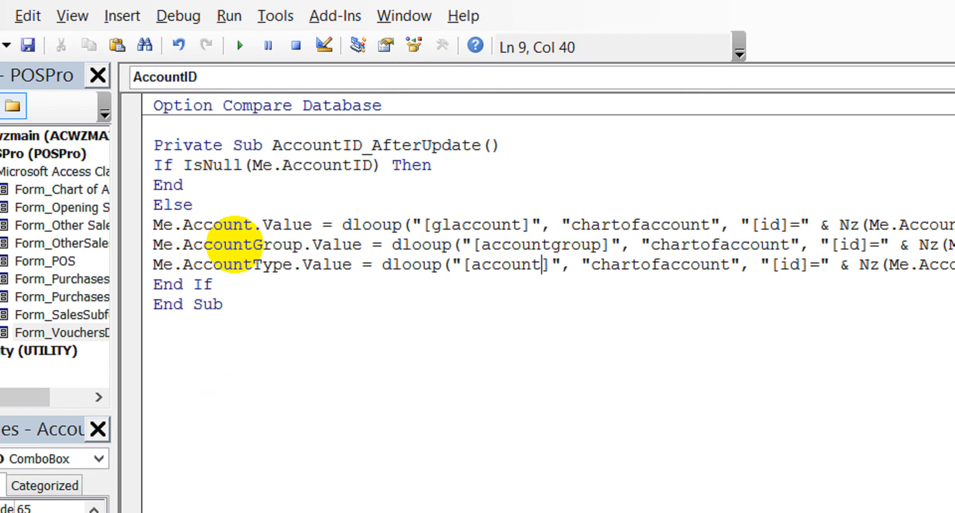
text(e)
key(Down)
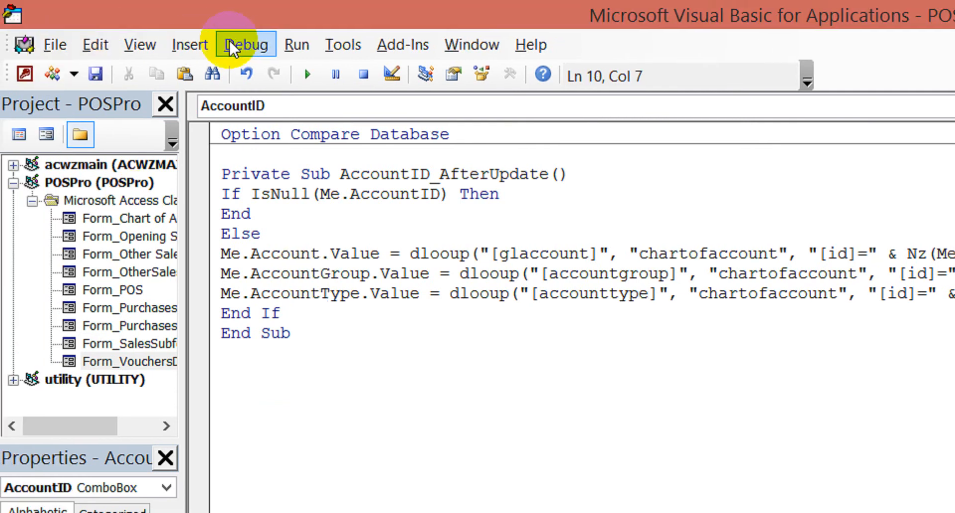
- Compile the POSPro project and dismiss the compiler message
click(228, 16)
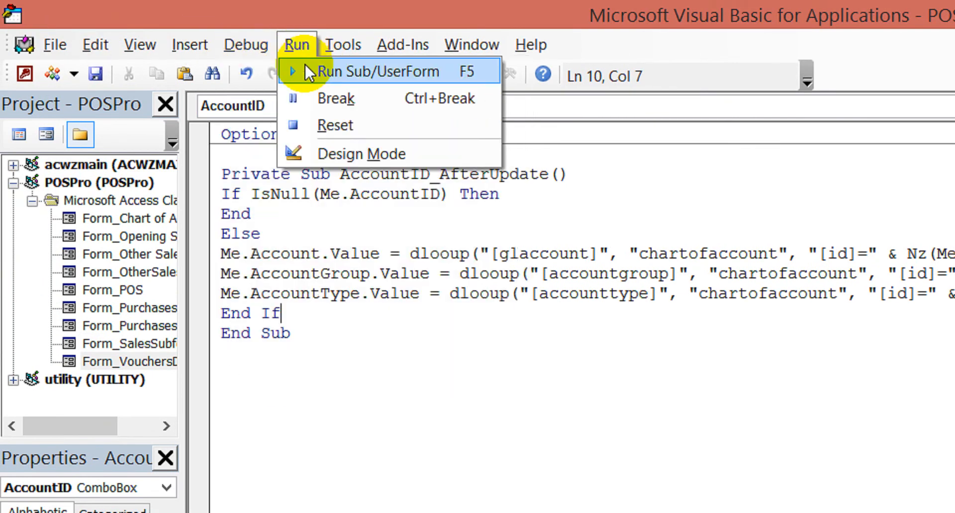
mouse_move(231, 47)
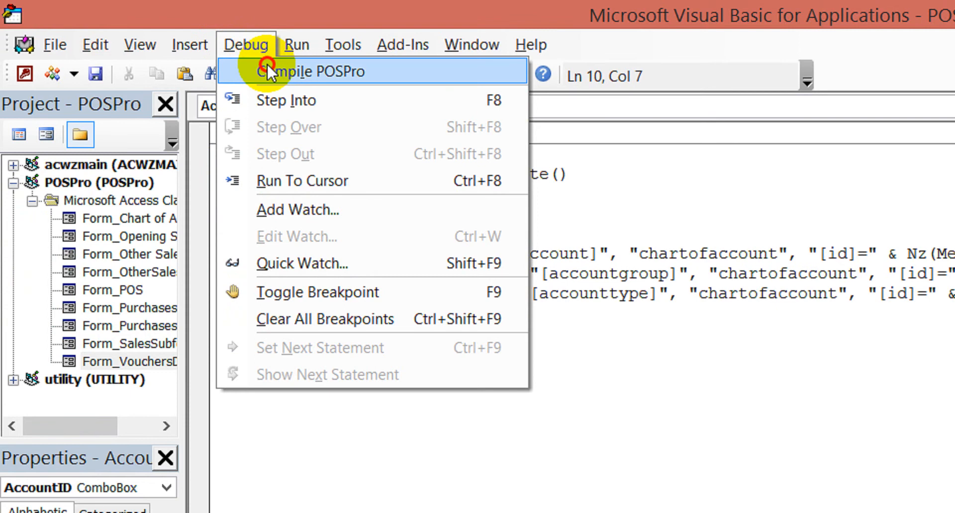
click(267, 67)
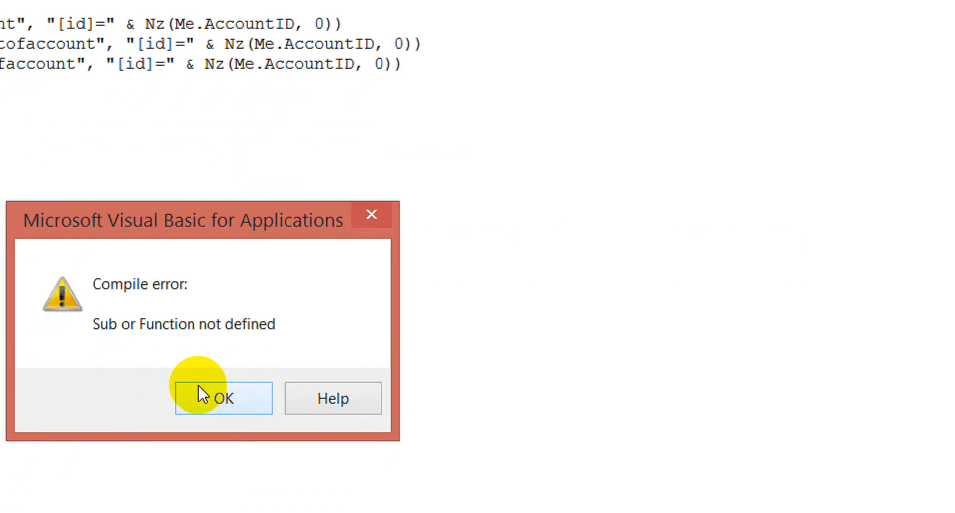
click(199, 386)
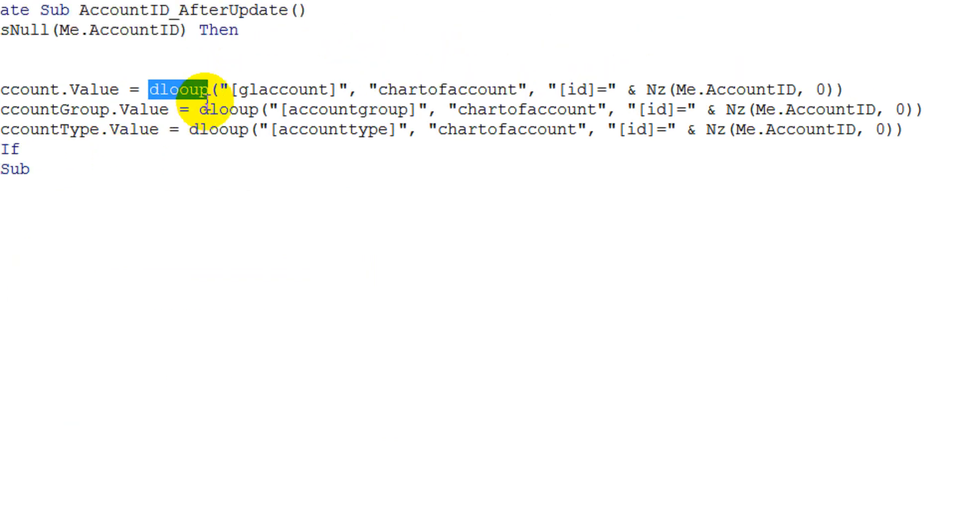
- Correct the misspelled function name to DLookup in all three assignment lines
click(220, 90)
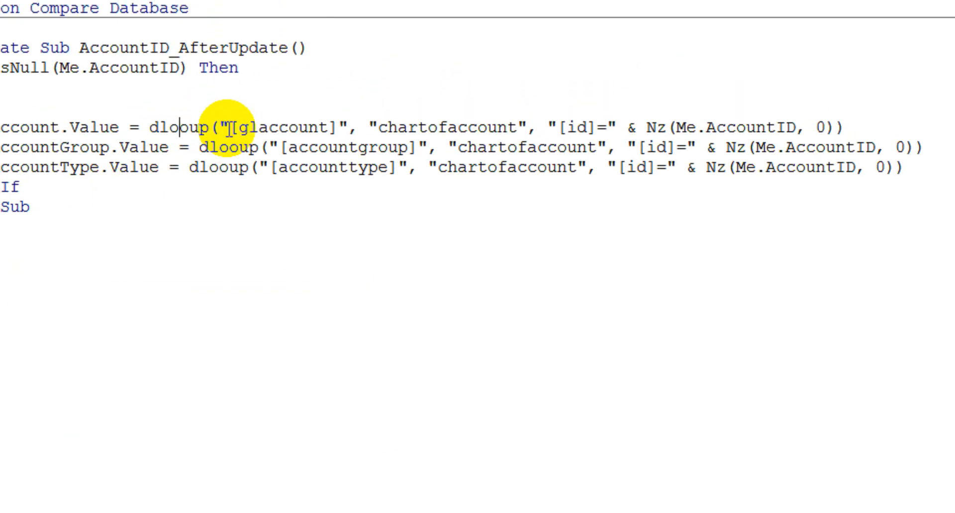
text(k)
key(Down)
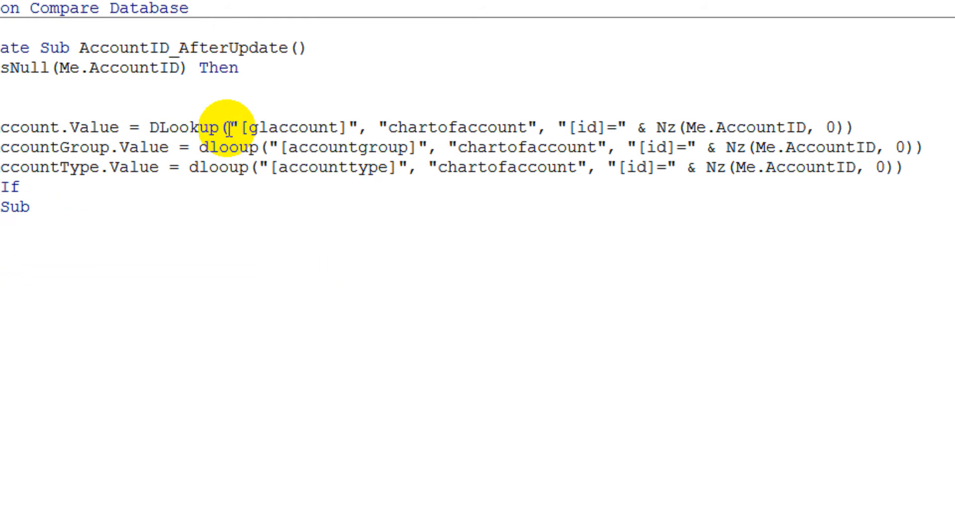
text(k)
key(Down)
text(k)
key(Down)
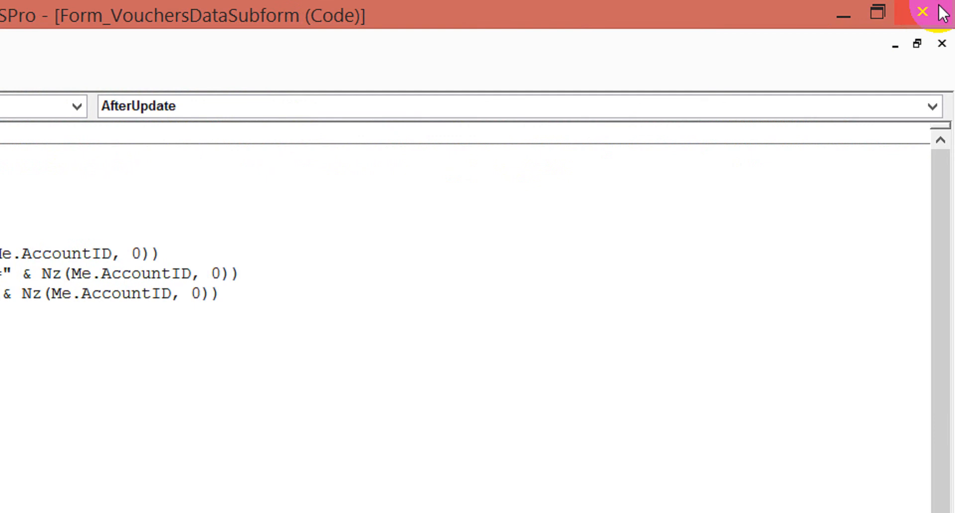
- Return to Access and test the procedure in Form View by choosing Cash as the account in the voucher record
click(940, 10)
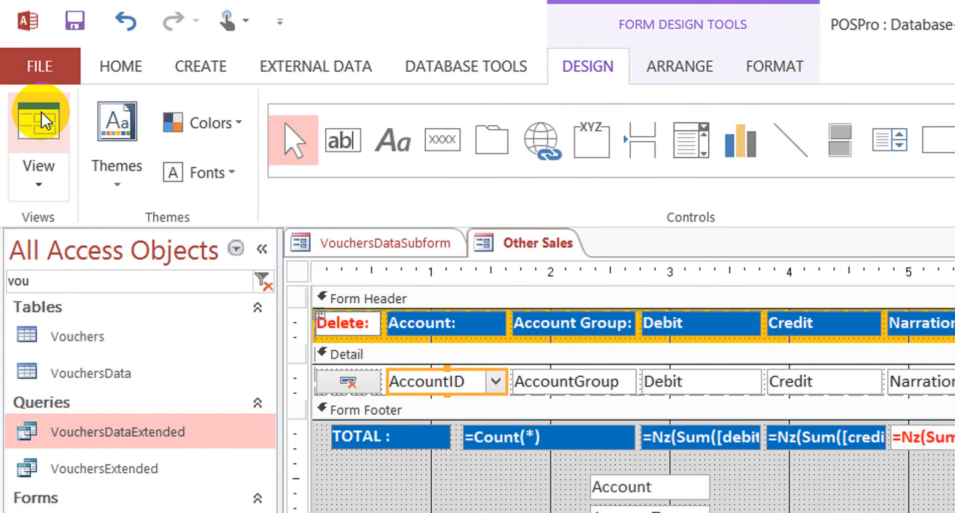
click(40, 113)
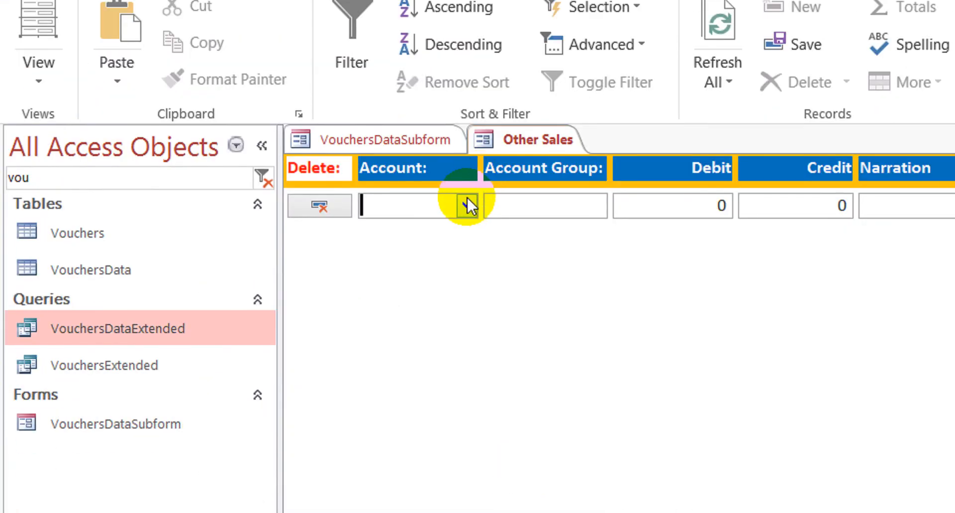
click(467, 204)
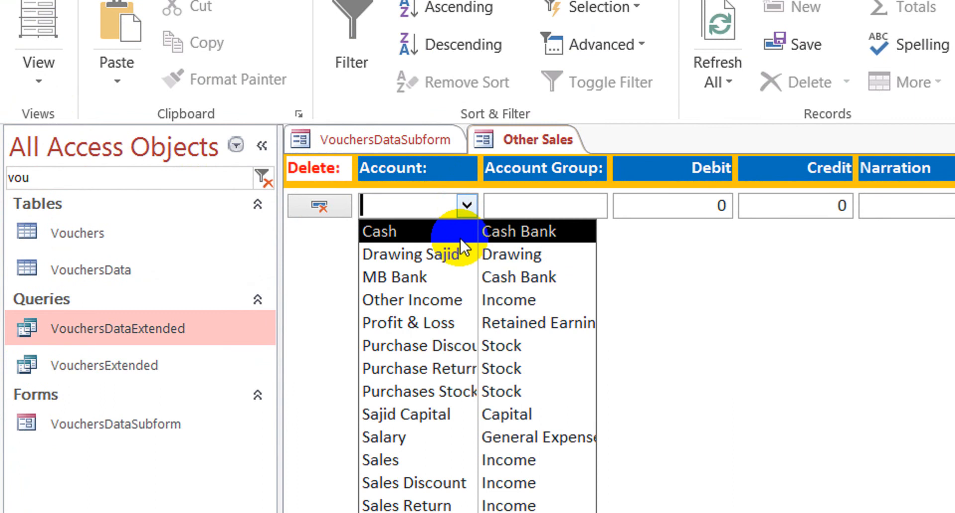
click(458, 230)
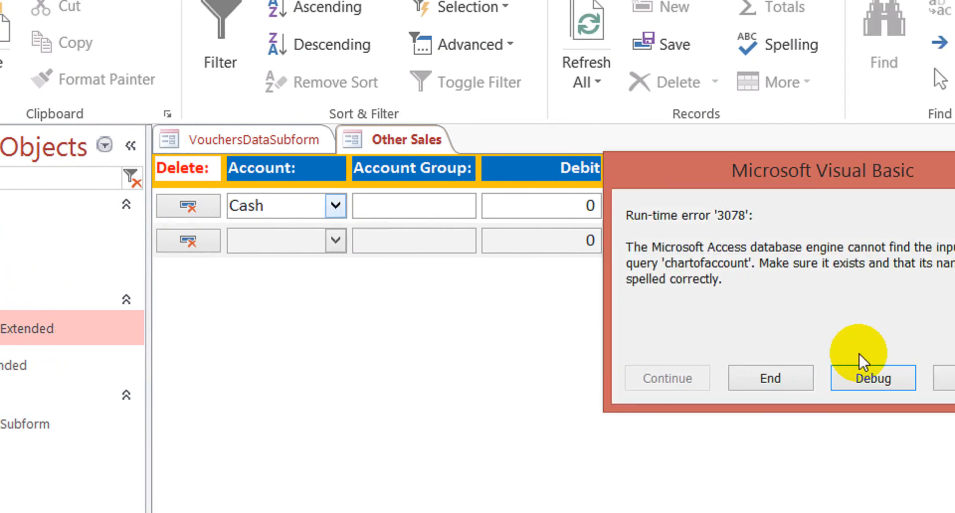
- Debug the run-time error and place the cursor in the table name of the Me.Account.Value lookup
click(869, 376)
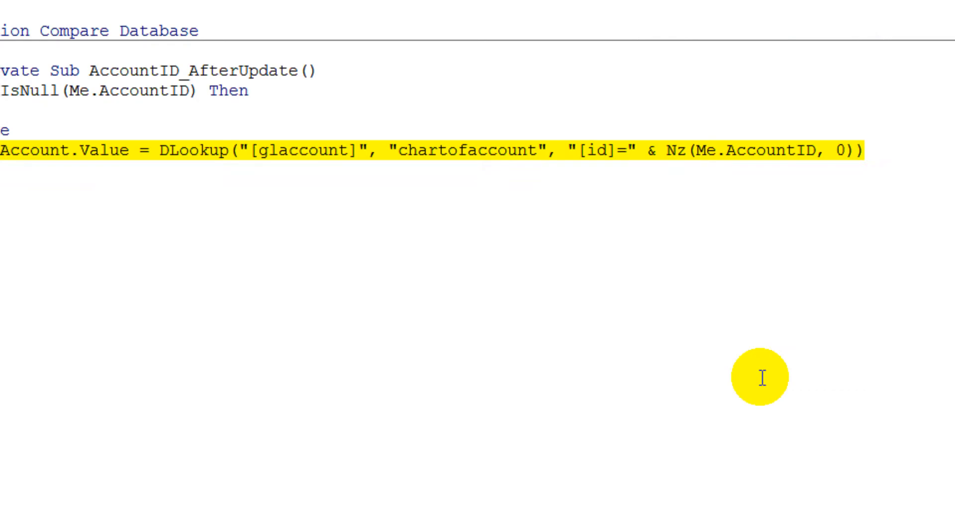
click(379, 147)
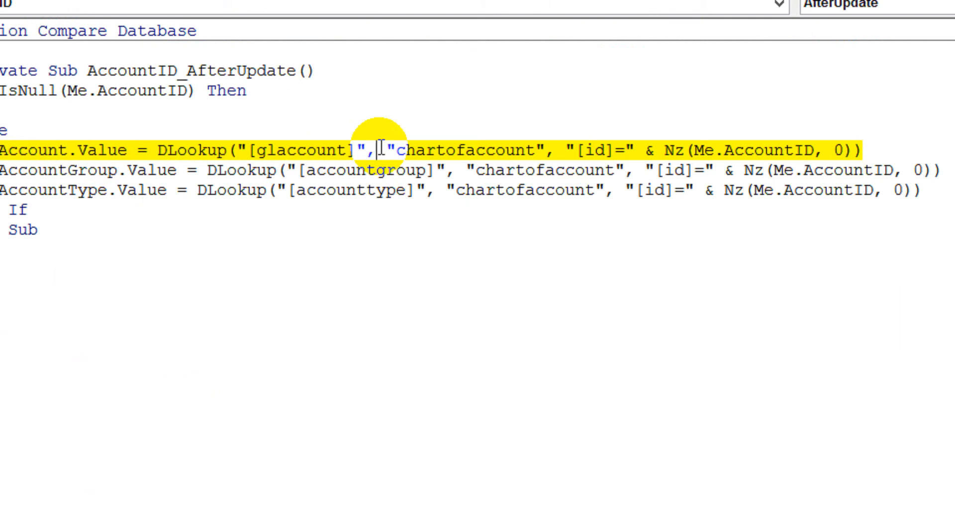
click(486, 147)
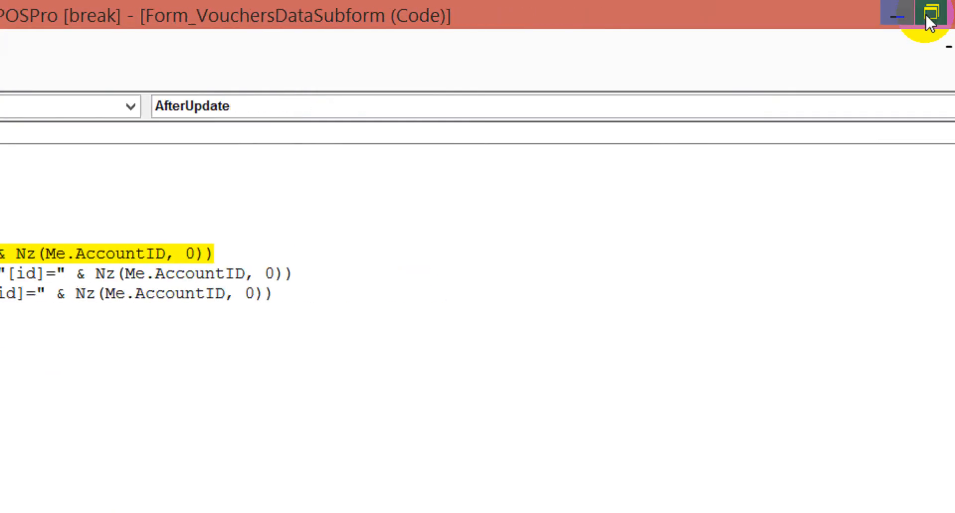
- Switch to the Access window, filter the database objects by "cha" and open the ChartofAccounts table to check its name
click(853, 11)
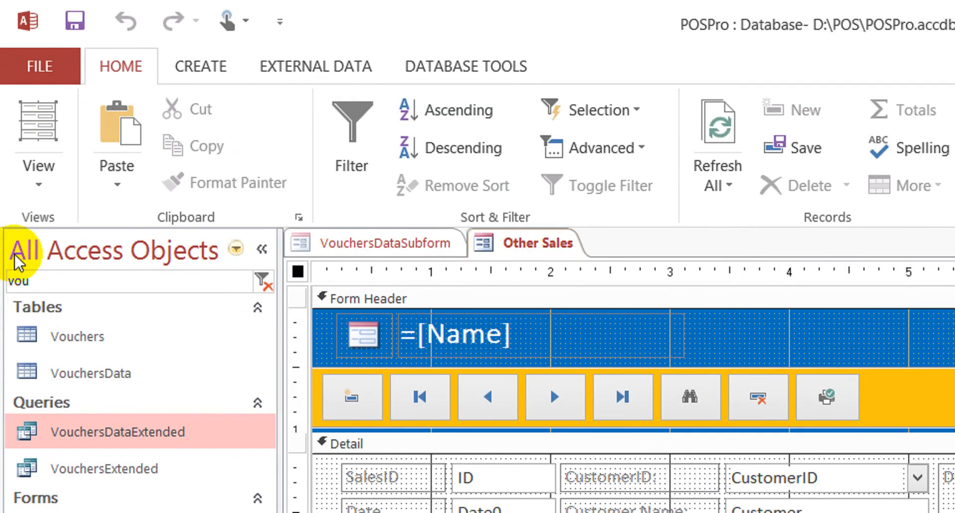
click(86, 279)
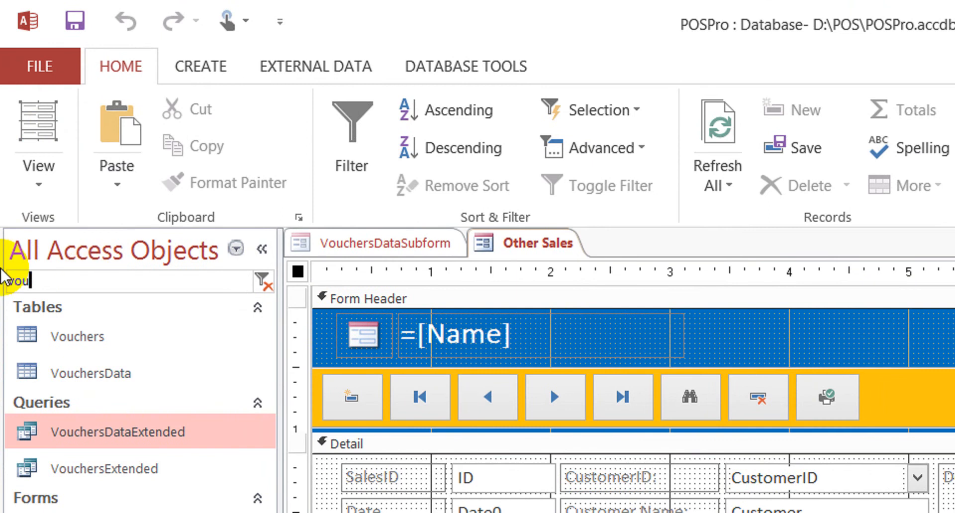
drag(53, 277, 2, 280)
text(cha)
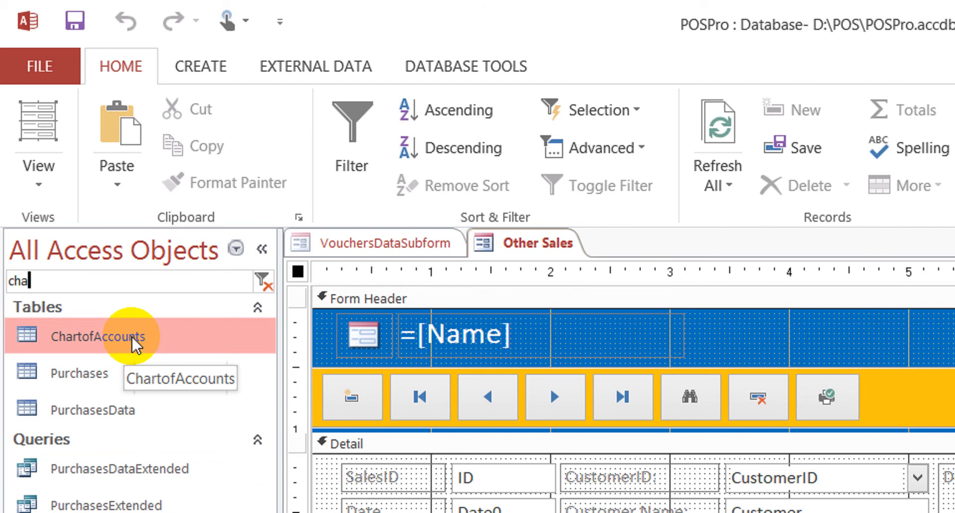
double_click(132, 336)
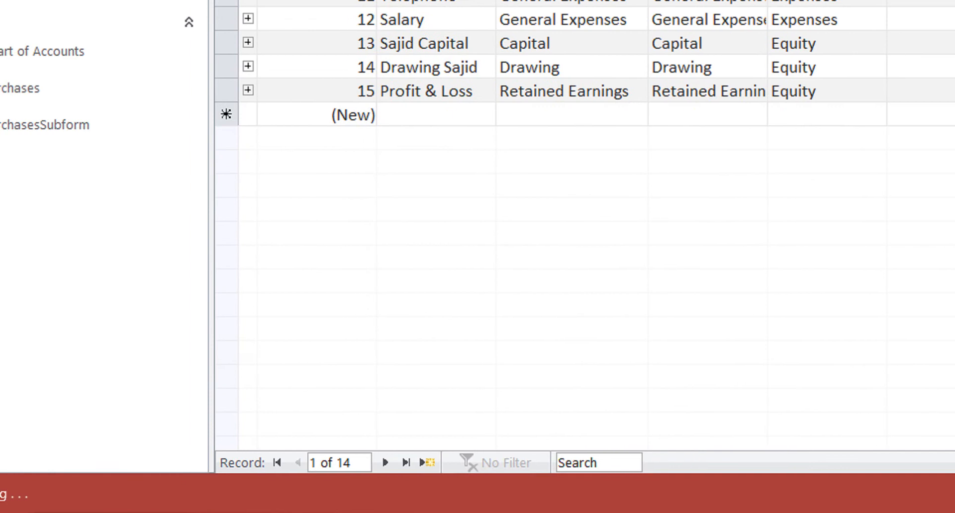
- Switch back to the Visual Basic editor and correct the table name to "chartofaccounts" in all three DLookup lines
mouse_move(206, 512)
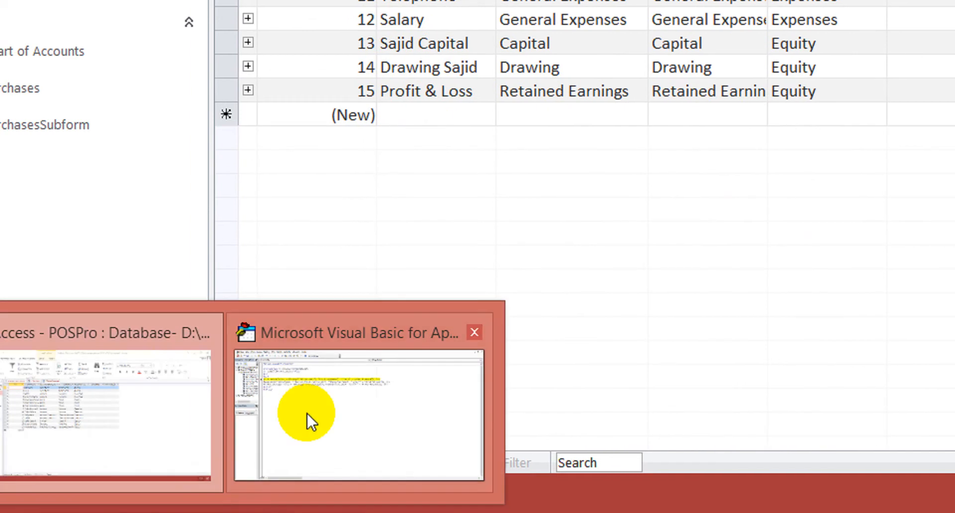
click(342, 404)
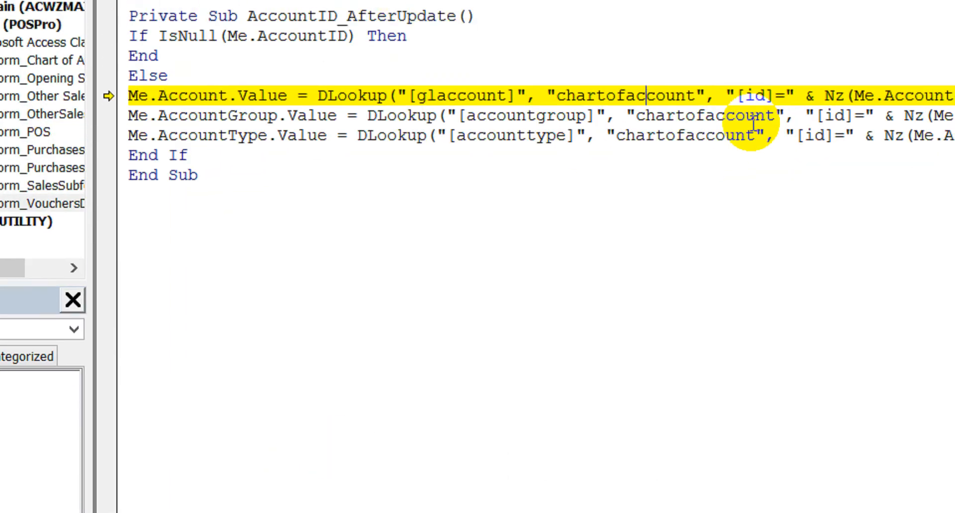
text(s)
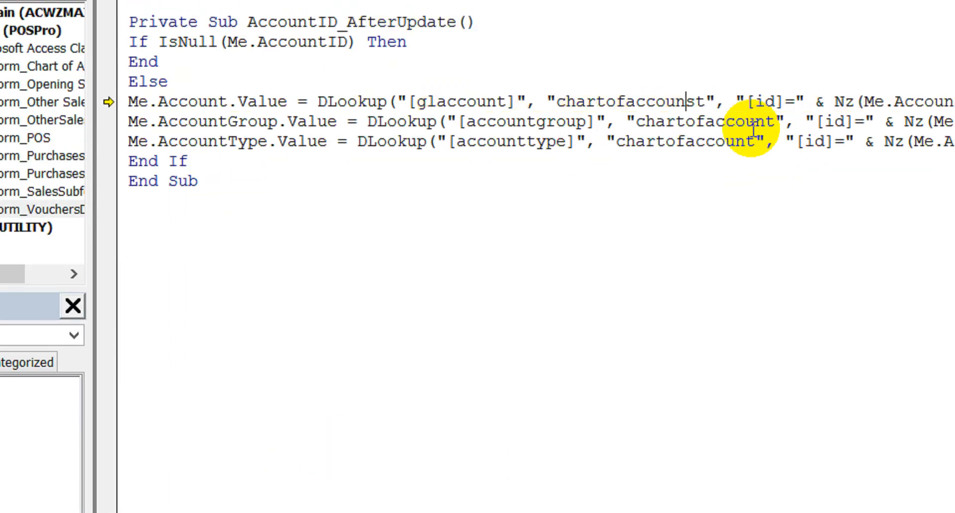
key(BackSpace)
text(s)
key(Down)
key(Right)
key(Right)
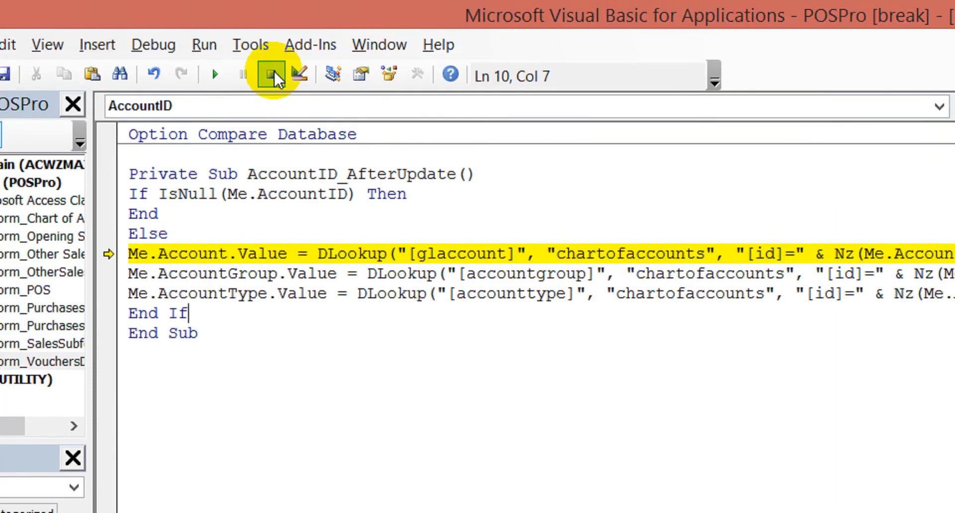
- Reset the halted code and compile the POSPro project
click(271, 77)
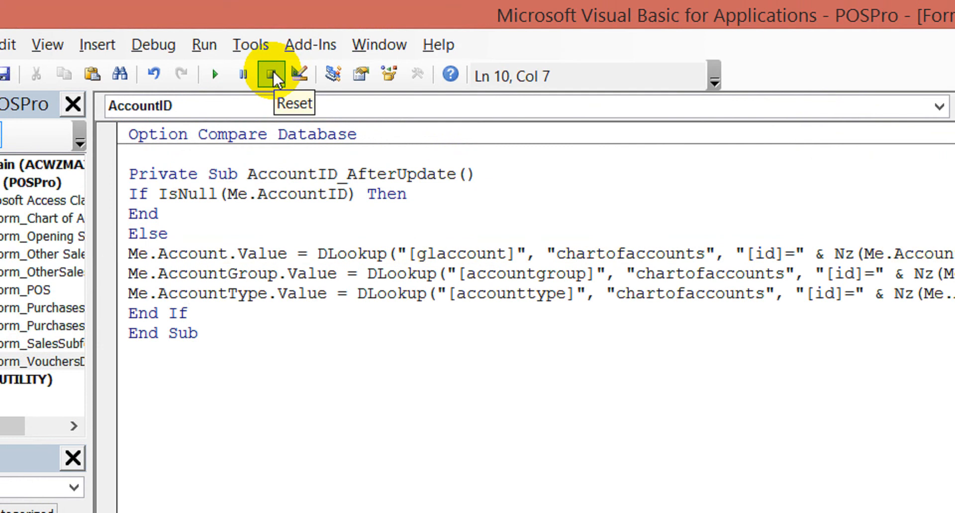
click(154, 45)
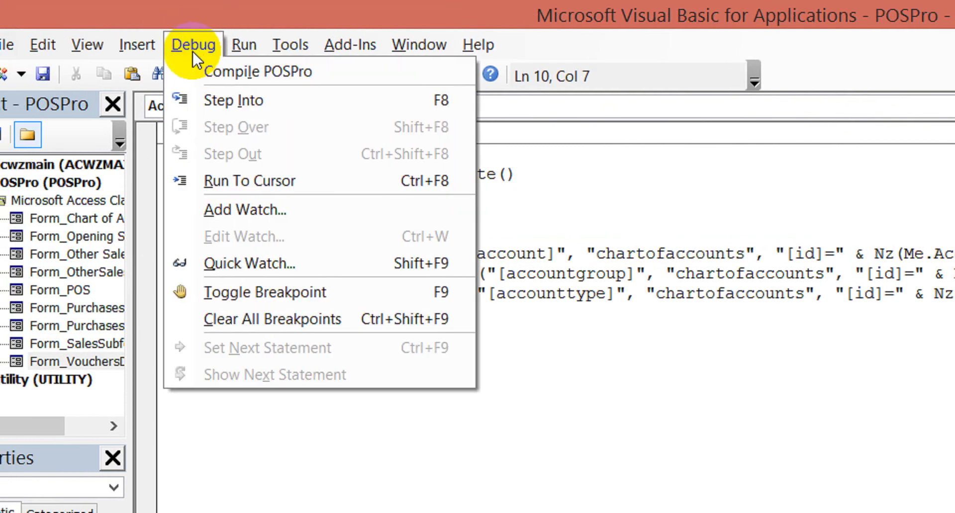
click(216, 71)
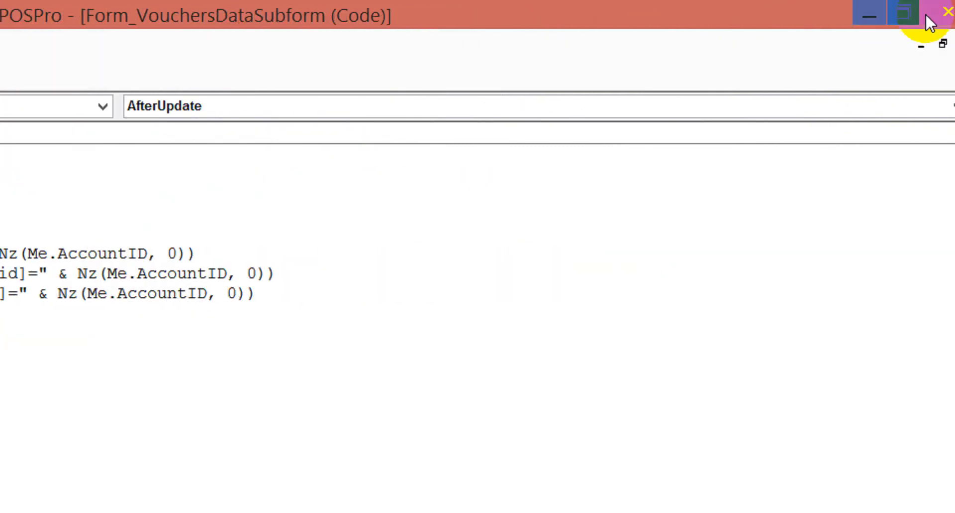
- Close the Visual Basic editor, then close the Other Sales form with its changes saved and the ChartofAccounts table
click(928, 13)
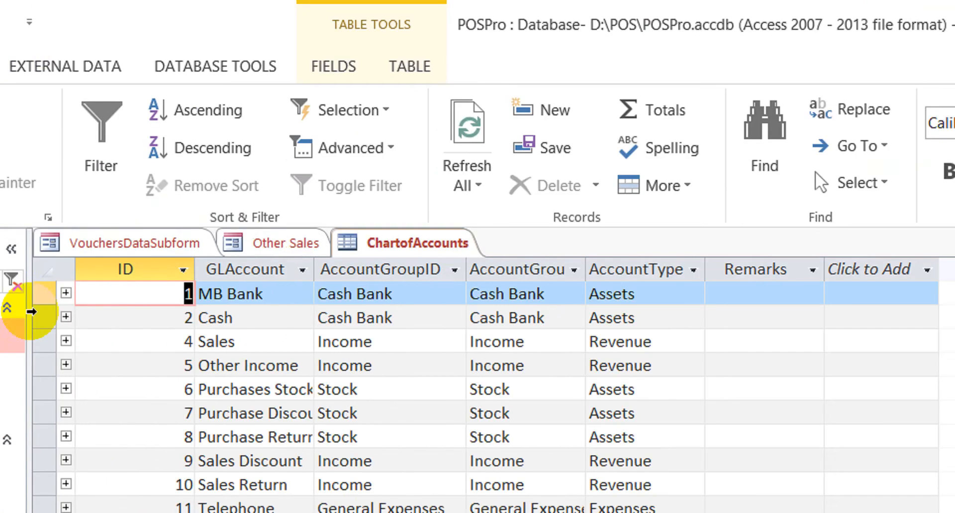
right_click(286, 246)
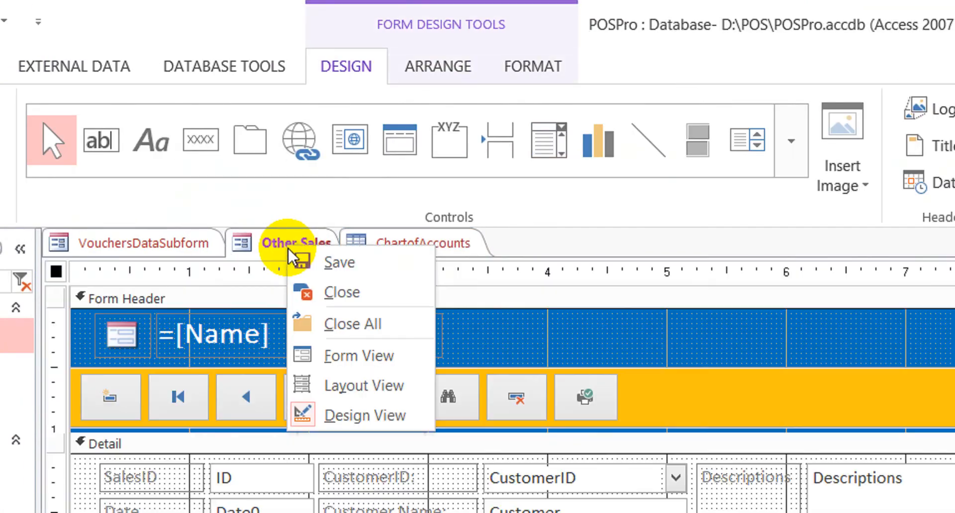
click(344, 292)
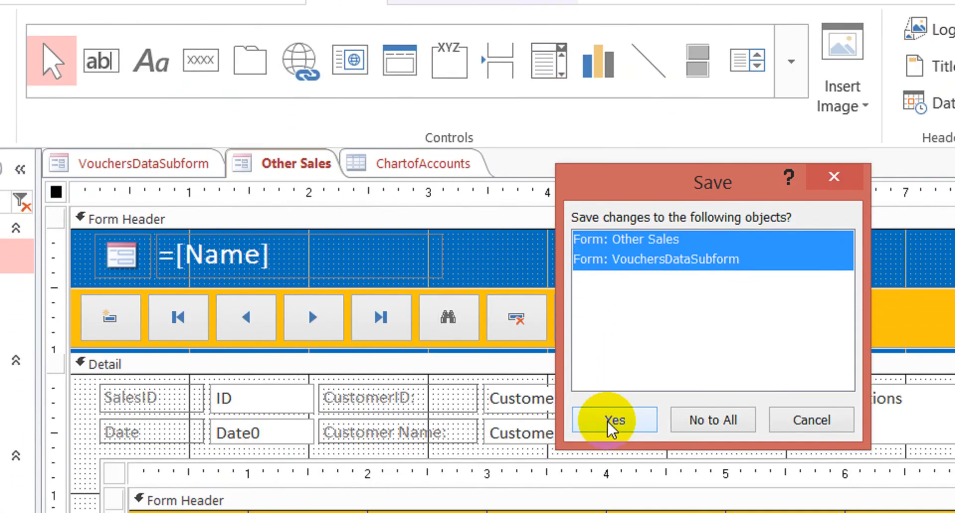
click(613, 422)
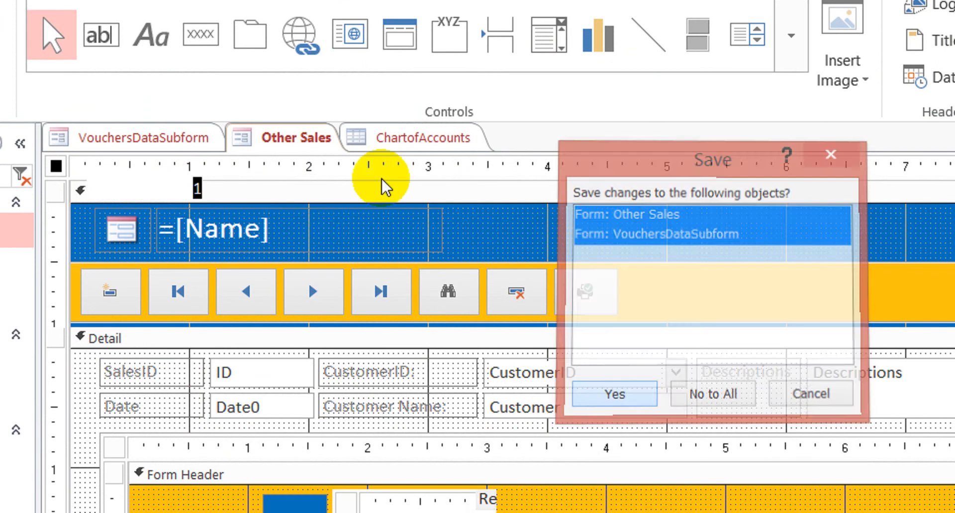
right_click(321, 143)
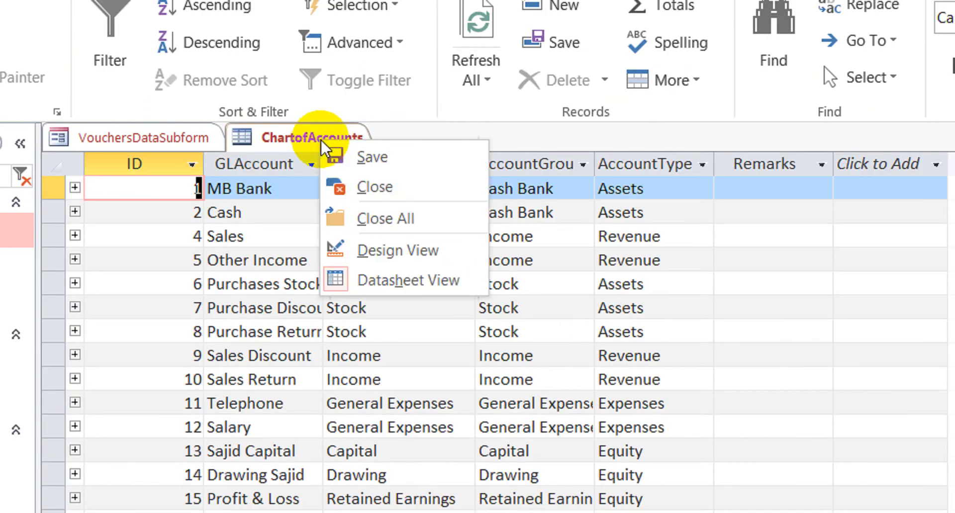
click(375, 185)
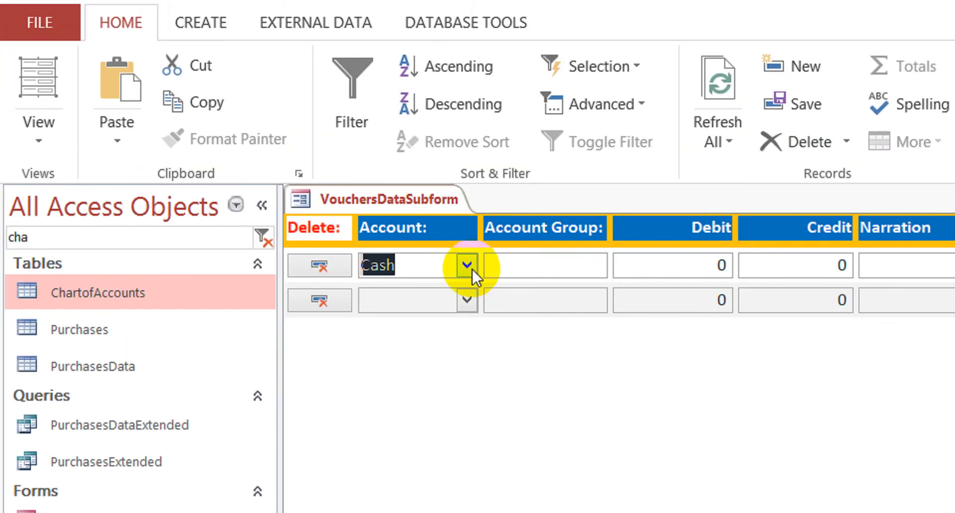
- Select Cash as the account in the first voucher row and check the Account and AccountType fields in the form footer
click(468, 267)
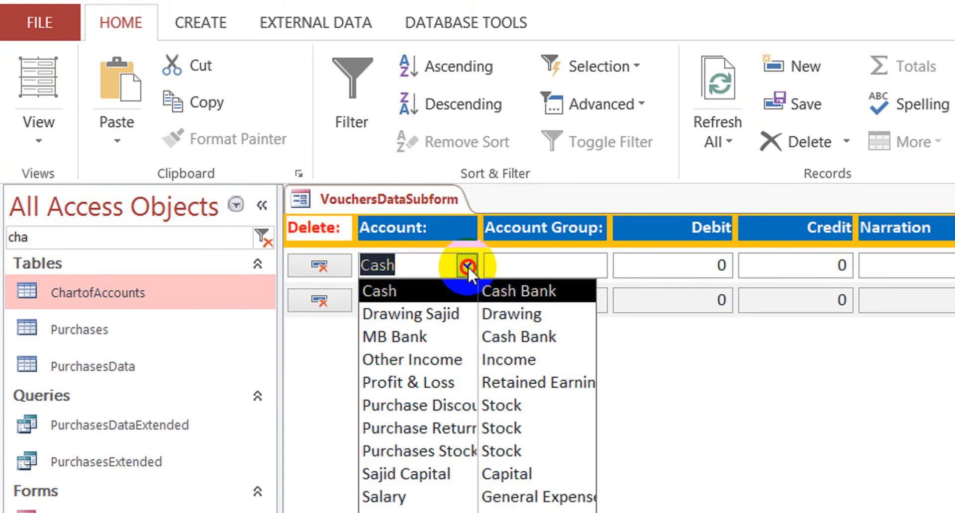
click(464, 282)
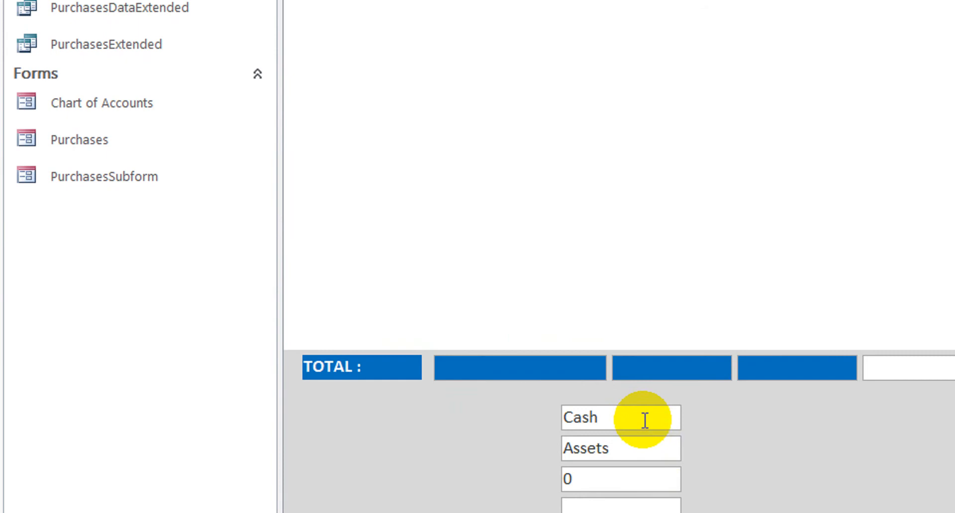
click(639, 418)
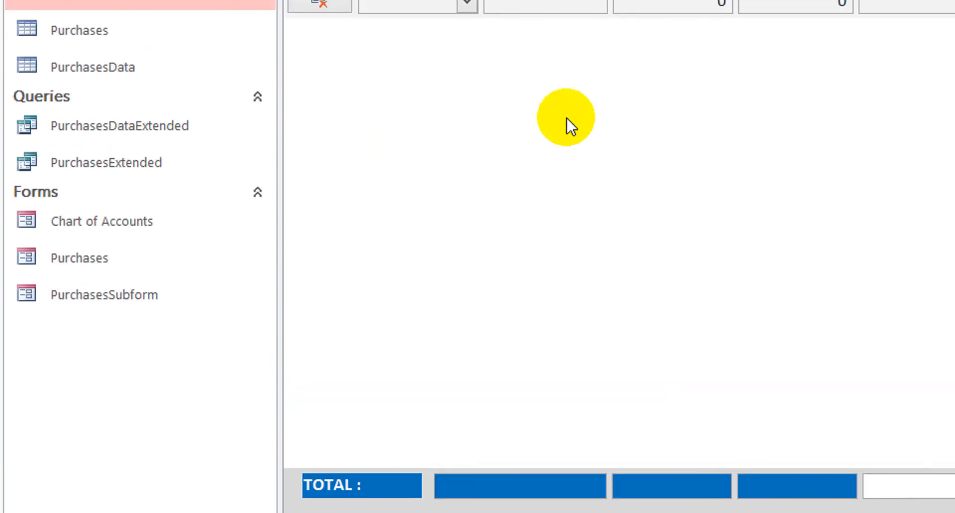
- Inspect the footer's Balance text box in Design View and return to Form View
right_click(579, 158)
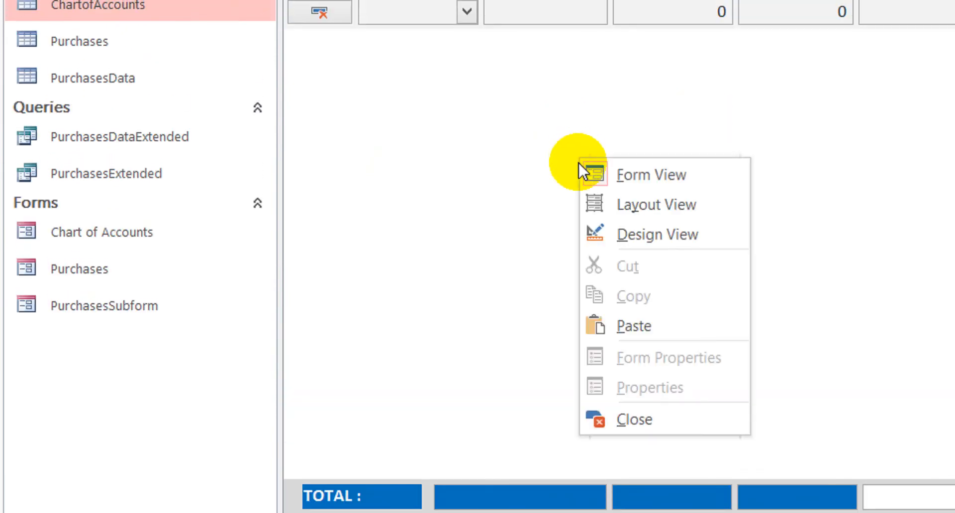
click(646, 227)
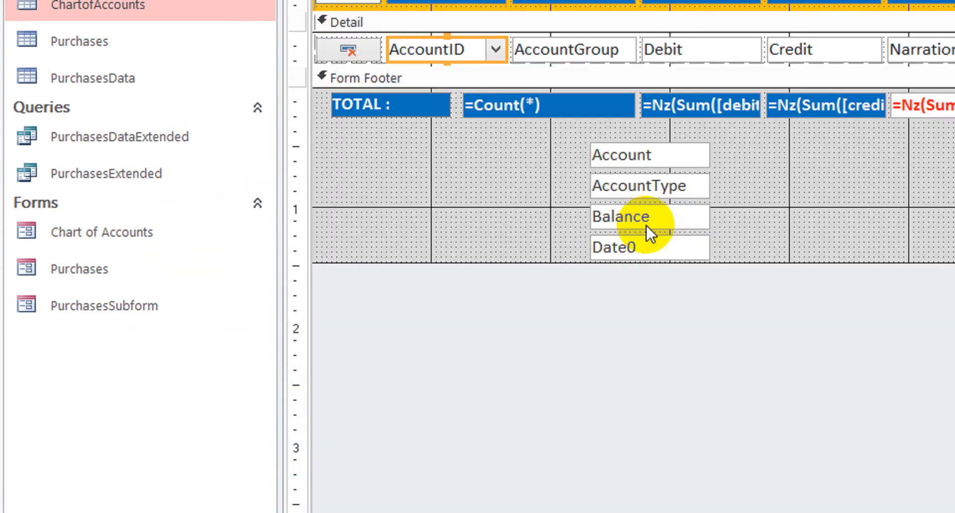
click(687, 213)
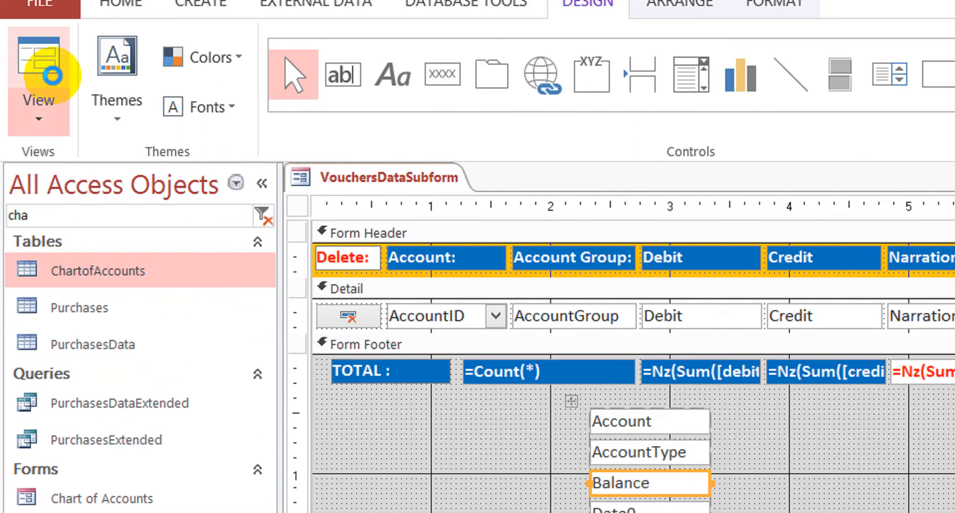
click(53, 75)
- Test the account lookup by choosing Salary in the second row, changing the first row to Salary and the second row to Cash
click(467, 298)
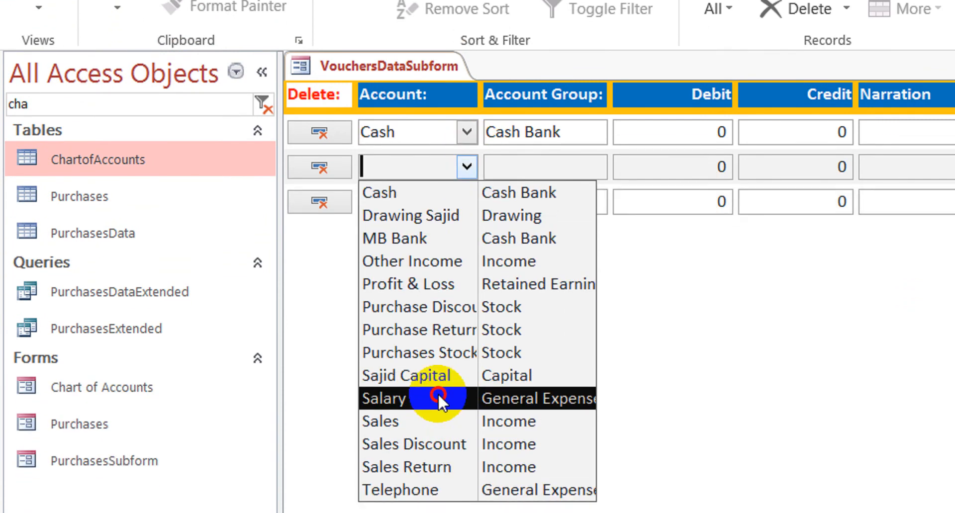
click(439, 466)
click(467, 129)
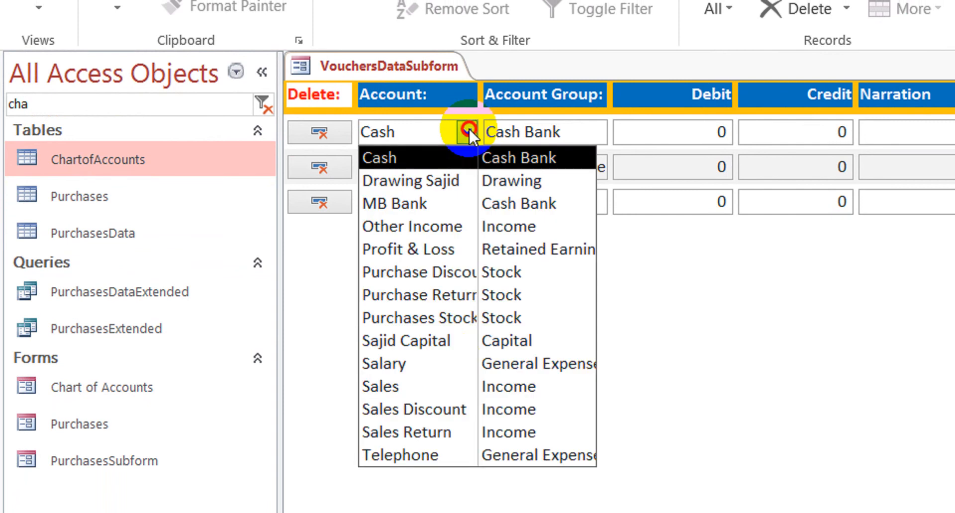
click(453, 359)
click(467, 167)
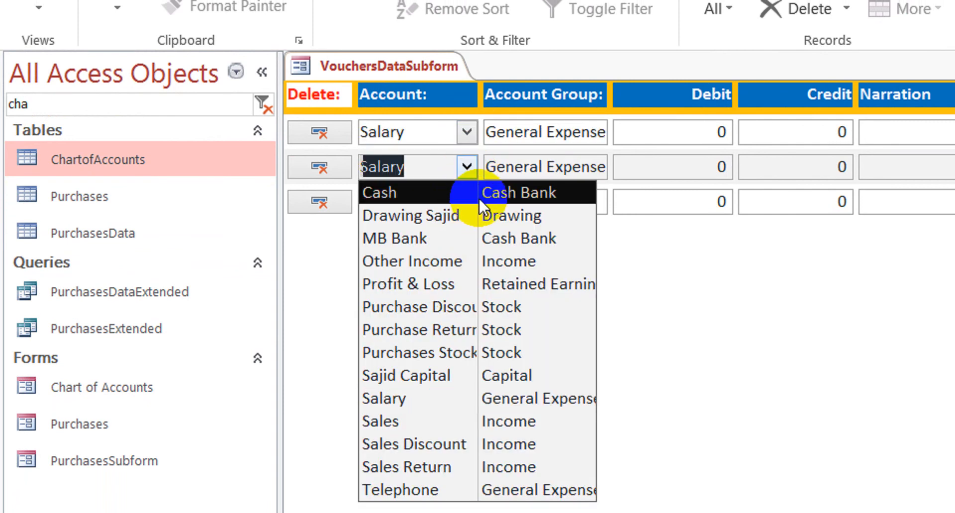
click(478, 197)
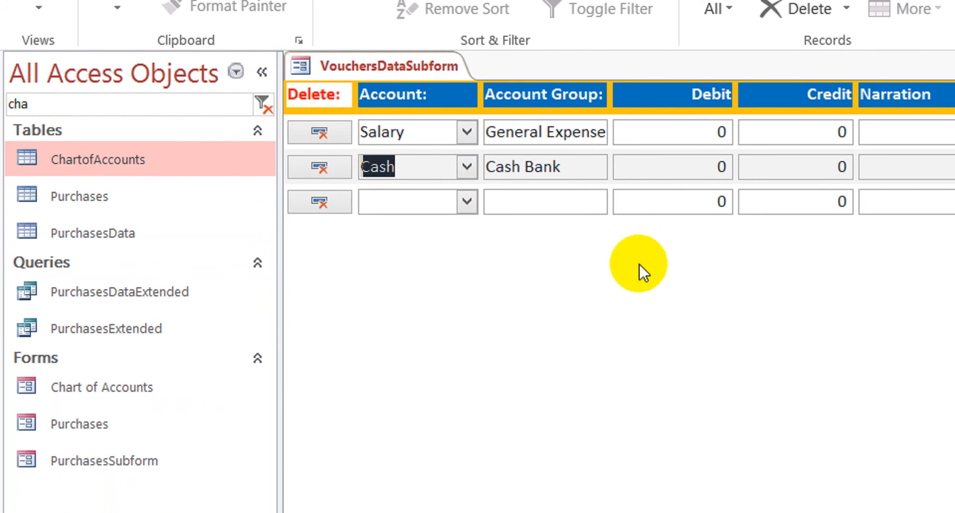
- Switch the form to Design View and widen the AccountID column to roughly 1.6 times its width
right_click(557, 258)
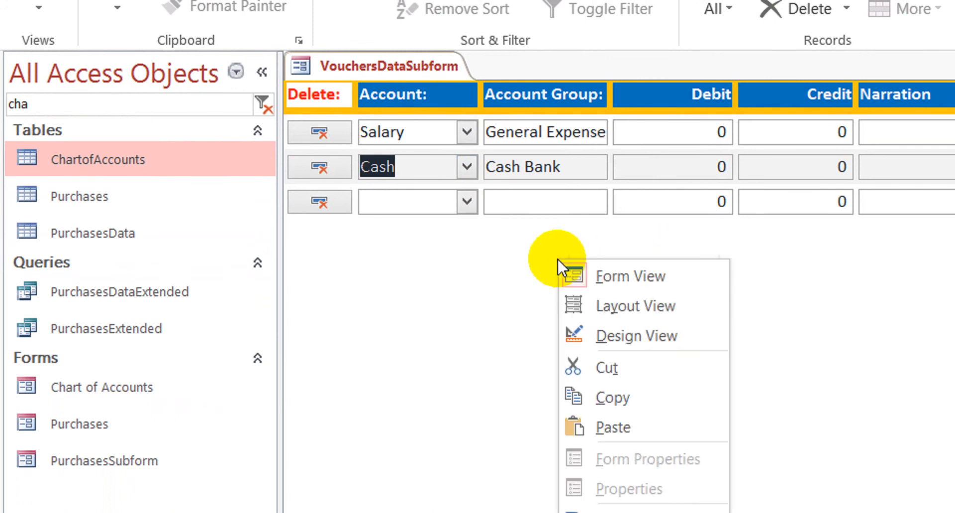
click(641, 338)
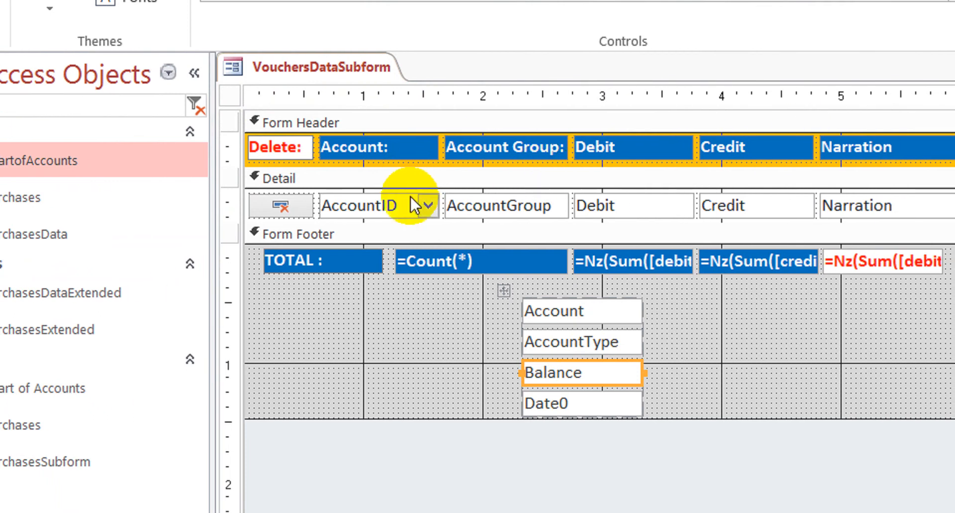
click(374, 205)
key(shift+Right)
key(shift+Right)
key(shift+Right)
key(shift+Right)
key(shift+Right)
key(shift+Right)
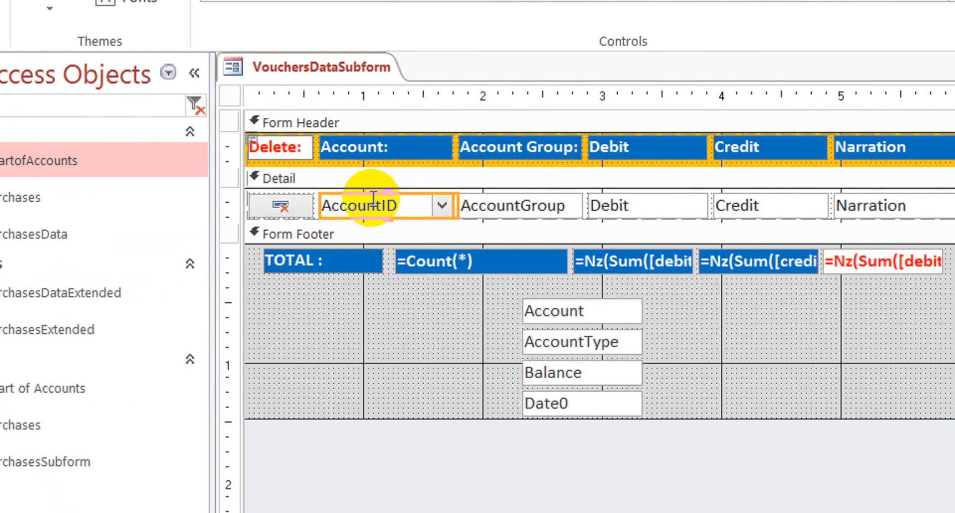
key(shift+Right)
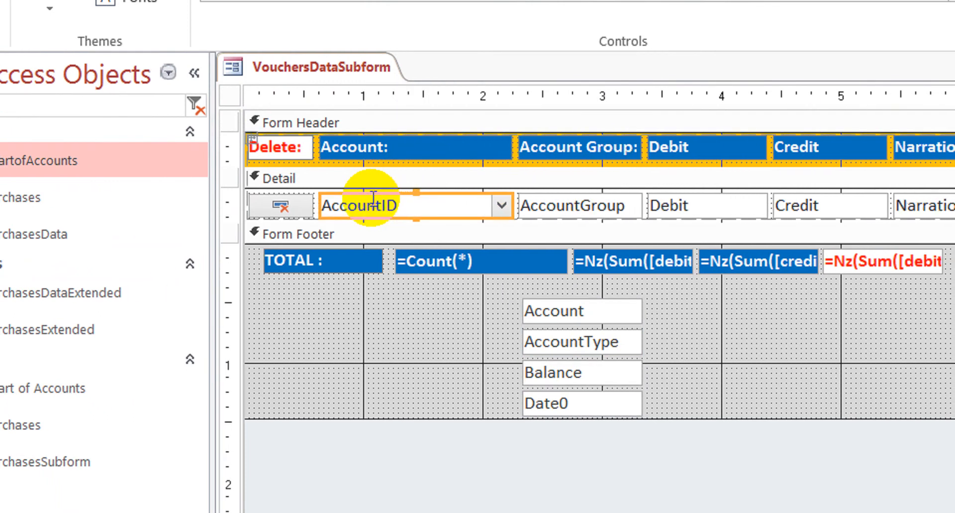
- Widen the AccountGroup column enough to fit "General Expenses" and return to Form View
click(584, 204)
key(shift+Right)
key(shift+Right)
key(shift+Right)
key(shift+Right)
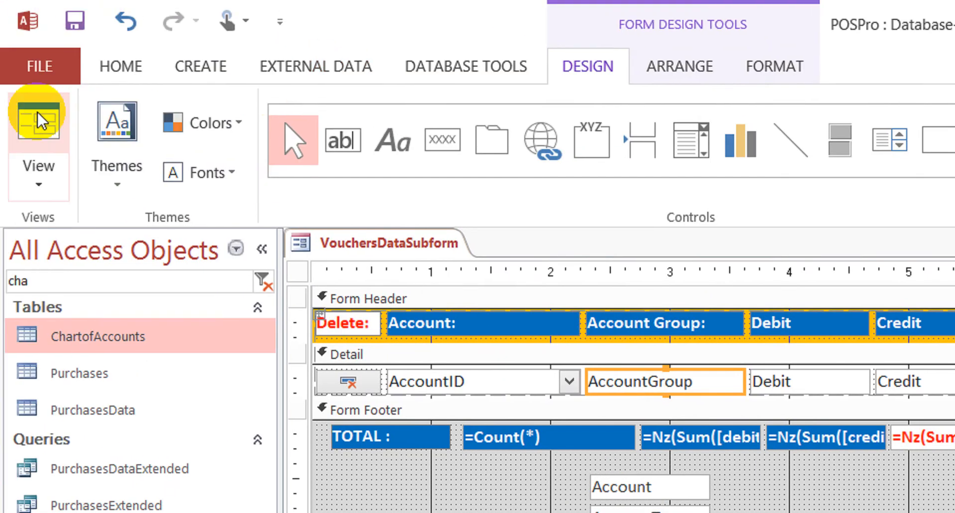
click(37, 112)
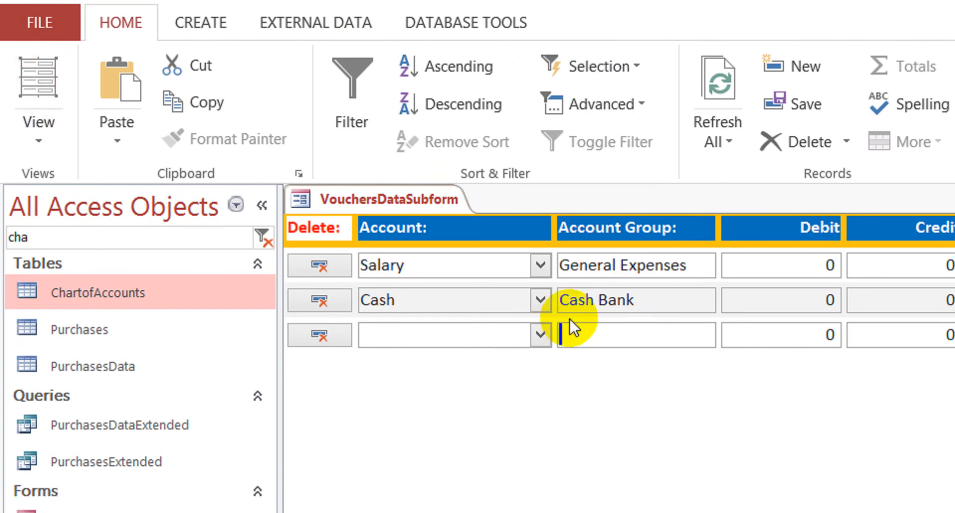
- Enter a debit of 1,400 in the Salary row and a credit of 1,400 in the Cash row
drag(805, 290, 880, 279)
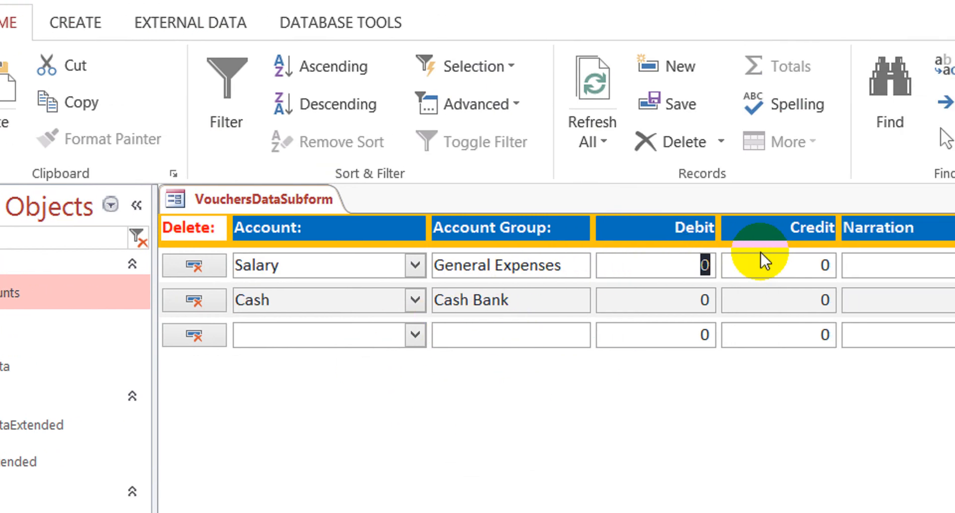
text(1400)
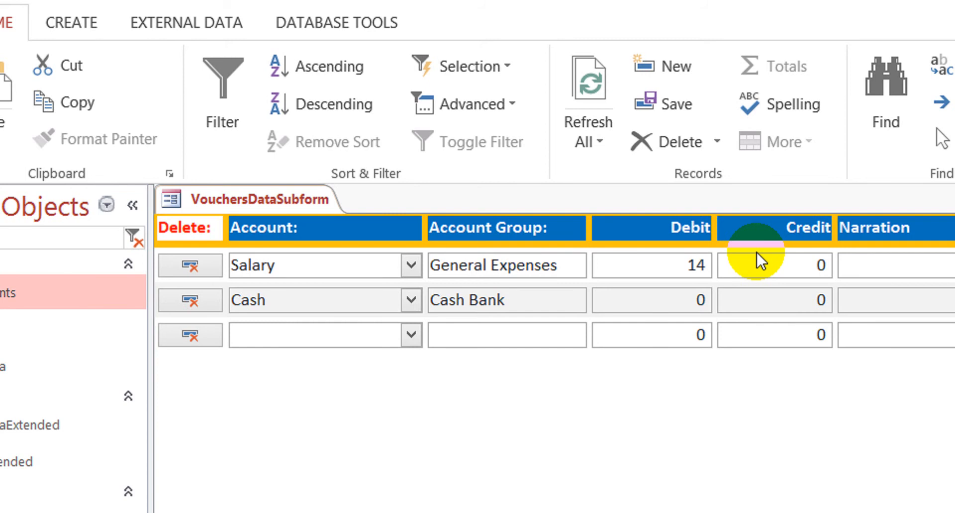
click(768, 296)
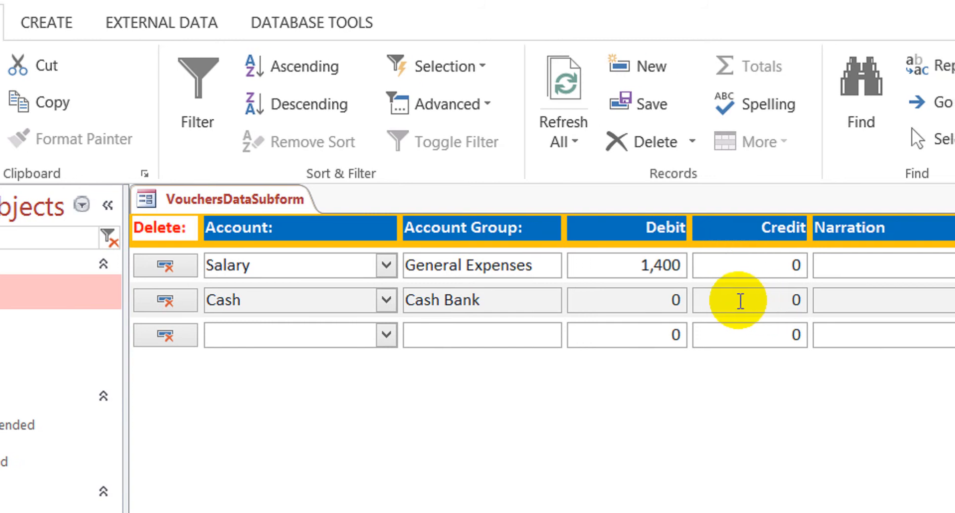
drag(740, 295, 838, 290)
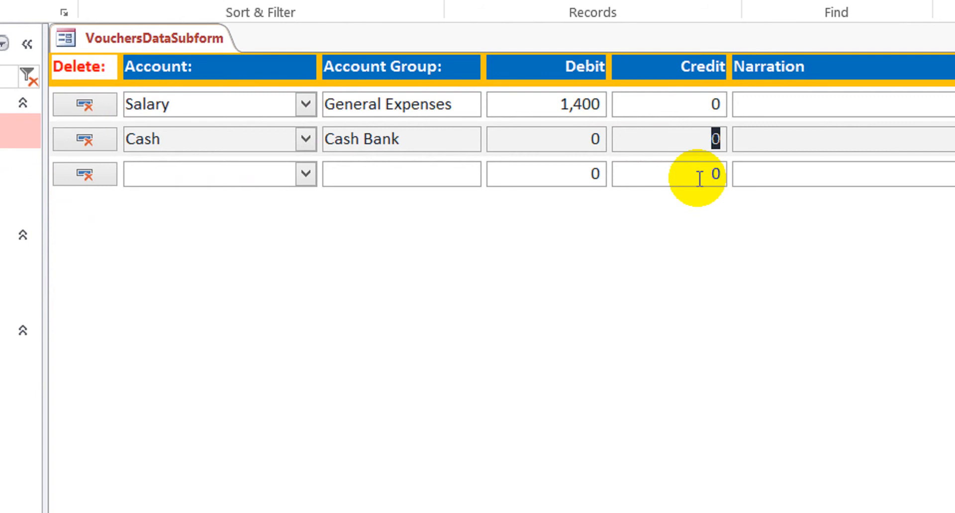
key(Up)
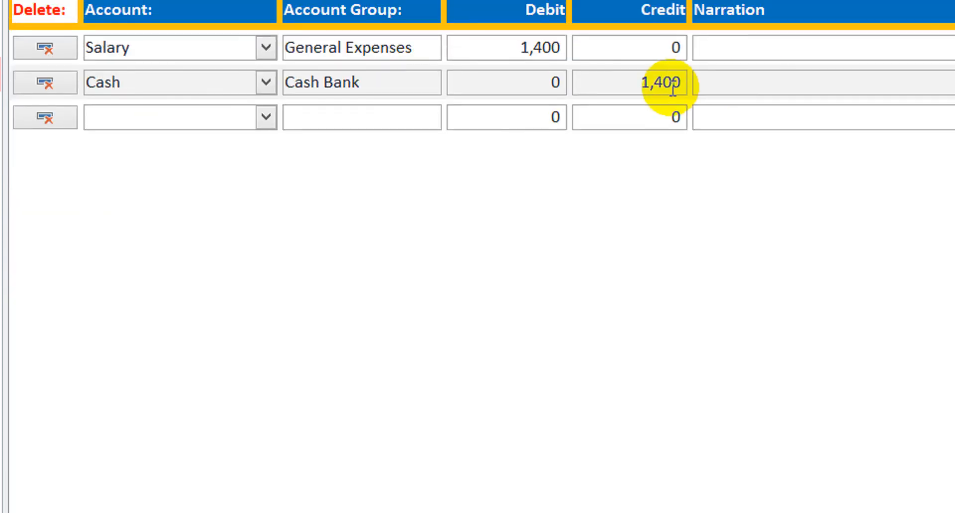
- Test the footer's debit-credit difference by setting the Cash row's credit to 0, and restore the credit to 1,400
click(642, 75)
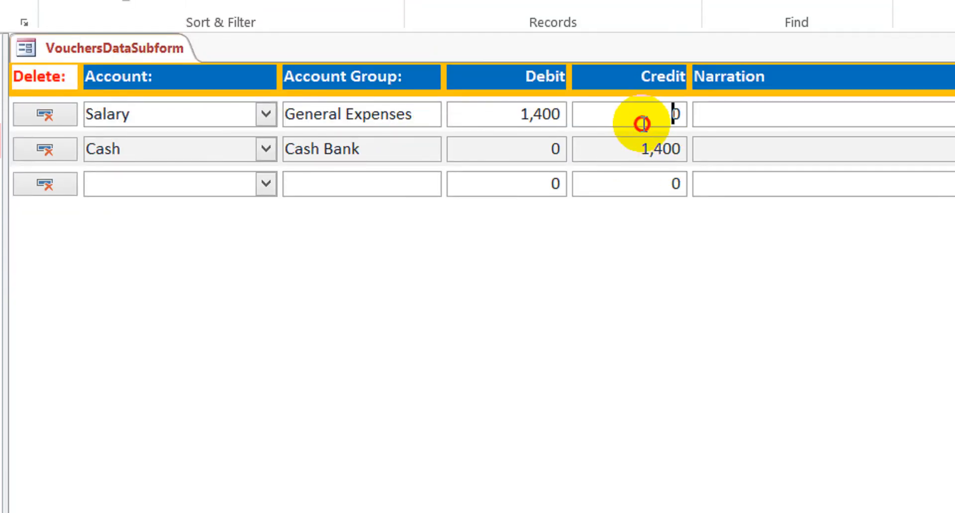
click(647, 437)
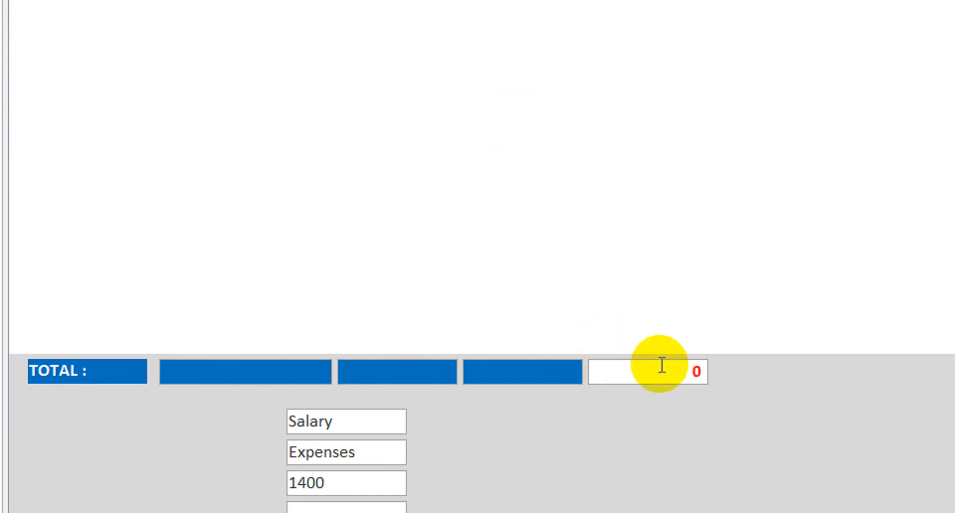
drag(635, 60, 691, 104)
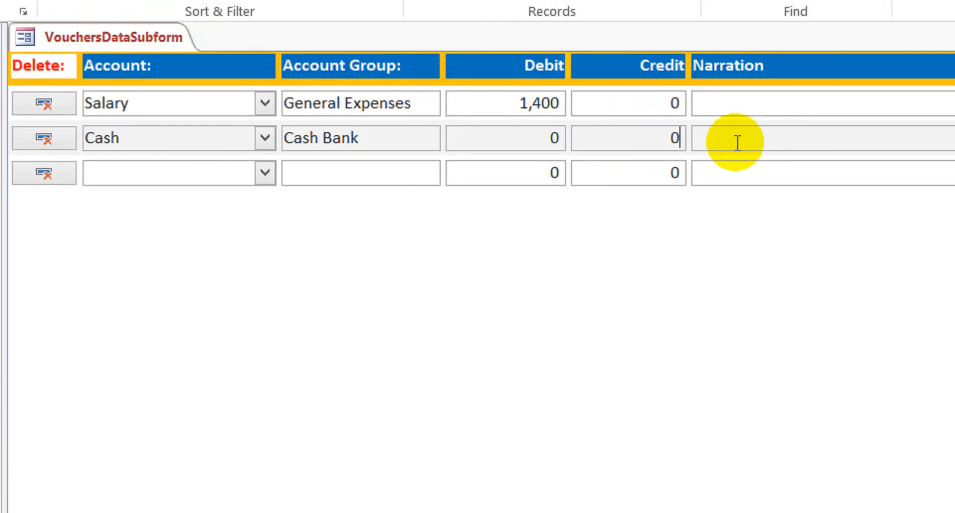
click(641, 387)
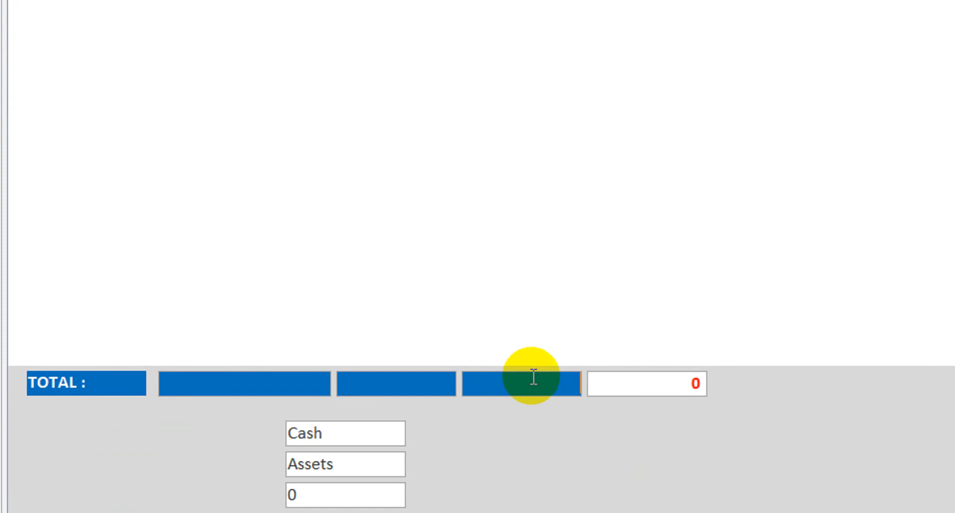
click(648, 90)
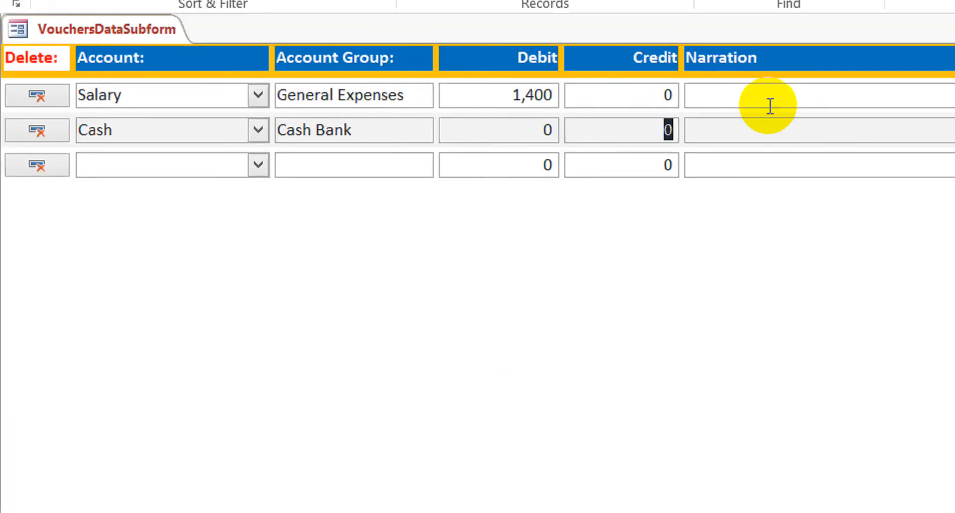
text(1,400)
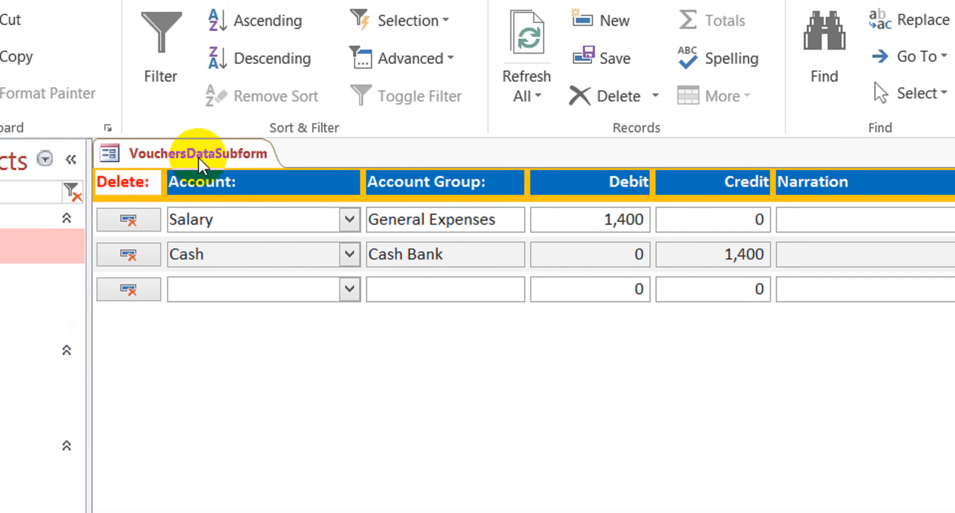
- Close the VouchersDataSubform form and save its design changes
right_click(200, 162)
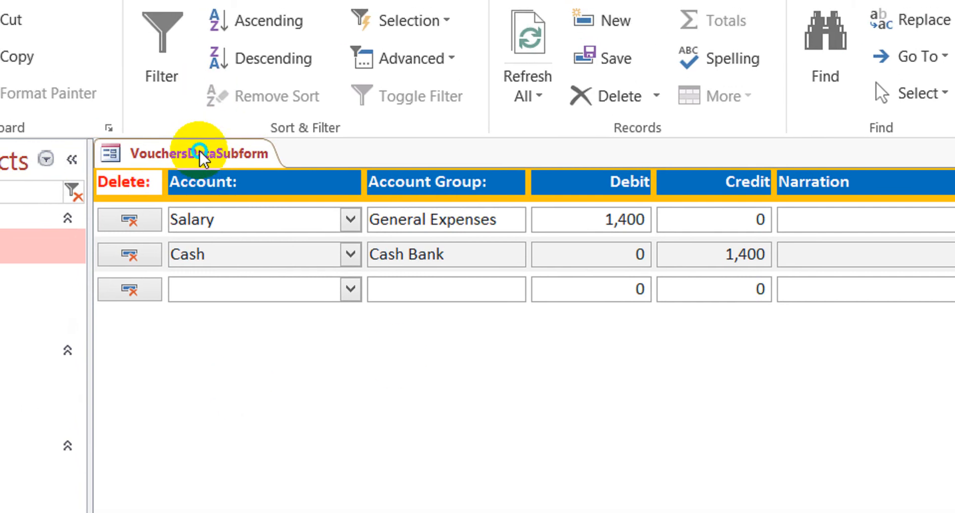
click(259, 202)
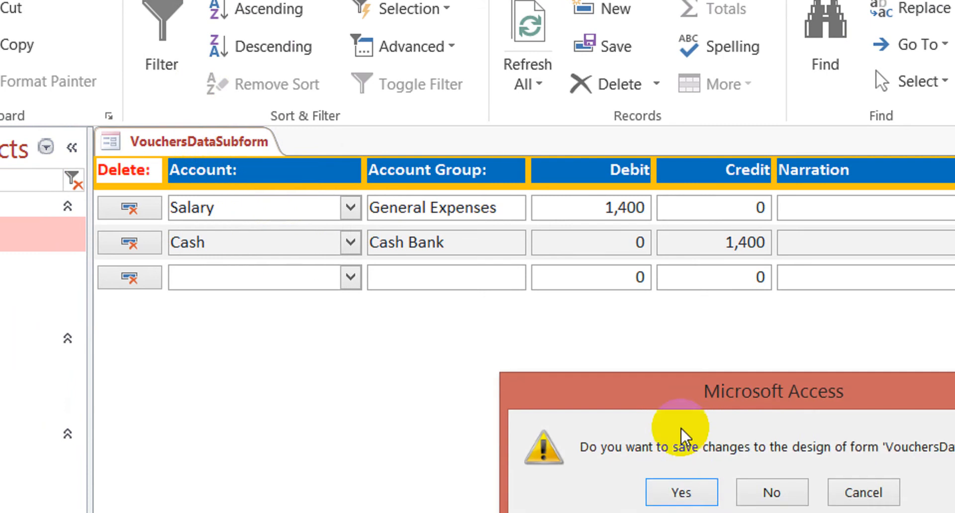
click(690, 499)
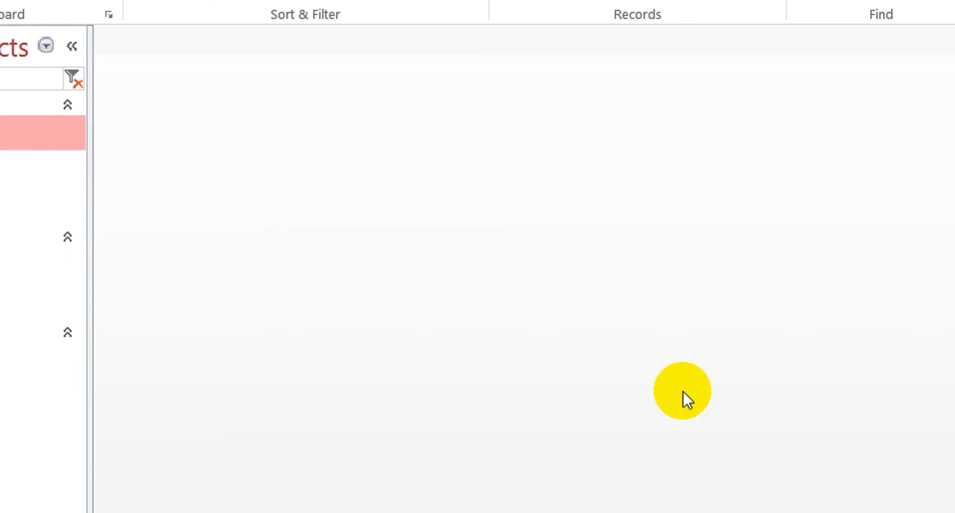
click(102, 418)
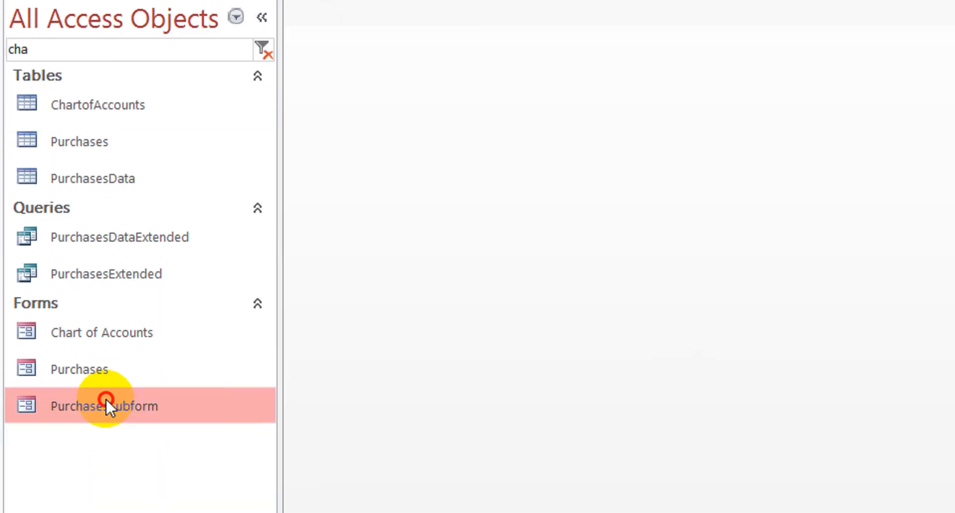
right_click(105, 397)
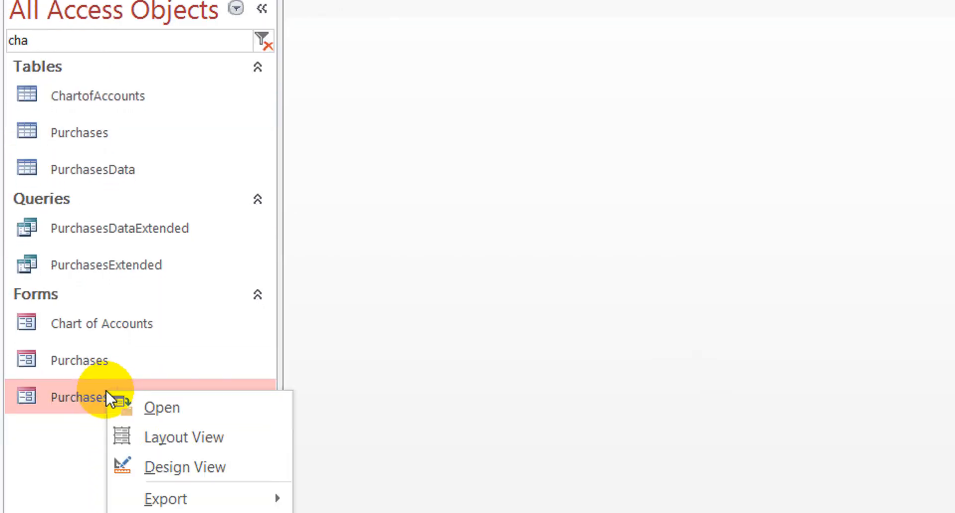
click(181, 476)
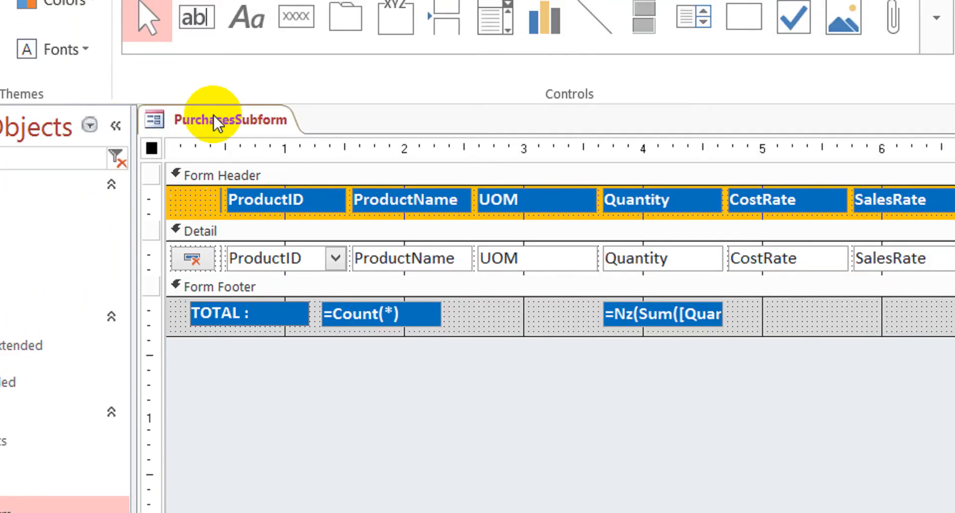
right_click(213, 124)
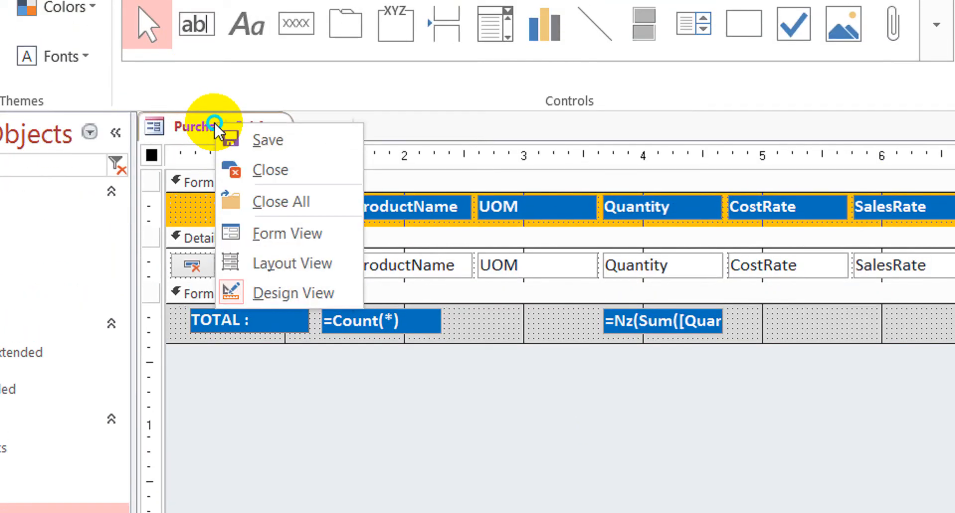
click(284, 172)
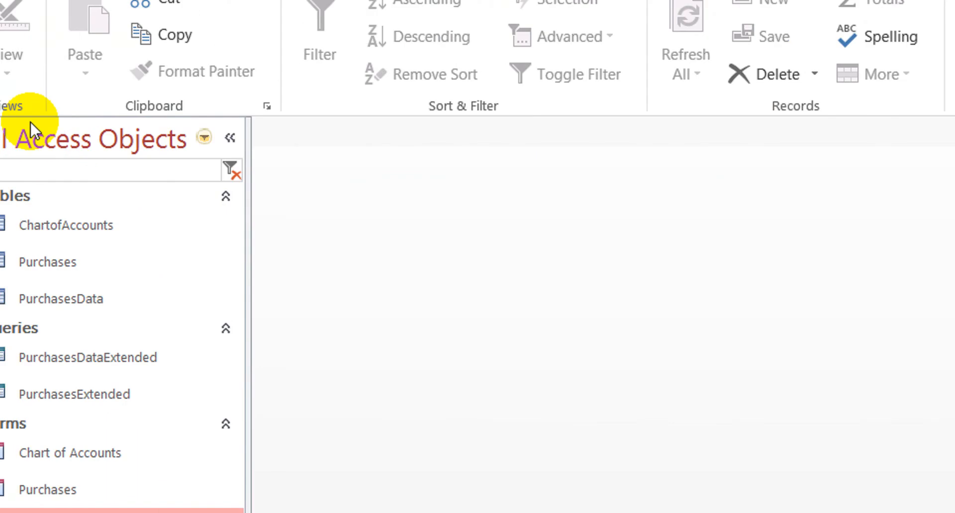
- Filter the database objects by "vou" and open the VouchersDataSubform form in Design View
click(54, 168)
text(cha)
drag(47, 165, 2, 170)
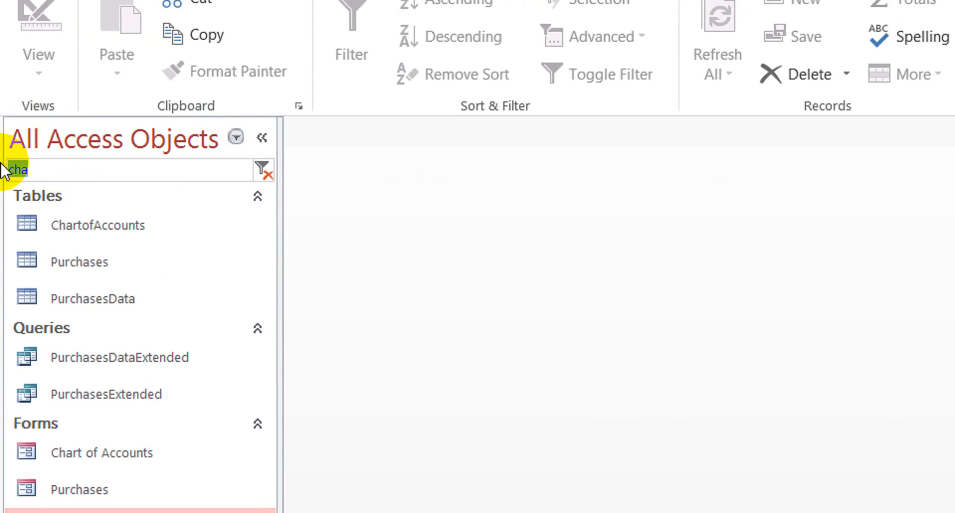
text(vou)
click(118, 416)
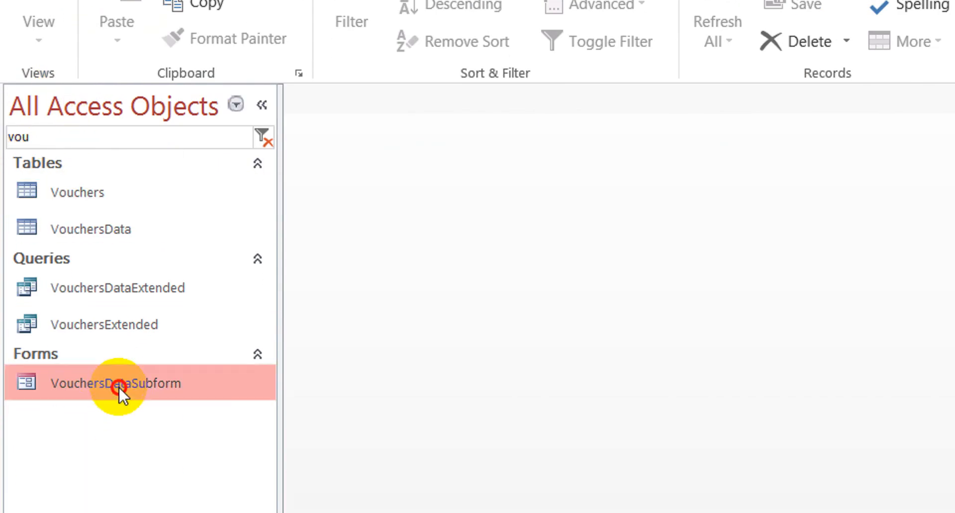
right_click(118, 384)
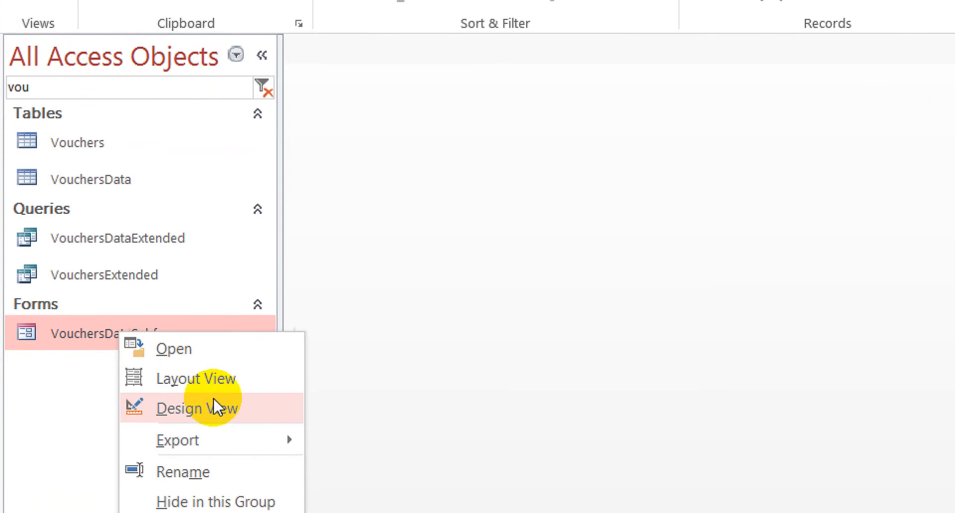
click(214, 450)
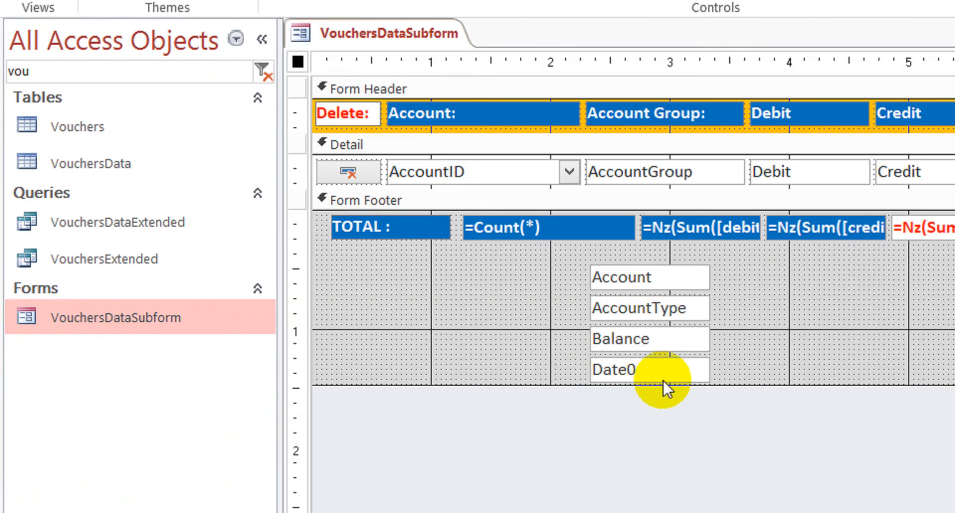
- Collapse the footer's Account, AccountType, Balance and Date0 boxes into the footer's corner by setting their size and position to 0
click(668, 382)
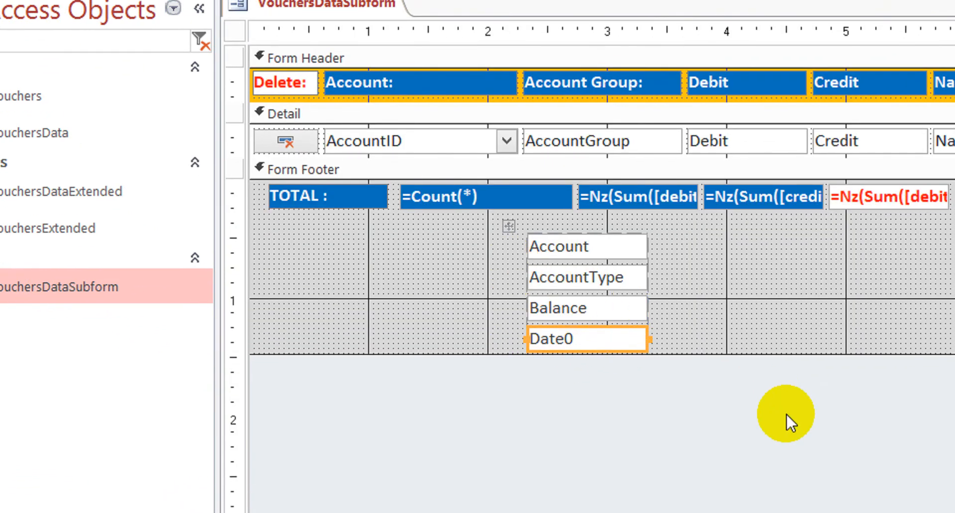
drag(668, 396, 539, 244)
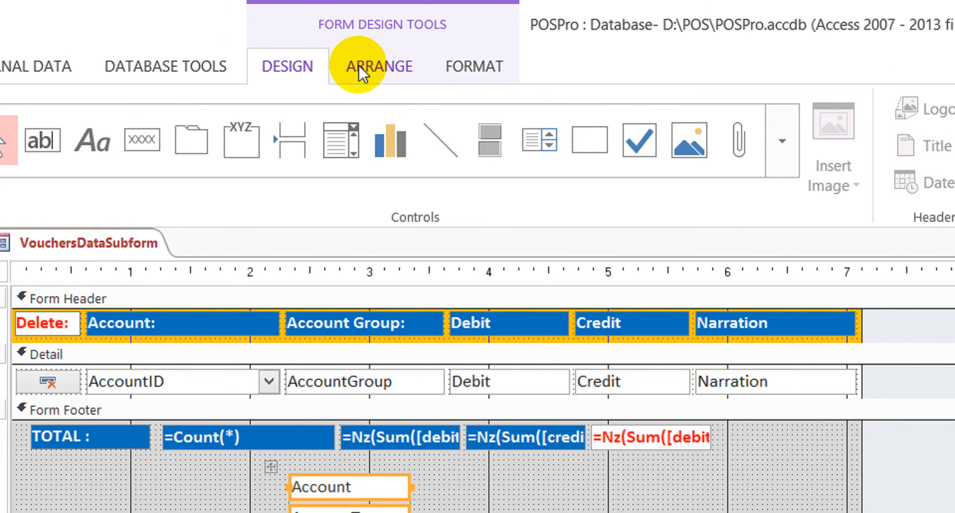
click(814, 164)
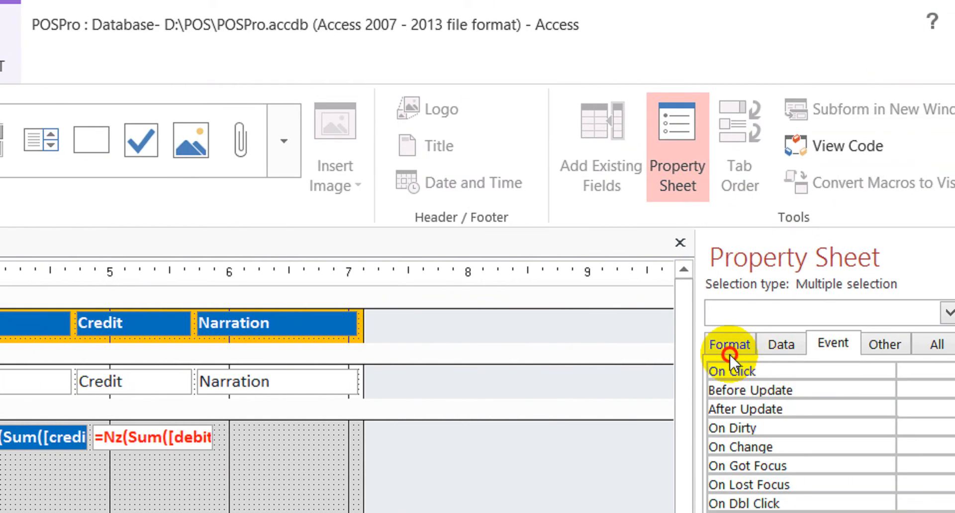
click(730, 344)
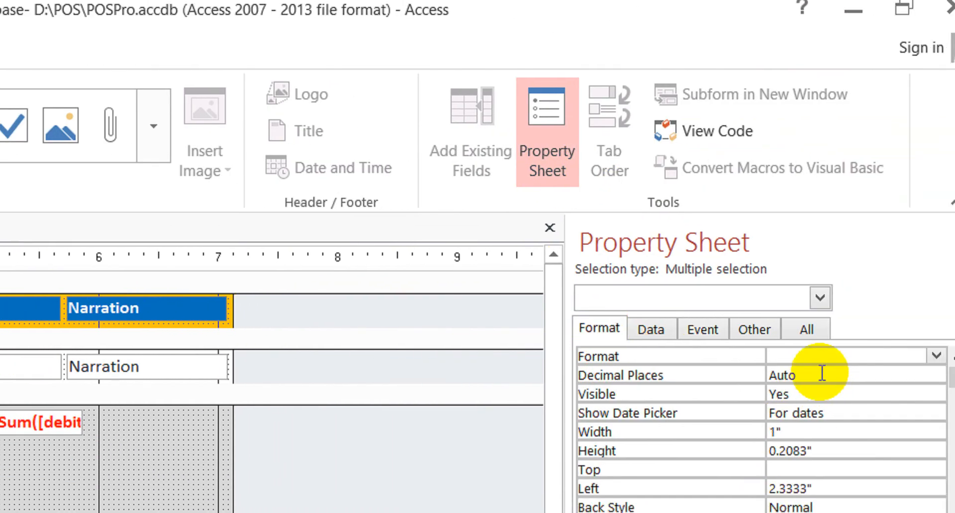
key(Down)
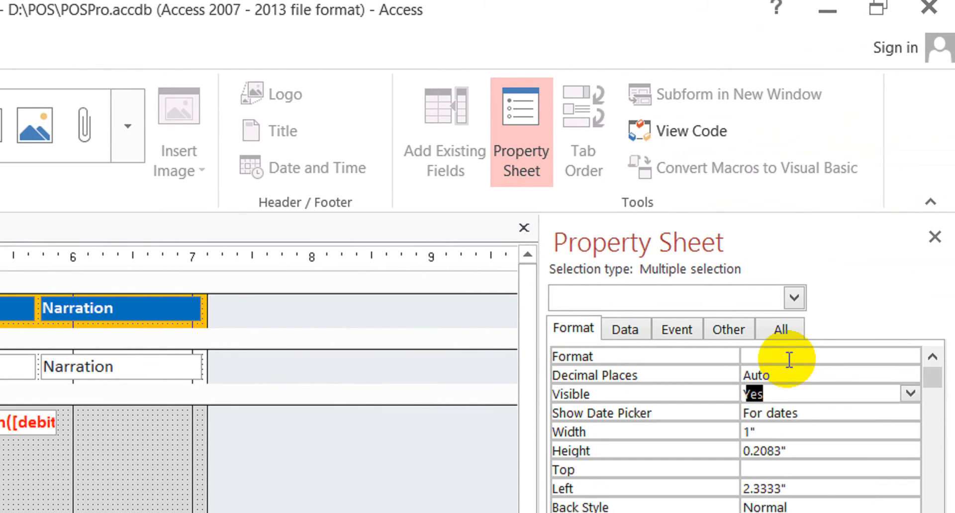
key(Down)
text(0)
key(Return)
text(0)
key(Return)
text(0)
key(Return)
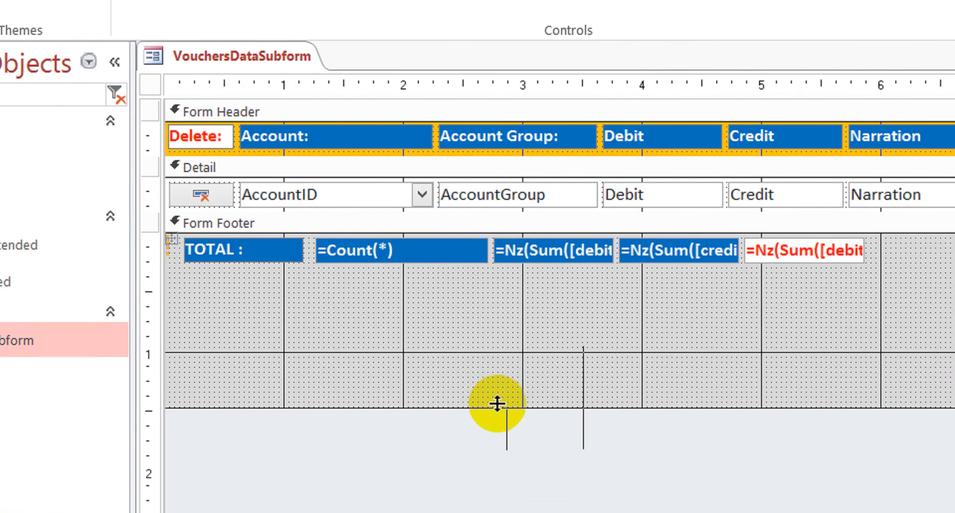
- Shrink the form footer's height to just fit the totals row and switch to Form View
drag(496, 440, 555, 304)
drag(555, 256, 555, 257)
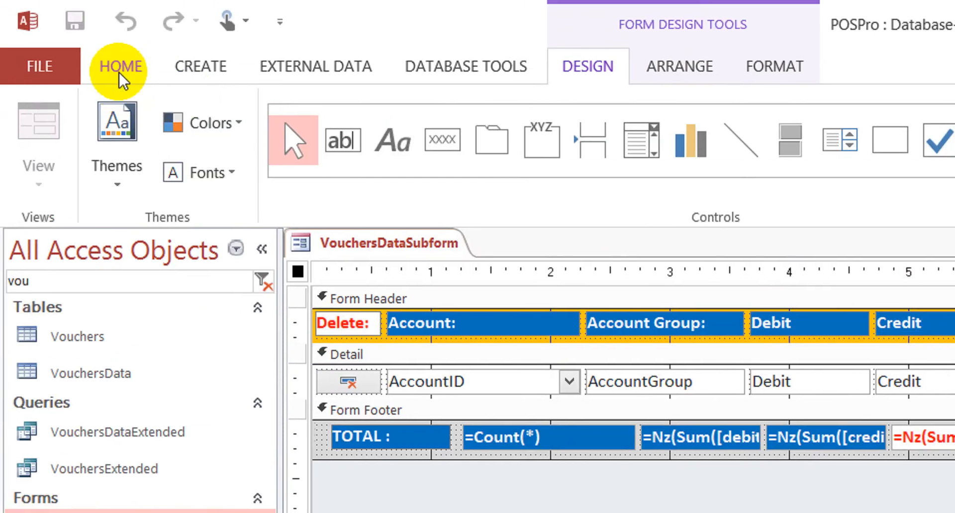
click(120, 67)
click(50, 117)
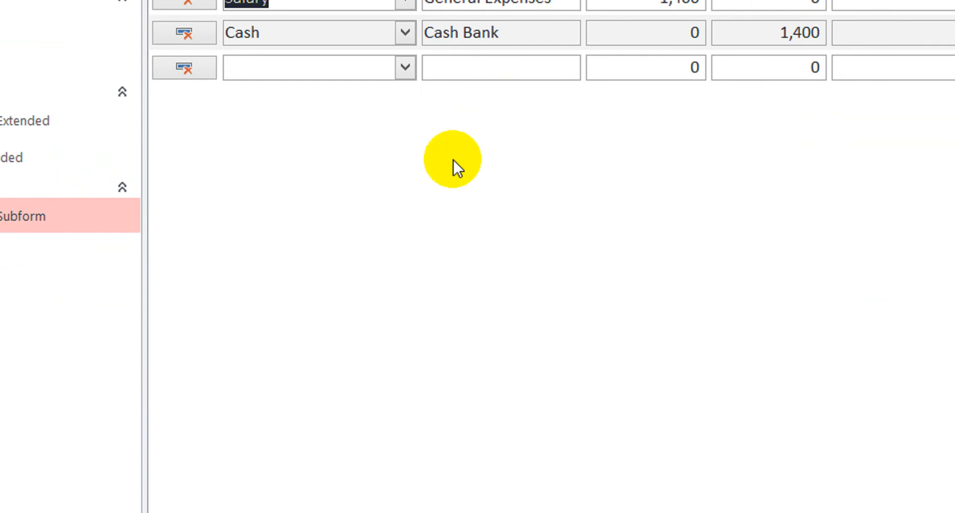
- Return the vouchers subform to Design View and close it
right_click(454, 159)
click(517, 237)
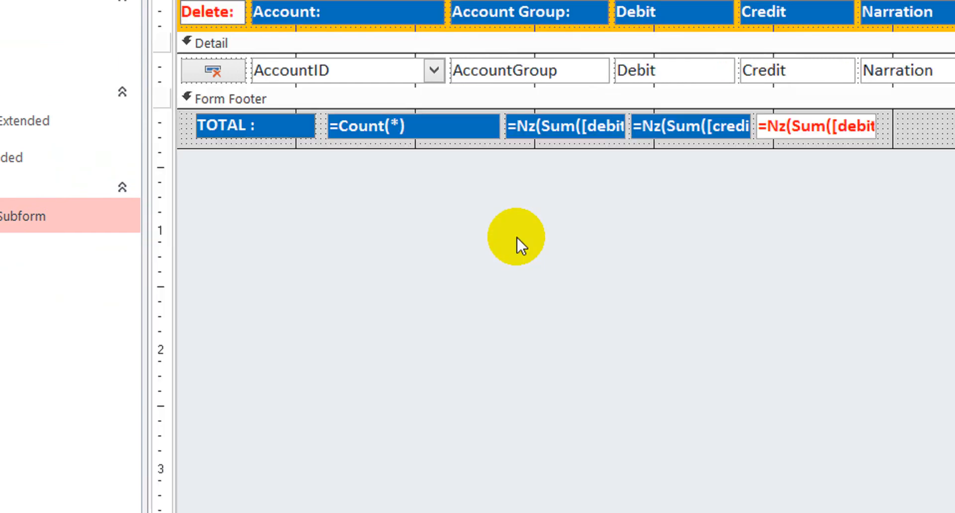
right_click(269, 124)
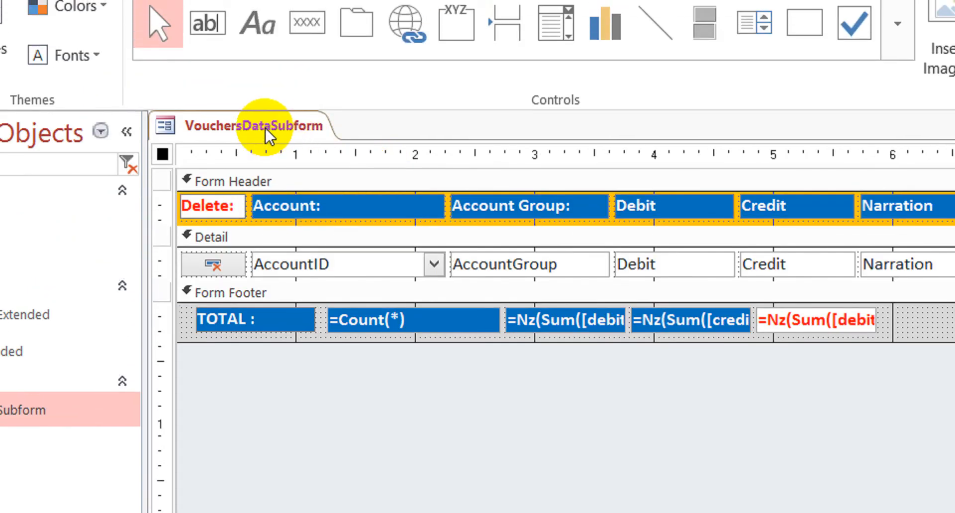
click(322, 182)
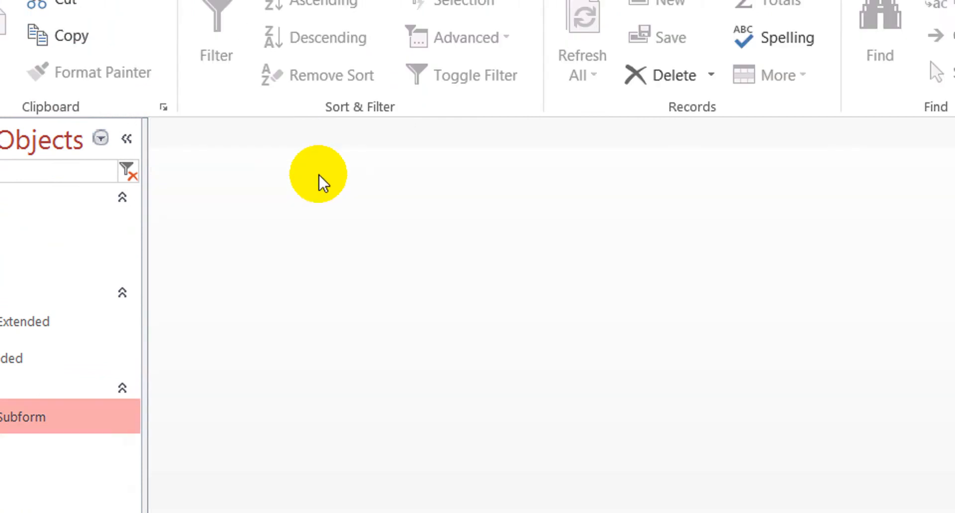
- Open the VouchersData table and switch it to Design View
click(104, 326)
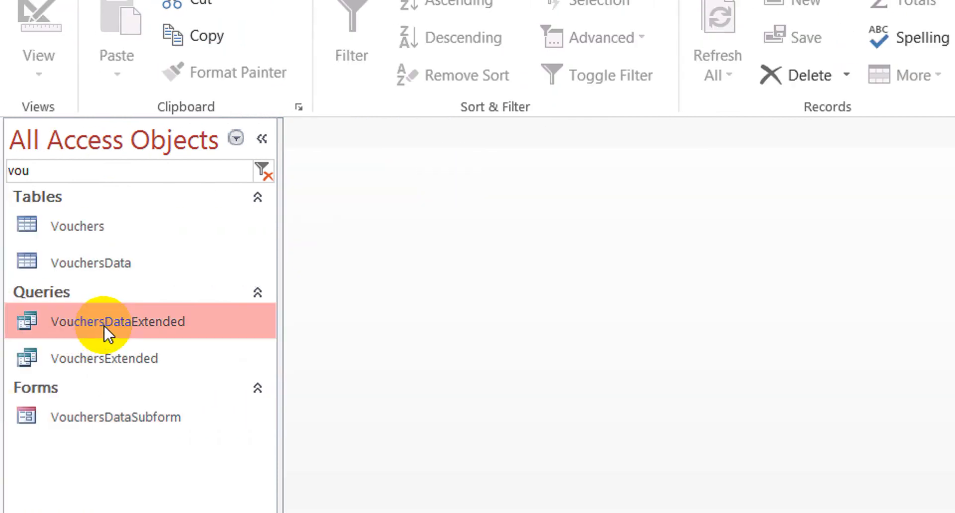
click(103, 359)
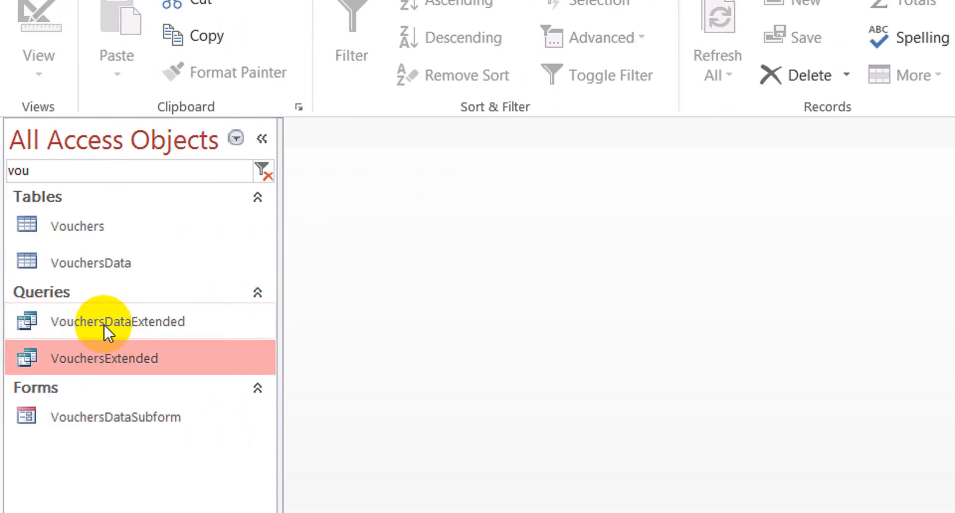
click(133, 272)
double_click(168, 267)
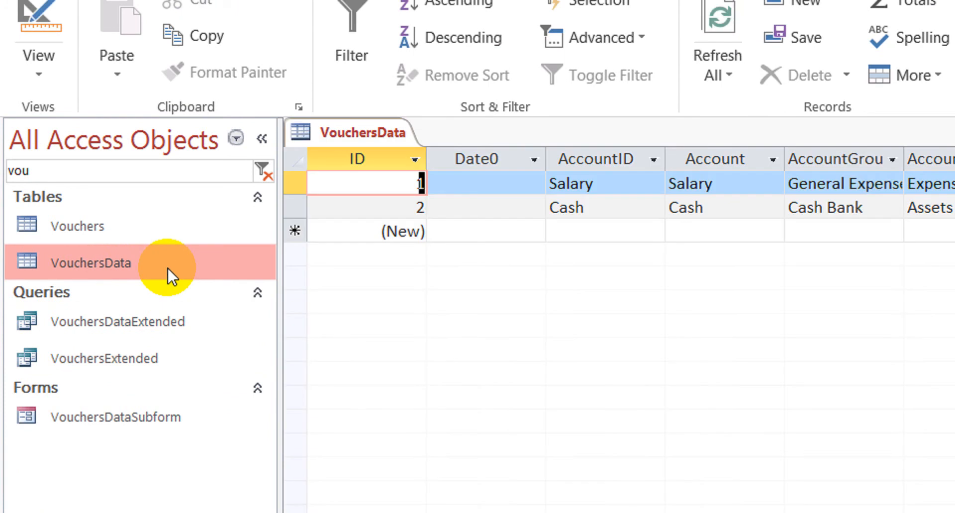
click(37, 16)
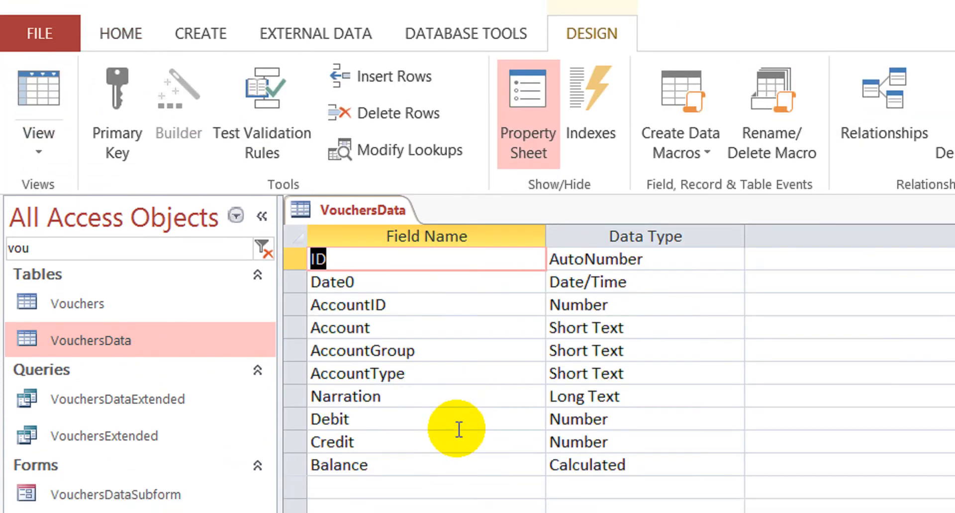
- Add a Short Text field named VNo below Balance in the VouchersData table, and close the table with its changes saved
click(458, 456)
key(Down)
key(Down)
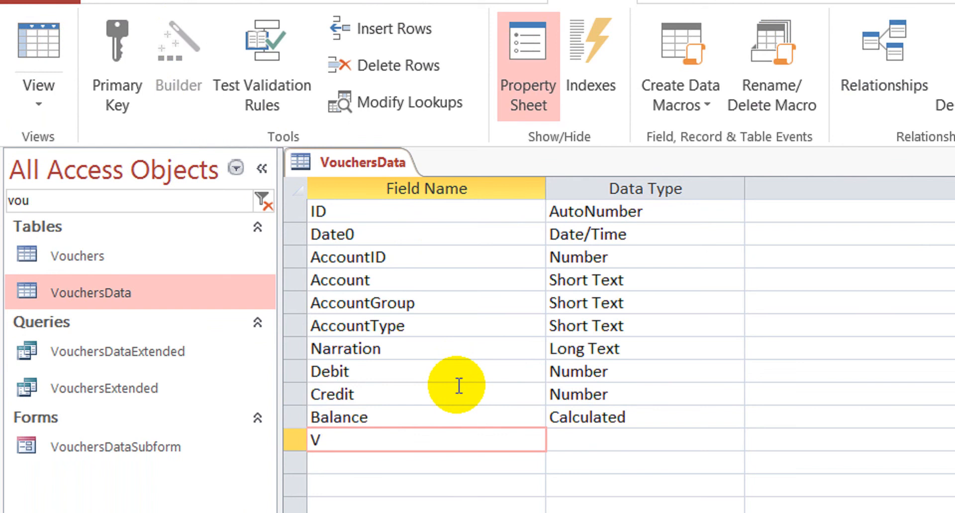
key(Down)
key(Up)
key(Tab)
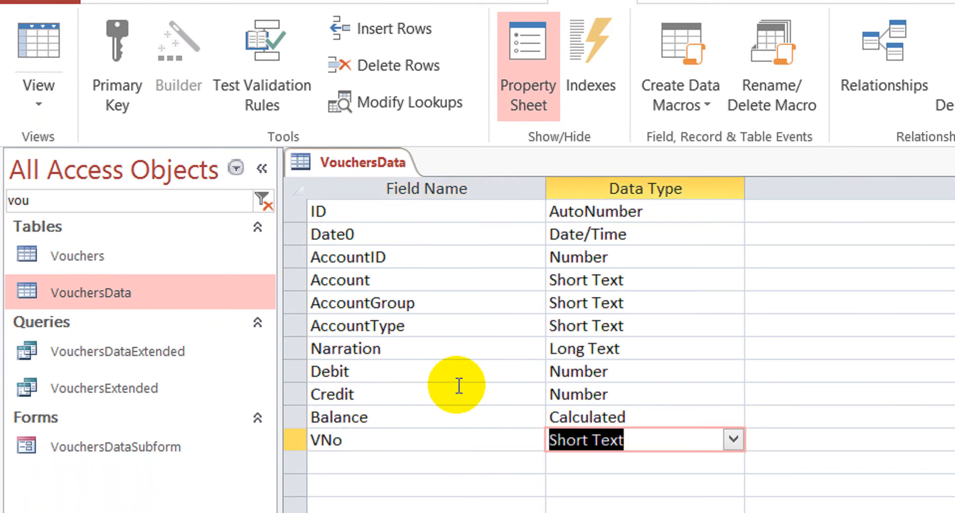
right_click(366, 161)
click(442, 204)
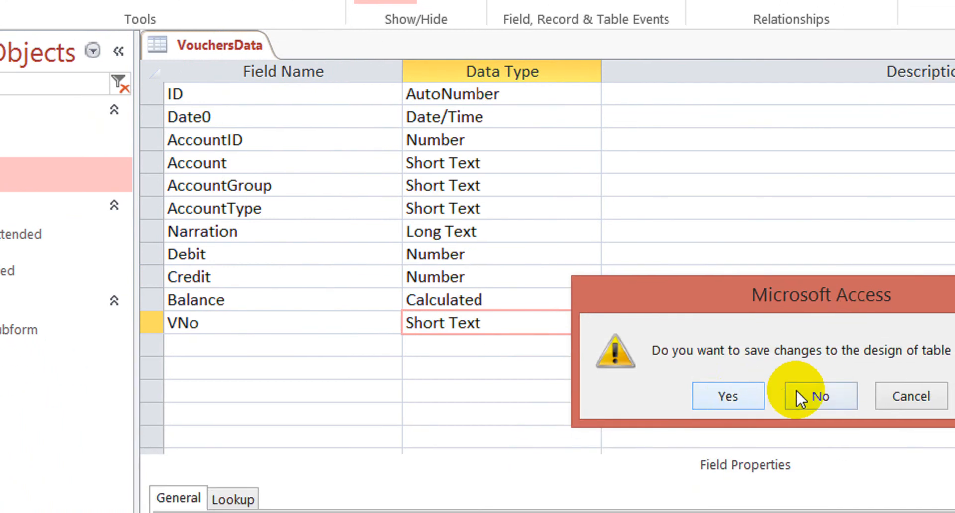
click(741, 386)
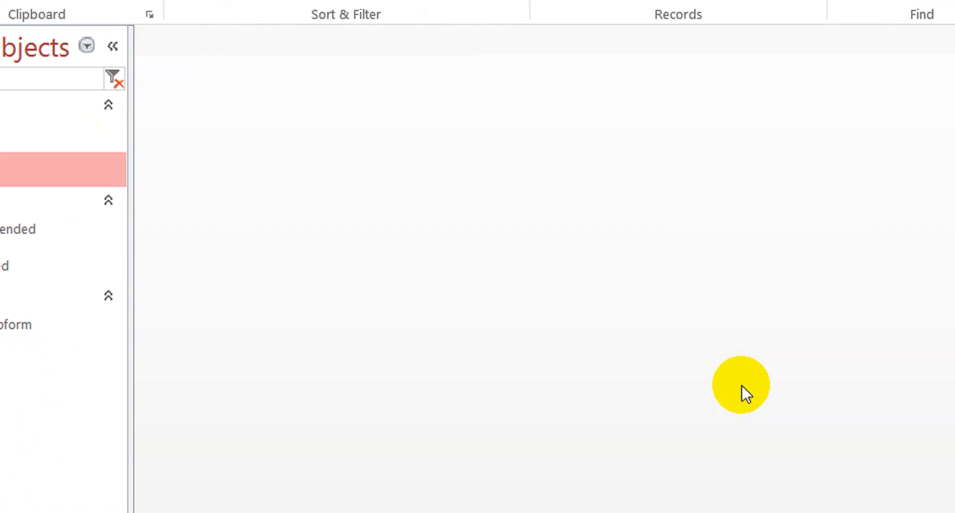
- Open the Vouchers table, check its VNo column and switch the table to Design View
click(15, 134)
text(vou)
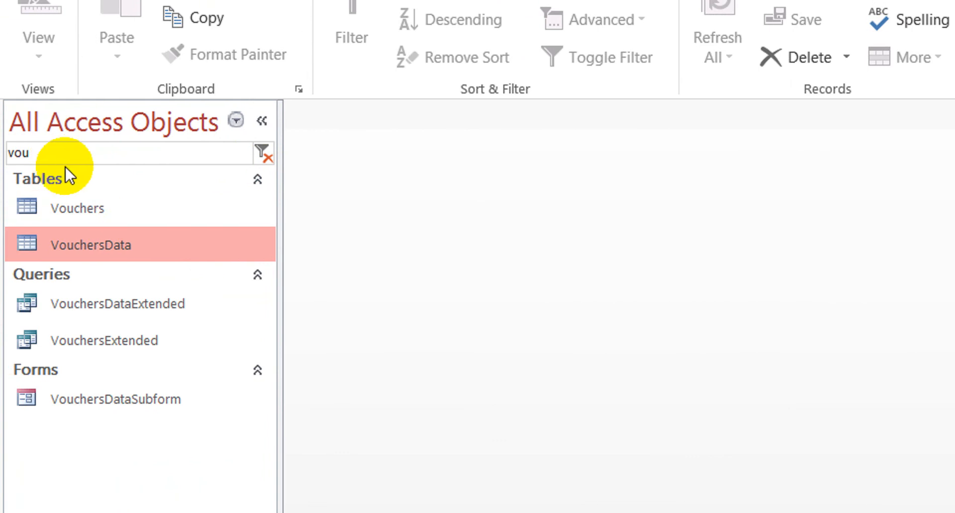
double_click(96, 211)
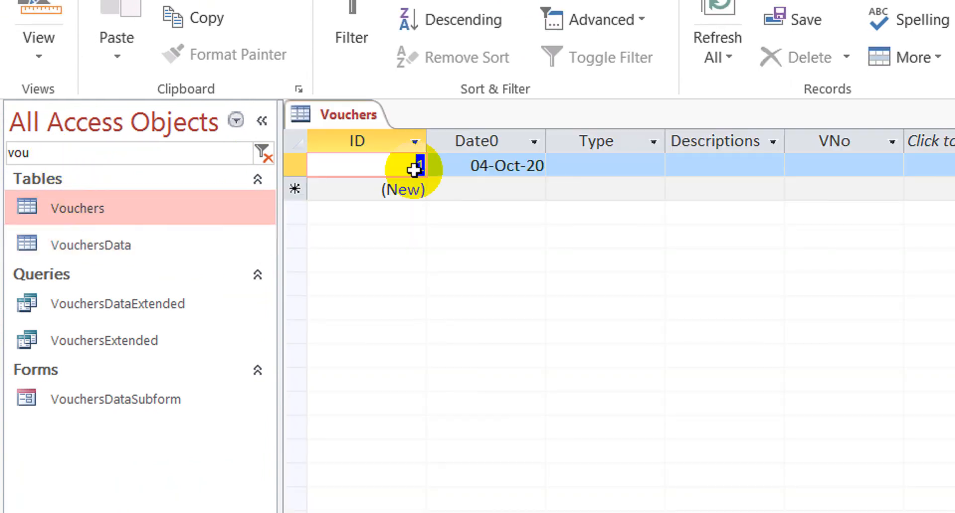
click(776, 168)
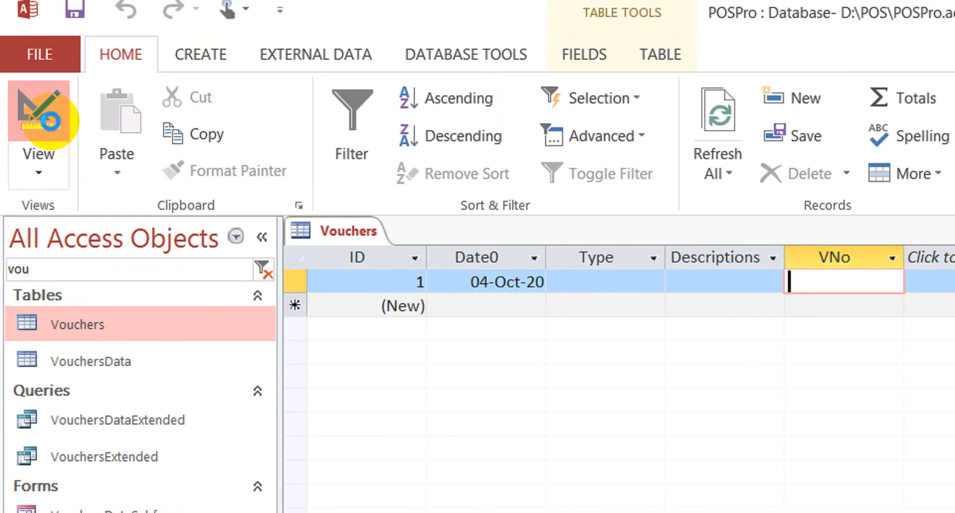
click(45, 117)
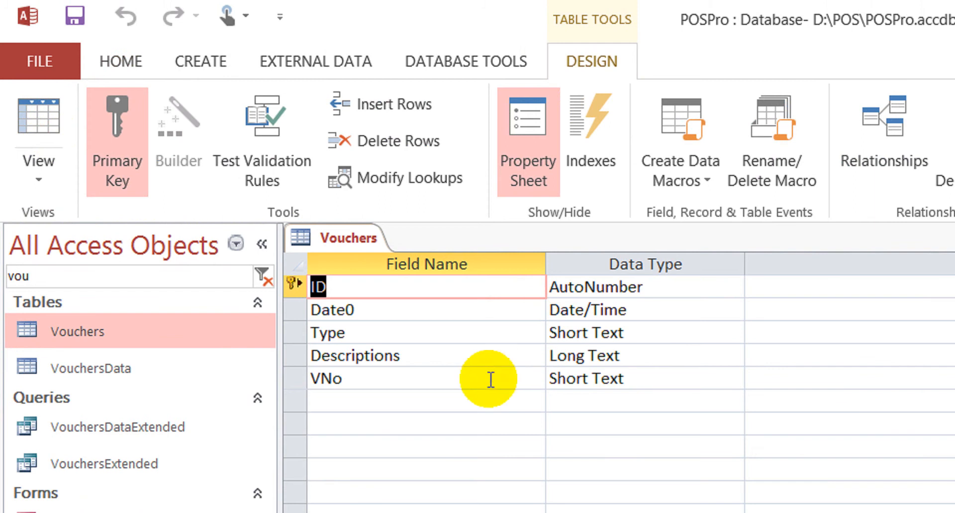
- Set the Indexed property of the VNo field in the Vouchers table to Yes (No Duplicates)
click(392, 386)
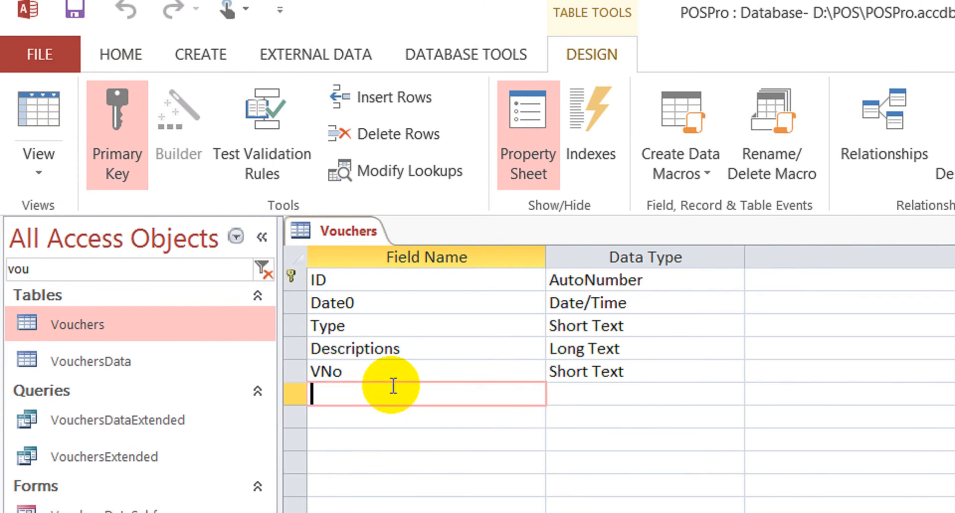
click(449, 370)
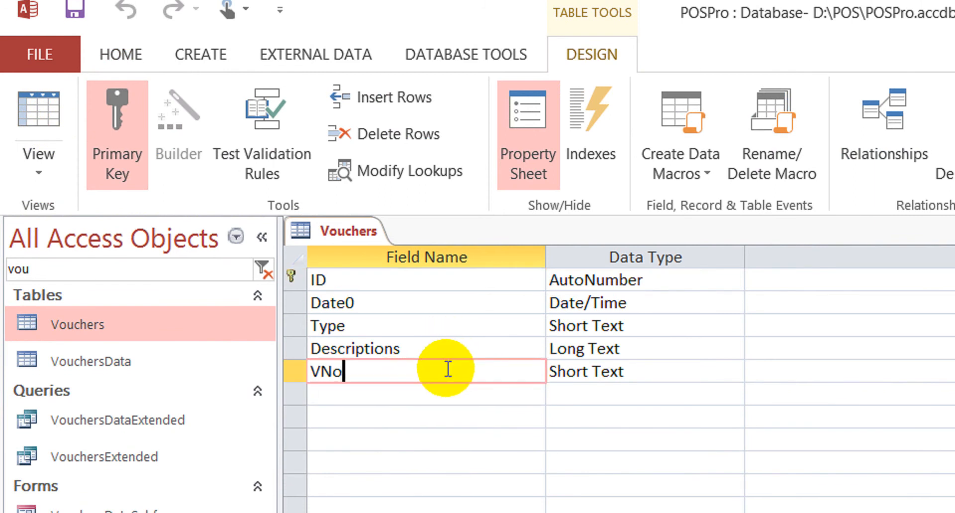
click(368, 386)
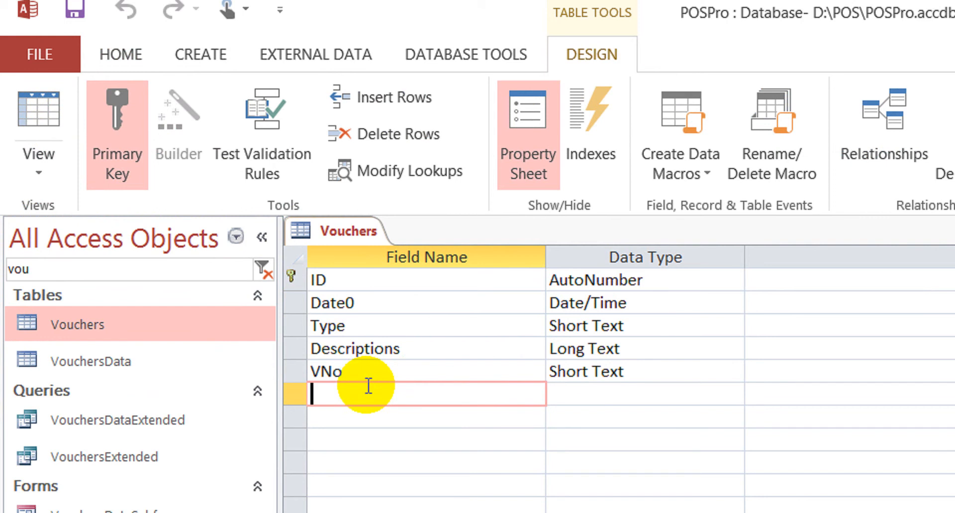
click(505, 373)
click(625, 350)
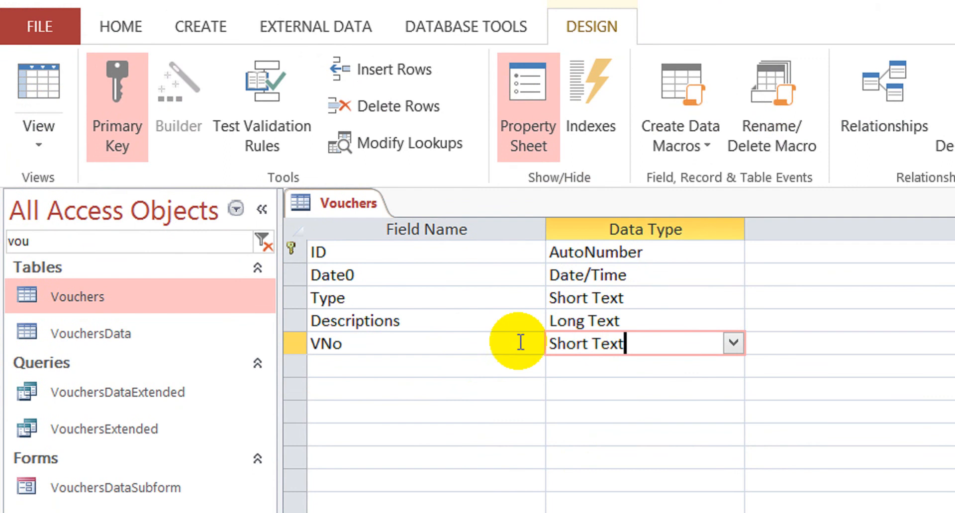
click(404, 346)
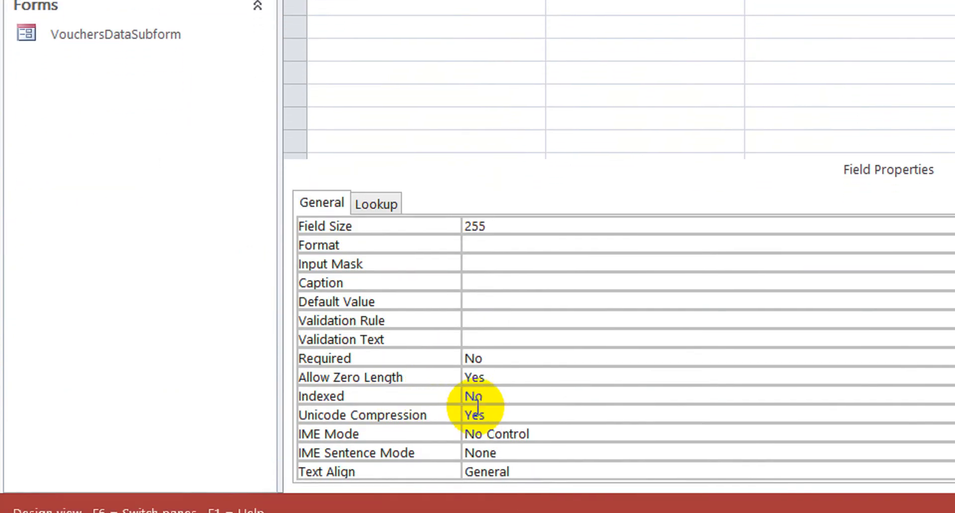
click(529, 422)
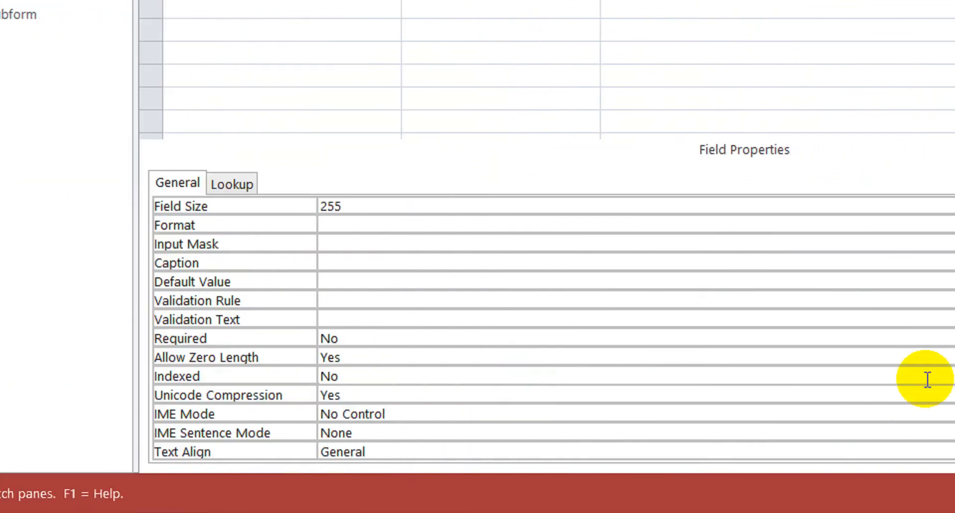
click(782, 376)
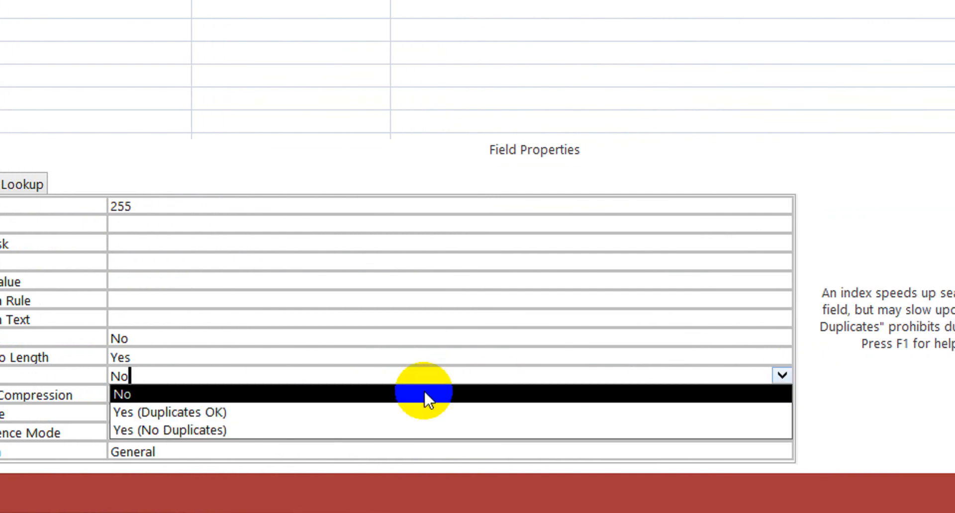
click(322, 431)
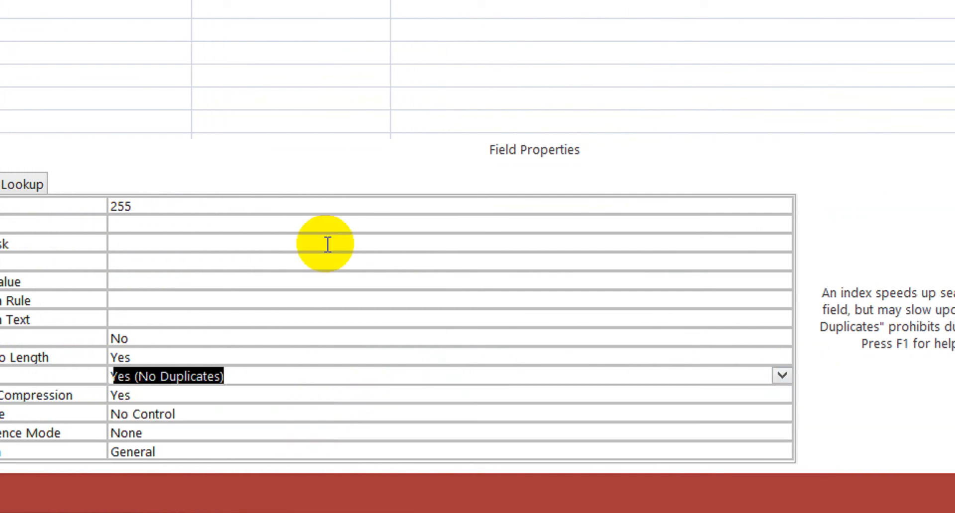
- Close the Vouchers table and save its design changes
click(299, 121)
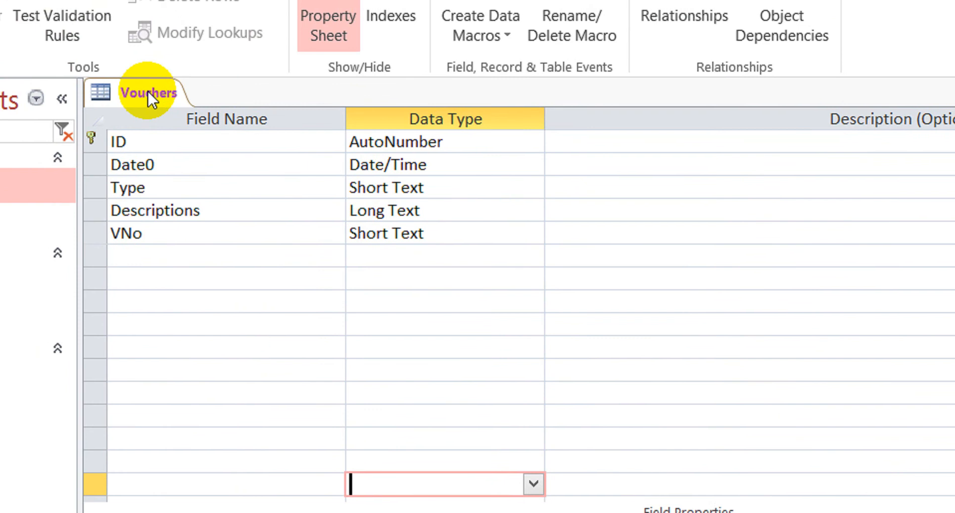
right_click(70, 31)
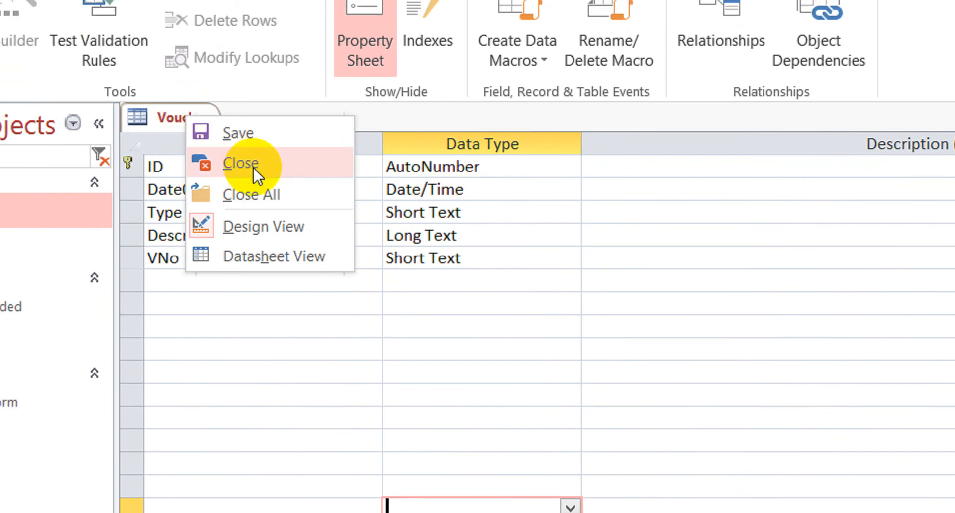
click(252, 168)
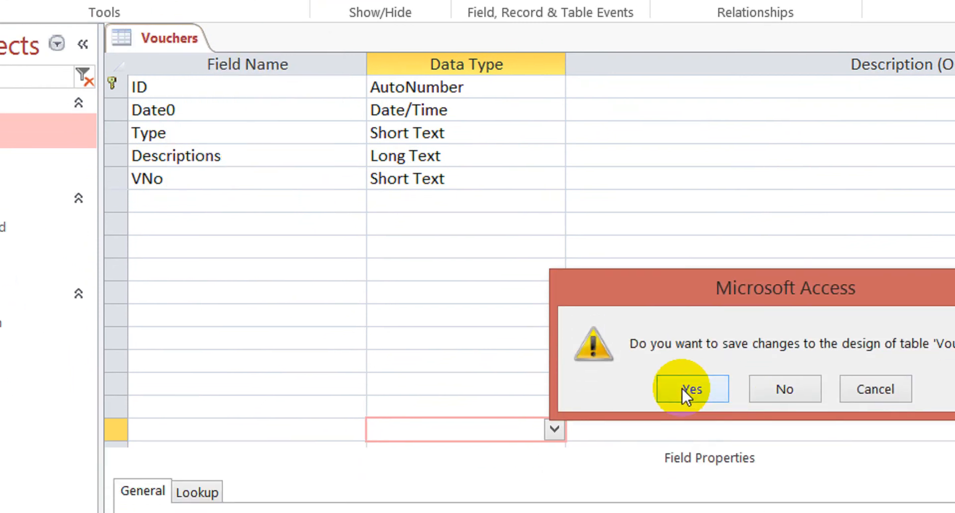
click(689, 391)
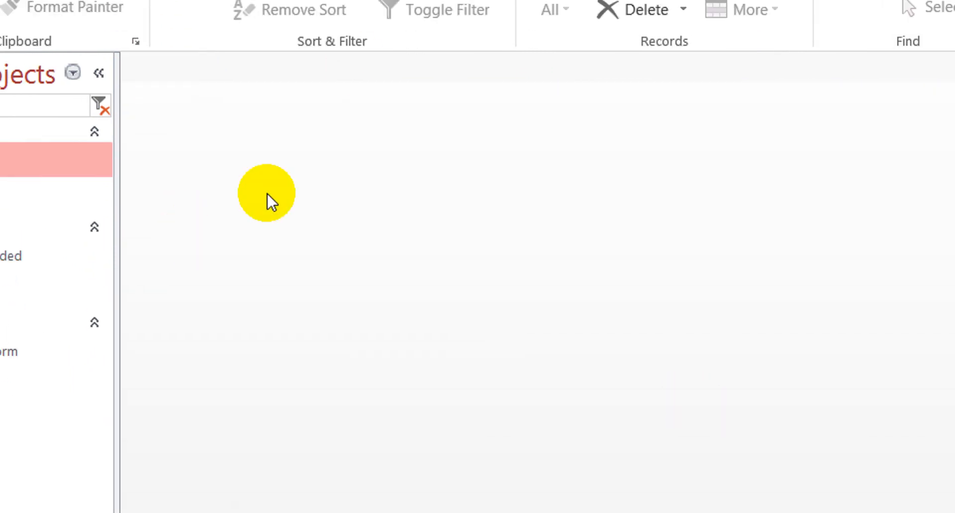
- Filter the object list by "vou" again and open the Vouchers table in Design View
click(44, 105)
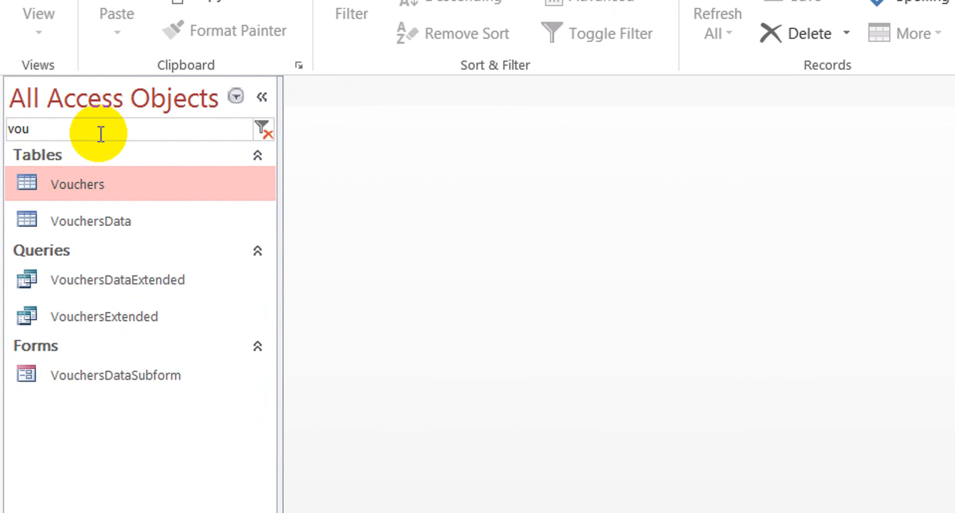
drag(30, 133, 3, 129)
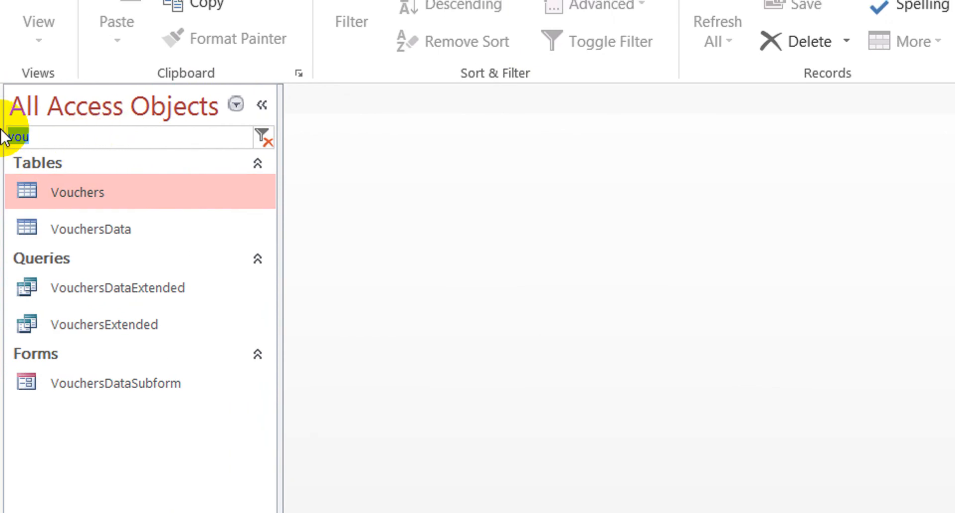
key(BackSpace)
text(vou)
click(104, 207)
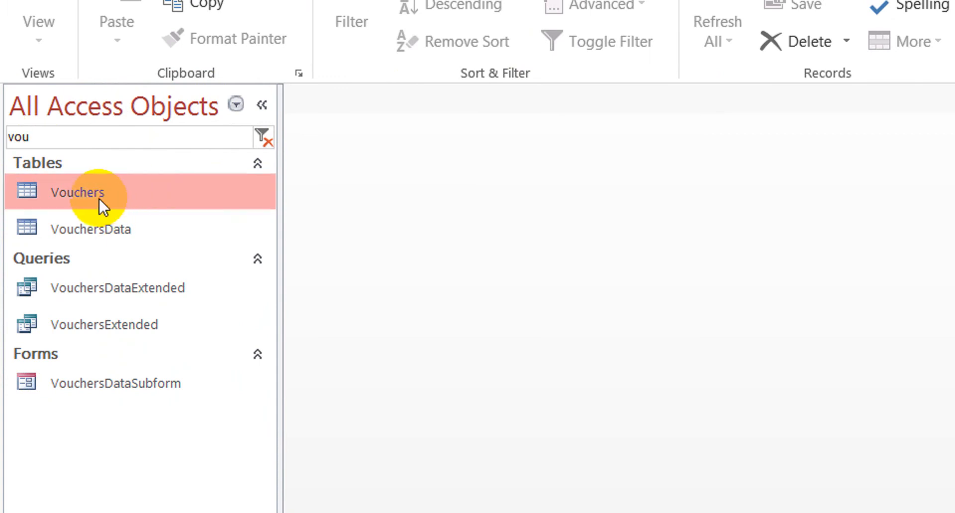
double_click(102, 198)
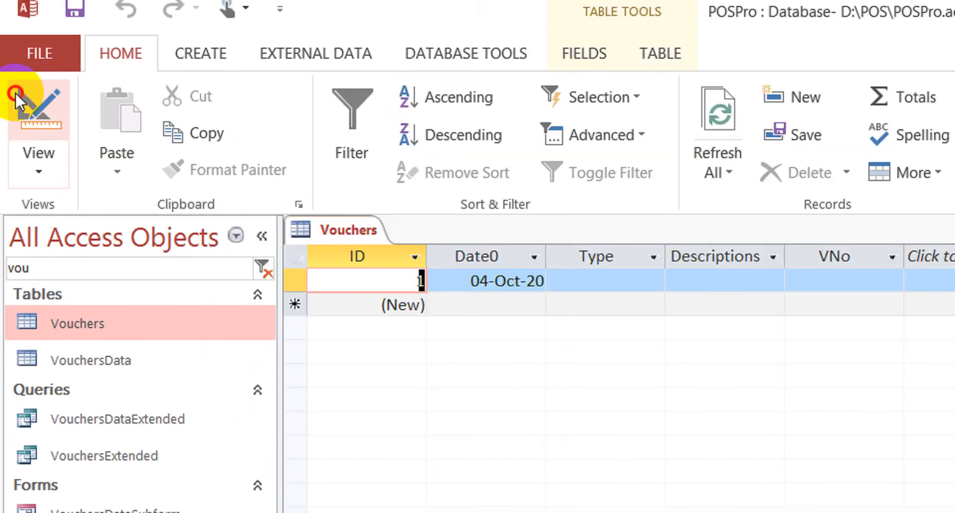
click(15, 95)
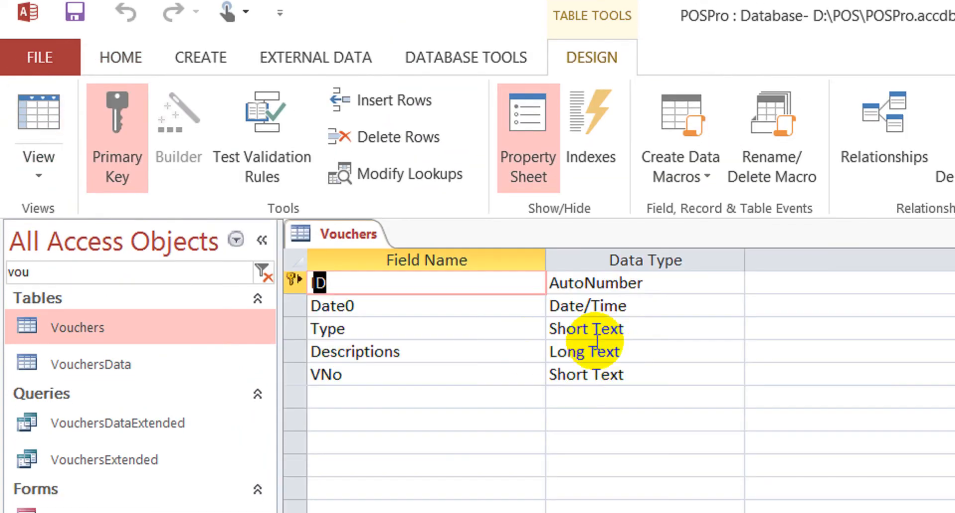
- Set the default value of the Date0 field to =date
click(665, 310)
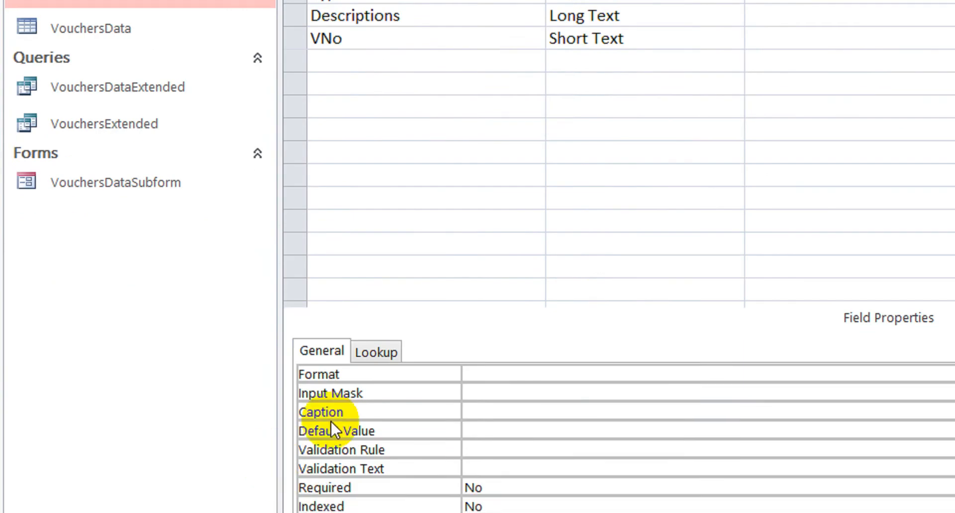
click(503, 407)
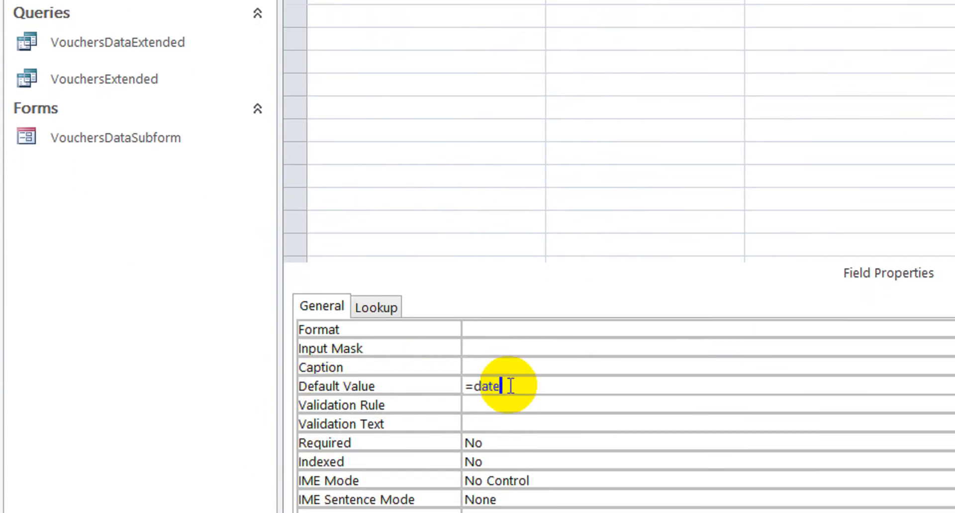
triple_click(511, 386)
key(Return)
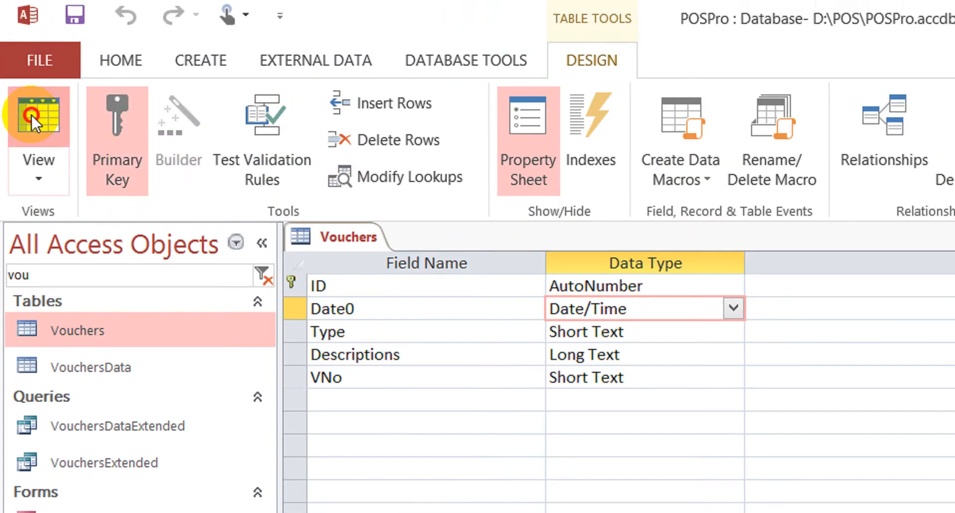
- Switch the Vouchers table to Datasheet View, saving its design, check the default date in the new-record row and close the table
click(32, 119)
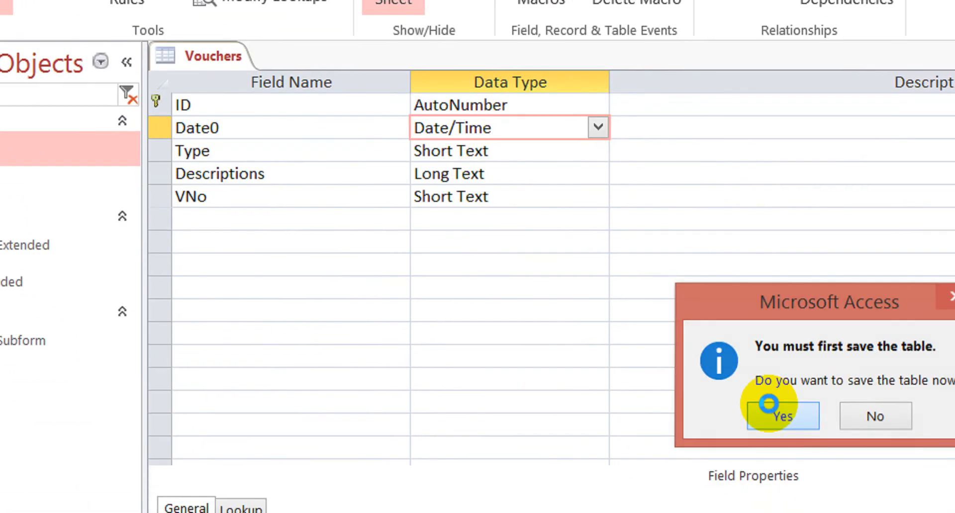
click(780, 470)
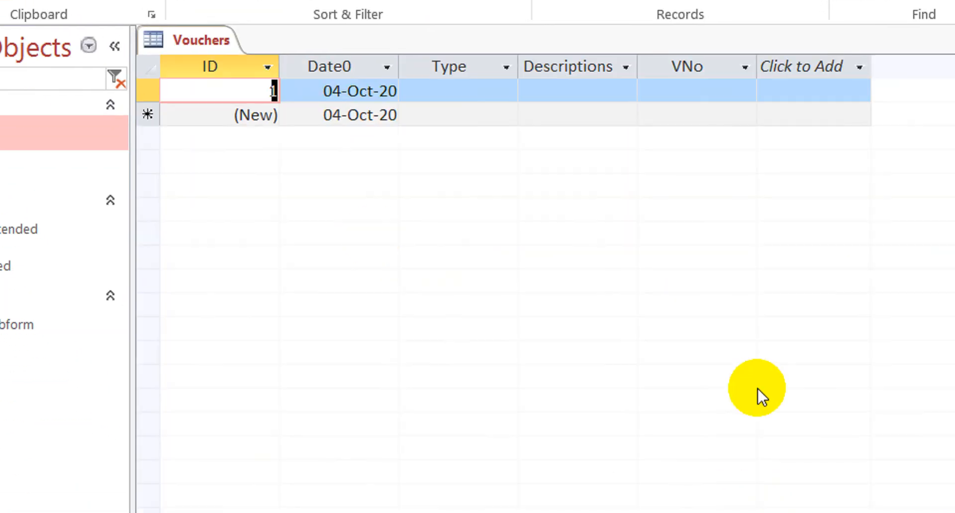
right_click(204, 39)
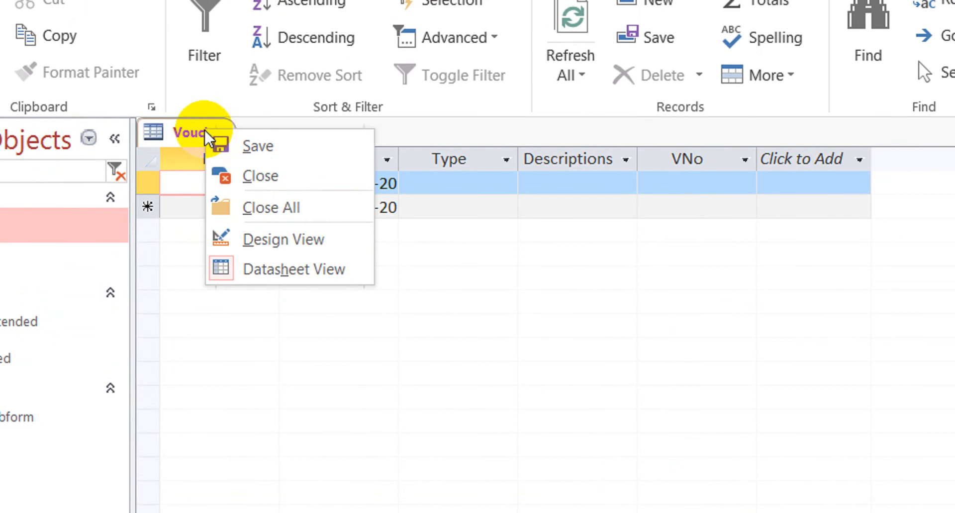
click(302, 177)
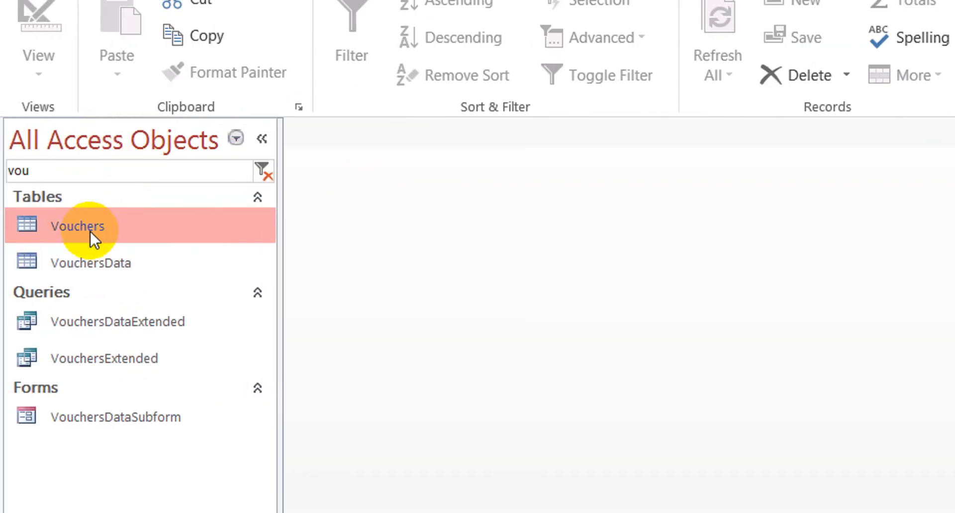
- Clear the object list filter and open the Purchases form
drag(92, 171, 3, 158)
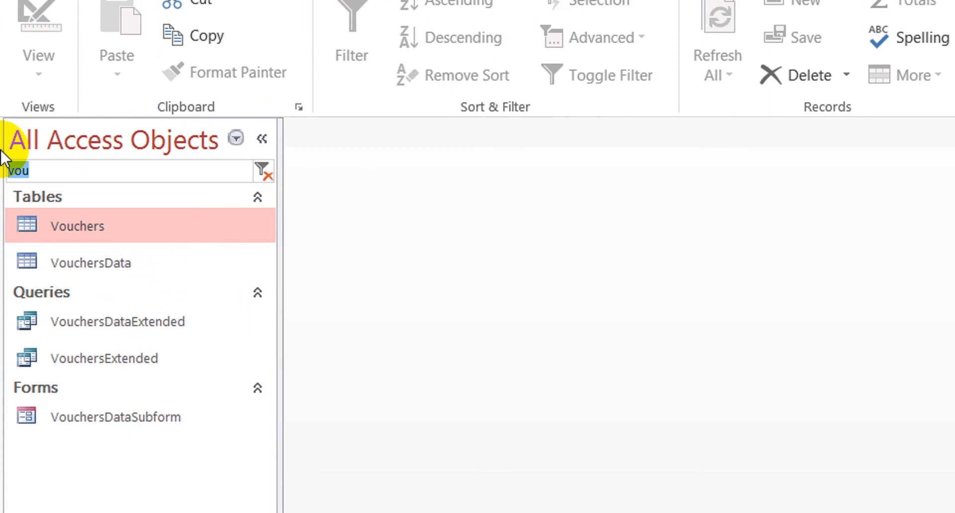
key(BackSpace)
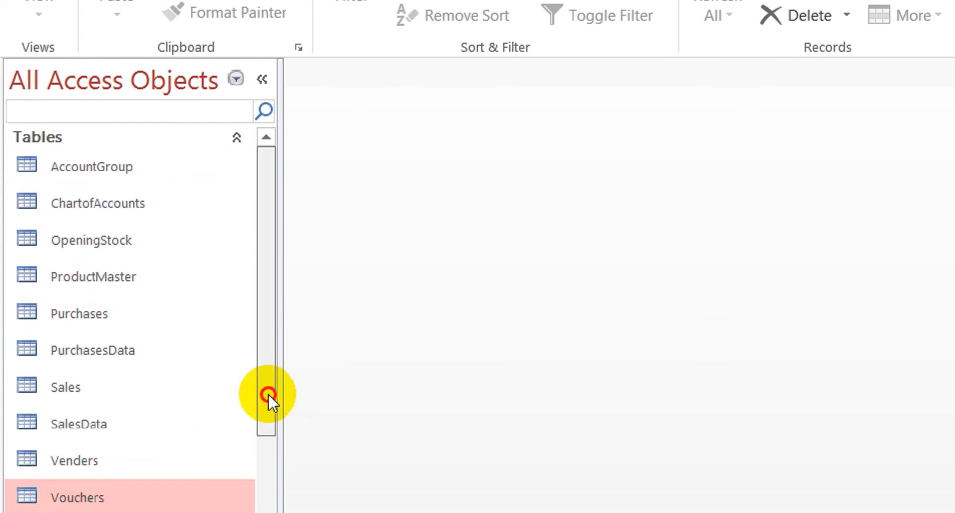
drag(267, 395, 247, 486)
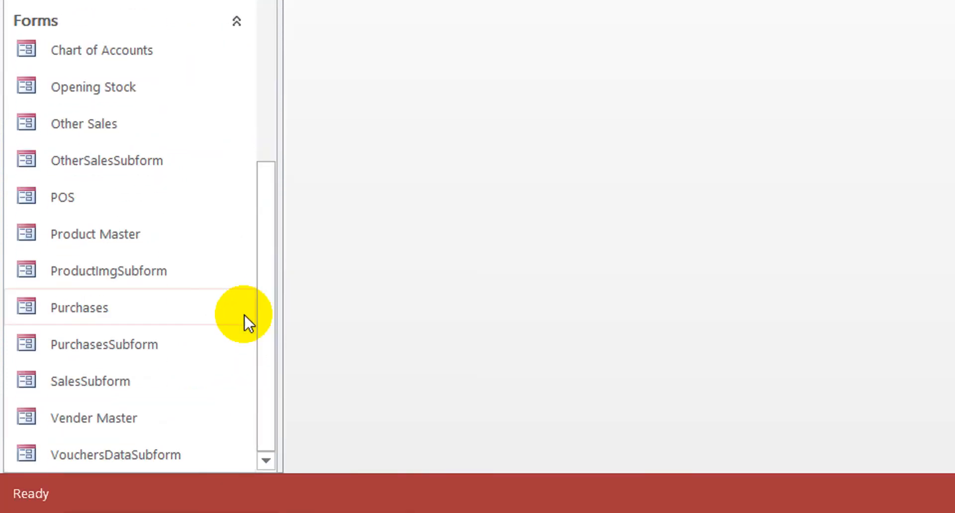
click(171, 312)
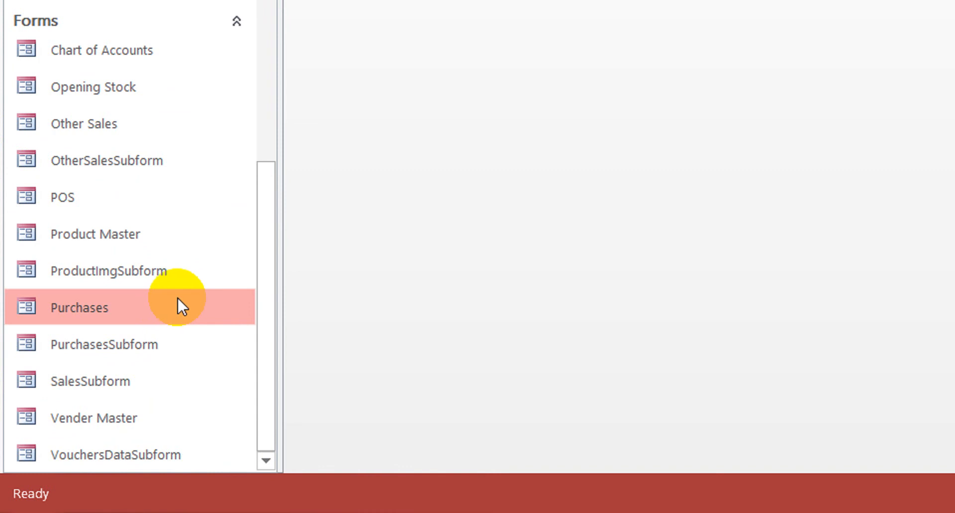
double_click(178, 298)
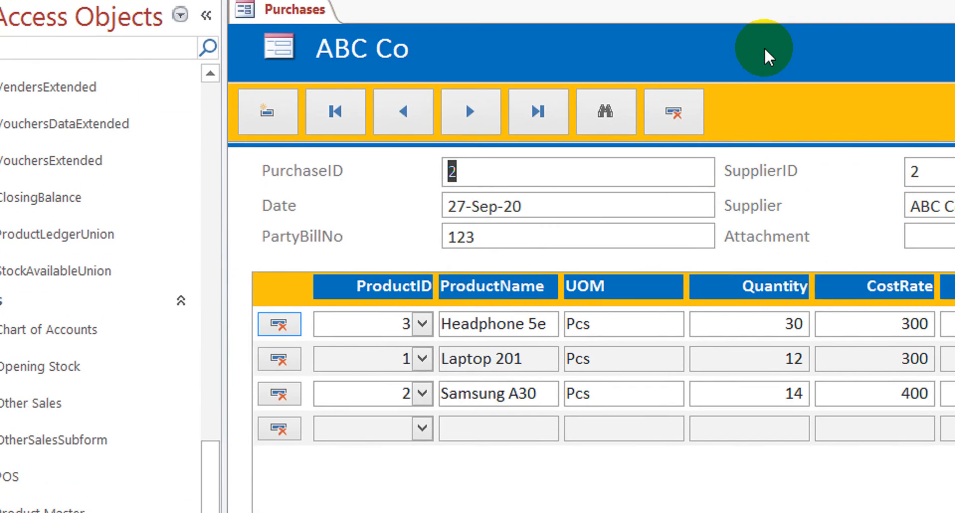
- Look over the layout of the Purchases form and close it
click(757, 89)
right_click(732, 127)
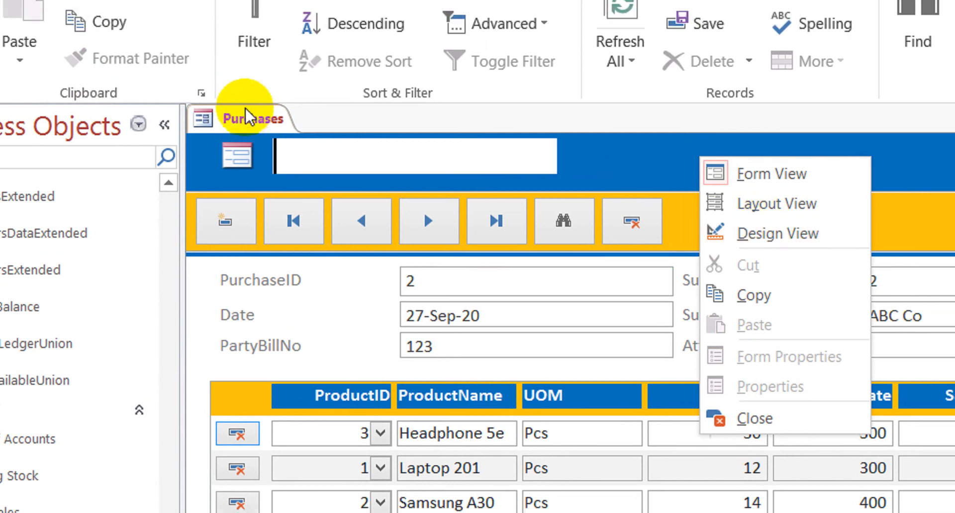
right_click(251, 118)
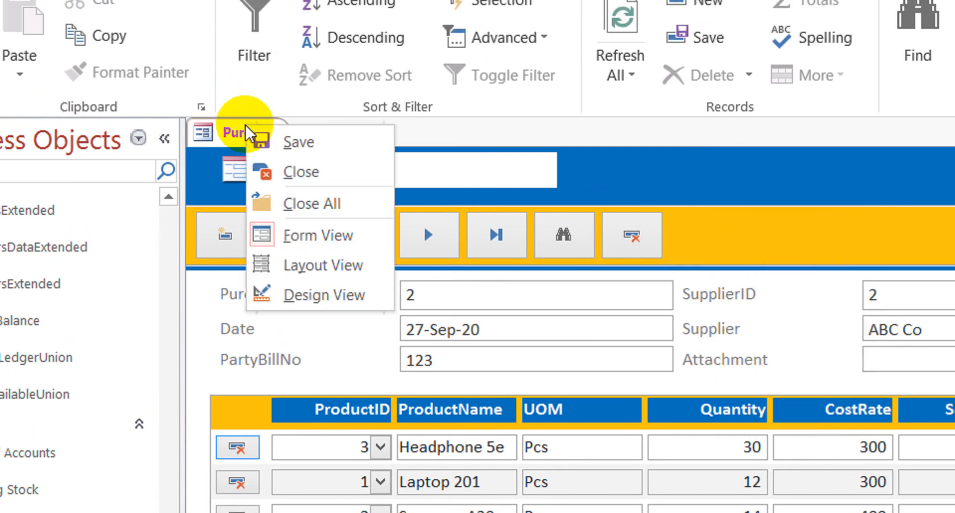
click(300, 153)
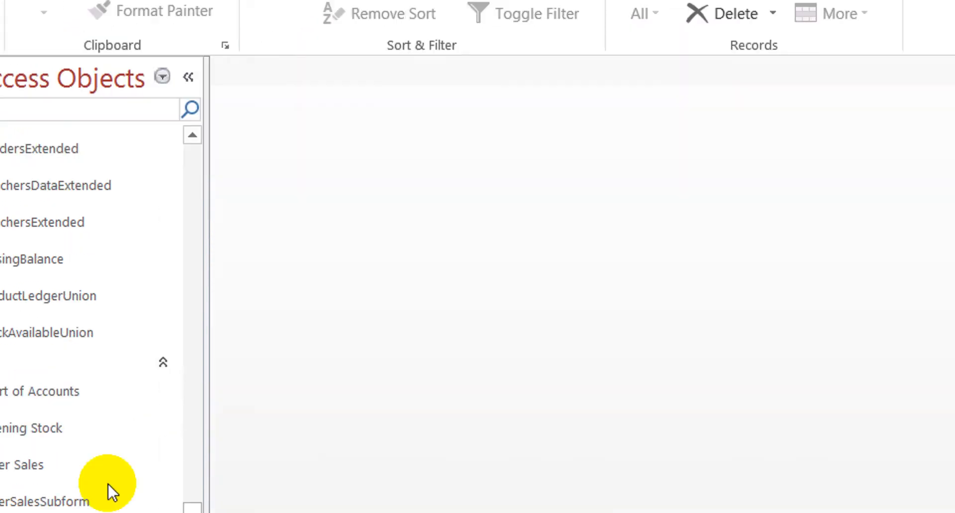
- Copy the Purchases form and paste it as a new form named Vouchers
click(103, 391)
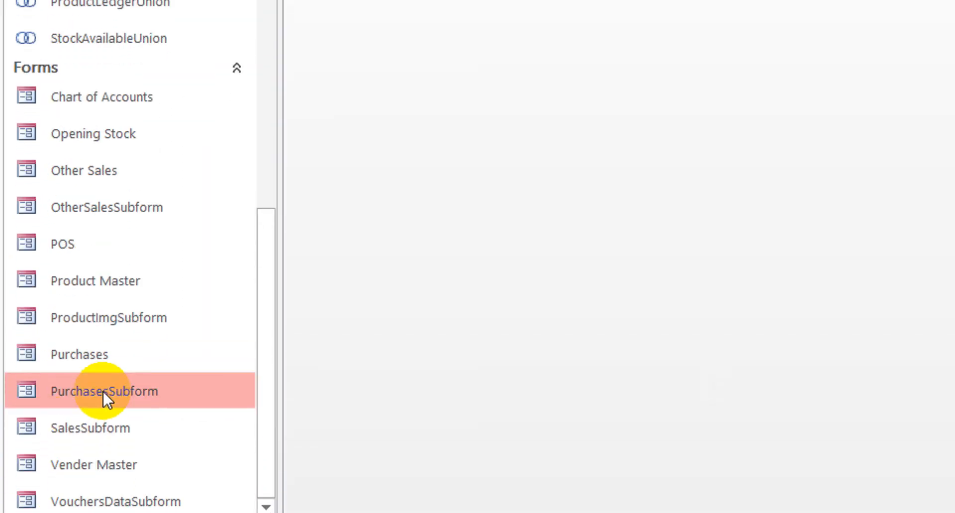
click(154, 348)
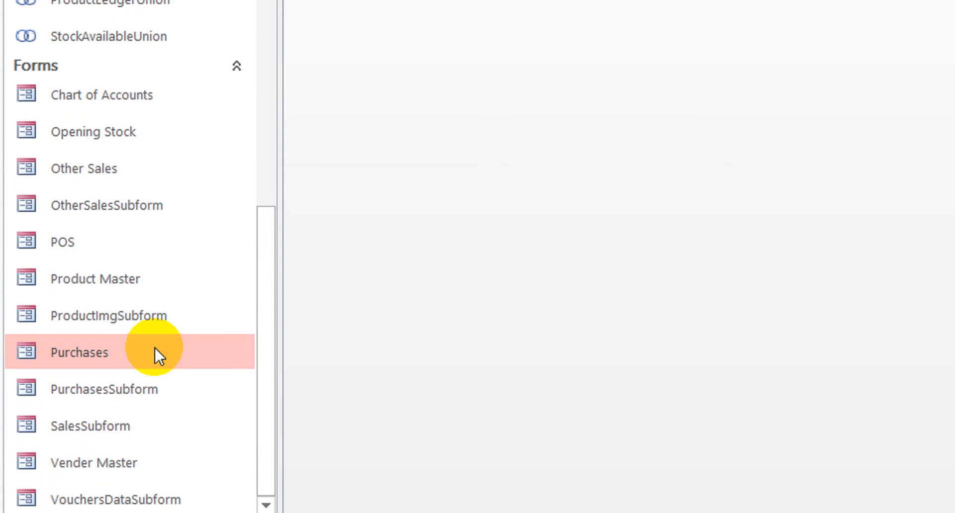
key(ctrl+c)
key(ctrl+v)
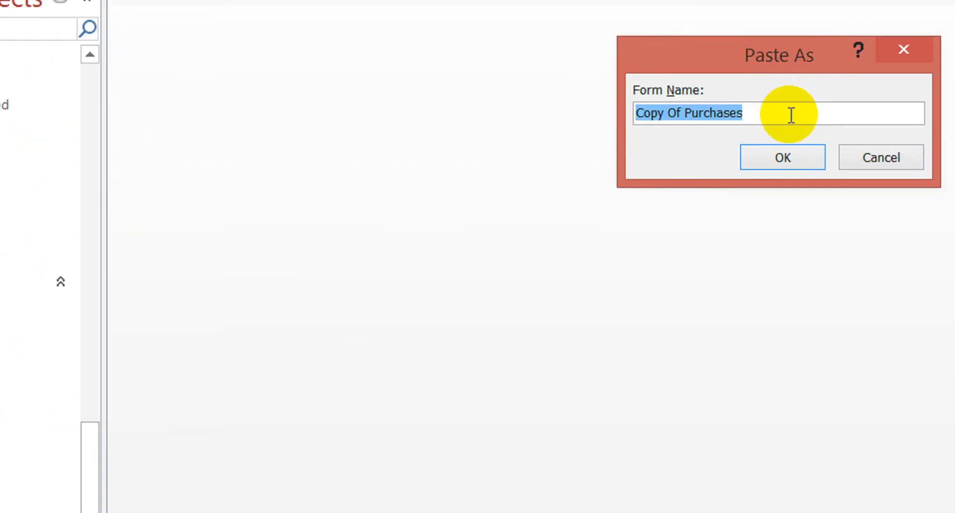
click(791, 115)
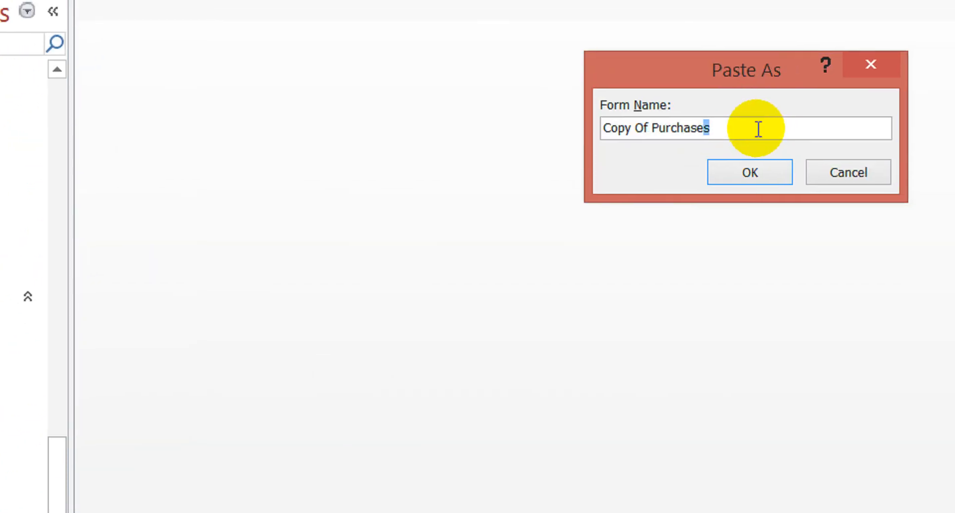
text(Vouchers)
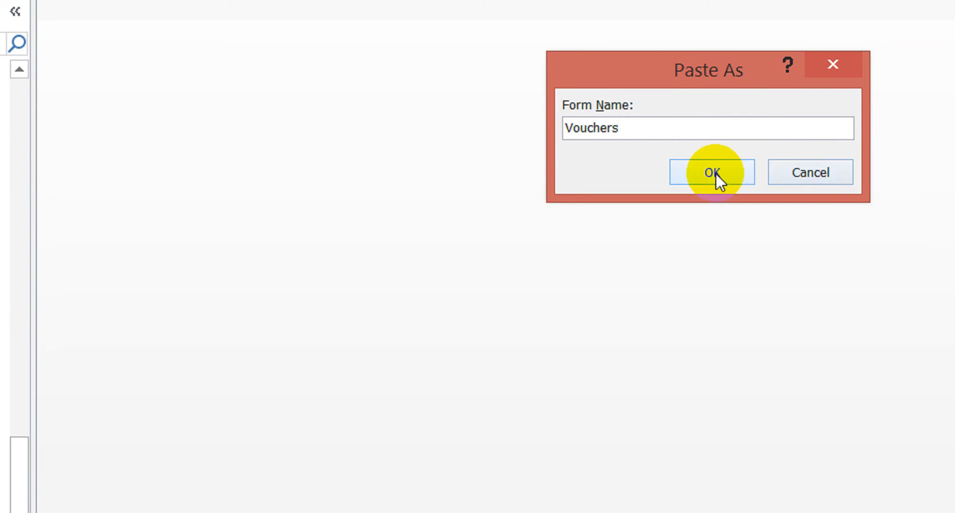
click(715, 174)
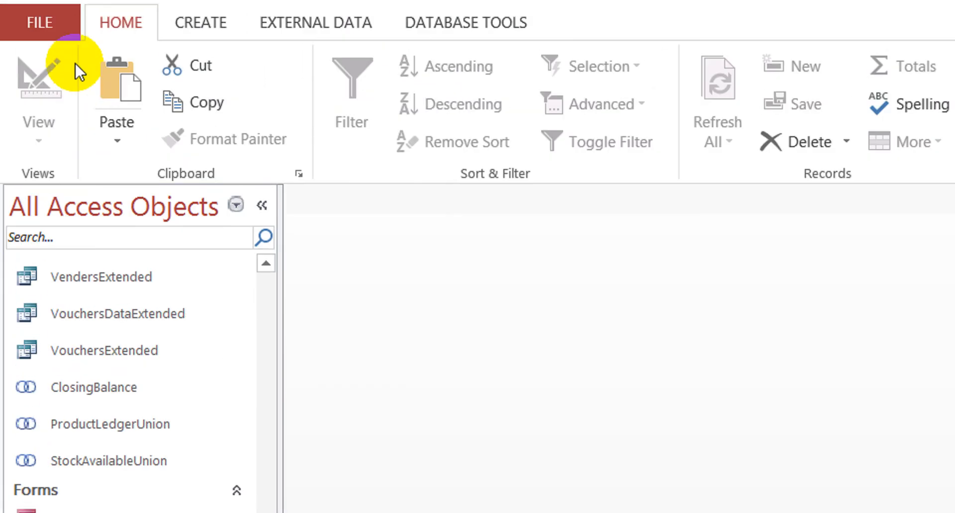
- Compact and repair the database, filter the object list by vou and open the Vouchers form in Design View
click(30, 27)
click(270, 225)
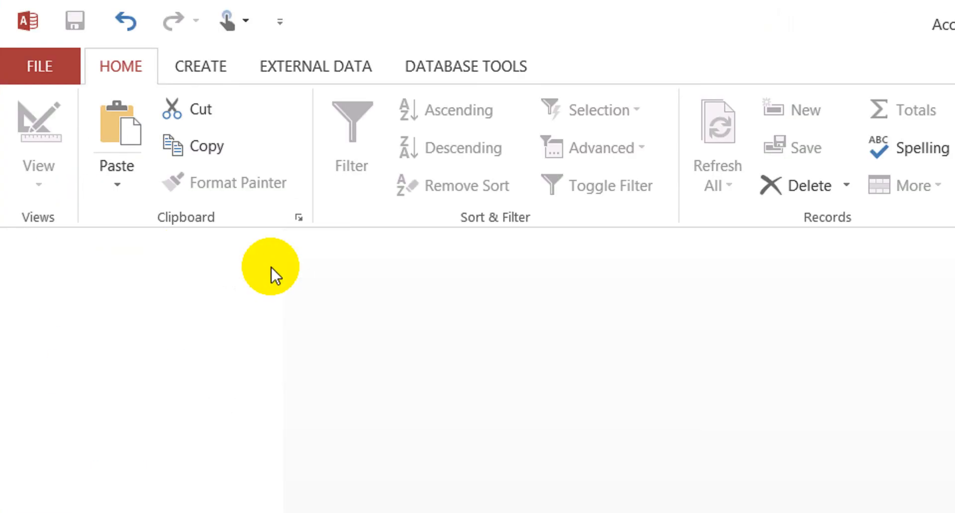
click(126, 280)
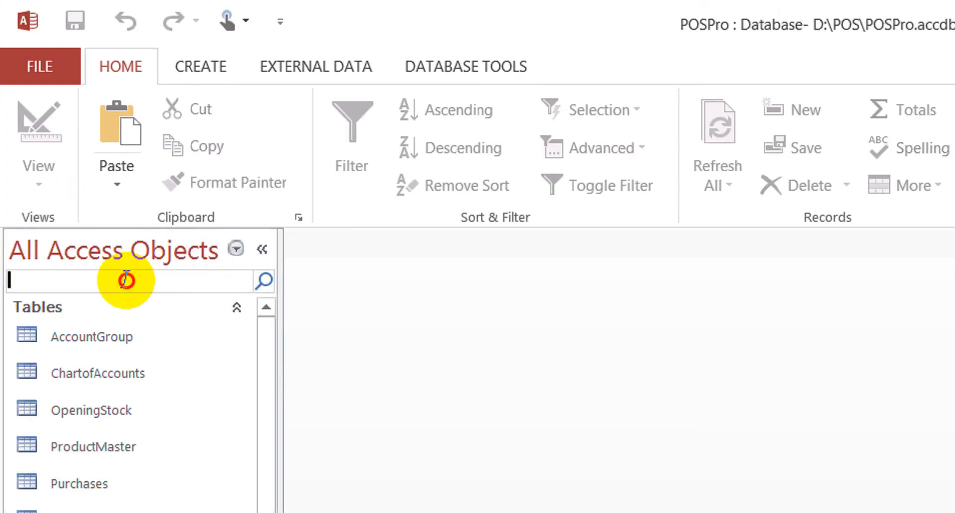
text(vou)
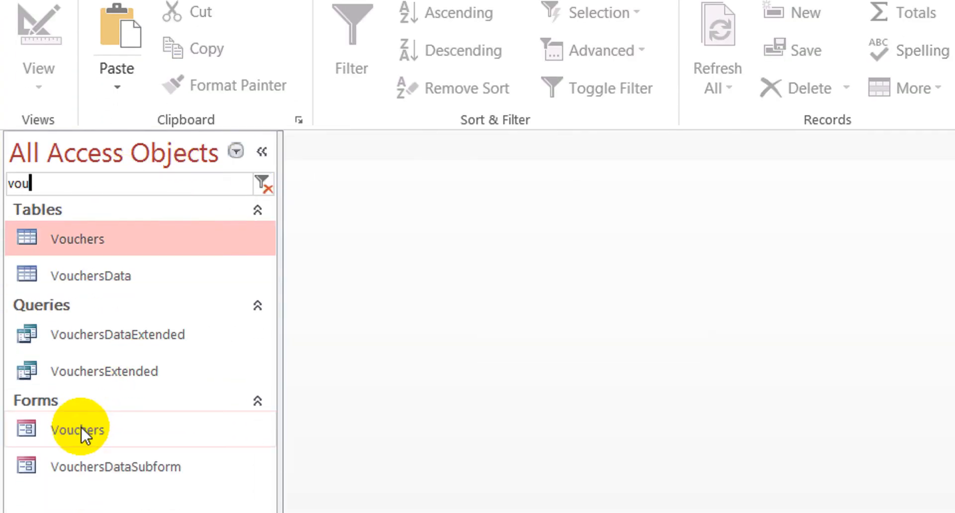
right_click(80, 429)
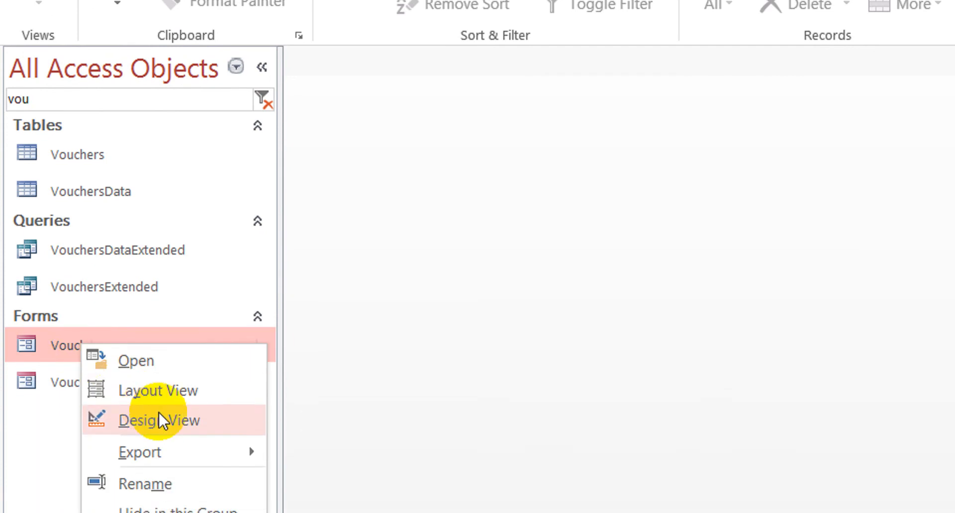
click(175, 388)
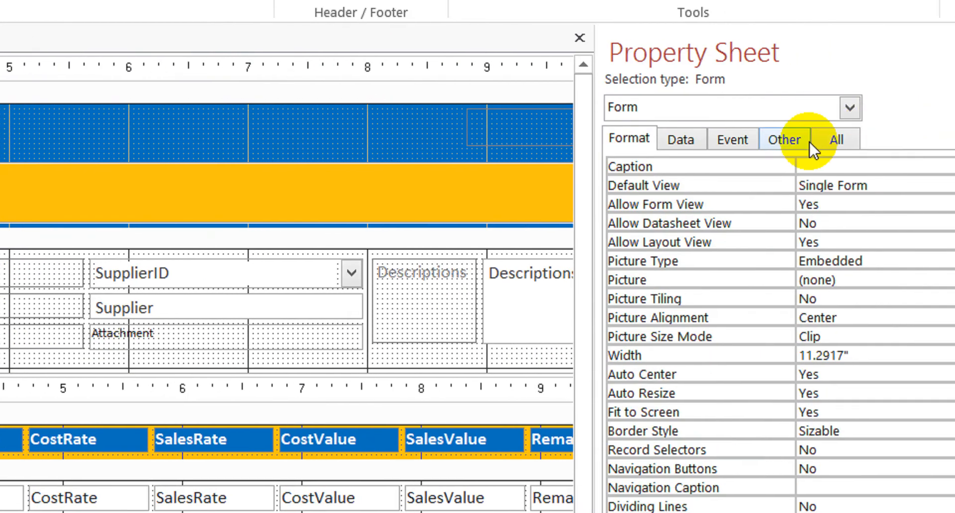
- Set the Vouchers form's record source to VouchersExtended
click(837, 140)
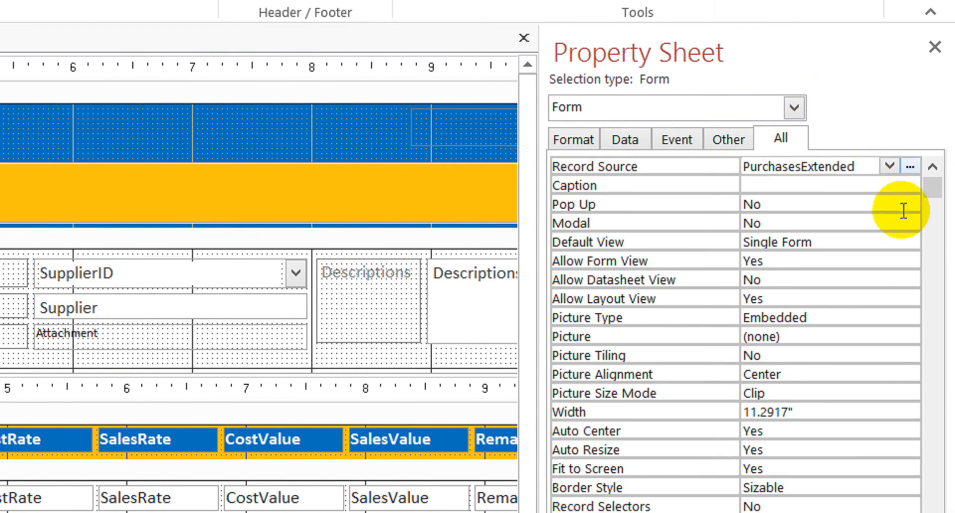
double_click(863, 166)
text(vo)
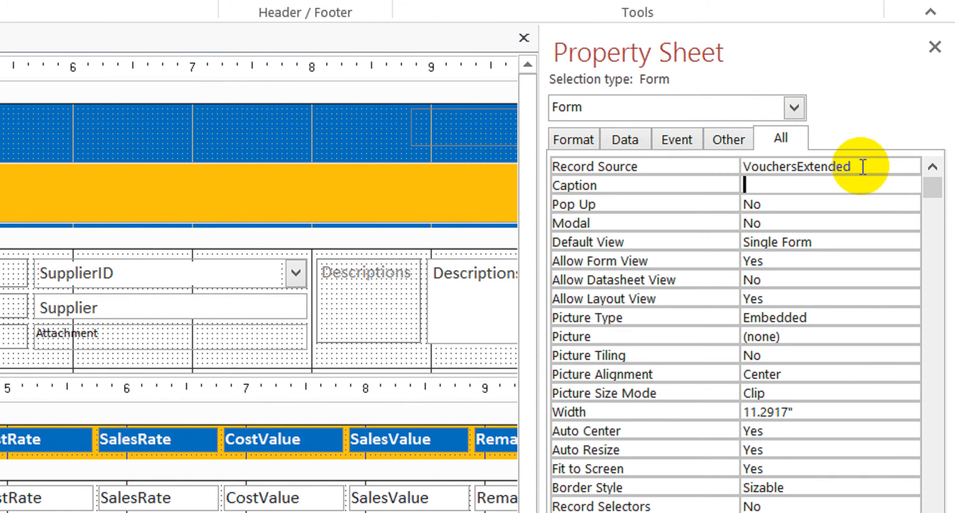
key(Return)
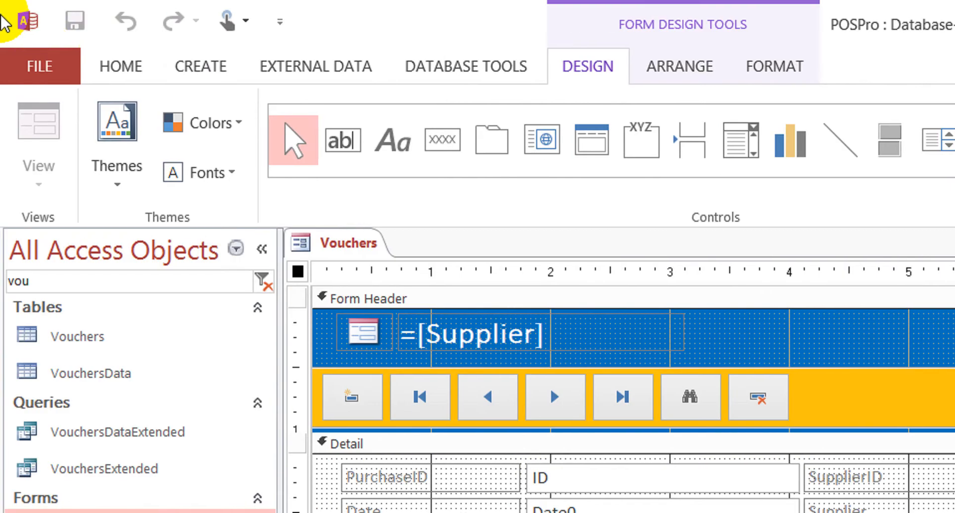
- Check the Vouchers form in Form View and return to Design View
click(109, 64)
click(33, 119)
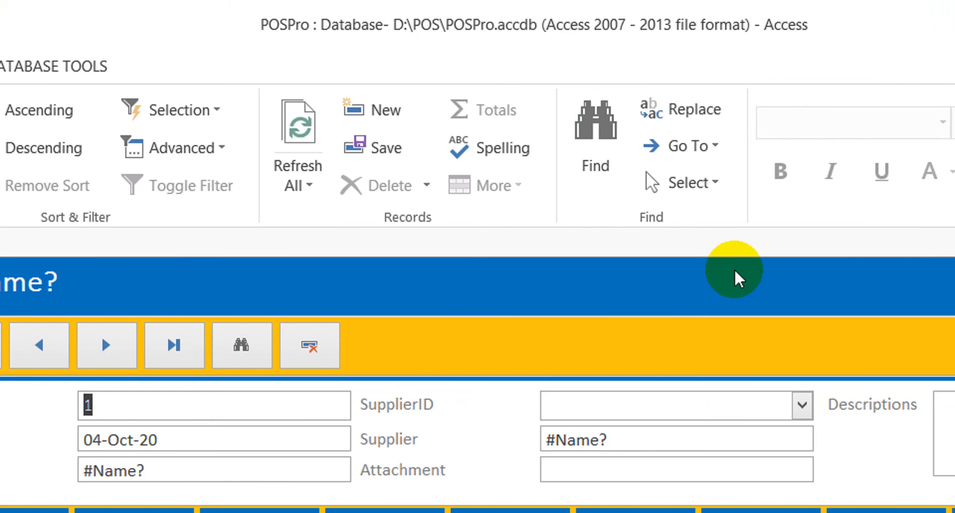
right_click(398, 271)
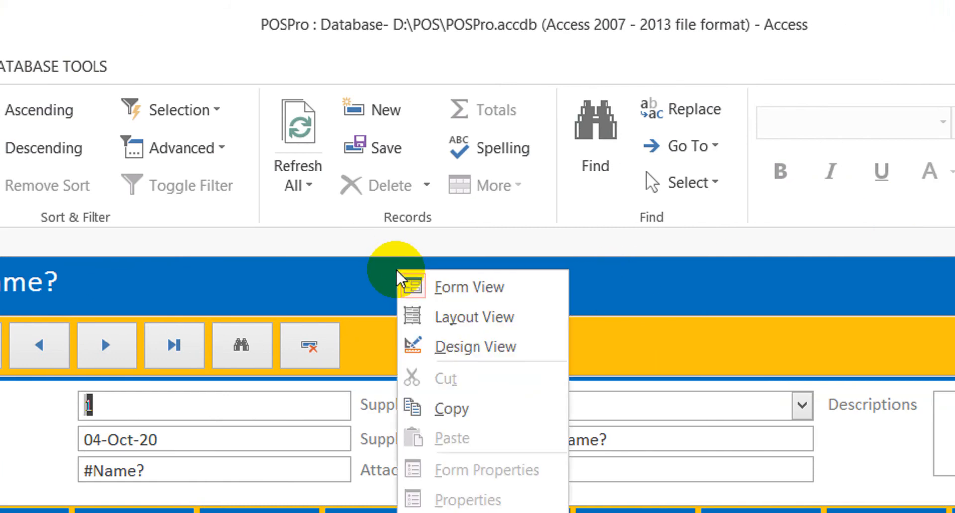
click(462, 347)
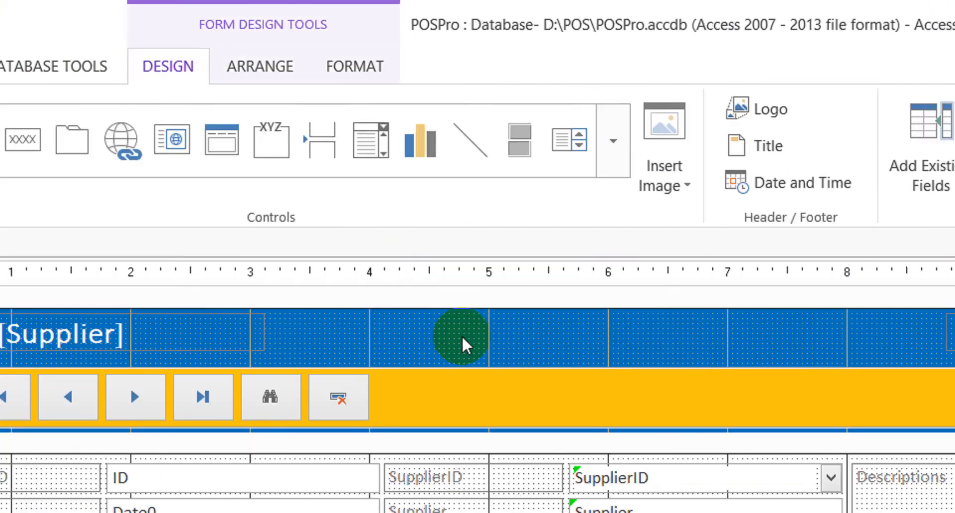
- Change the title expression in the form header to =[VNO]
click(90, 332)
click(90, 333)
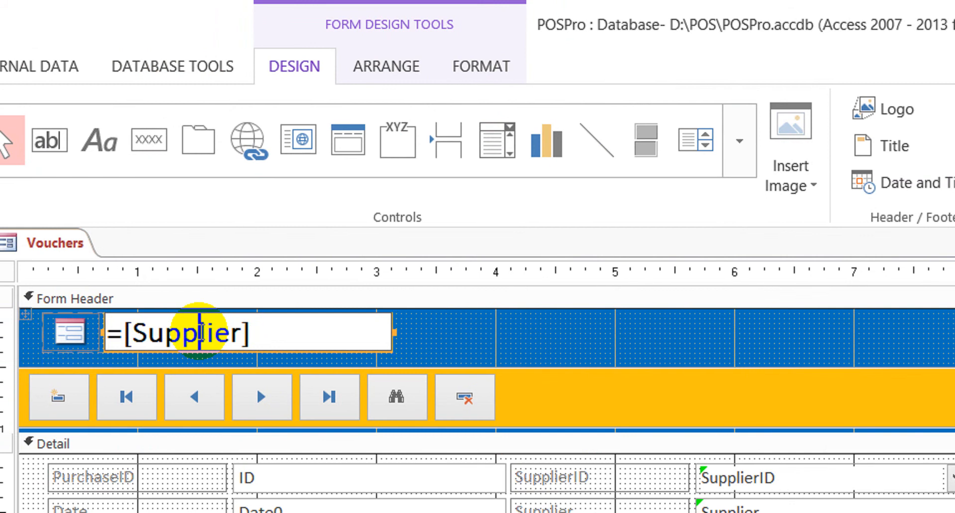
key(Right)
key(Right)
key(shift+Left)
key(shift+Left)
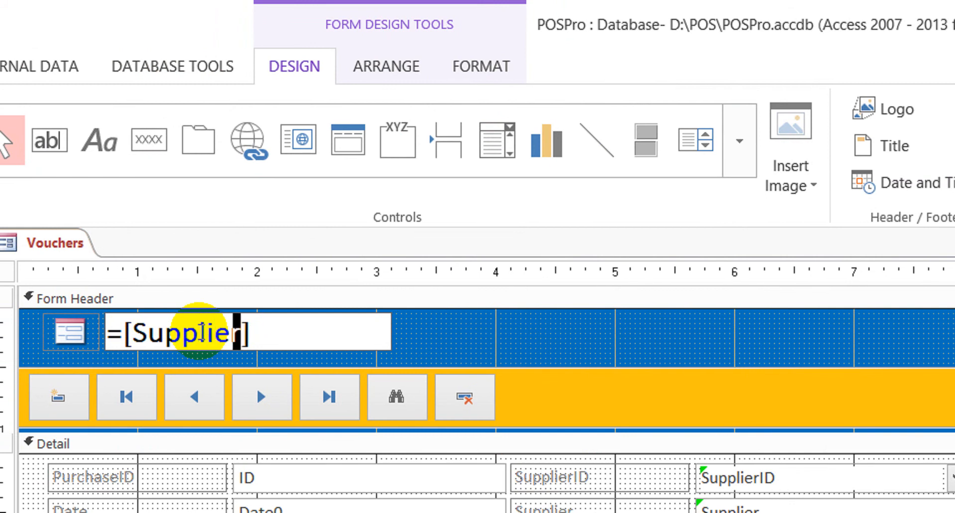
key(shift+Left)
key(shift+Left)
key(shift+Left)
key(shift+Left)
key(shift+Left)
key(shift+Left)
key(shift+Left)
key(shift+Right)
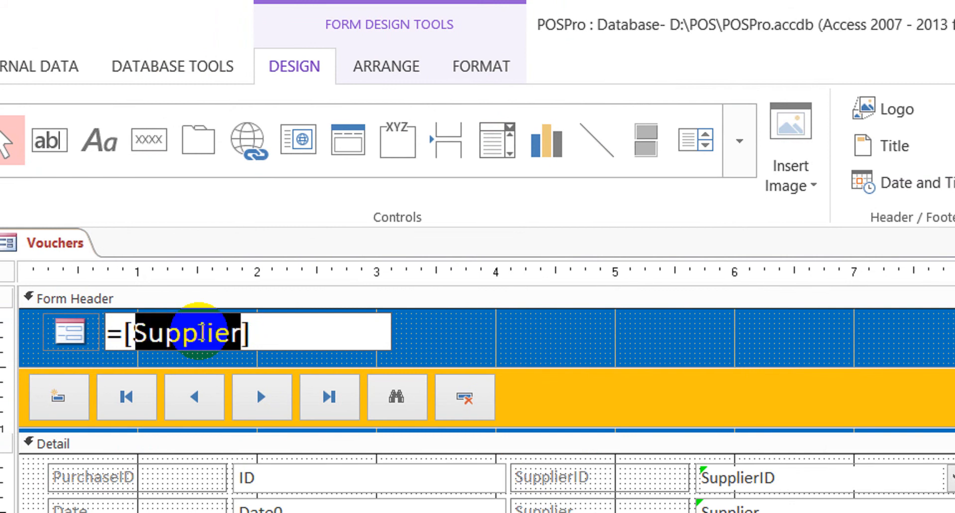
text(VN)
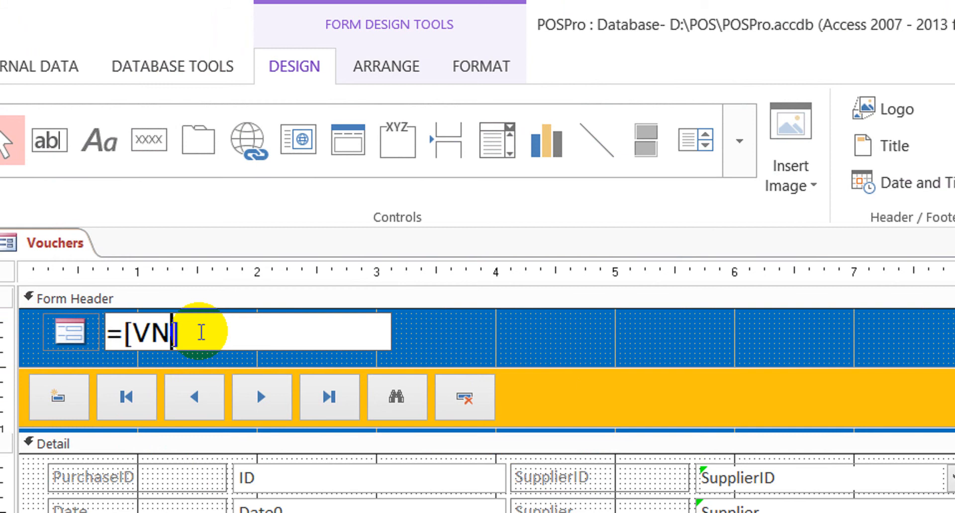
text(O)
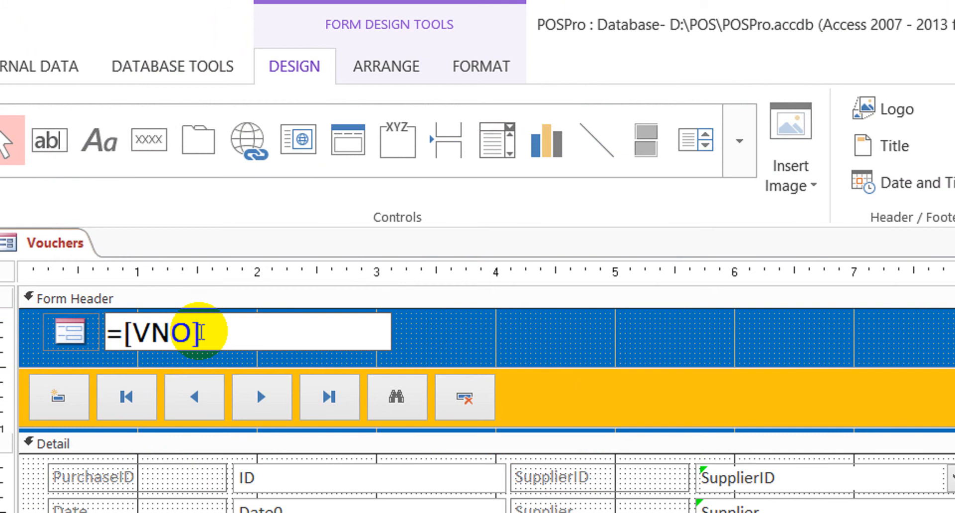
click(626, 401)
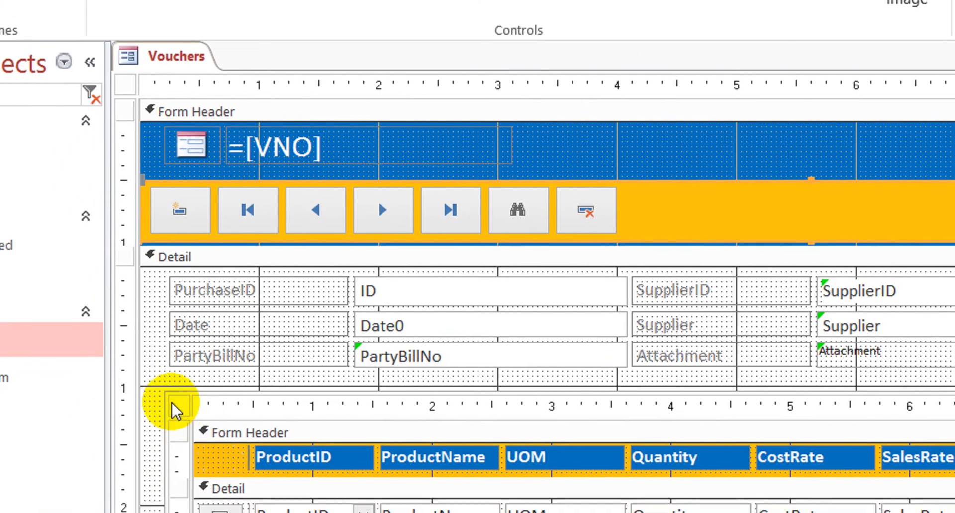
- Set both the source object and the name of the embedded subform control to vouchersDatasubform
click(173, 401)
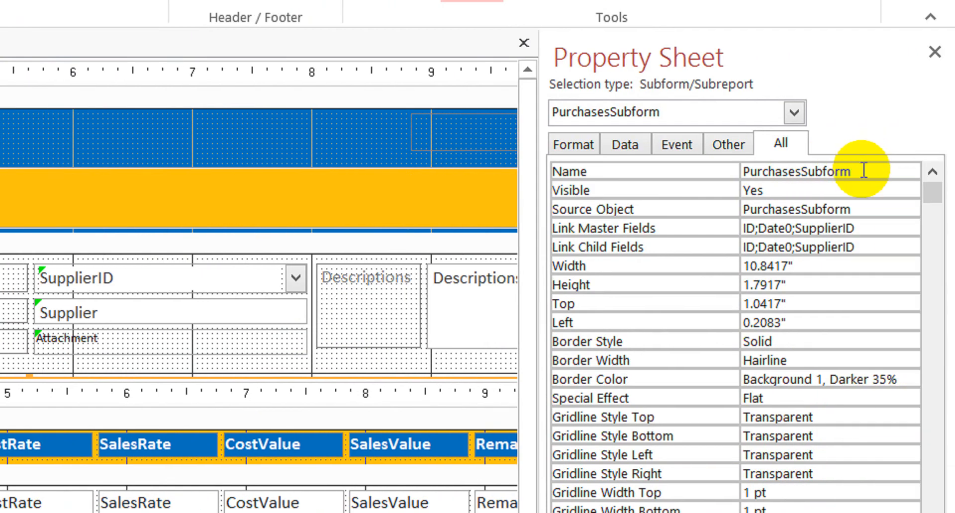
double_click(864, 171)
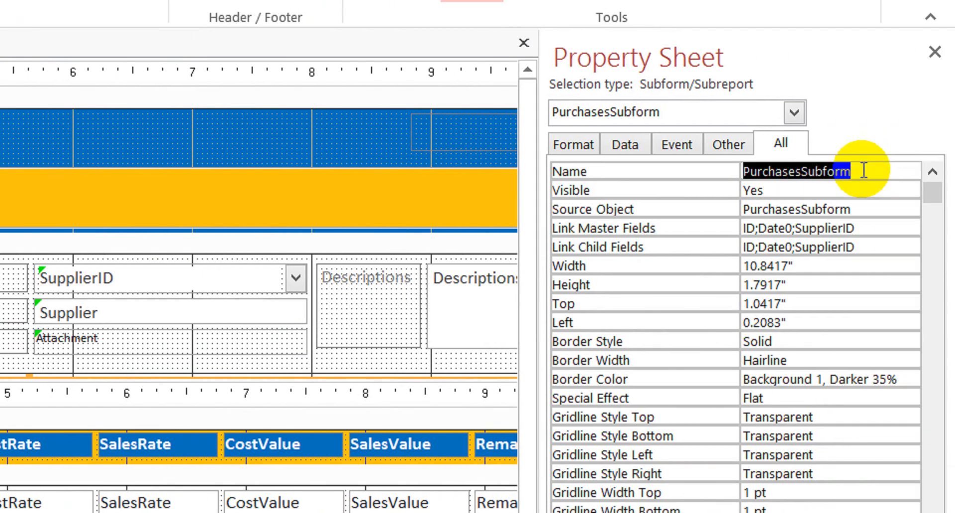
key(Down)
key(Down)
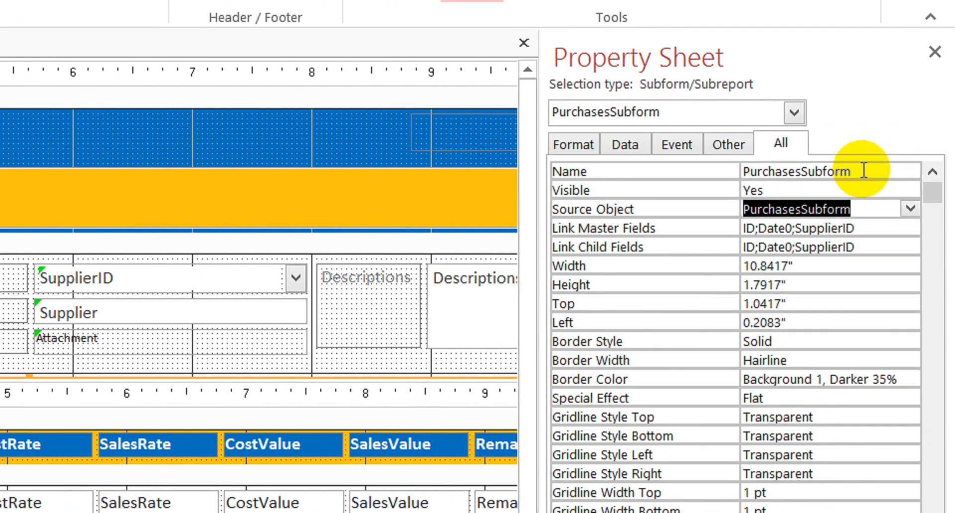
text(vo)
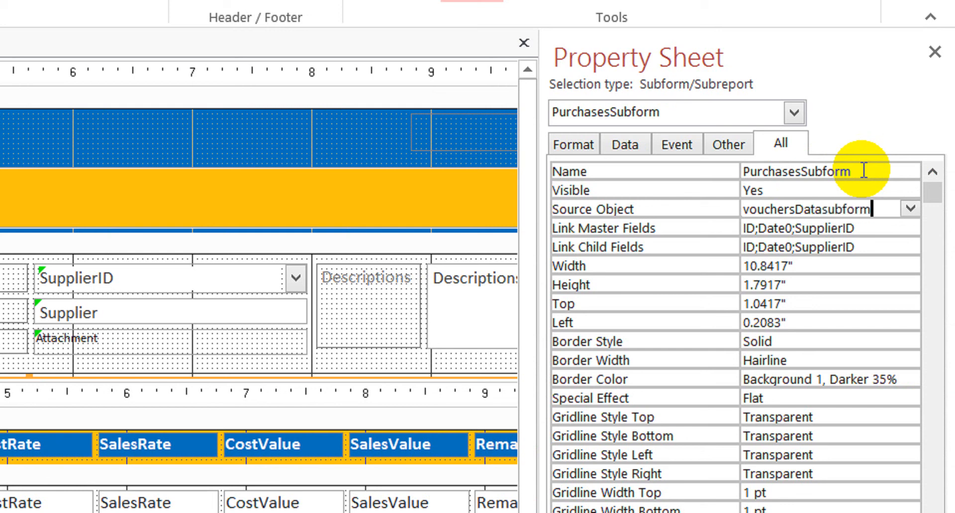
key(Tab)
key(shift+Tab)
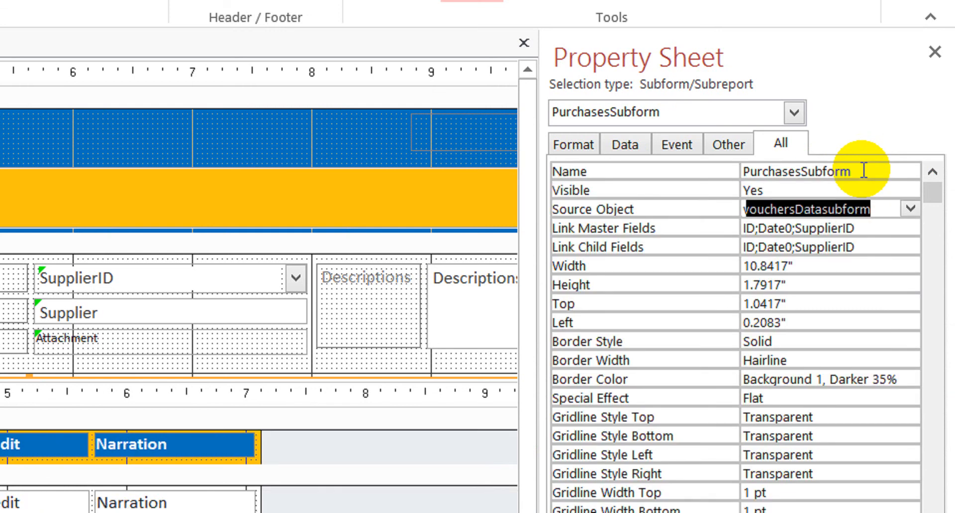
key(shift+Tab)
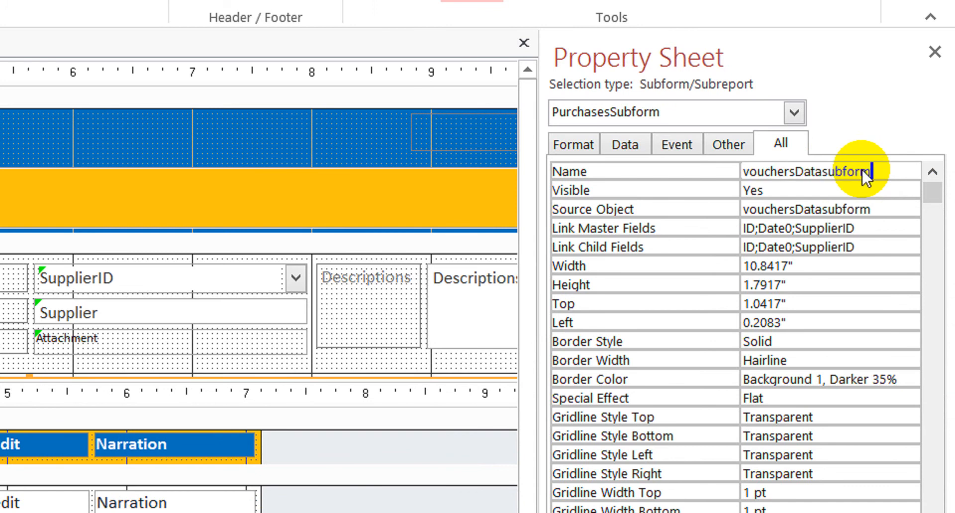
- Open the Subform Field Linker for the vouchersDatasubform control and set the first child field to VNo
key(Tab)
key(Tab)
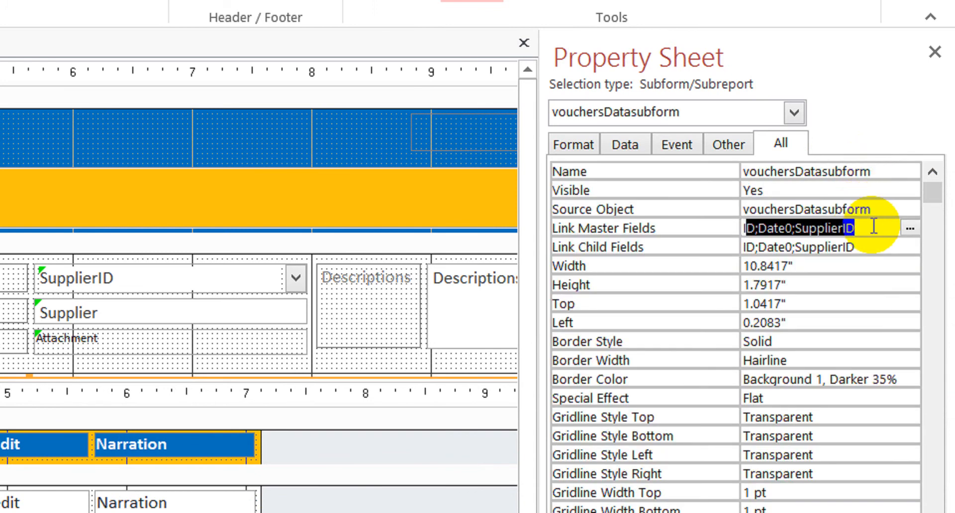
click(912, 225)
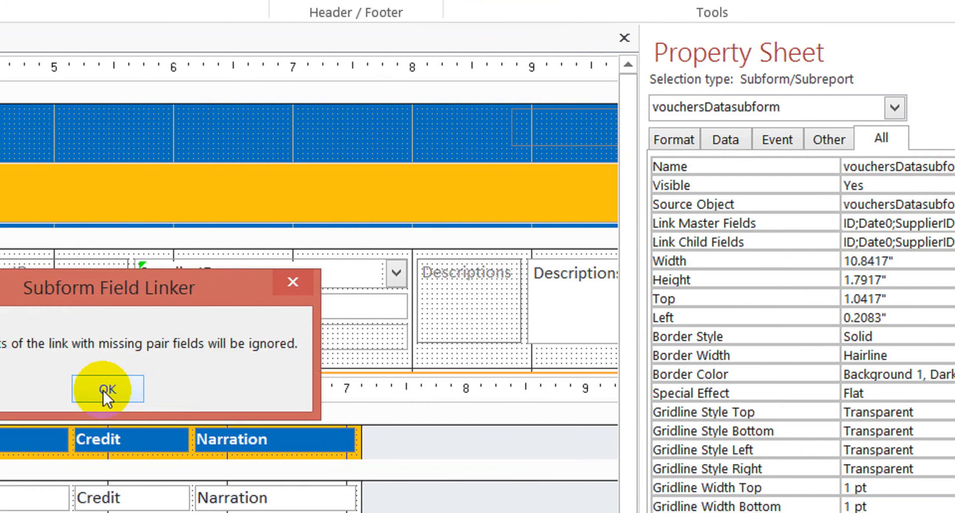
click(9, 395)
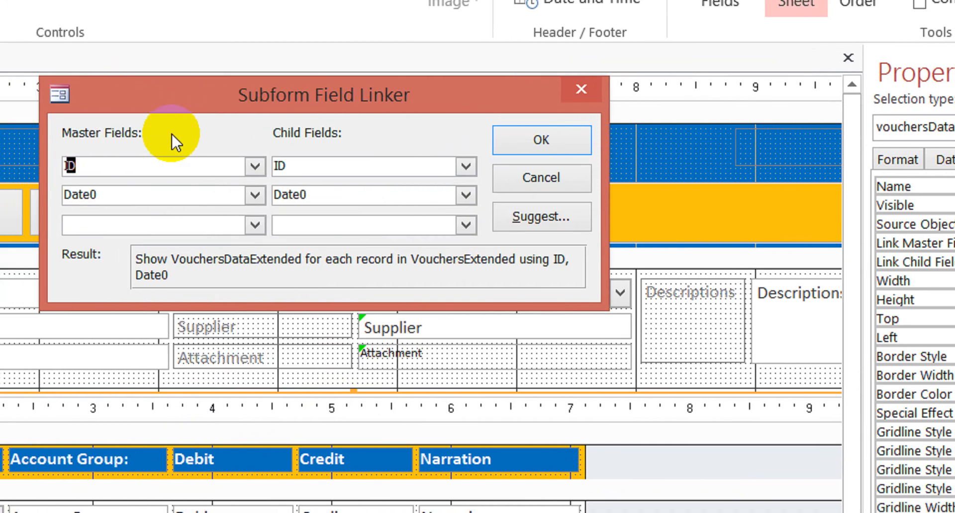
click(277, 166)
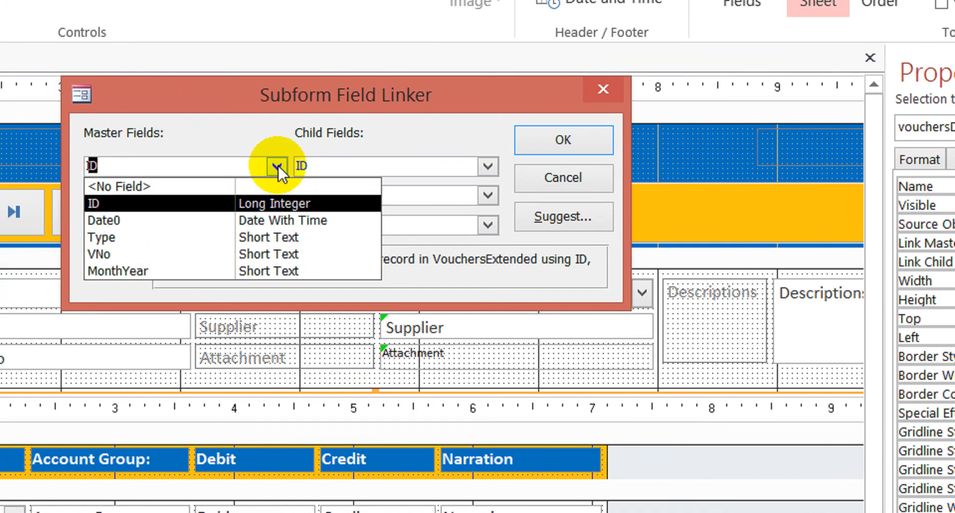
click(229, 247)
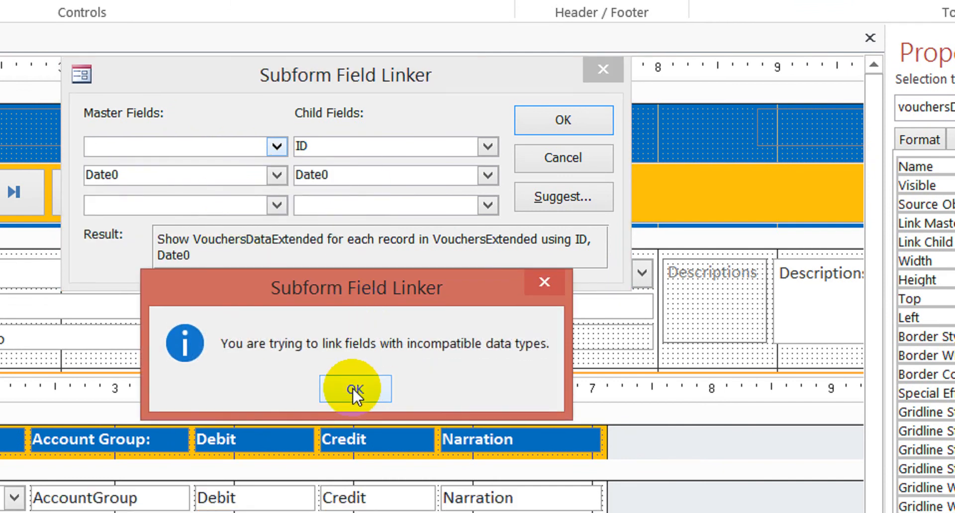
click(354, 409)
click(487, 144)
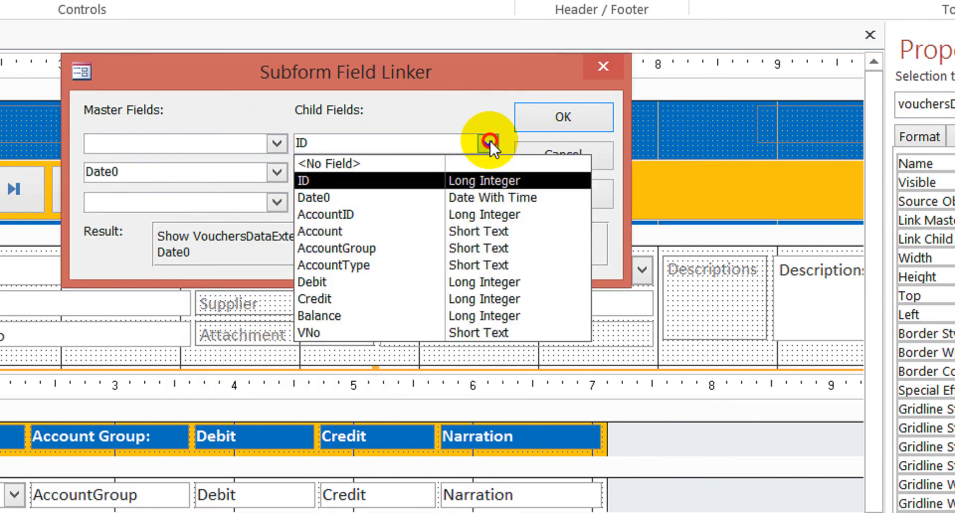
click(410, 341)
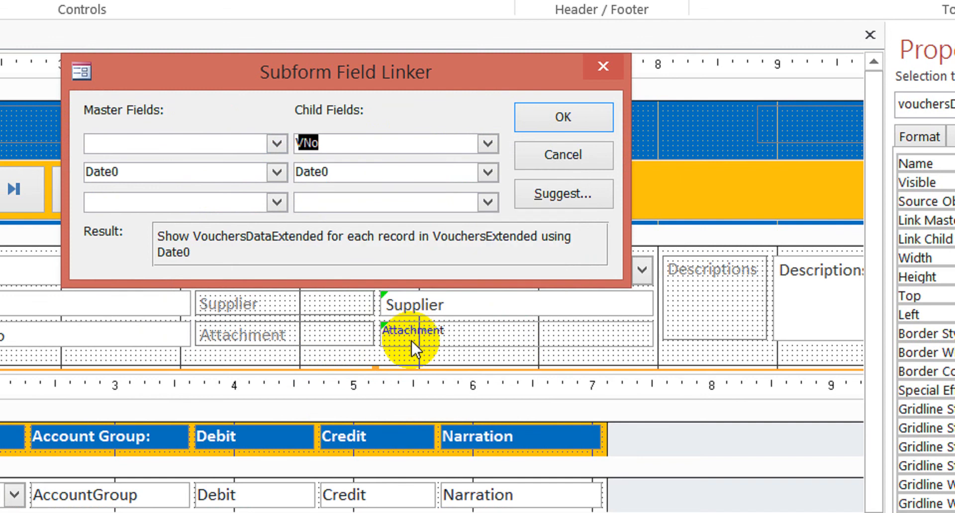
- Set the first master field to VNo, keep the Date0 pair, and accept the subform link
click(277, 143)
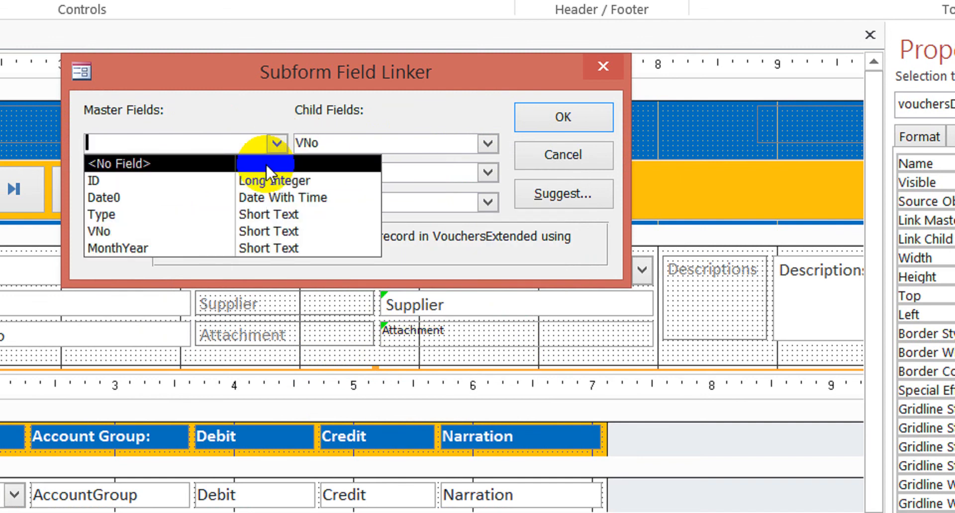
click(210, 230)
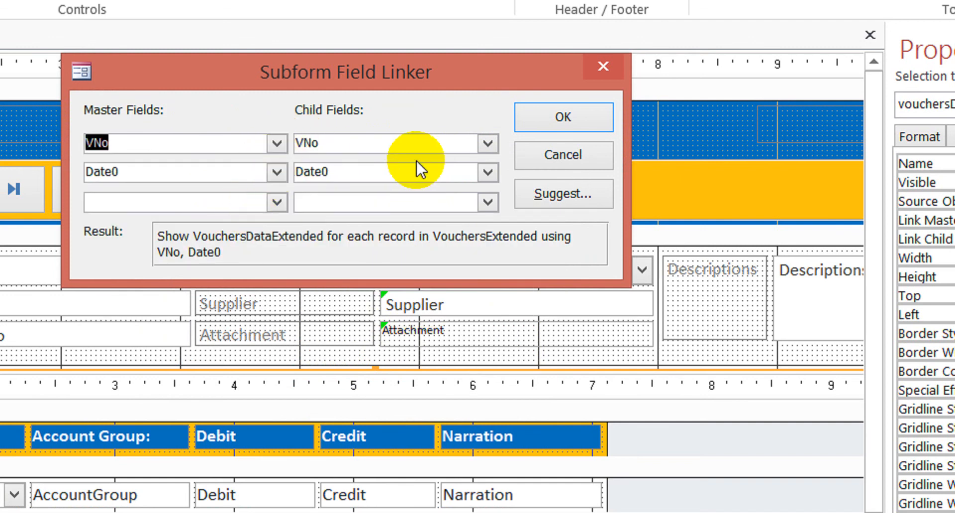
click(276, 202)
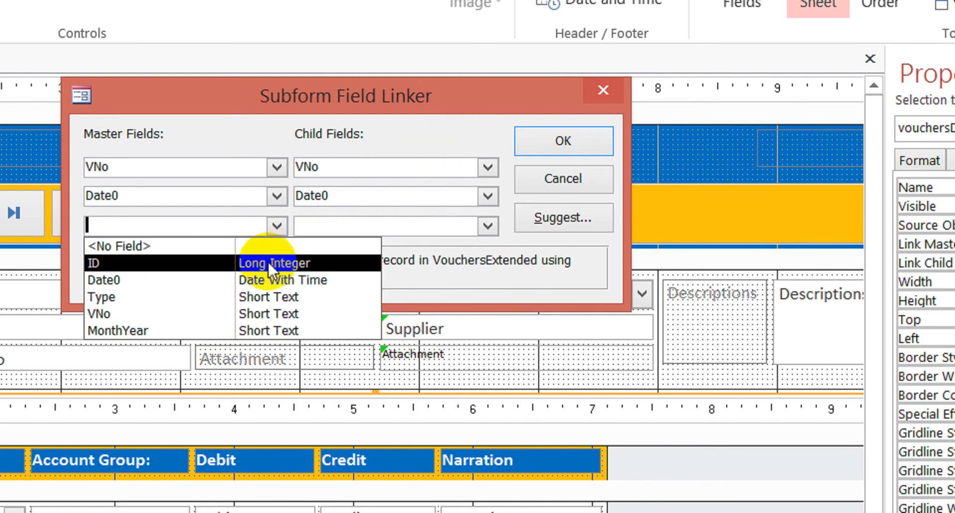
click(425, 139)
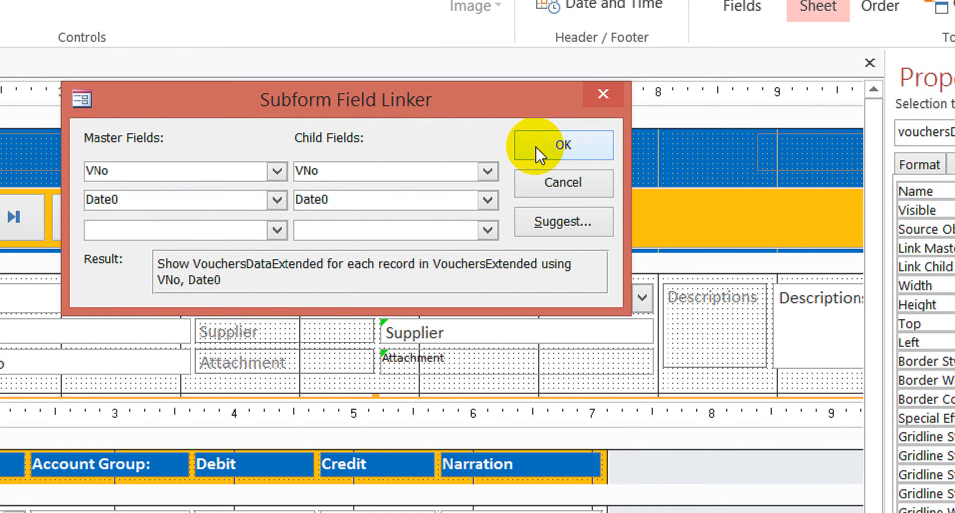
click(536, 145)
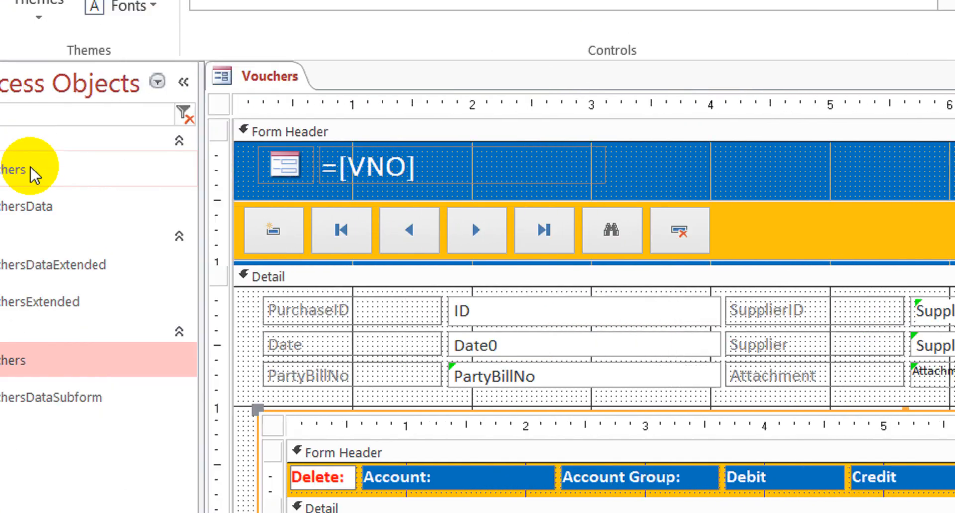
- Review the field names and data types of the Vouchers table in Design View and close it
double_click(94, 167)
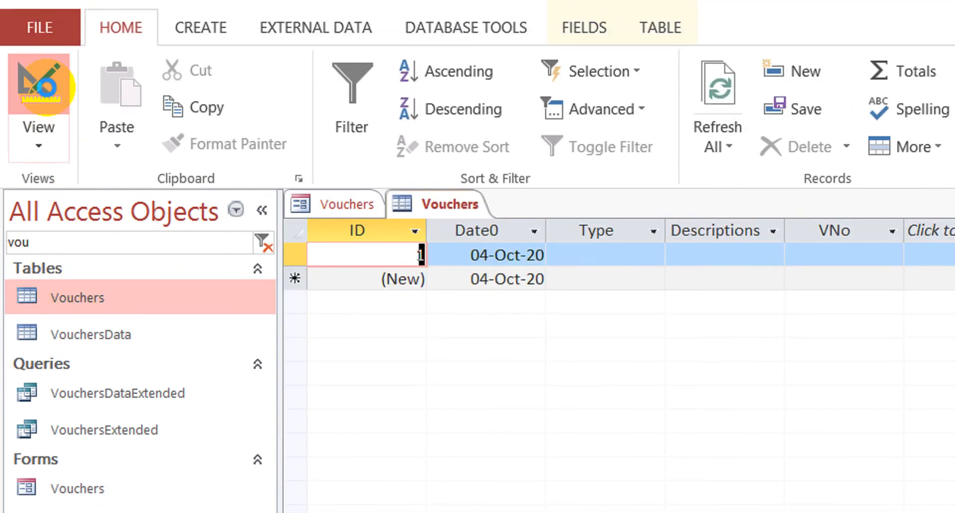
click(46, 110)
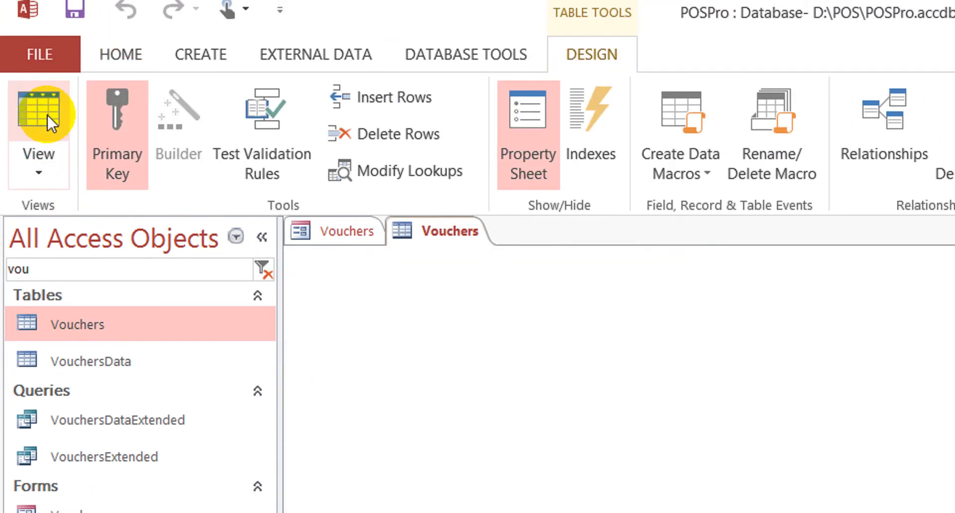
click(443, 371)
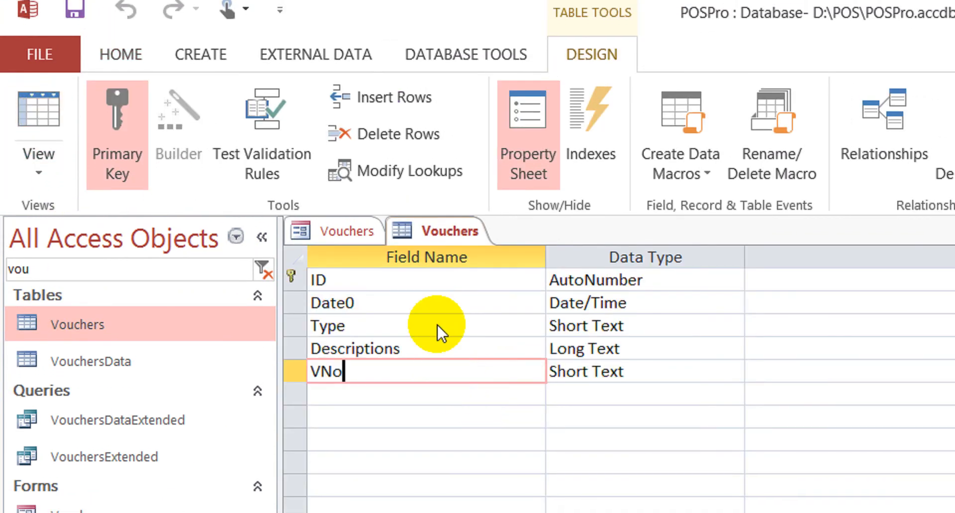
right_click(446, 230)
click(505, 259)
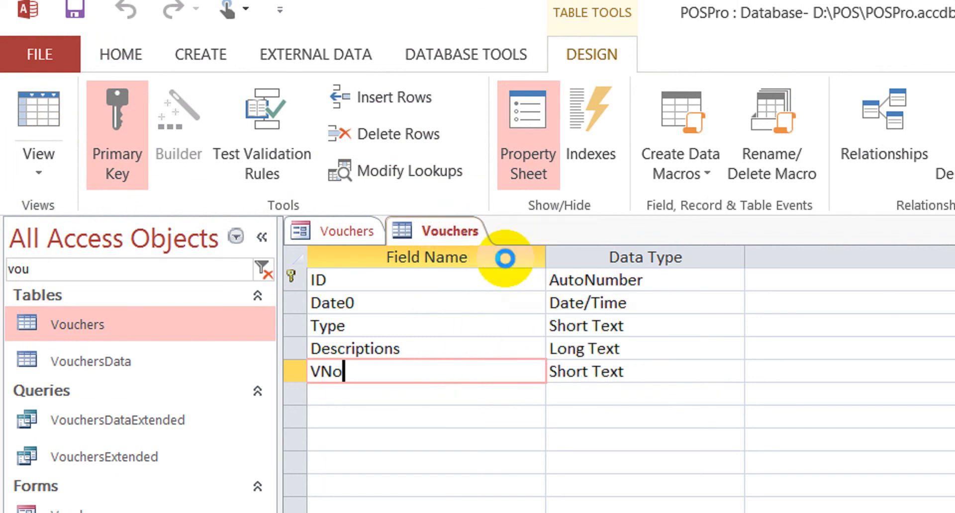
- Review the VouchersData table's fields and data types in Design View and close the table
double_click(118, 362)
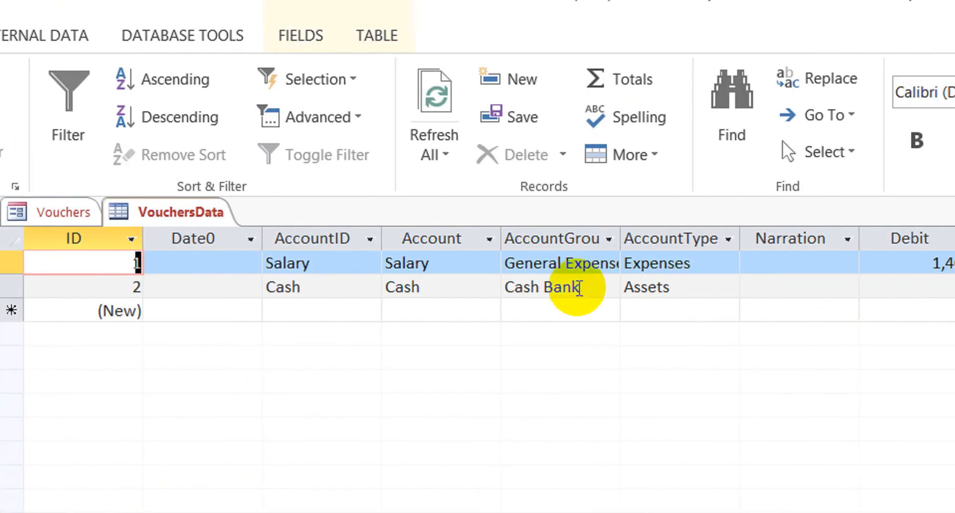
click(26, 87)
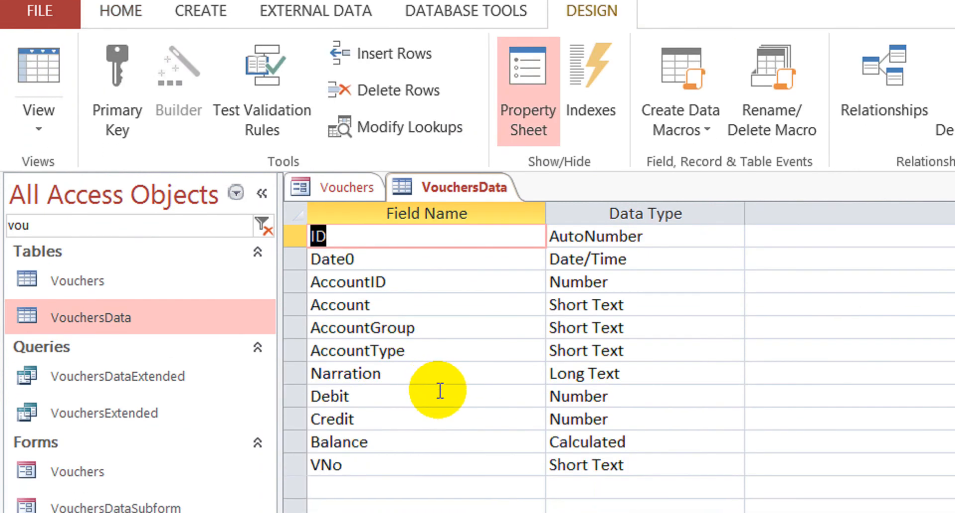
click(438, 377)
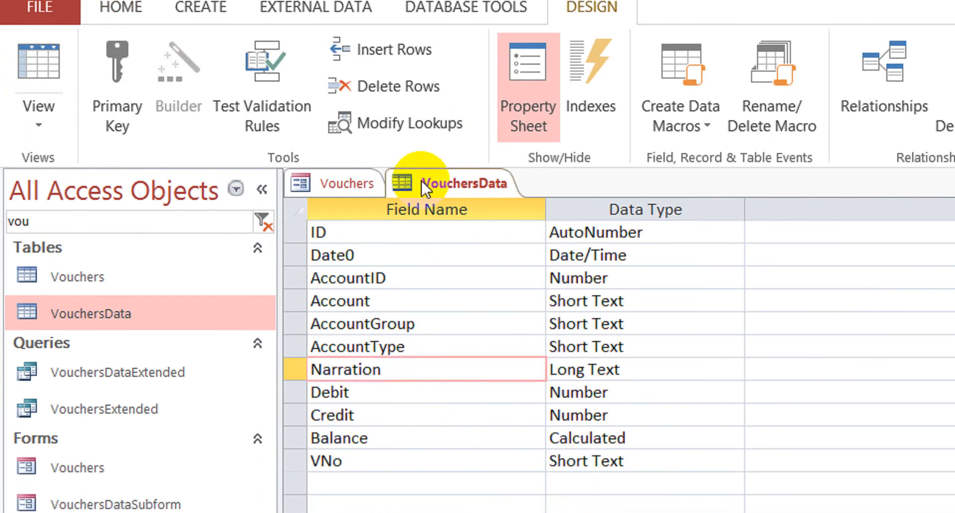
right_click(450, 184)
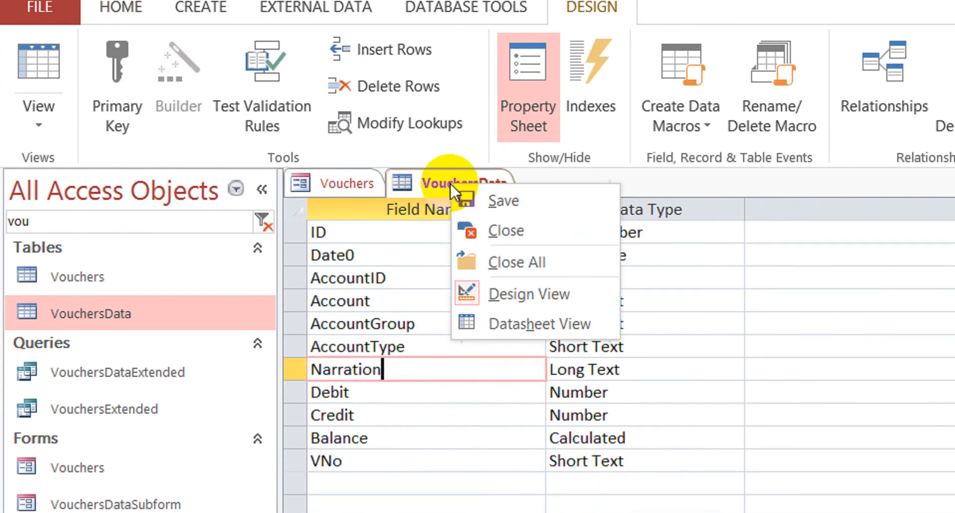
click(521, 220)
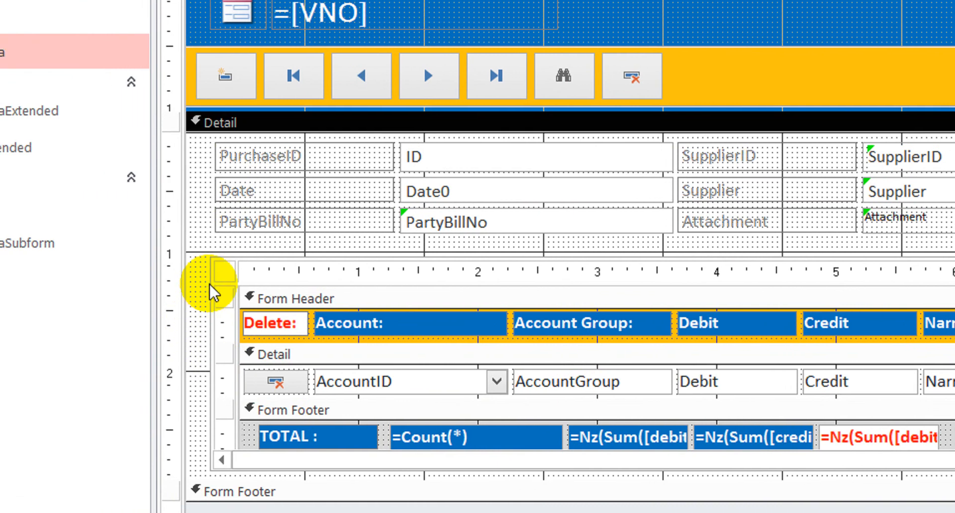
- Recheck the subform control's master and child field links and the master fields available for a third pair
click(212, 270)
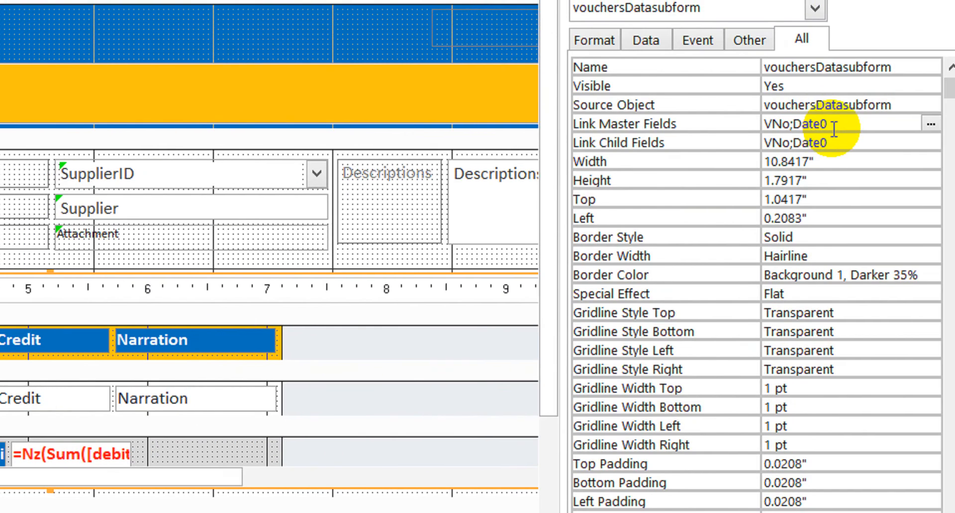
click(838, 132)
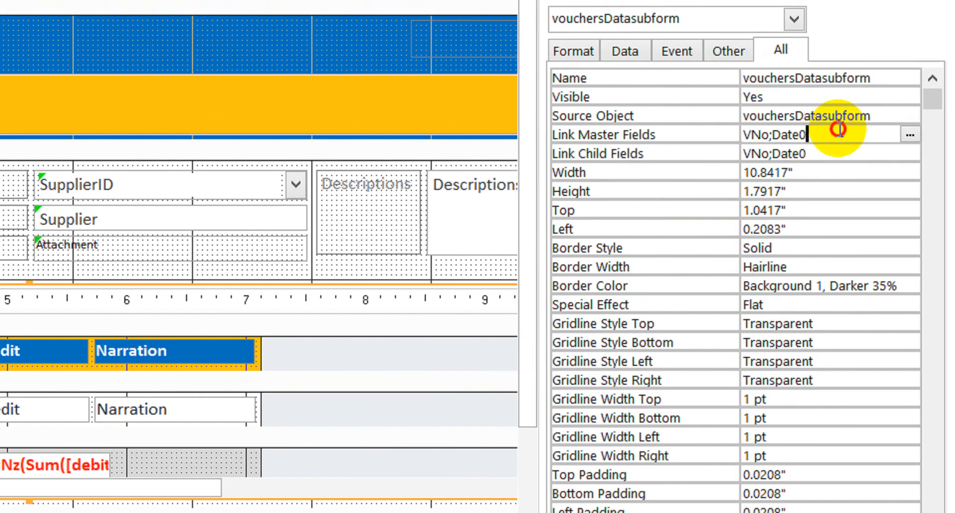
click(911, 137)
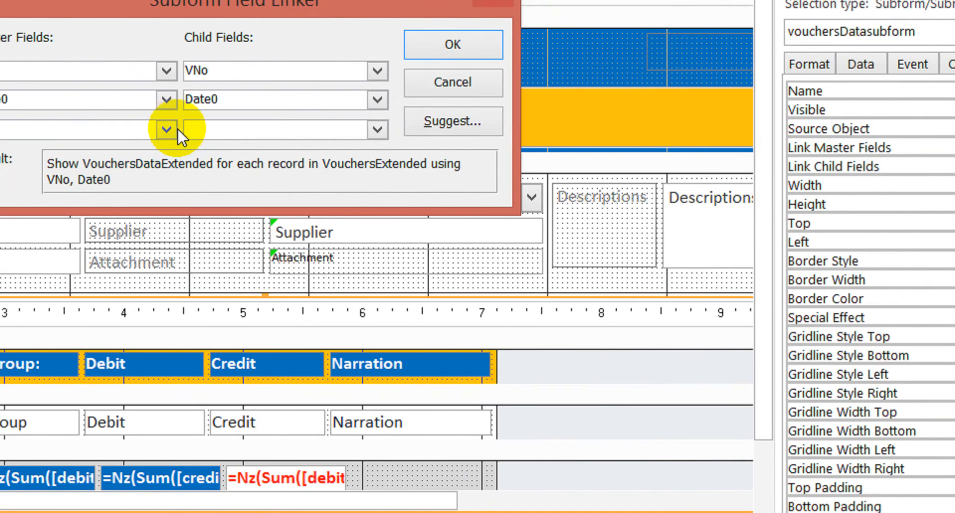
click(167, 129)
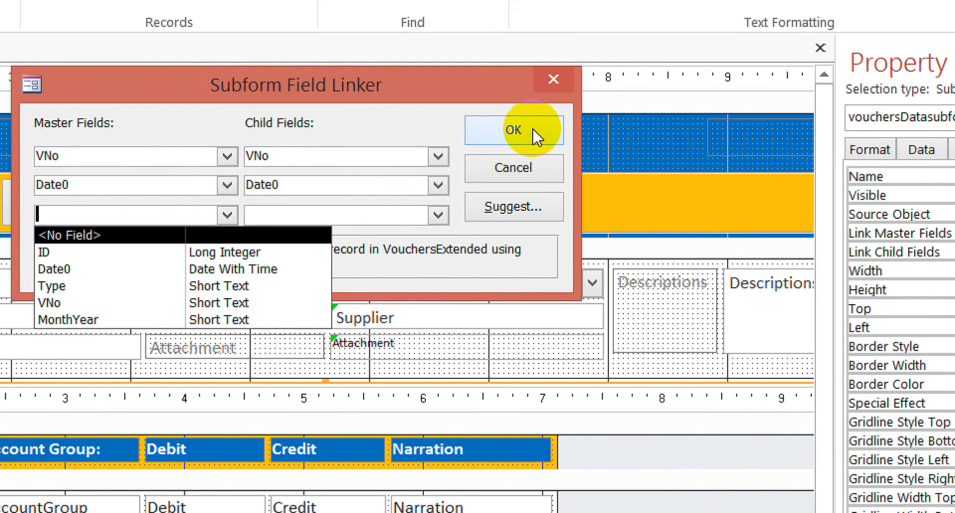
click(533, 129)
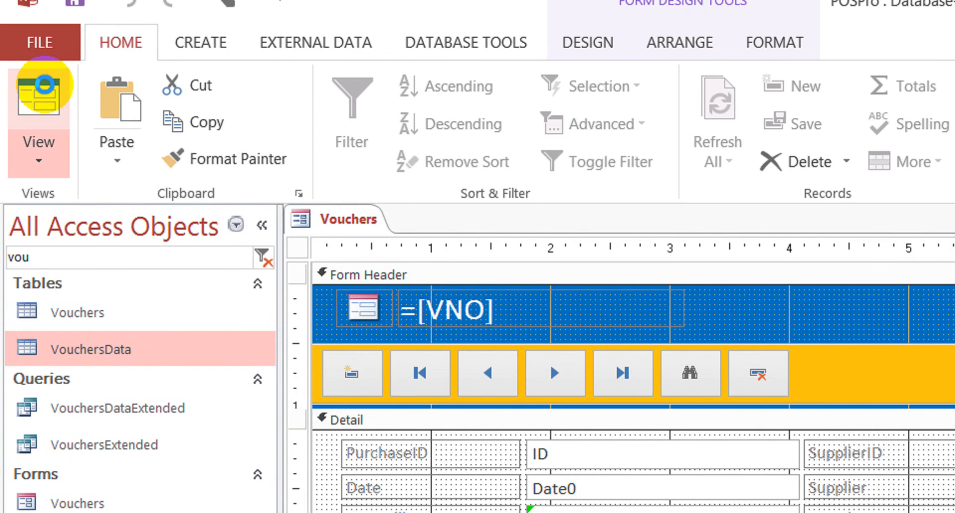
- Check the linked subform and the header fields of the Vouchers form in Form View and return to Design View
click(44, 86)
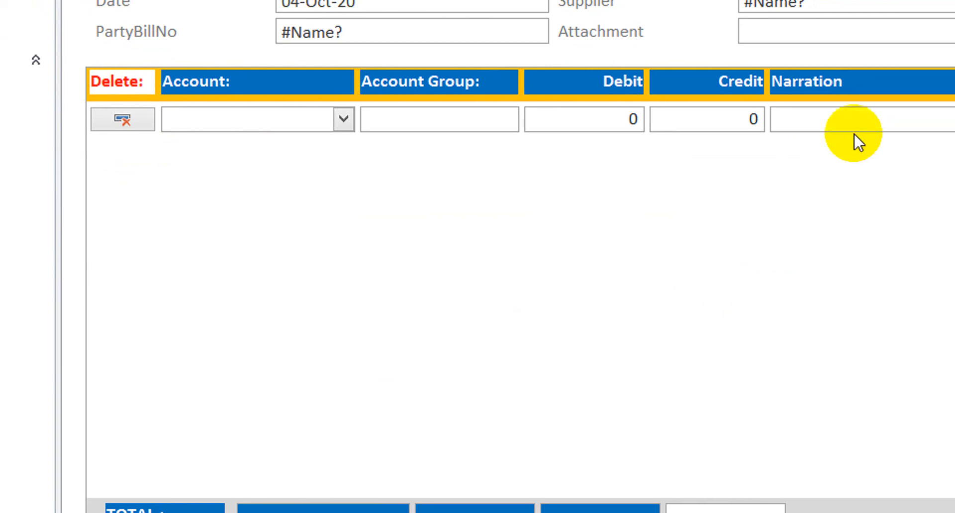
click(947, 117)
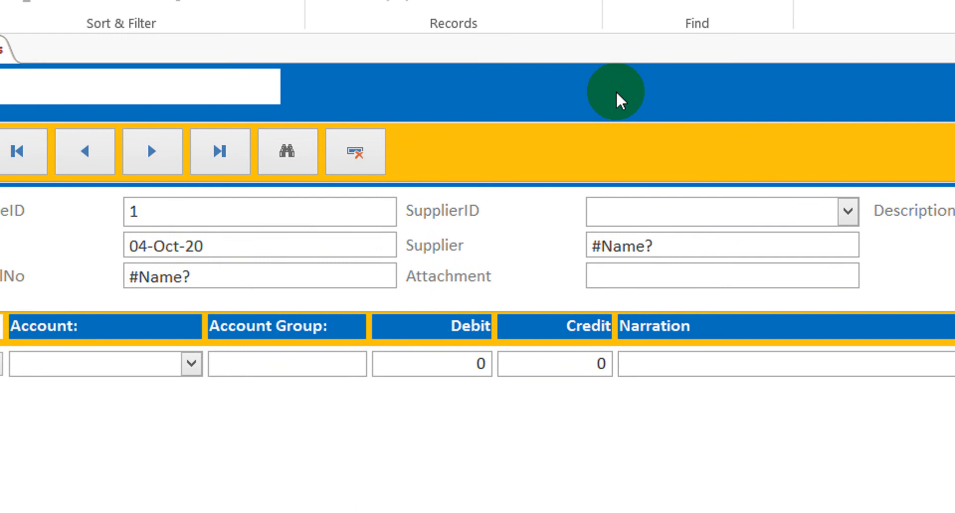
right_click(609, 52)
click(666, 199)
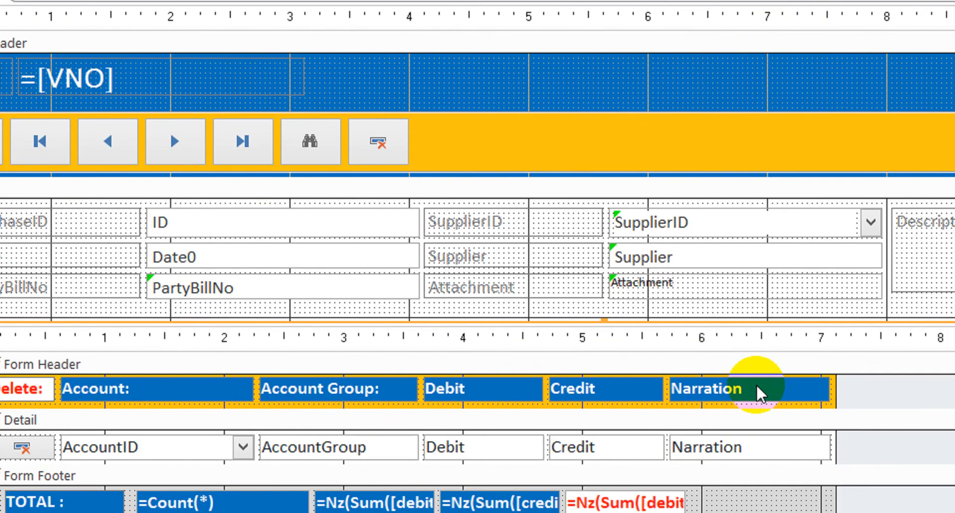
click(760, 434)
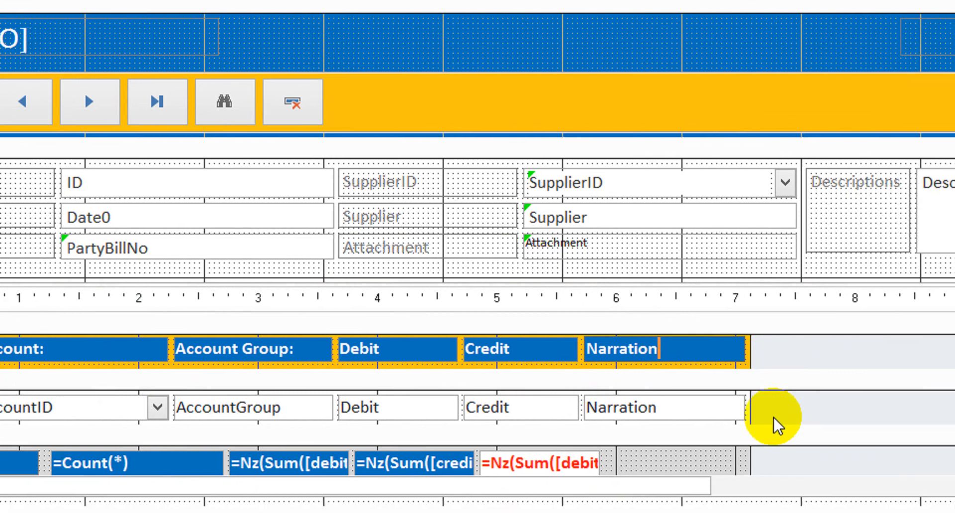
click(858, 449)
click(680, 394)
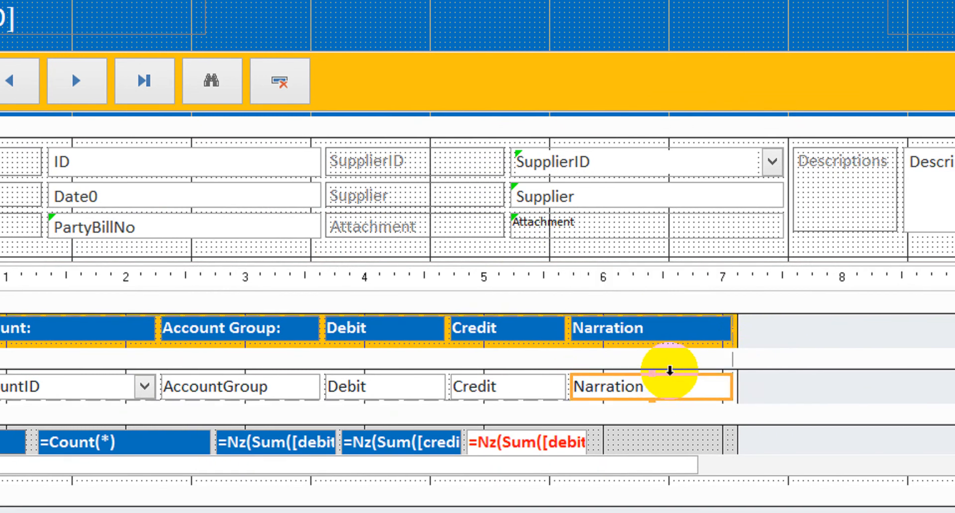
mouse_move(669, 374)
mouse_down()
mouse_move(154, 357)
mouse_move(187, 370)
mouse_up()
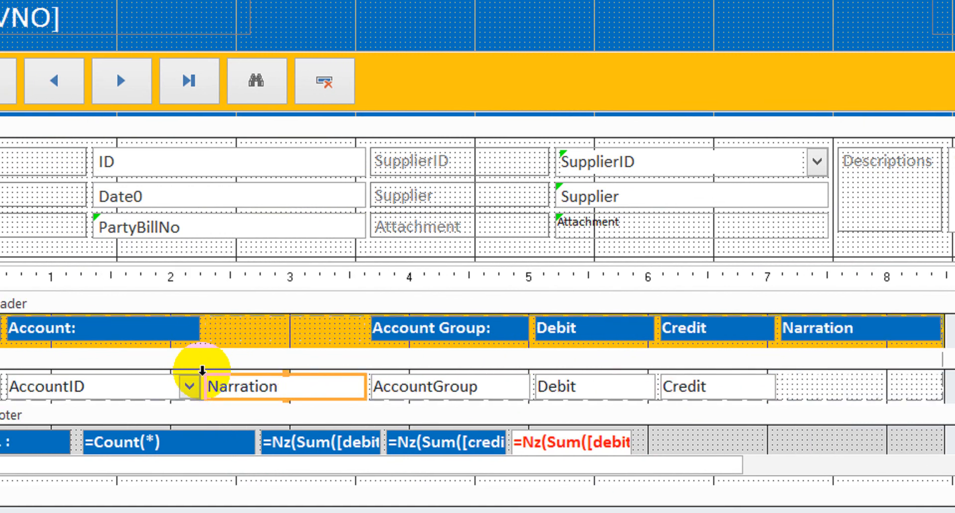
key(ctrl+z)
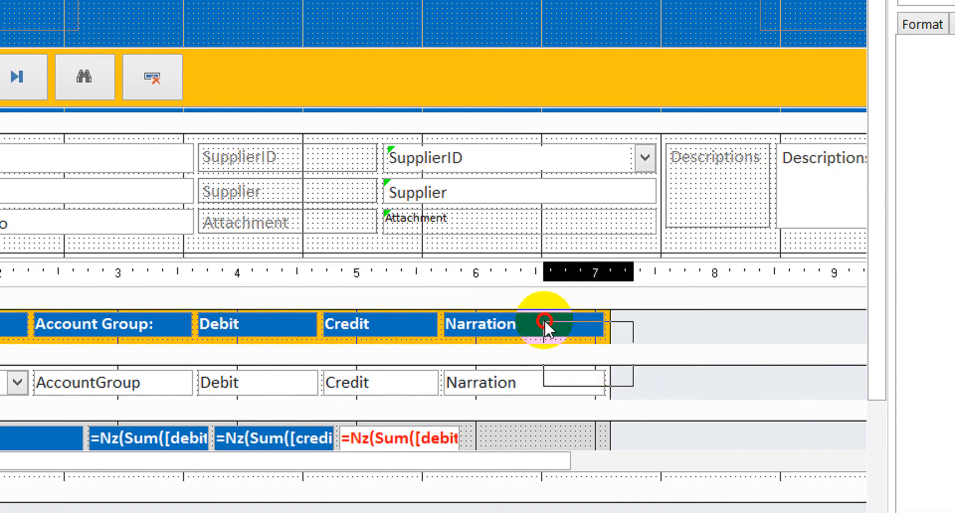
- Move the Narration header label together with its detail field to between the Account Group and Debit columns of the subform
shift+click(538, 327)
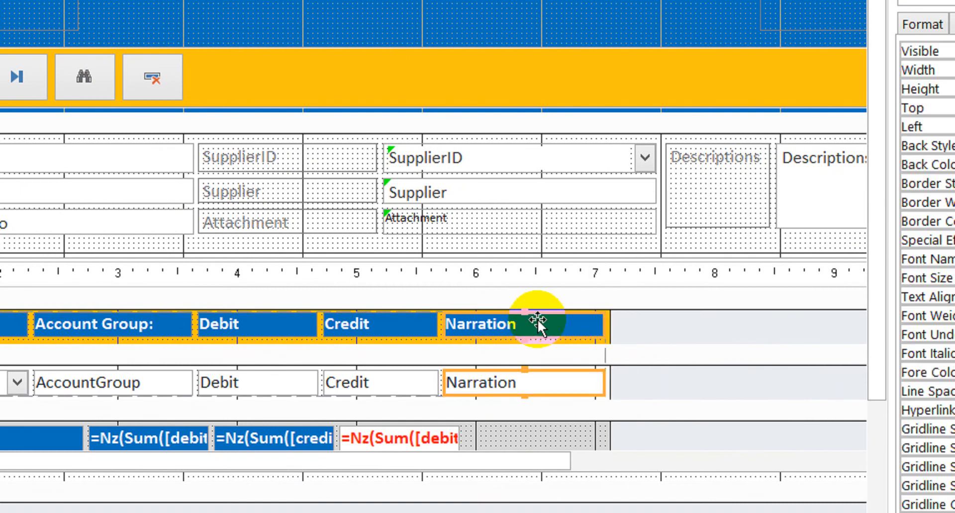
drag(528, 324, 59, 333)
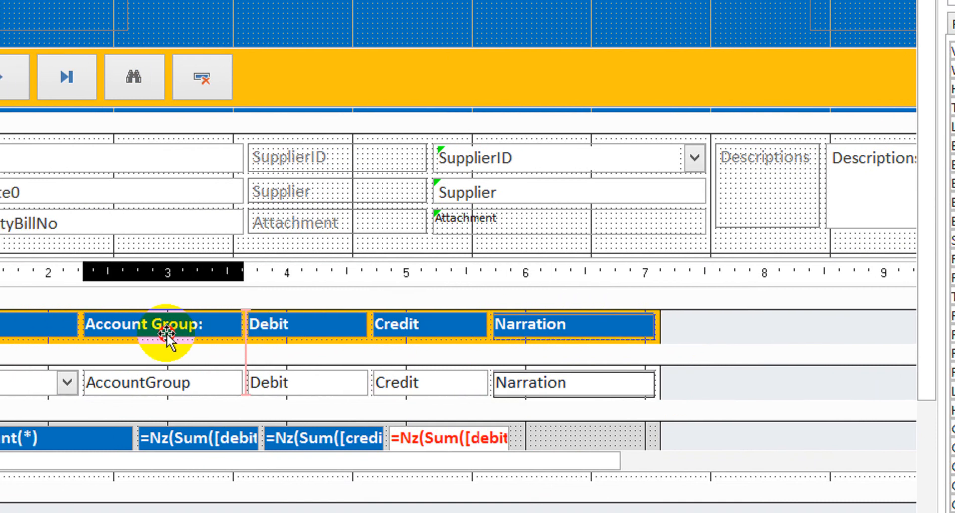
drag(156, 333, 309, 331)
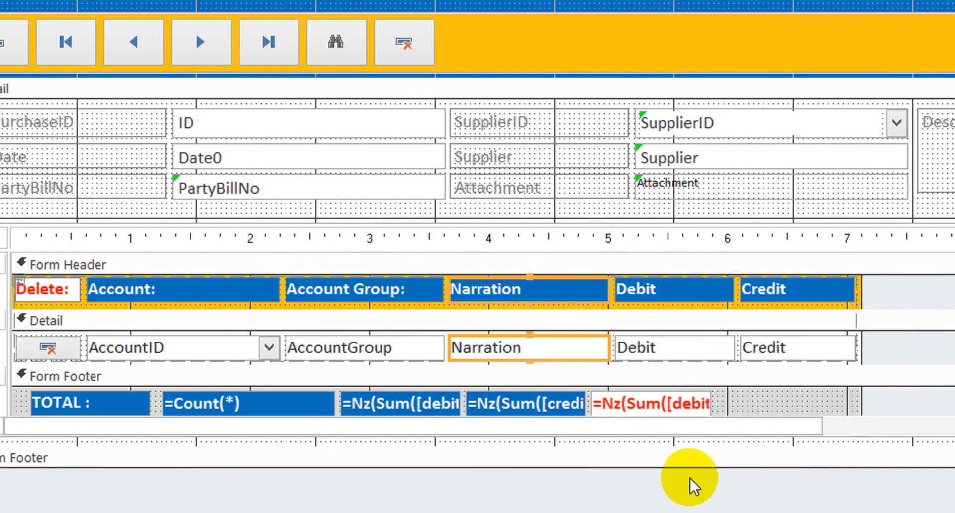
click(644, 499)
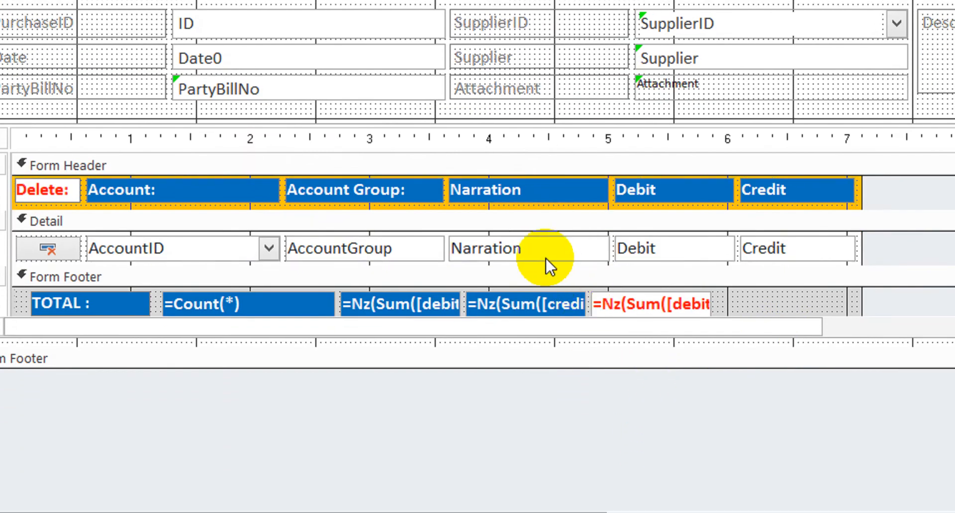
click(547, 258)
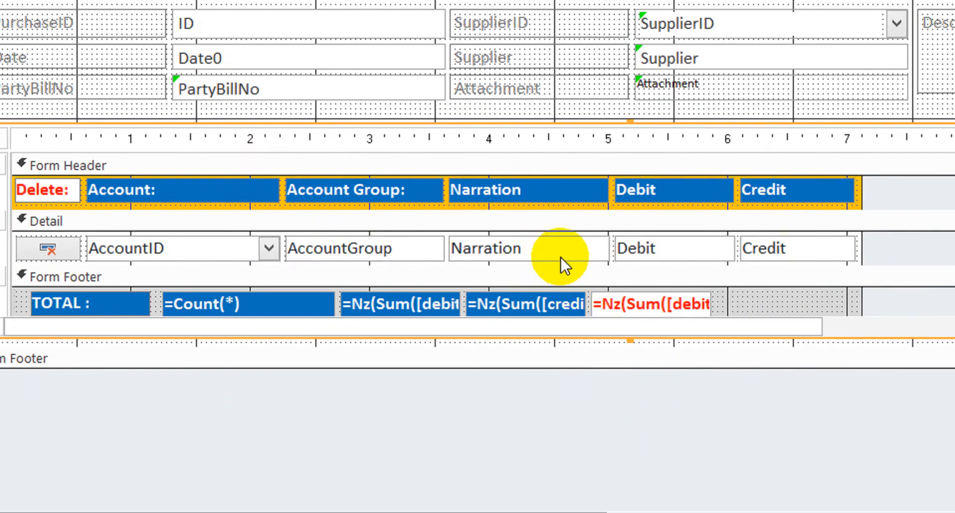
click(568, 244)
click(324, 0)
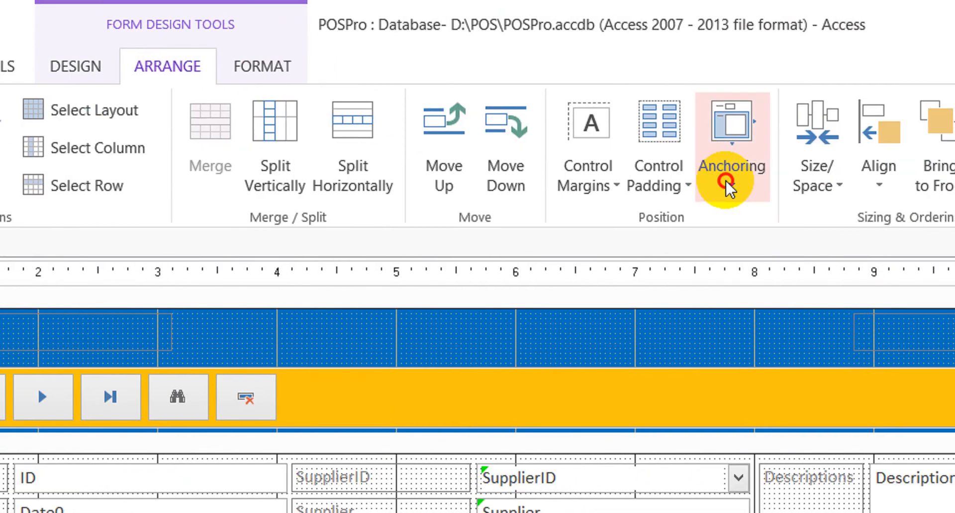
click(726, 180)
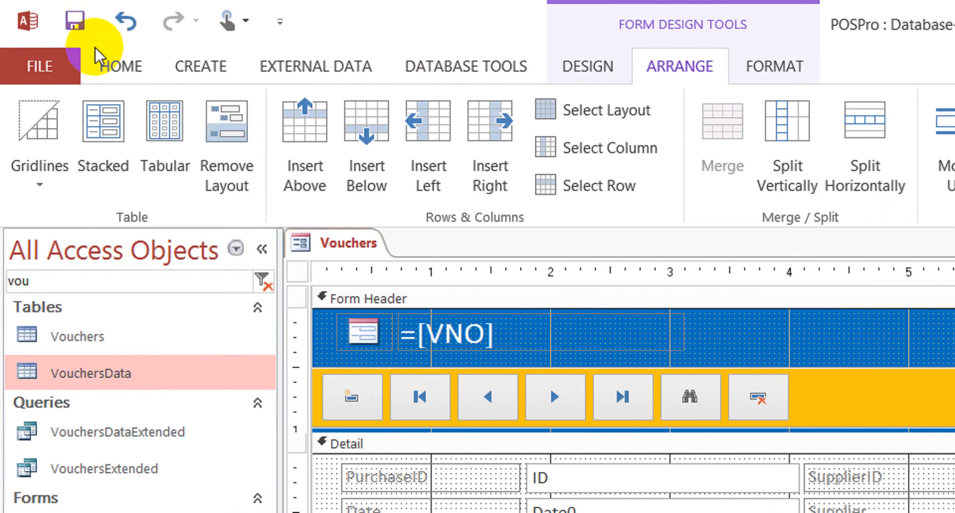
- Preview the Vouchers form in Form View to check the subform's column order and widths
click(112, 68)
click(43, 116)
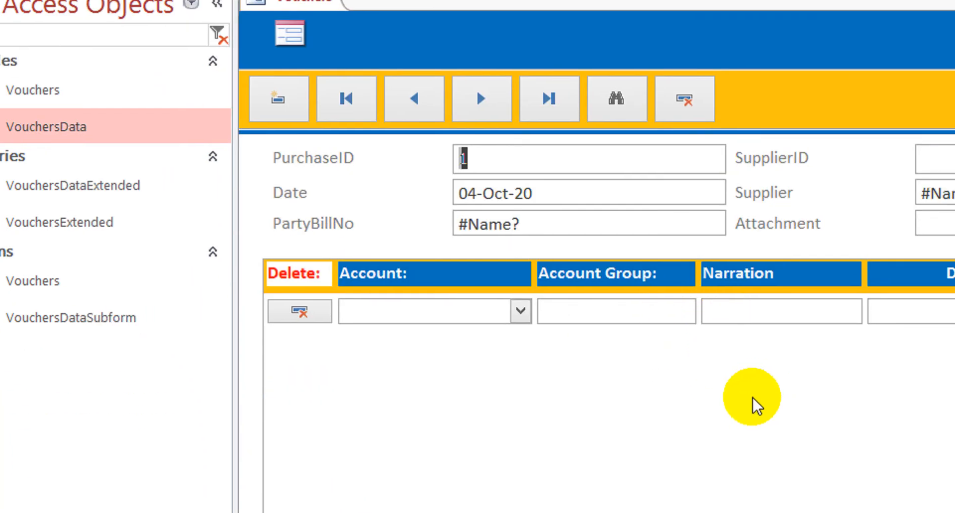
click(746, 389)
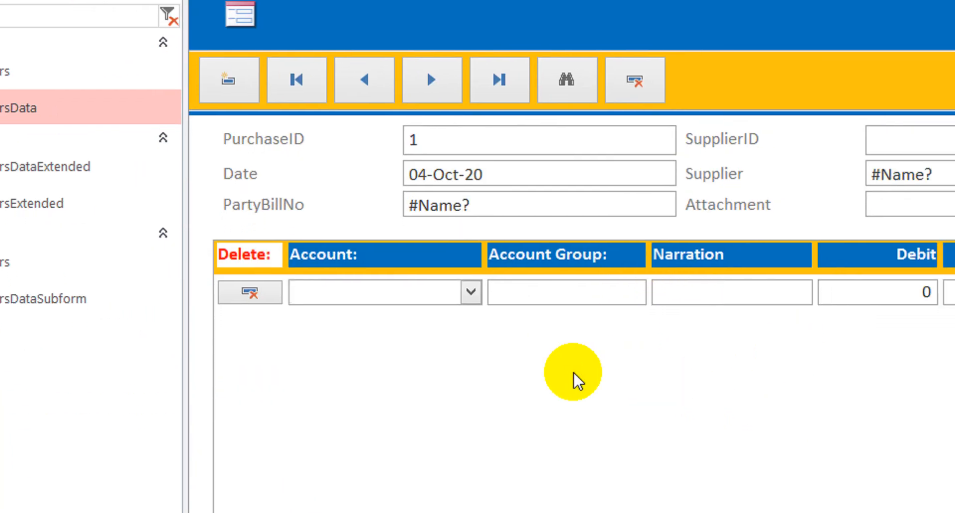
right_click(622, 354)
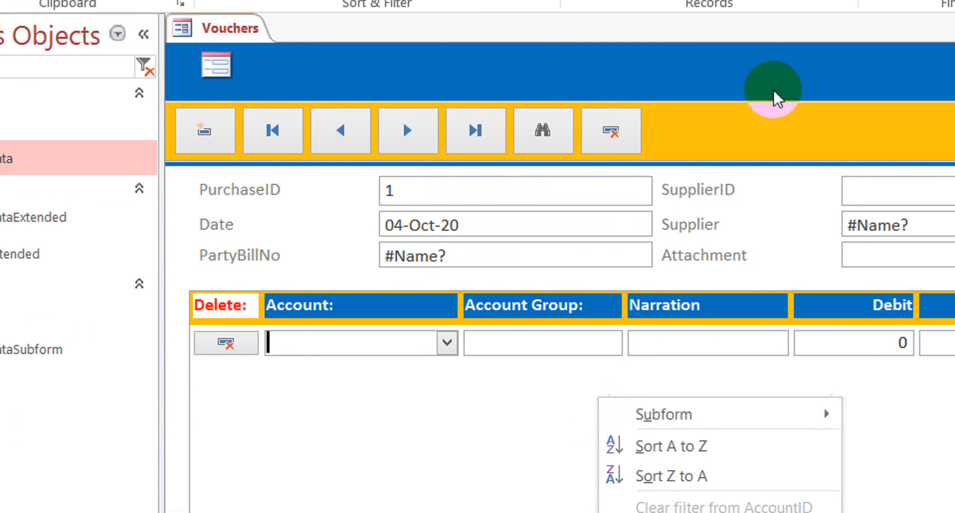
click(808, 23)
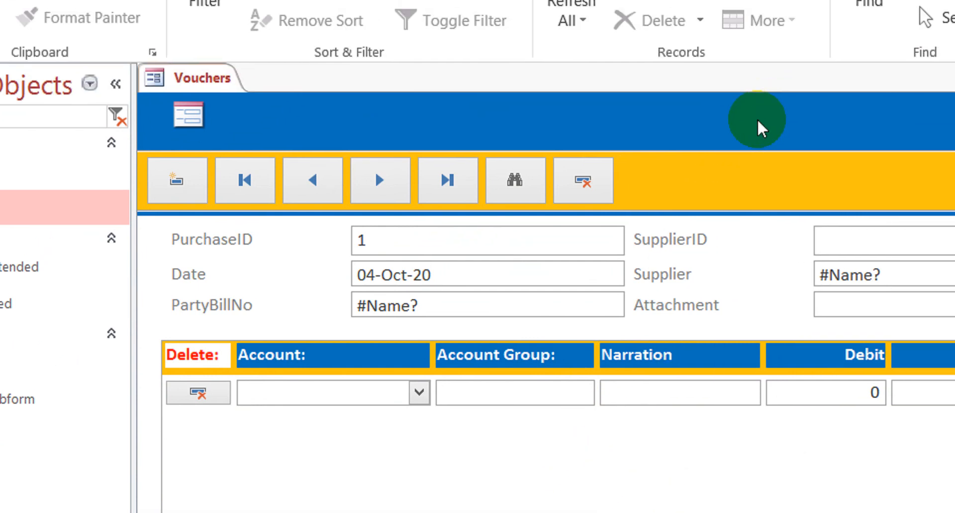
- Return the form to Design View and set the subform Narration field's anchoring to Stretch Across Top
right_click(756, 133)
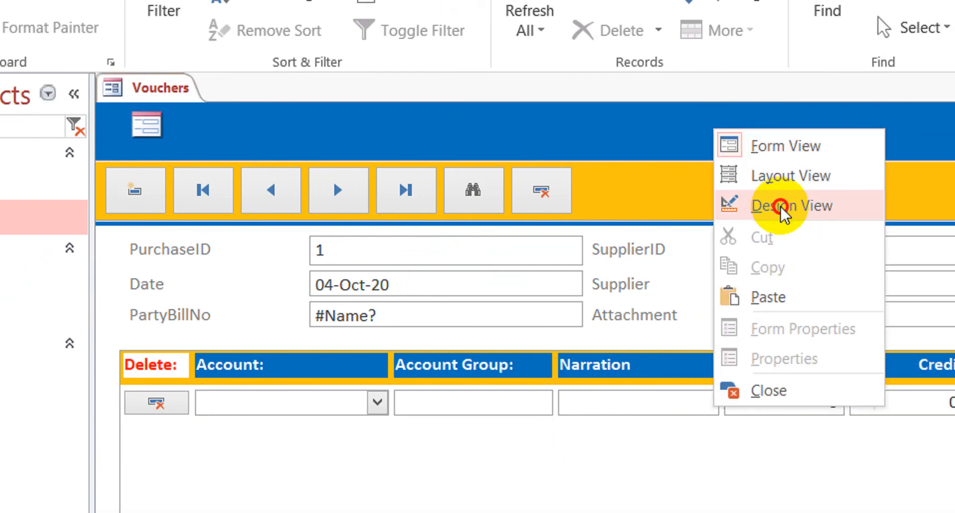
click(780, 206)
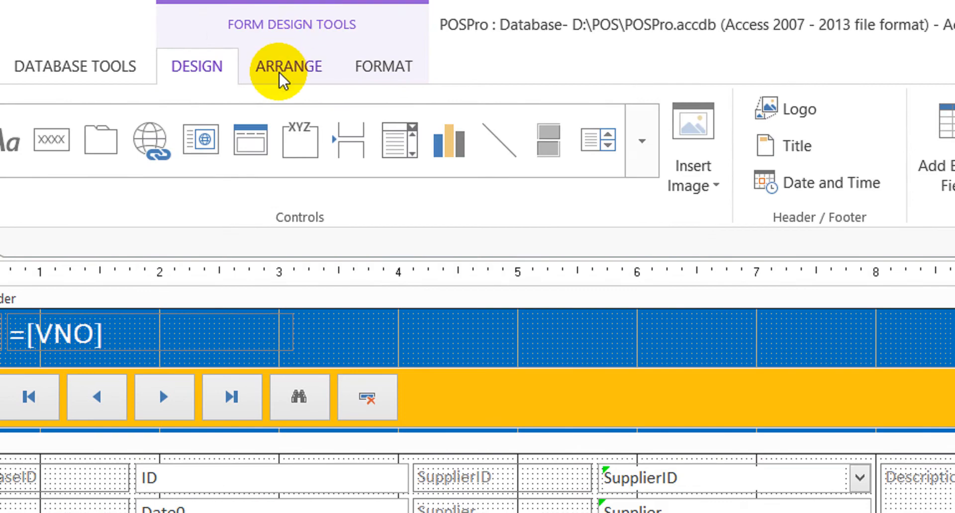
click(281, 82)
click(852, 185)
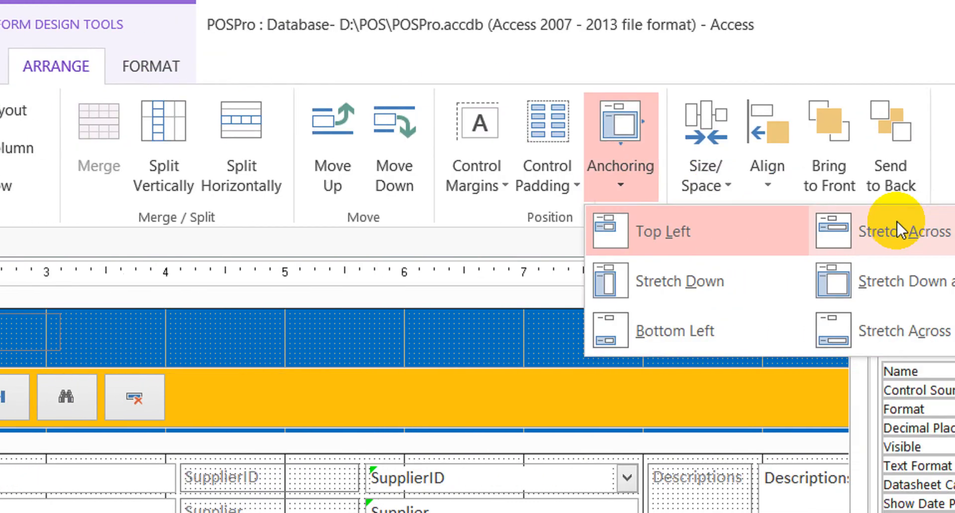
click(897, 229)
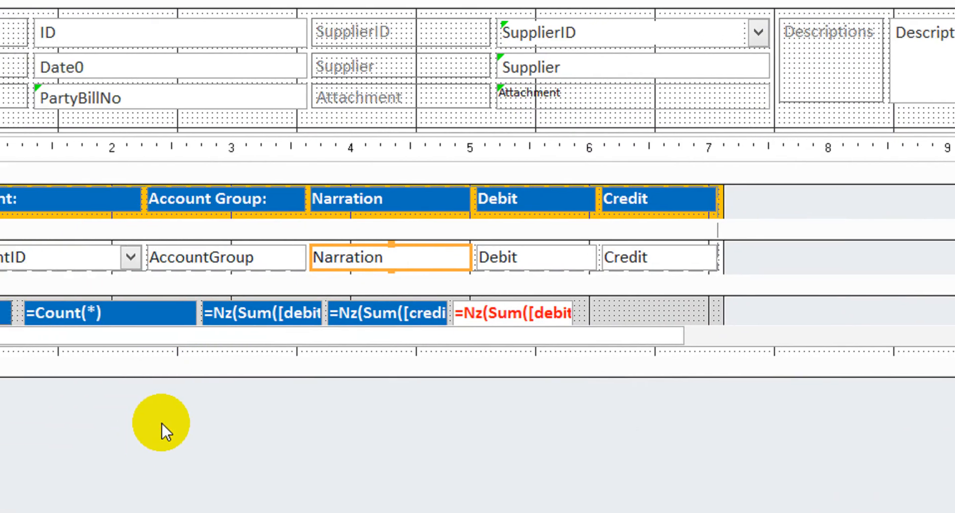
- Anchor the three Nz(Sum(...)) total boxes in the subform footer to Bottom Right
click(121, 465)
click(118, 355)
drag(658, 309, 440, 312)
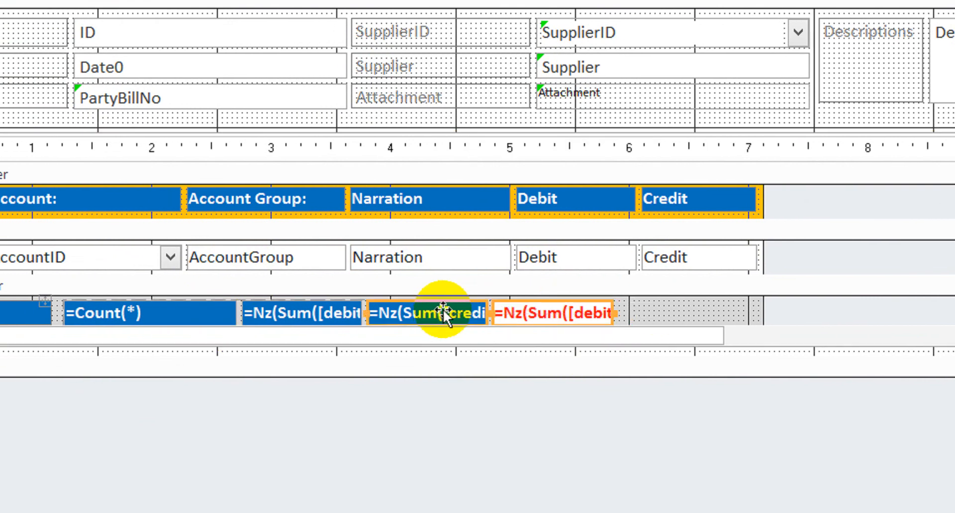
shift+click(339, 315)
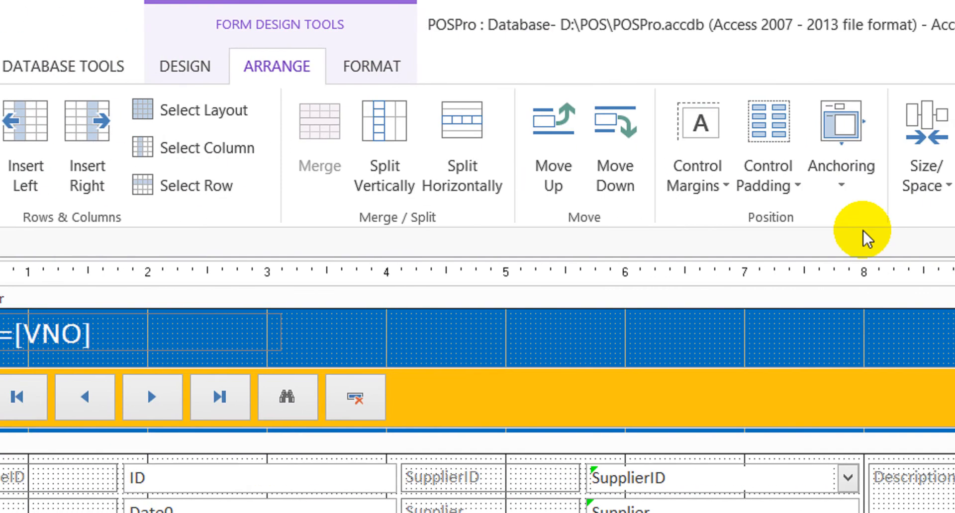
click(756, 187)
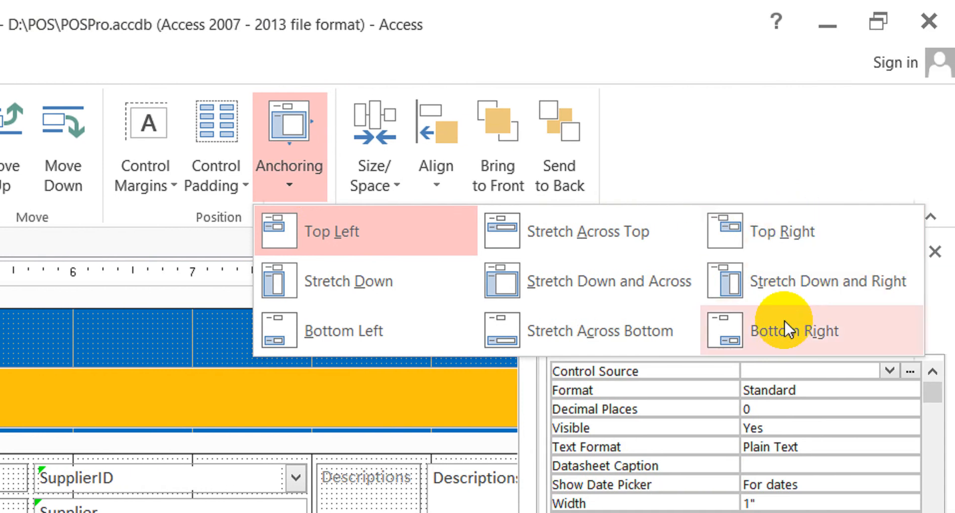
click(788, 331)
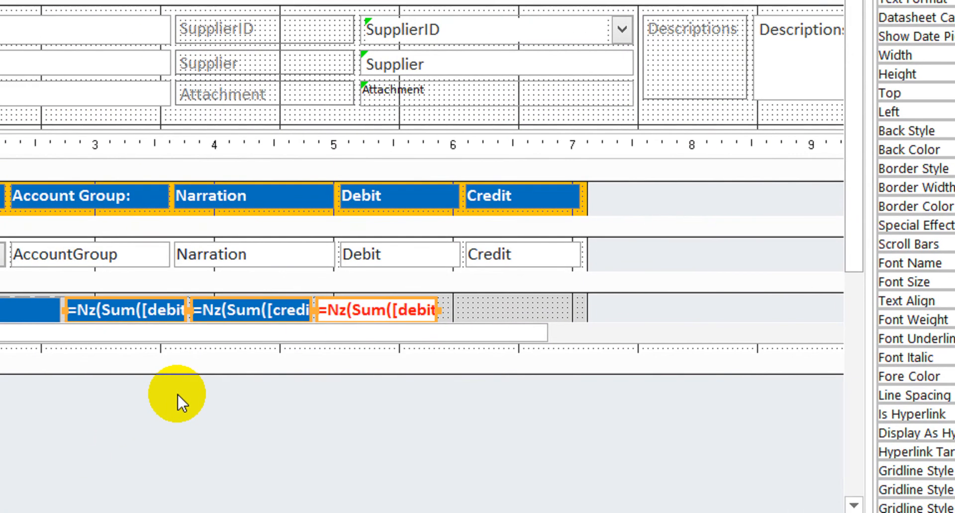
- Widen the =Count(*) box in the subform footer so the three total boxes shift toward the right end of the columns
click(179, 390)
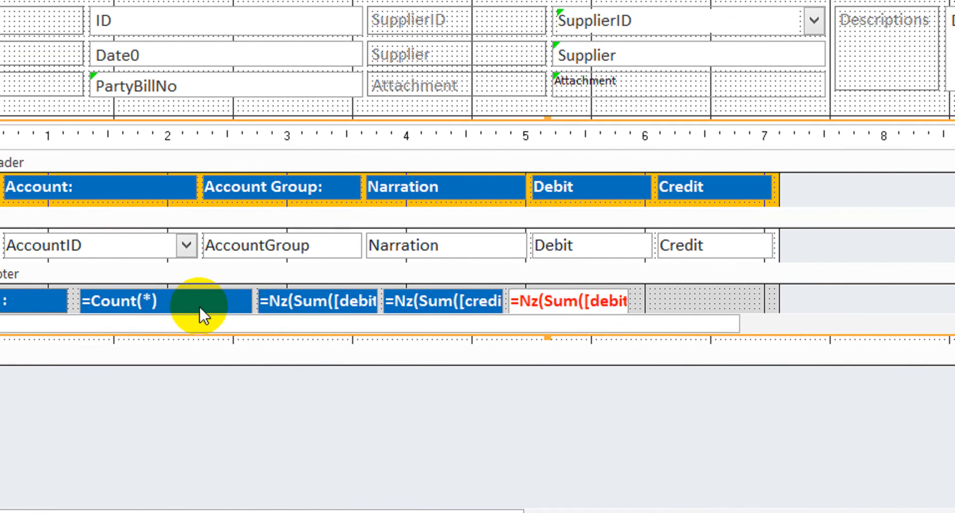
click(203, 300)
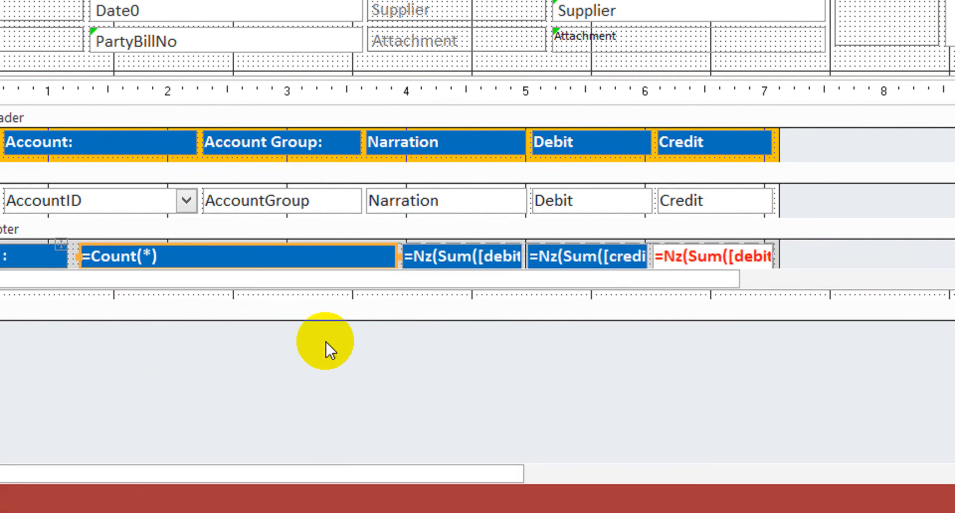
click(333, 314)
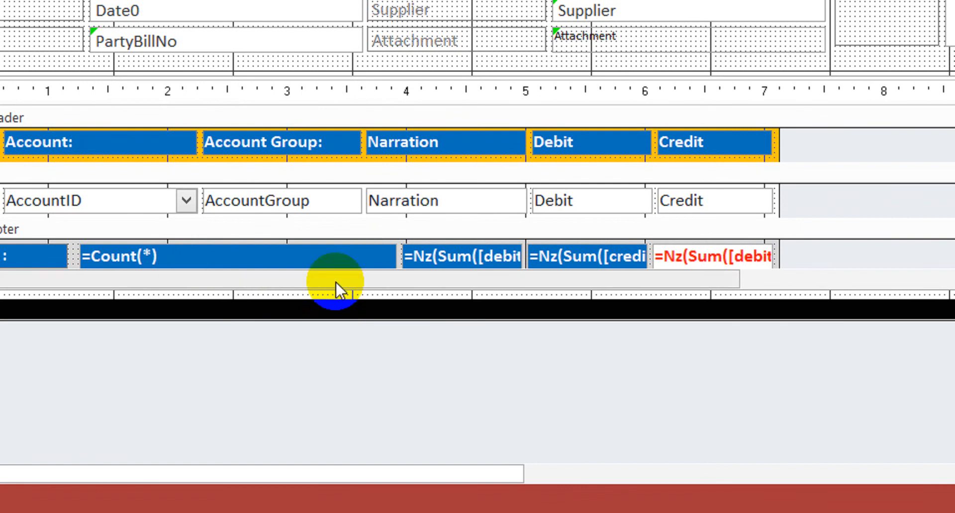
click(357, 252)
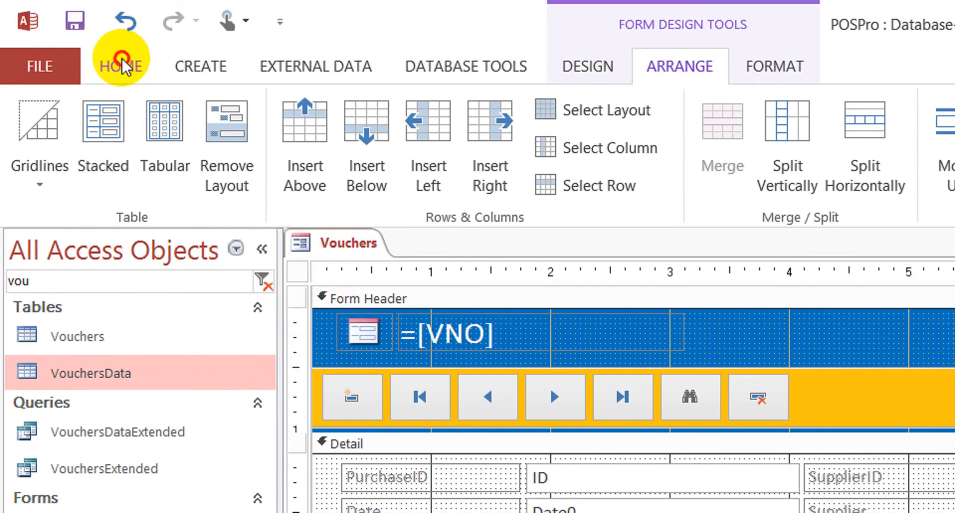
- Preview the form in Form View to check the stretched Narration column and the footer totals
click(122, 60)
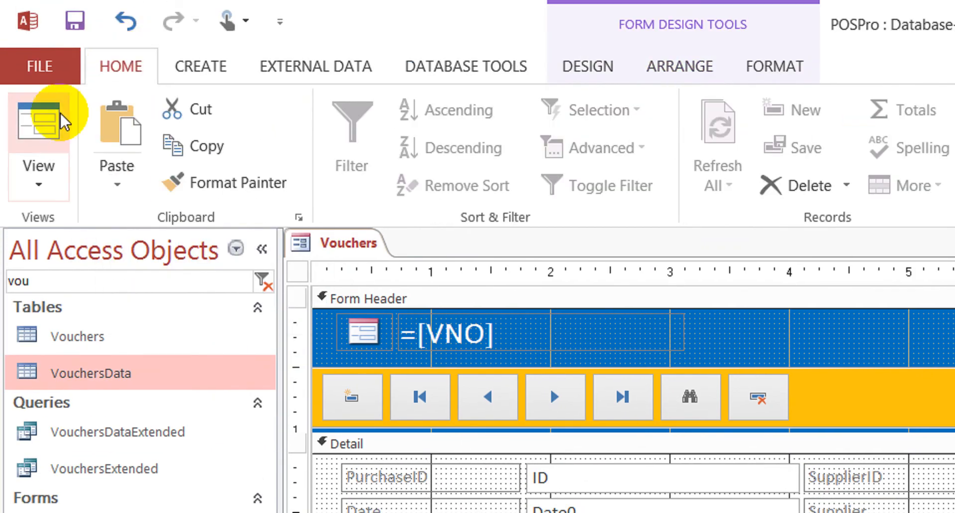
click(54, 123)
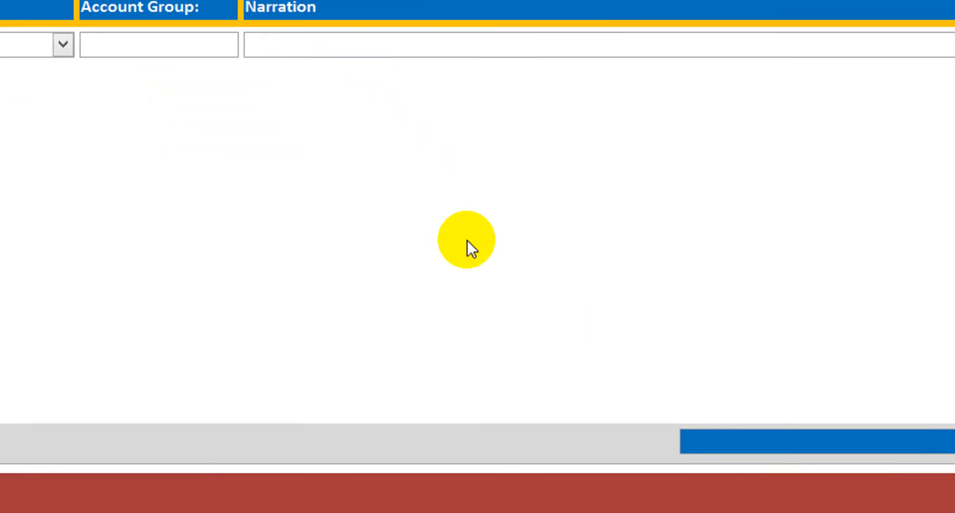
right_click(464, 195)
- Return the form to Design View and anchor the =Count(*) box in the subform footer to the bottom
right_click(473, 0)
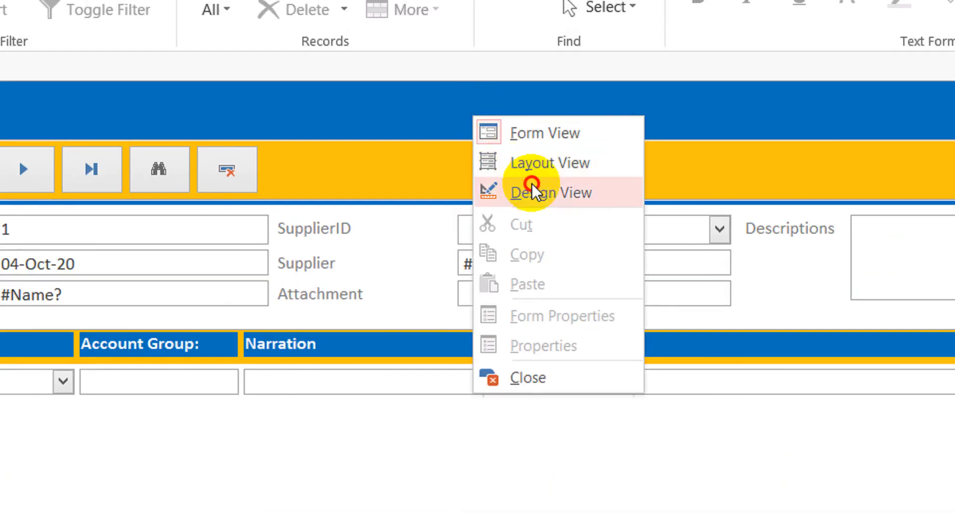
click(532, 191)
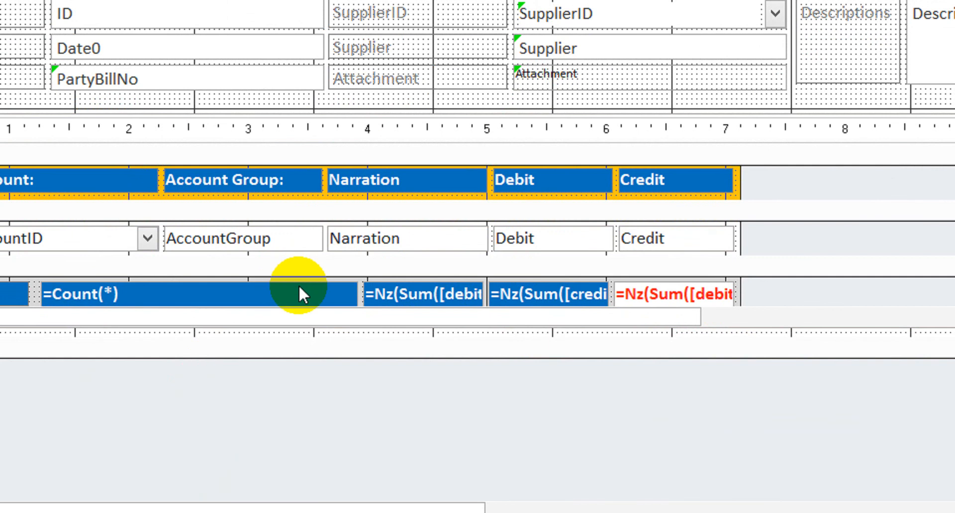
click(299, 286)
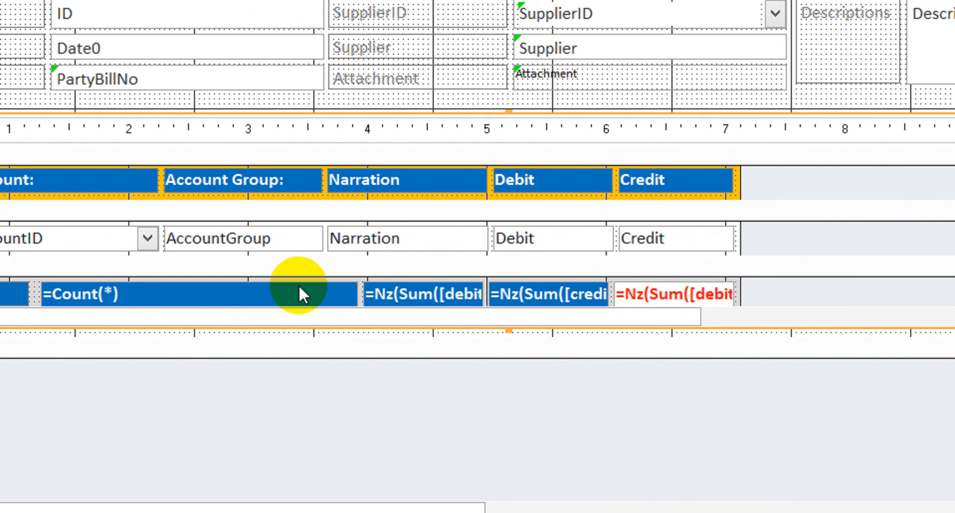
click(290, 290)
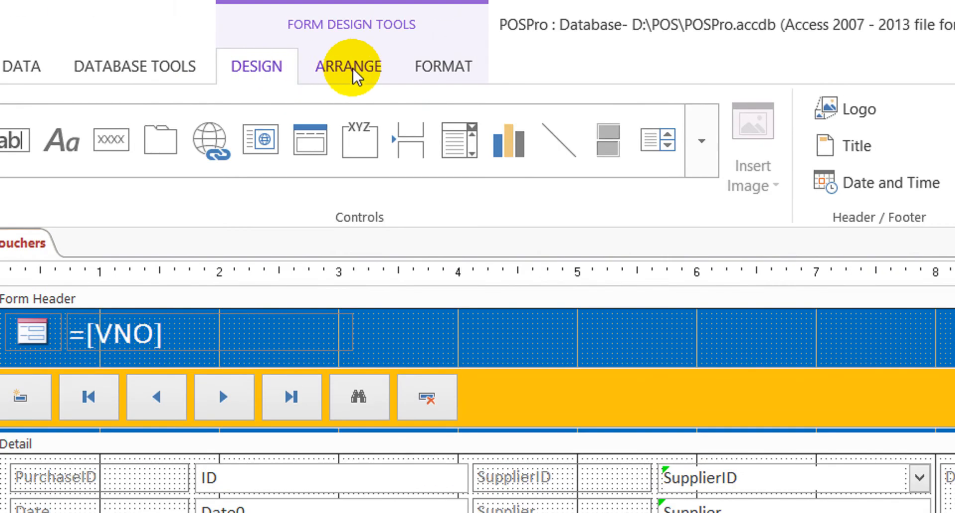
click(353, 70)
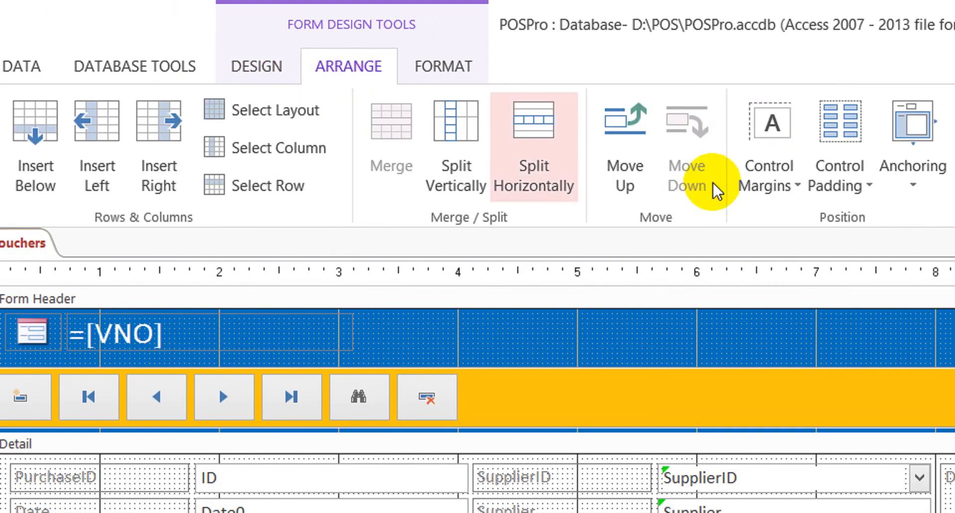
click(910, 186)
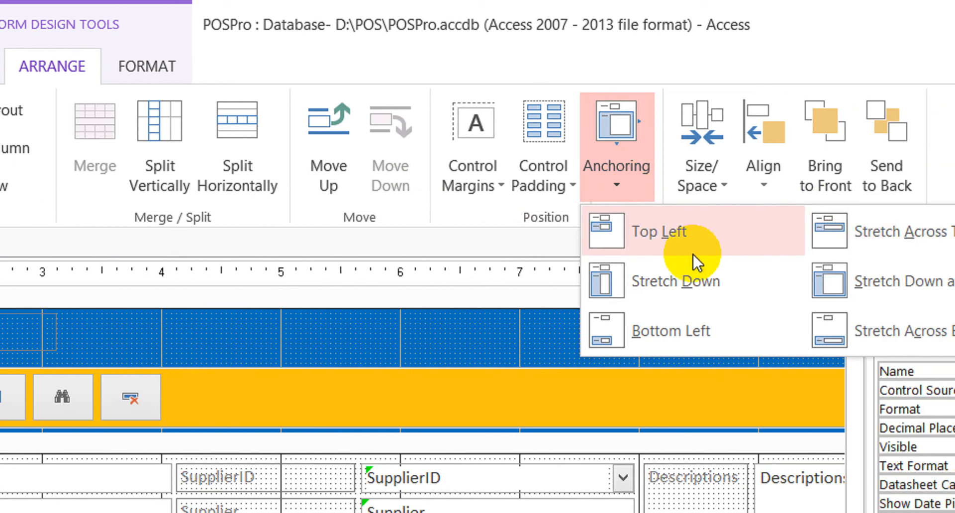
click(721, 331)
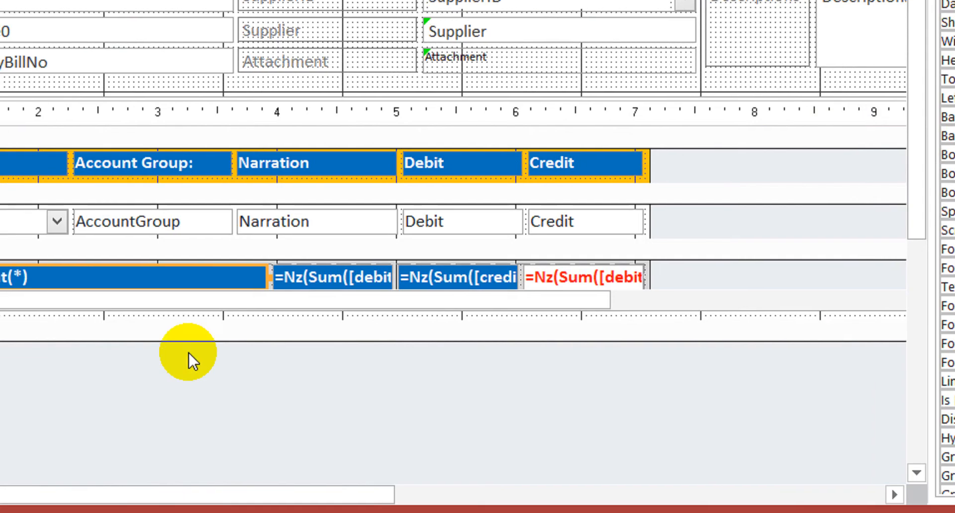
- Narrow the =Count(*) box in the subform footer and widen it back so the total boxes reach the end of the Credit column
click(195, 365)
click(223, 285)
click(223, 275)
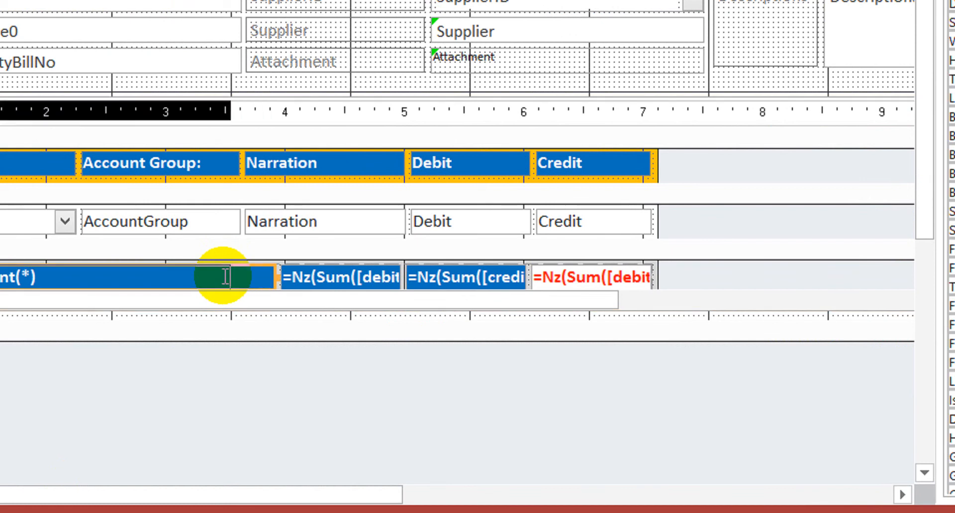
key(shift+Left)
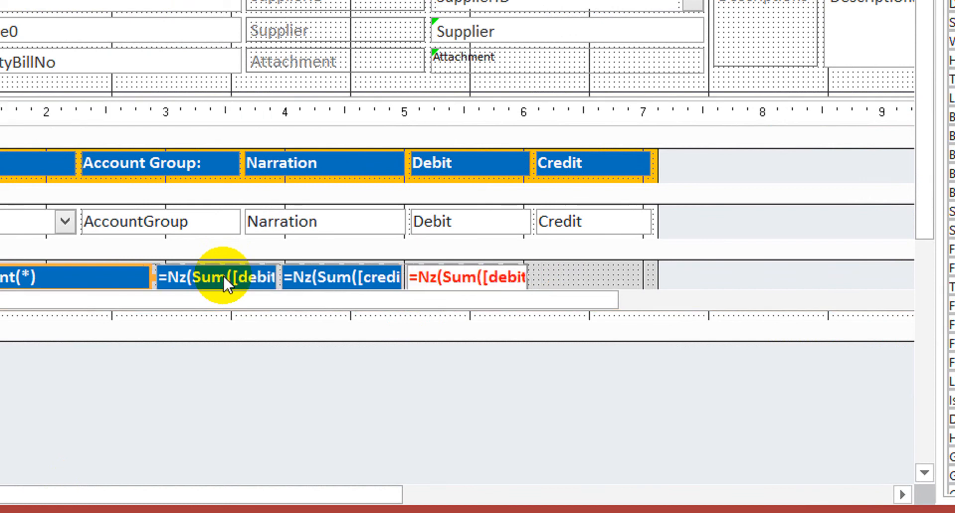
key(shift+Right)
key(shift+Right)
key(shift+Right)
key(shift+Right)
key(shift+Right)
key(shift+Right)
key(shift+Right)
key(shift+Right)
key(shift+Right)
key(shift+Right)
key(shift+Right)
key(shift+Right)
key(shift+Right)
key(shift+Right)
key(shift+Right)
key(shift+Right)
key(shift+Right)
key(shift+Right)
key(shift+Right)
key(shift+Right)
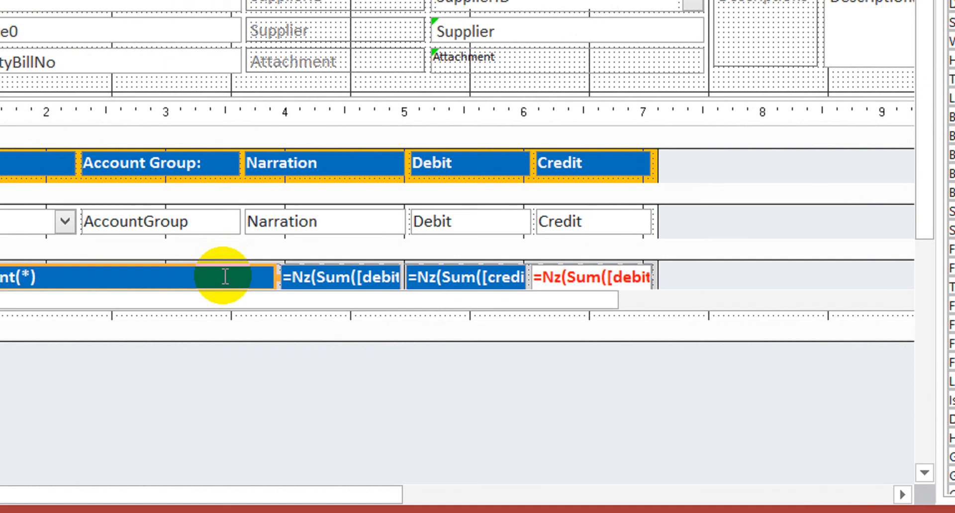
- Preview the form in Form View to check the position of the subform footer totals
click(302, 381)
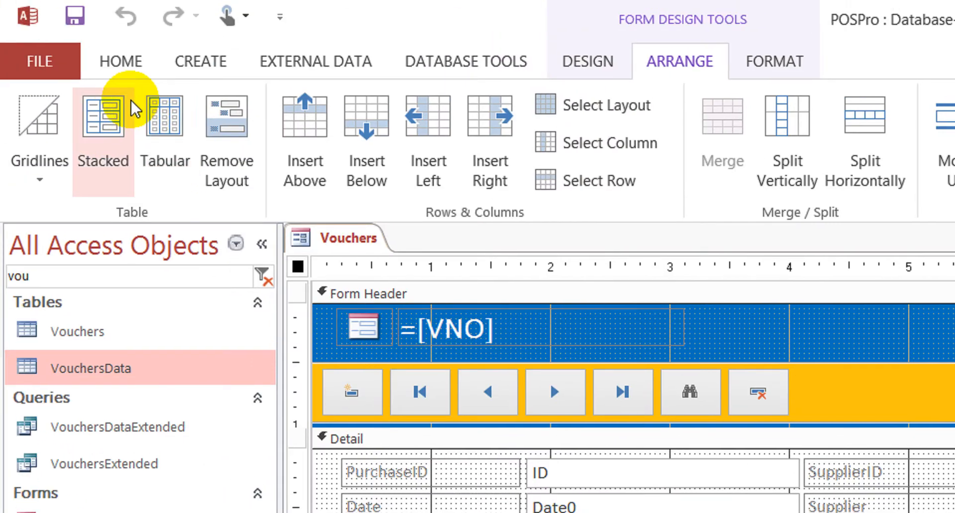
click(122, 75)
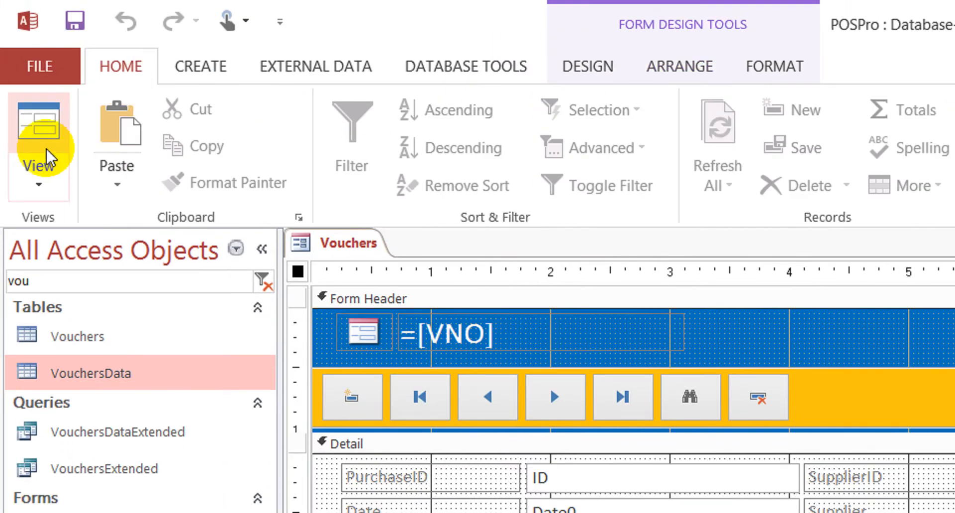
click(46, 150)
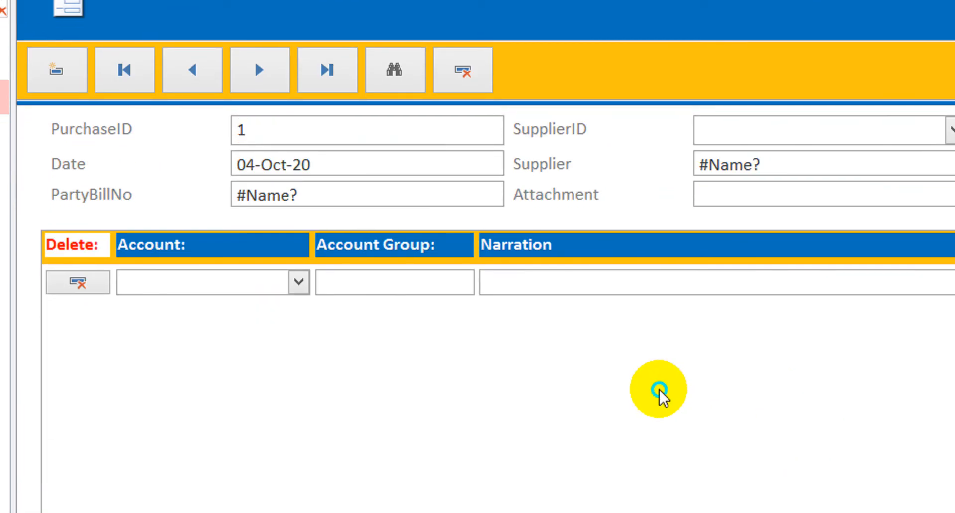
- Return the form to Design View and set the =Count(*) footer box's anchoring to Stretch Across Bottom
right_click(669, 433)
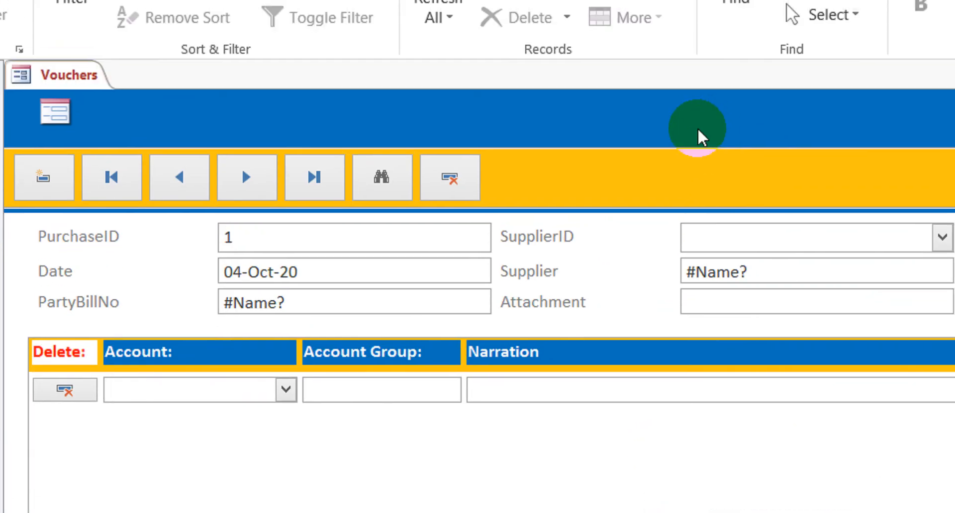
right_click(702, 124)
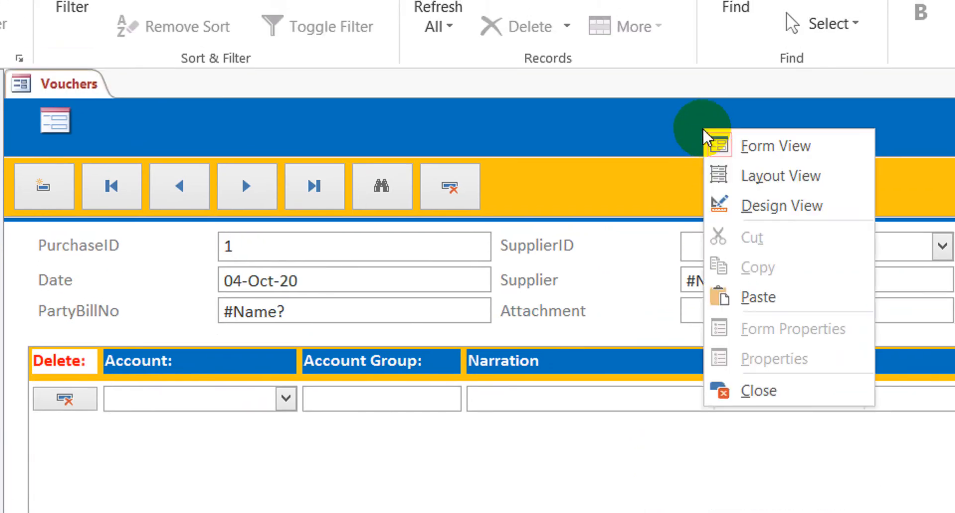
click(753, 206)
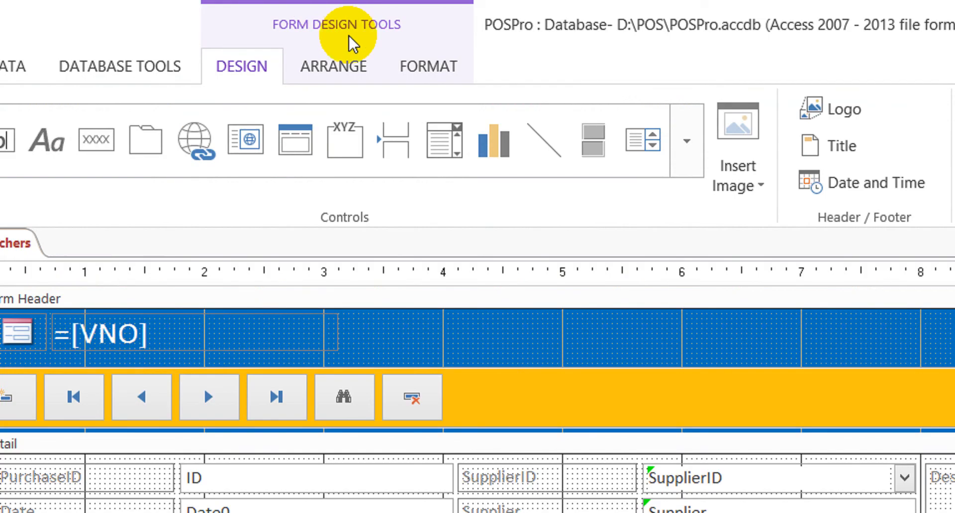
click(338, 68)
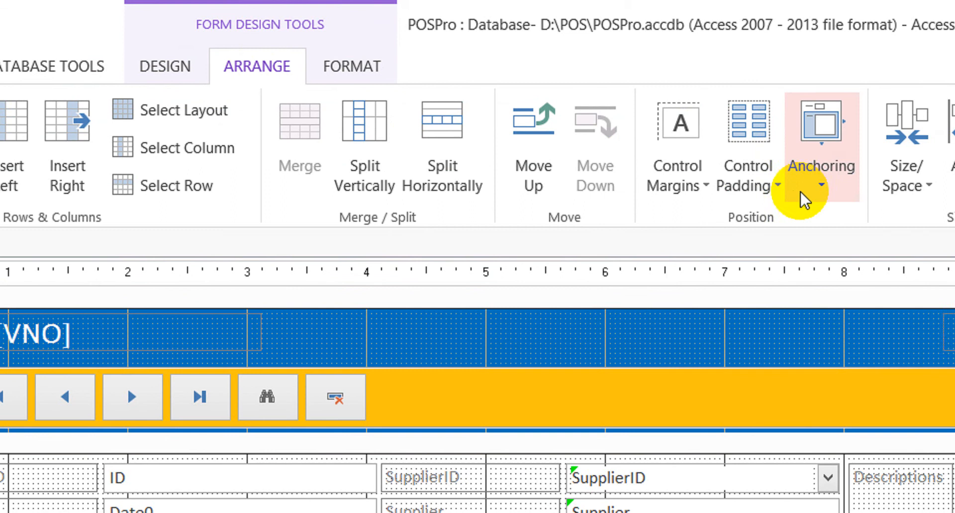
click(895, 189)
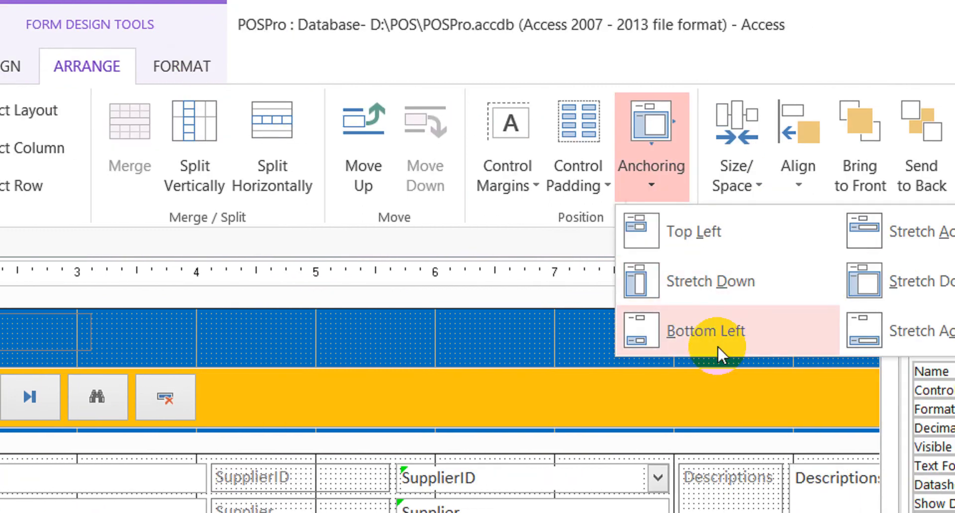
click(833, 343)
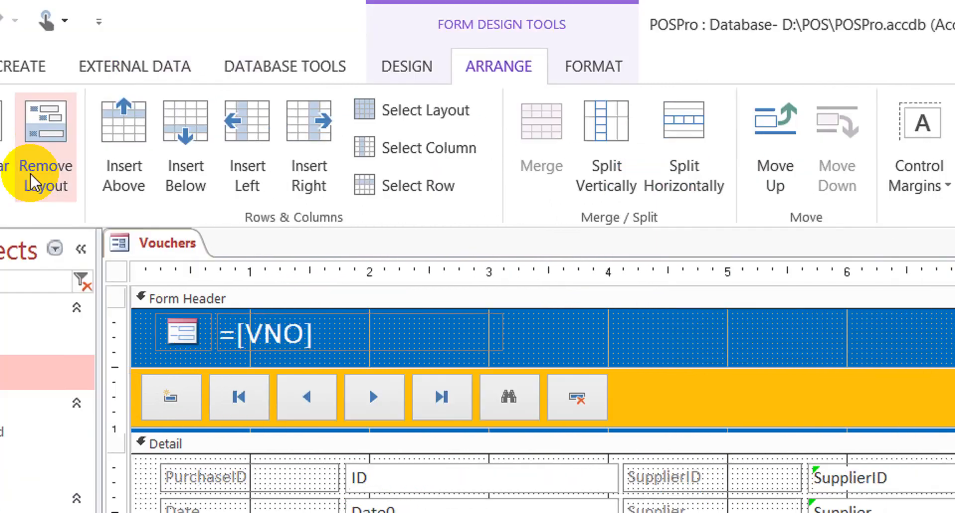
- Preview the form in Form View to check the re-anchored subform footer
click(119, 67)
click(33, 149)
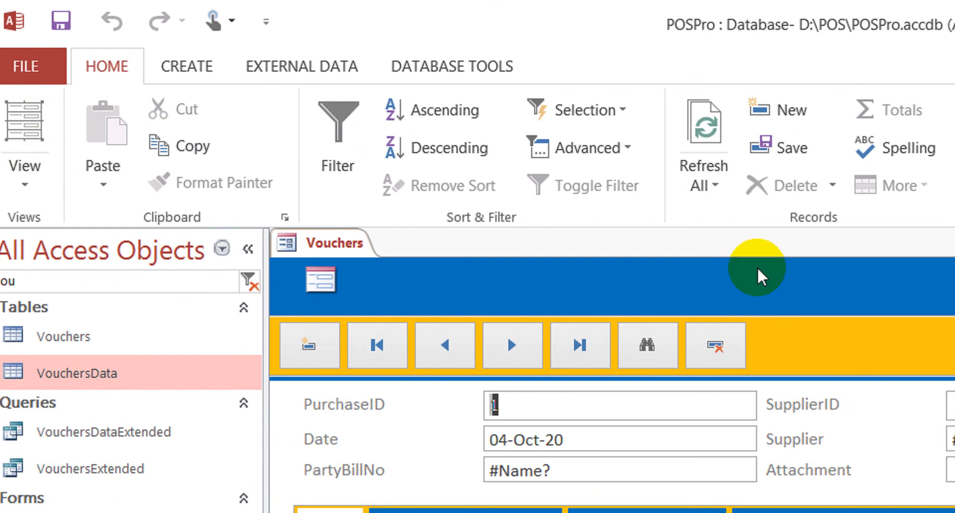
click(776, 274)
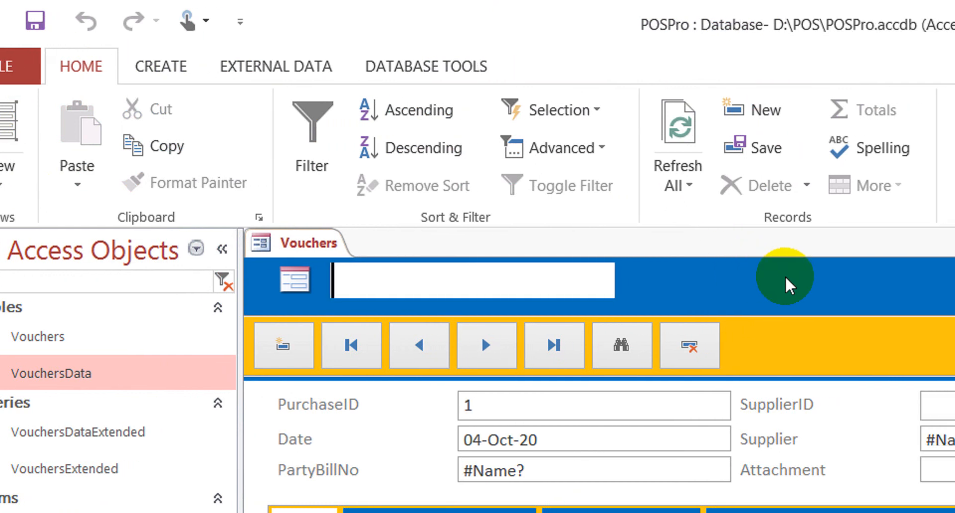
- Return the form to Design View and undo the accidental shift of the subform
right_click(808, 278)
click(818, 353)
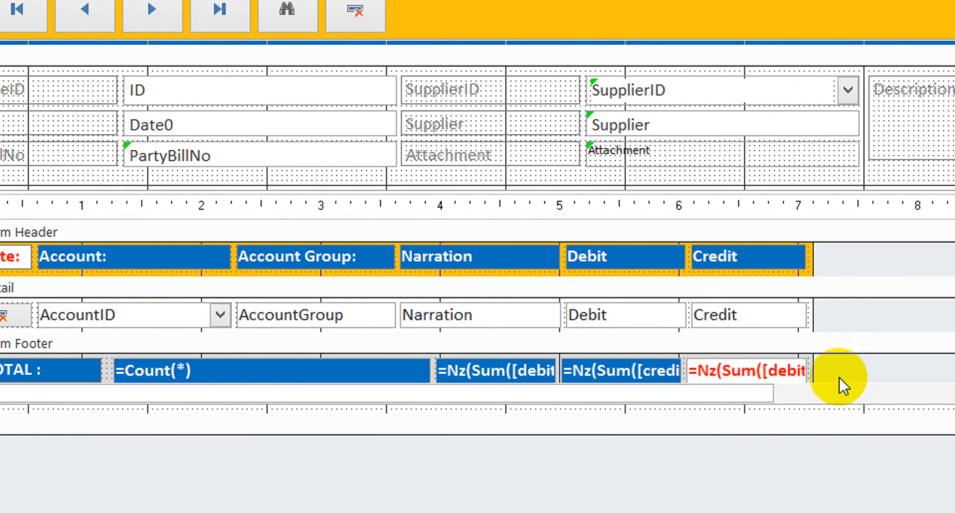
drag(691, 370, 664, 369)
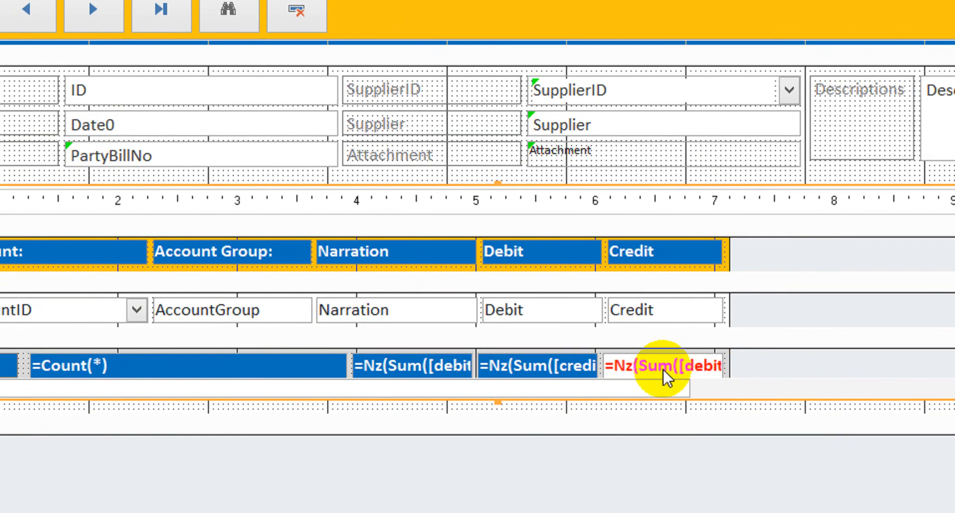
key(ctrl+z)
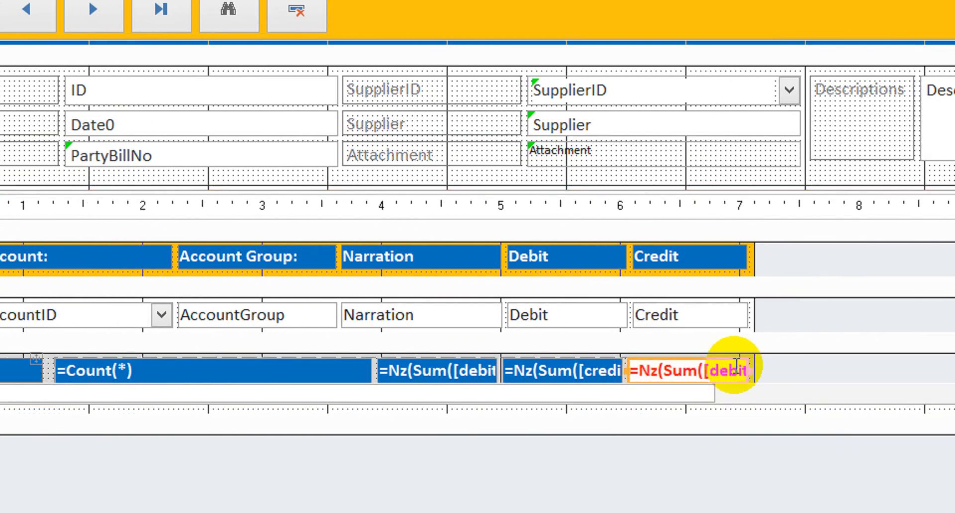
- Anchor the three Nz(Sum(...)) total boxes in the subform footer to Bottom Right and preview the form in Form View
click(574, 372)
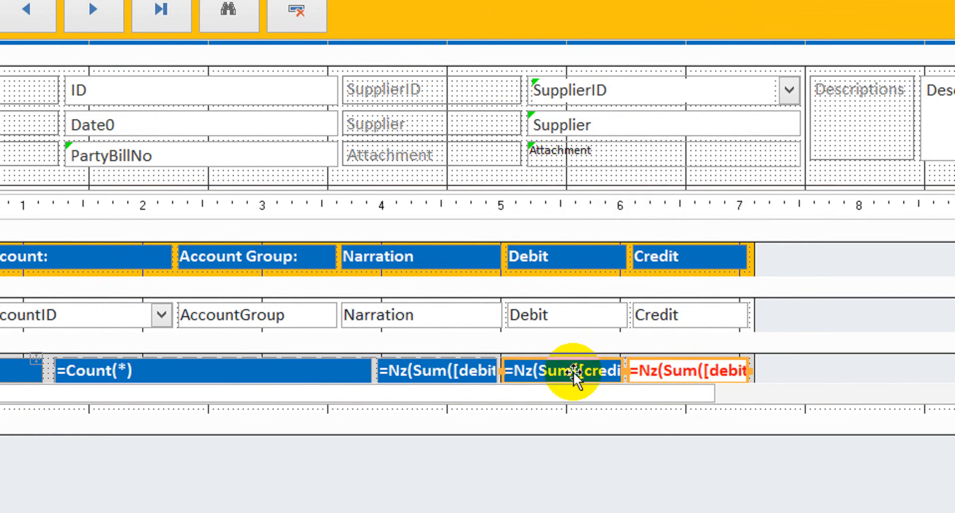
shift+click(469, 374)
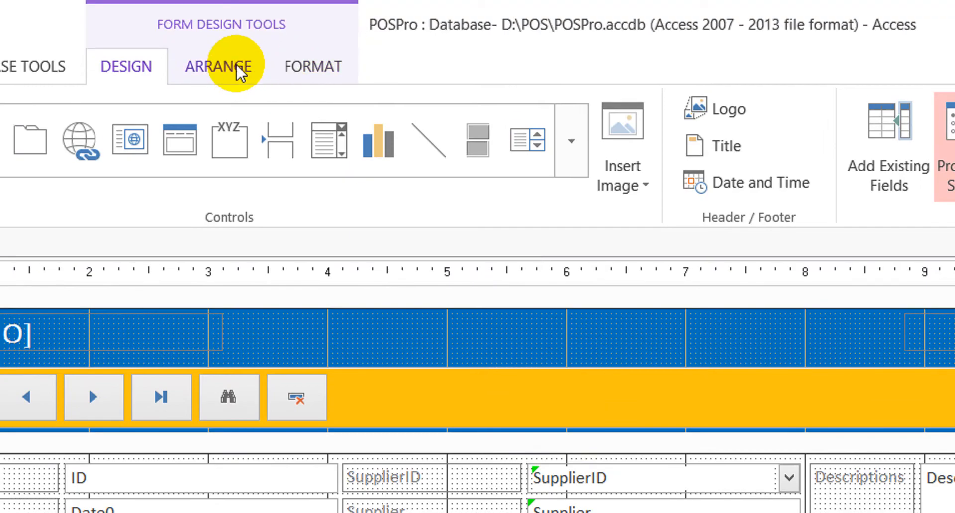
click(234, 67)
click(776, 184)
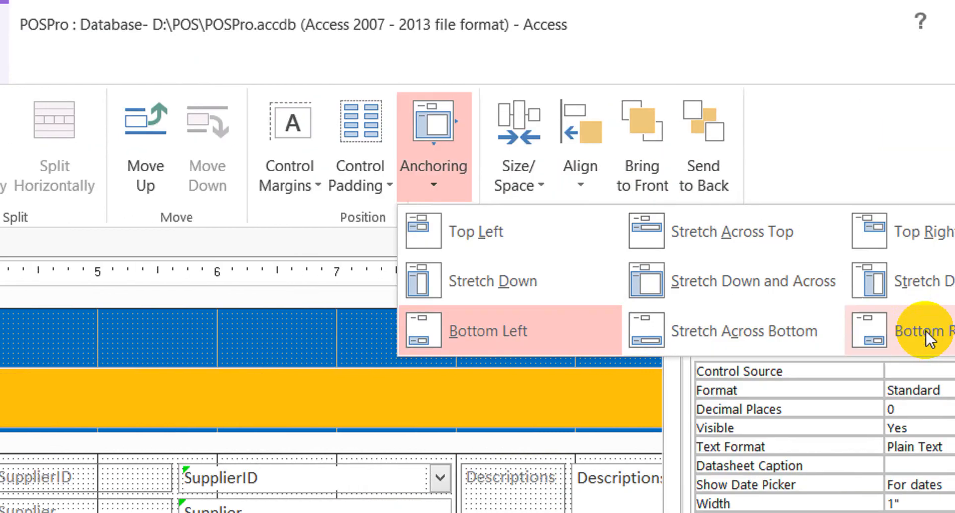
click(841, 332)
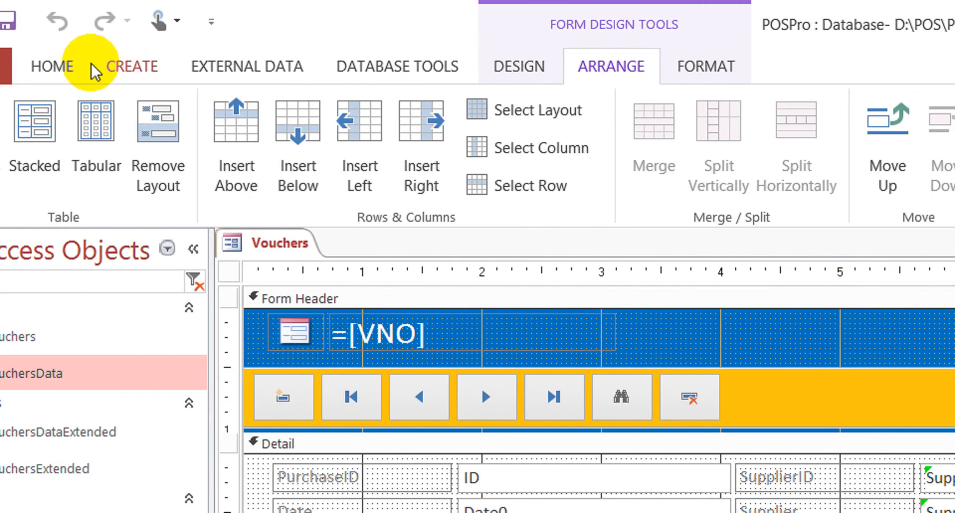
click(87, 67)
click(50, 114)
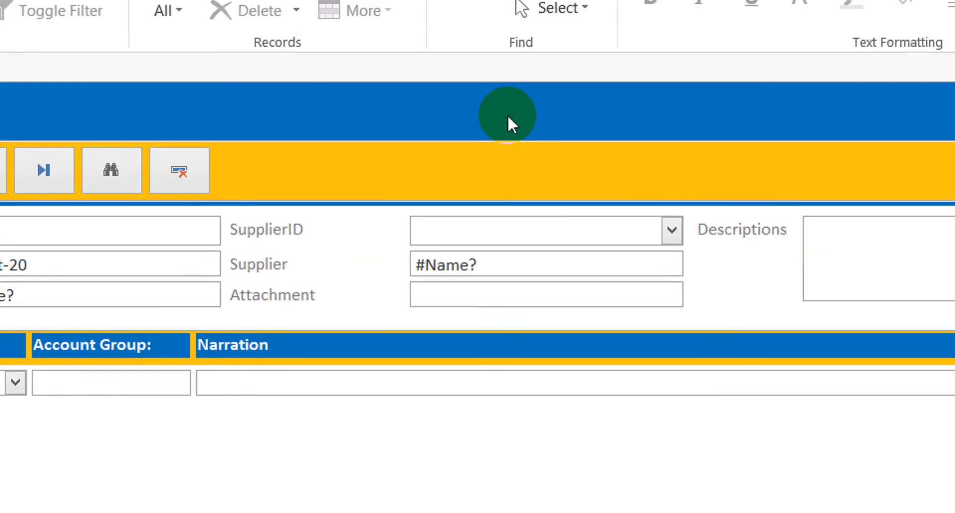
- Return the form to Design View and set the =Count(*) footer box's anchoring to Stretch Across Top
right_click(509, 128)
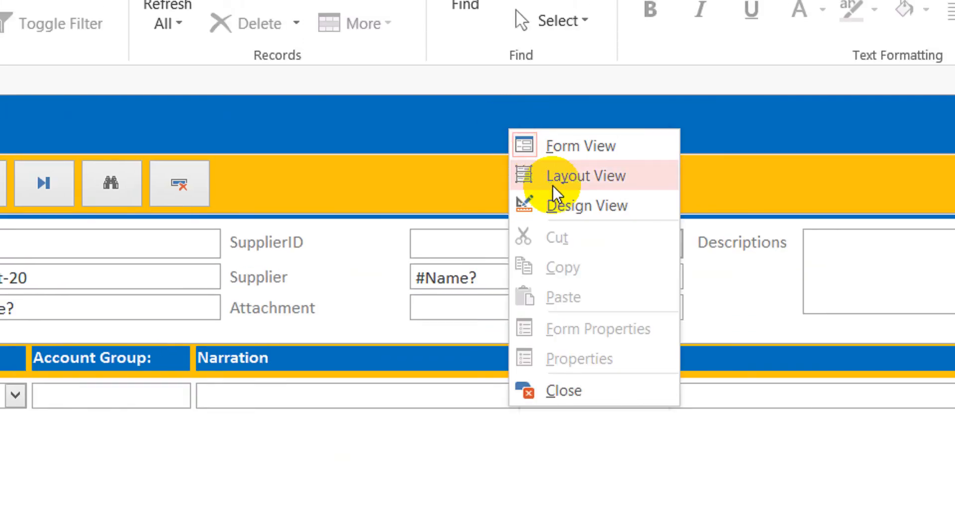
click(565, 203)
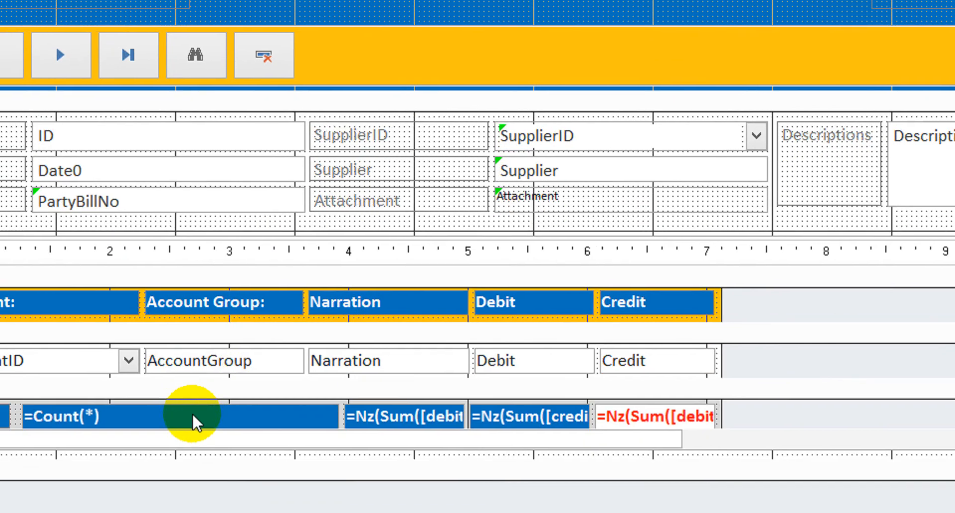
click(159, 507)
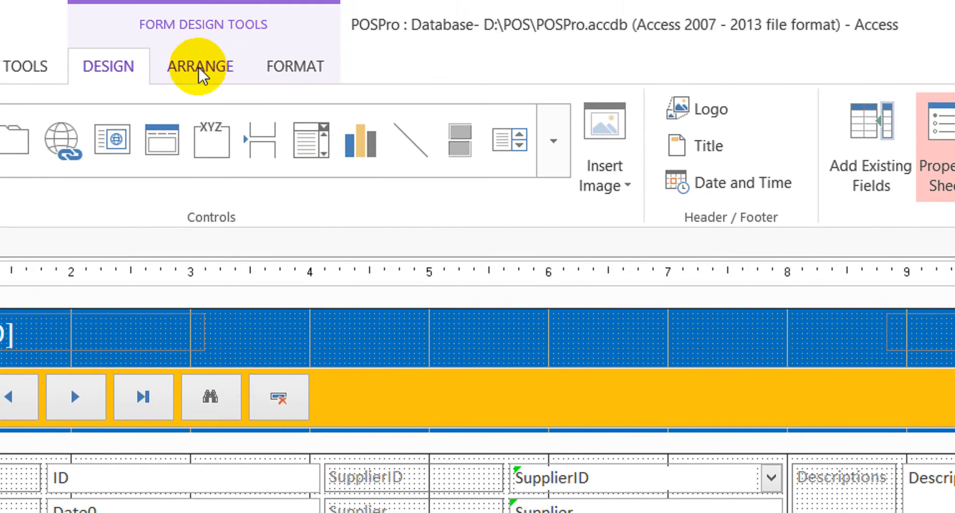
click(201, 75)
click(763, 195)
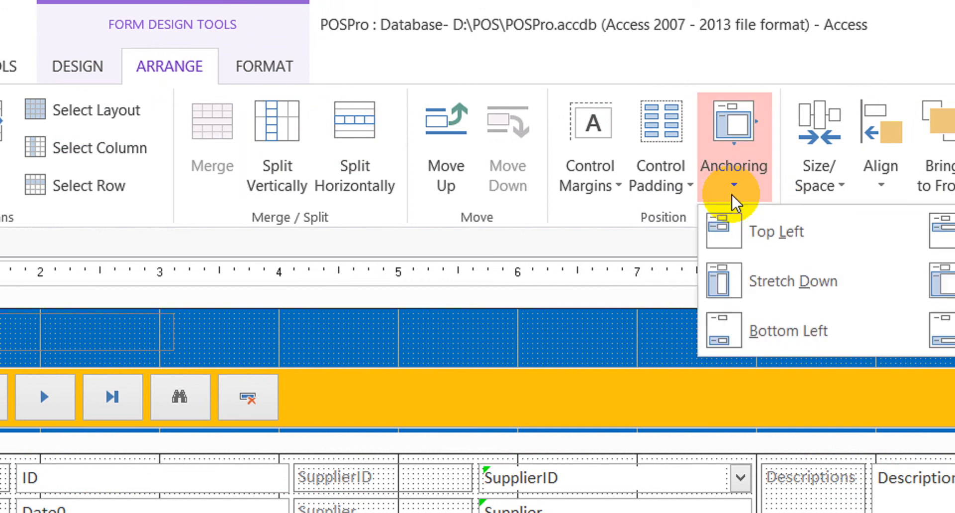
click(945, 232)
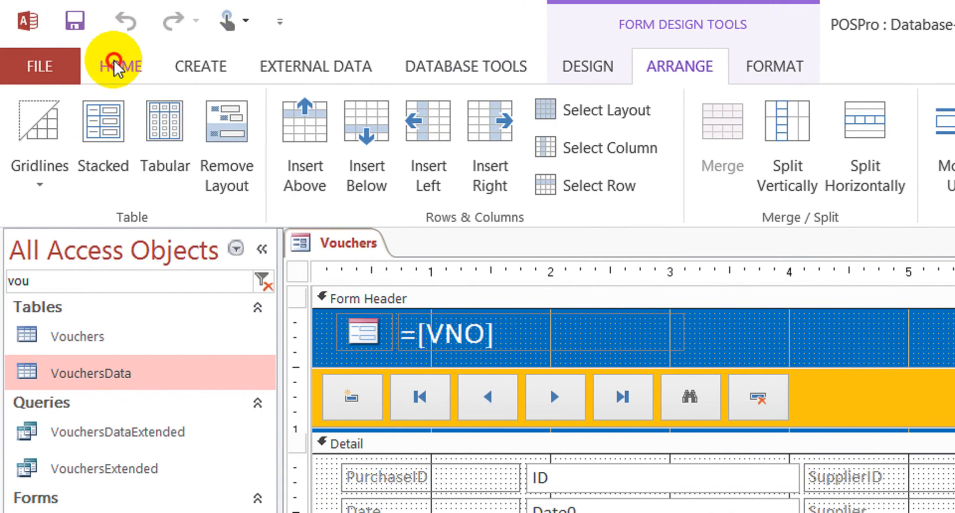
- Preview the form in Form View to check the footer with the changed =Count(*) anchoring
click(119, 64)
click(40, 130)
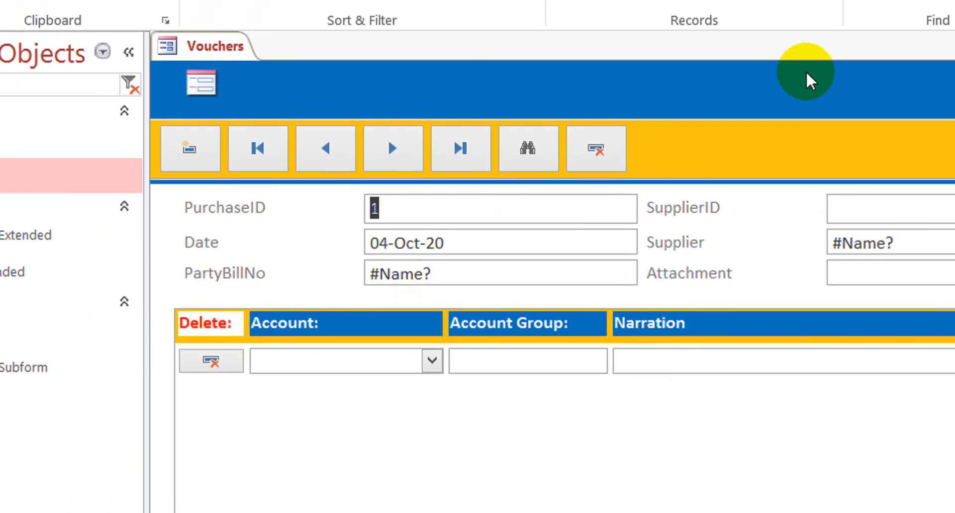
- Return the Vouchers form to Design View and show the list of existing fields available for it
click(871, 119)
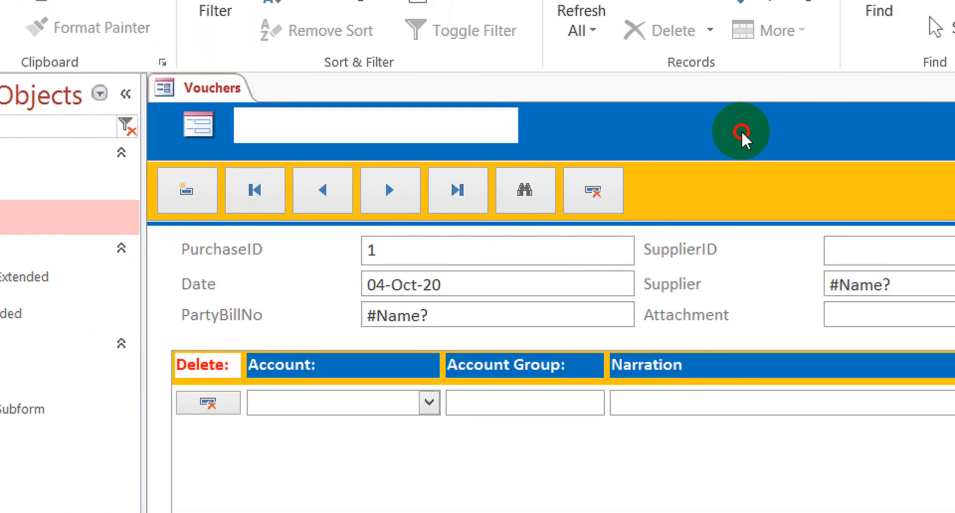
right_click(741, 134)
click(819, 204)
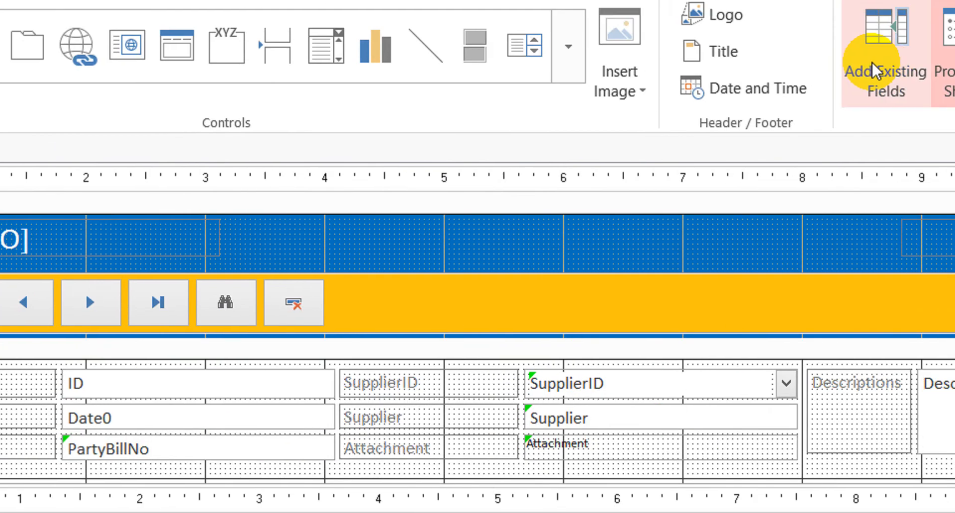
click(784, 120)
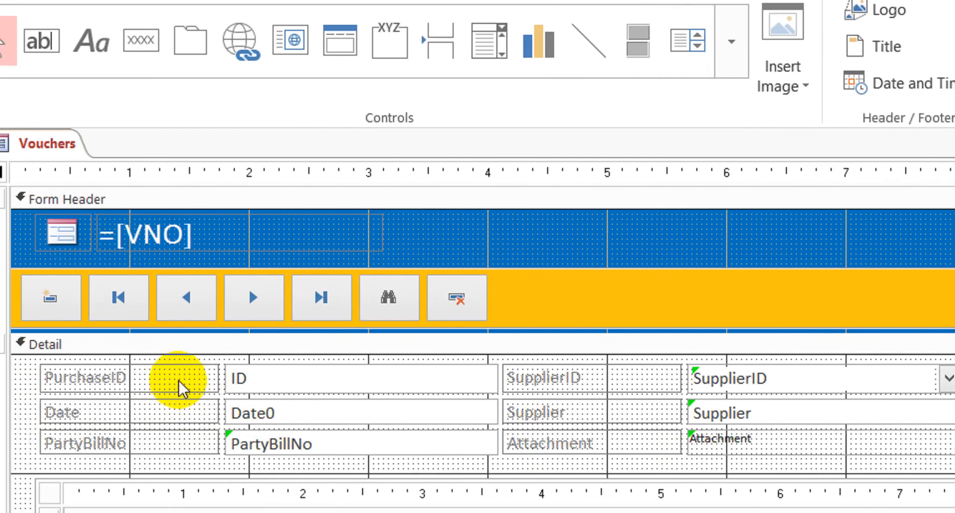
- Delete the PurchaseID label and its ID text box from the Detail section
click(198, 381)
click(199, 381)
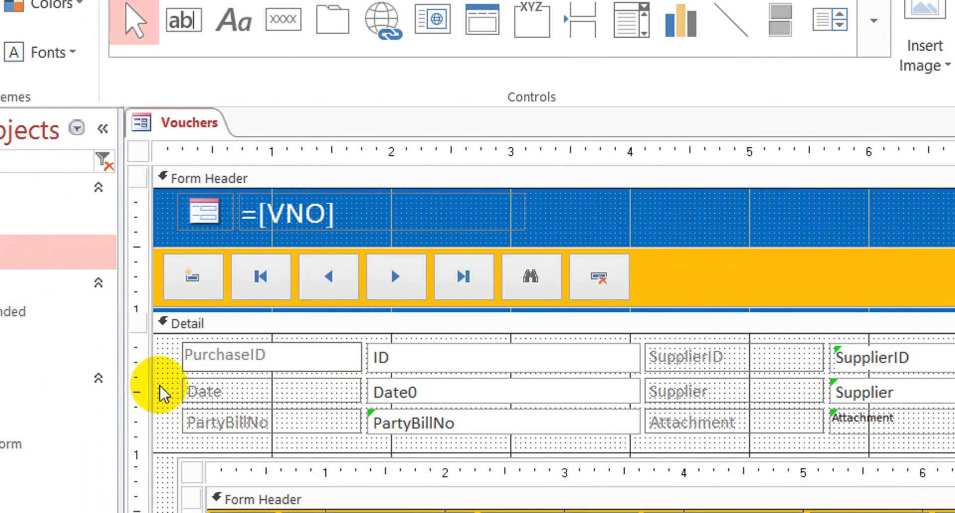
click(40, 403)
click(238, 358)
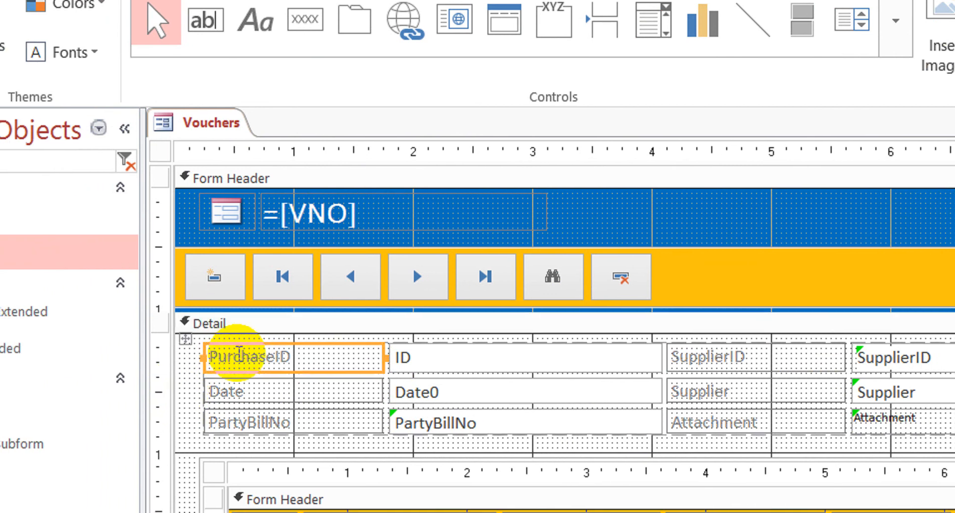
key(Delete)
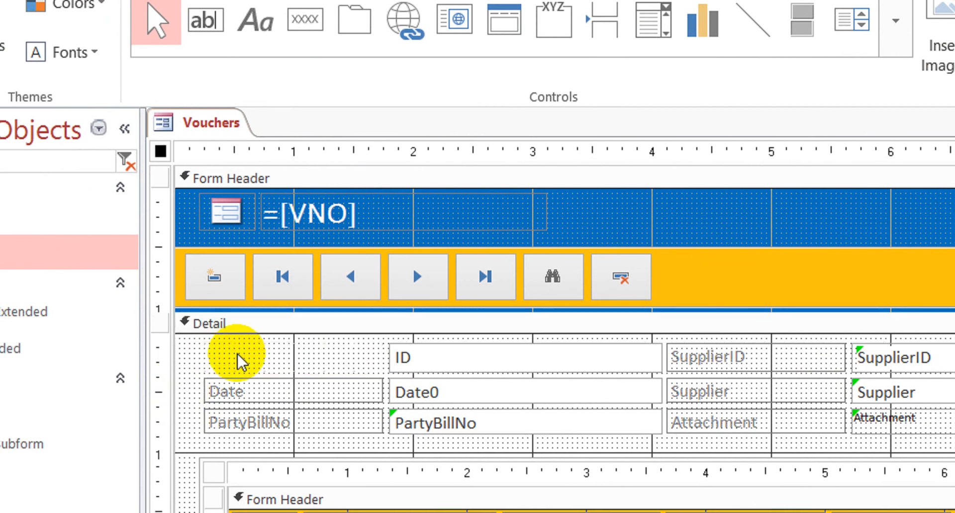
click(437, 361)
key(Delete)
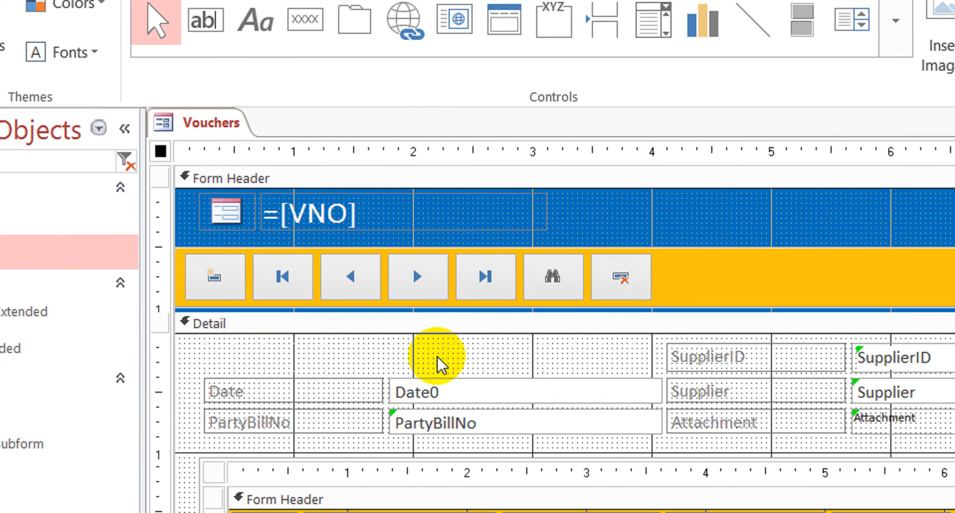
- Place the ID field in the form header at about ruler mark 5 and delete its attached label
click(756, 219)
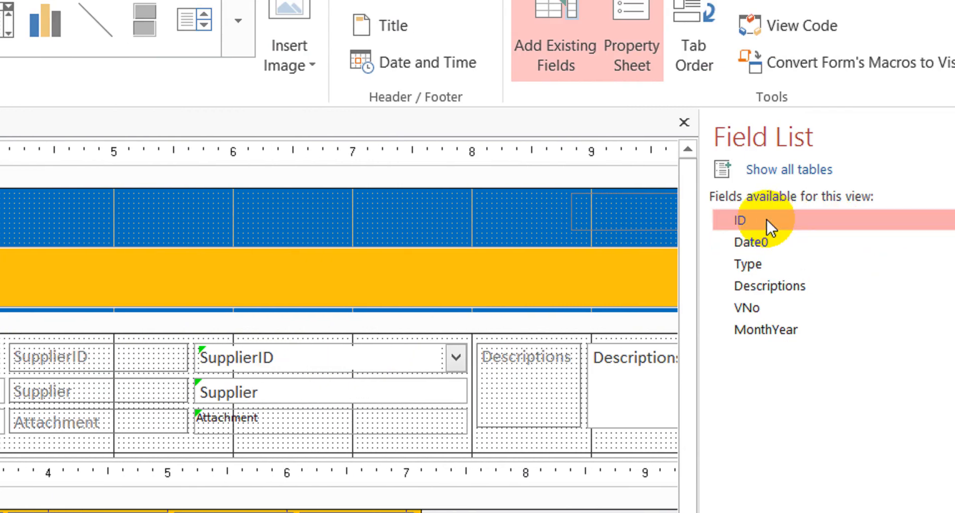
drag(757, 220, 102, 209)
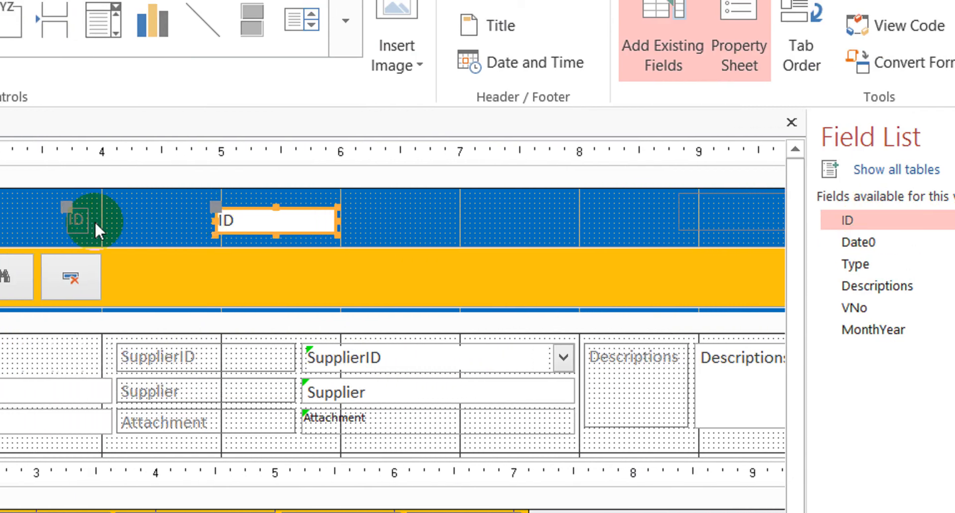
click(78, 222)
key(Delete)
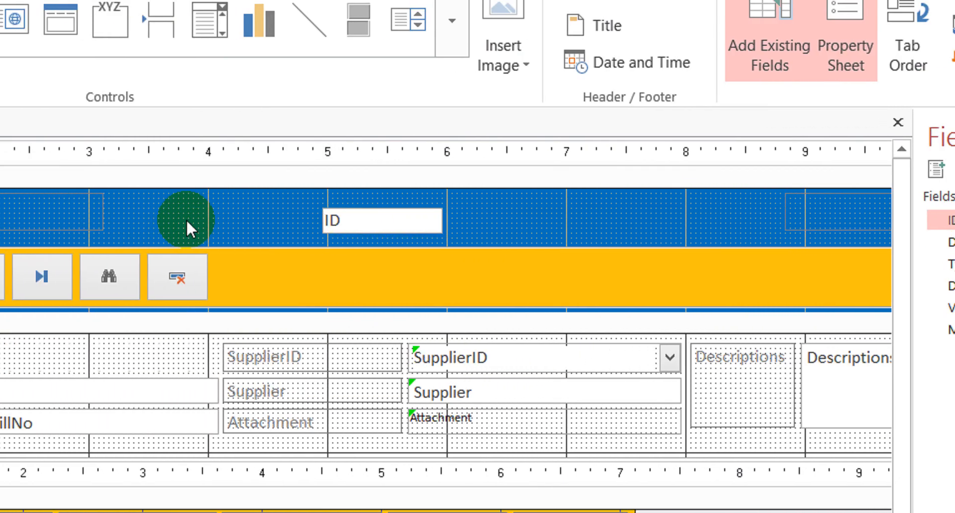
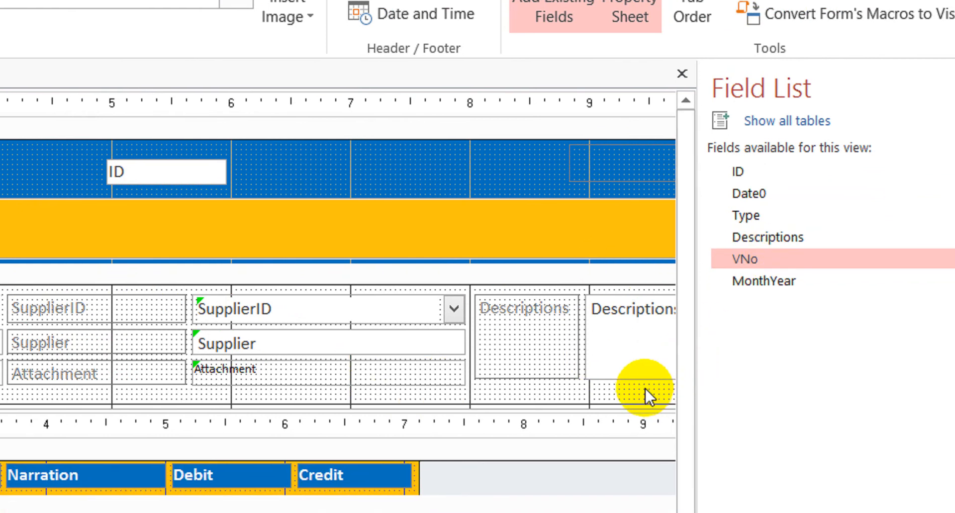
- Delete the SupplierID, Supplier, Attachment and Descriptions controls, and add the VNo field directly below Date in the stacked layout
drag(646, 405, 54, 316)
key(Delete)
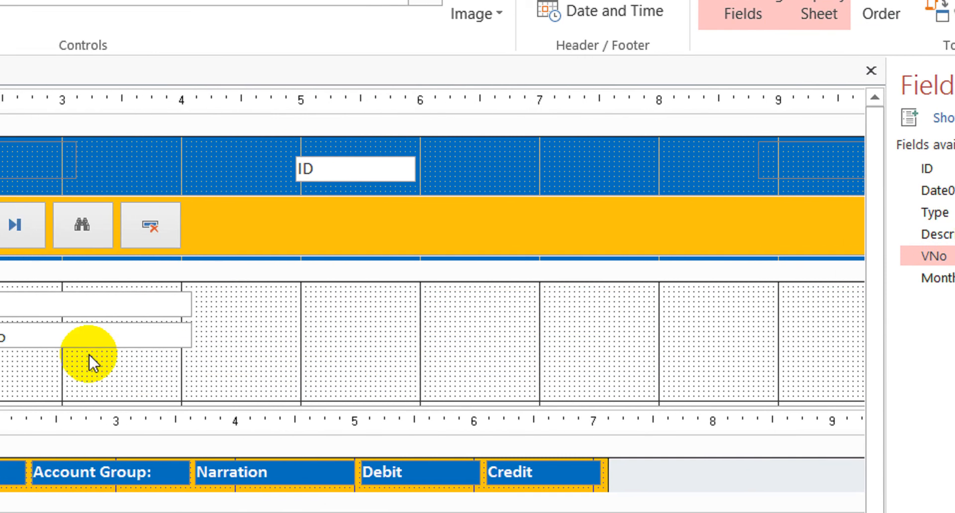
click(164, 366)
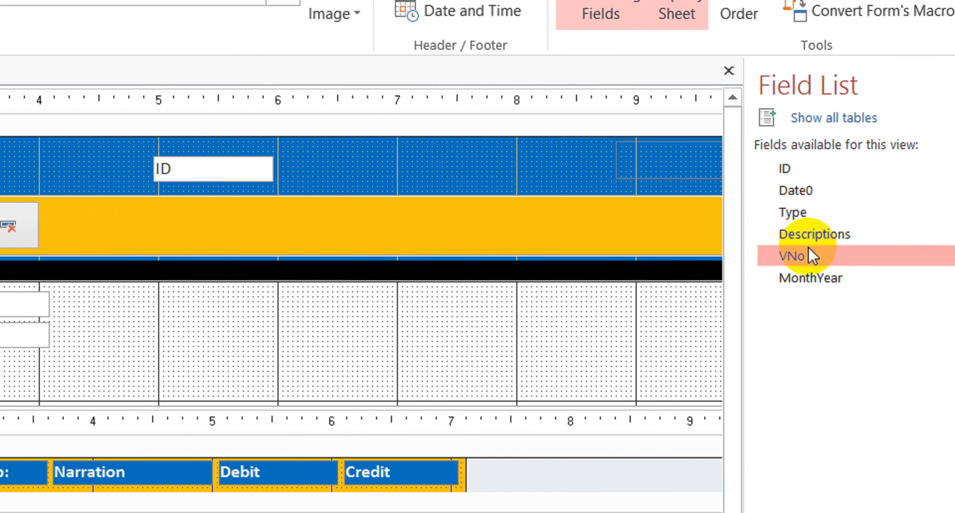
drag(777, 256, 192, 336)
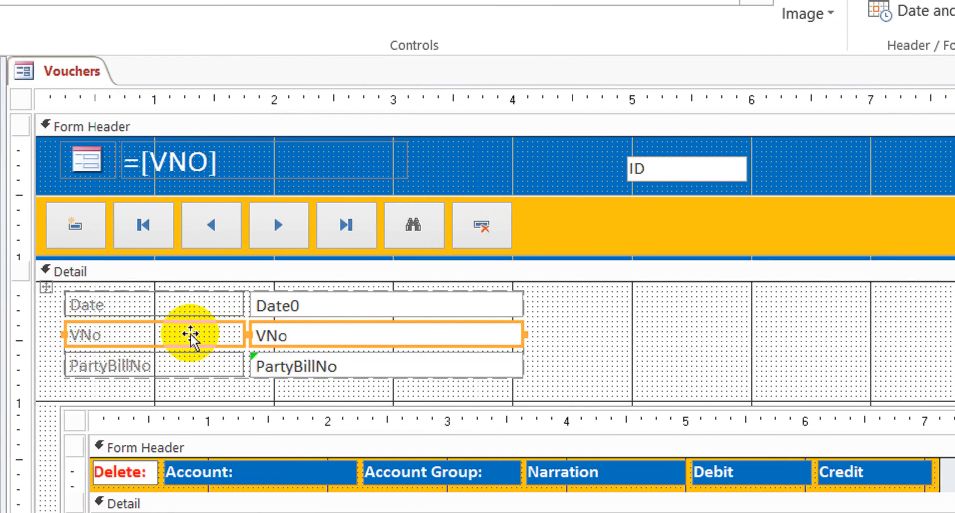
- Delete the PartyBillNo controls and insert the Type field between Date and VNo in the stacked layout
drag(544, 367, 103, 377)
key(Delete)
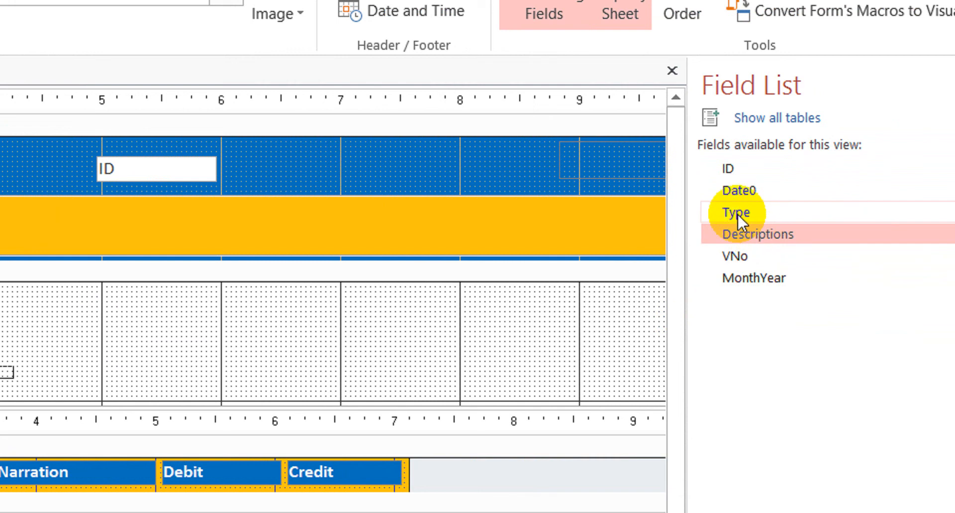
drag(736, 213, 196, 312)
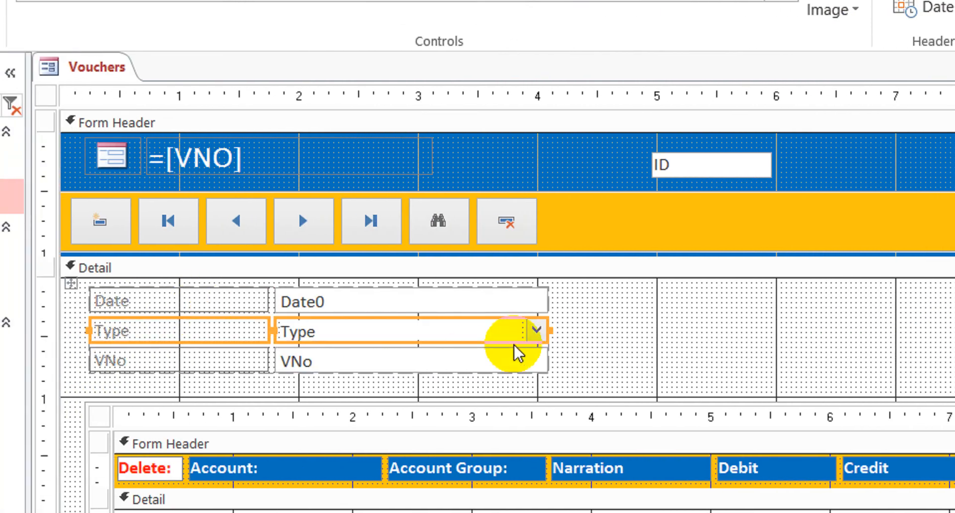
click(657, 350)
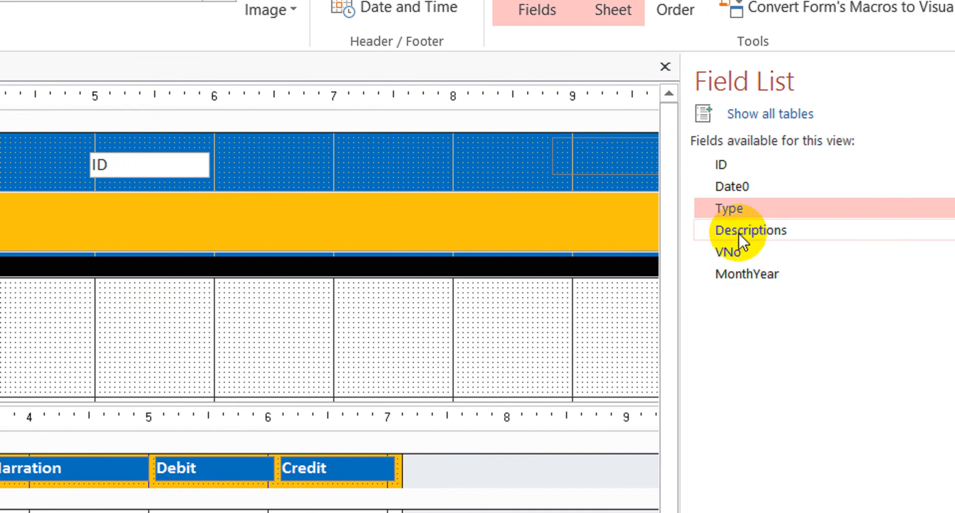
- Add the Descriptions field to the Detail section beside the Date, Type and VNo fields
click(759, 228)
drag(757, 226, 160, 306)
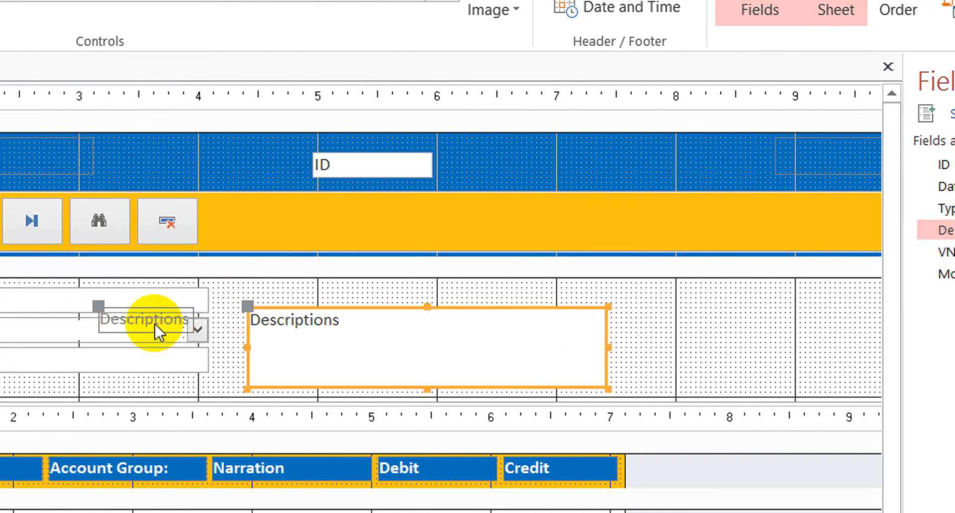
click(367, 308)
drag(463, 297, 464, 298)
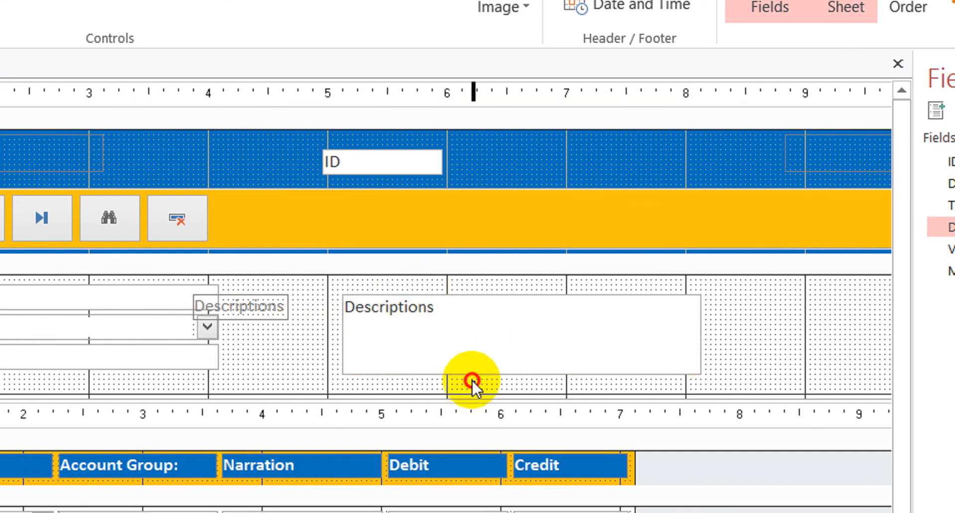
right_click(253, 289)
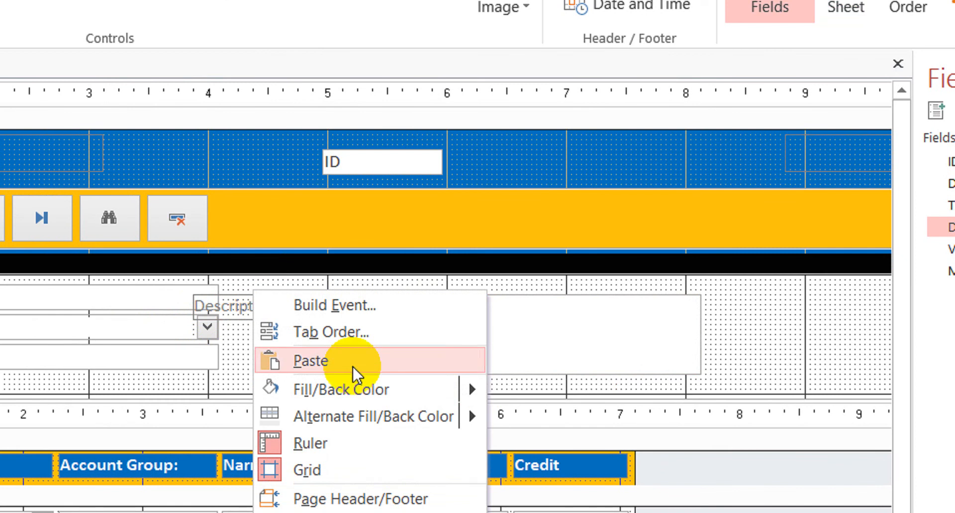
- Put the Descriptions label and text box into a Stacked layout and move it beside the Date field, with their top edges aligned
drag(757, 362, 240, 274)
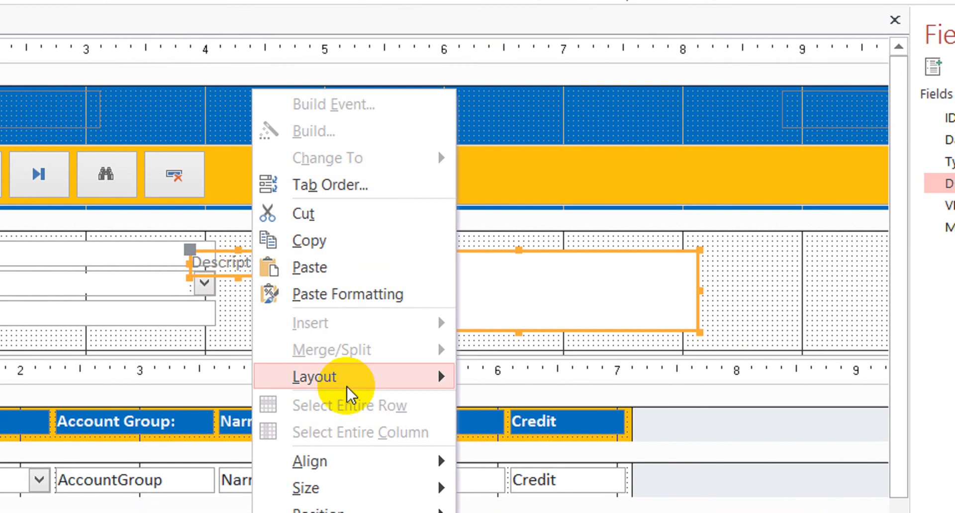
mouse_move(361, 398)
click(547, 406)
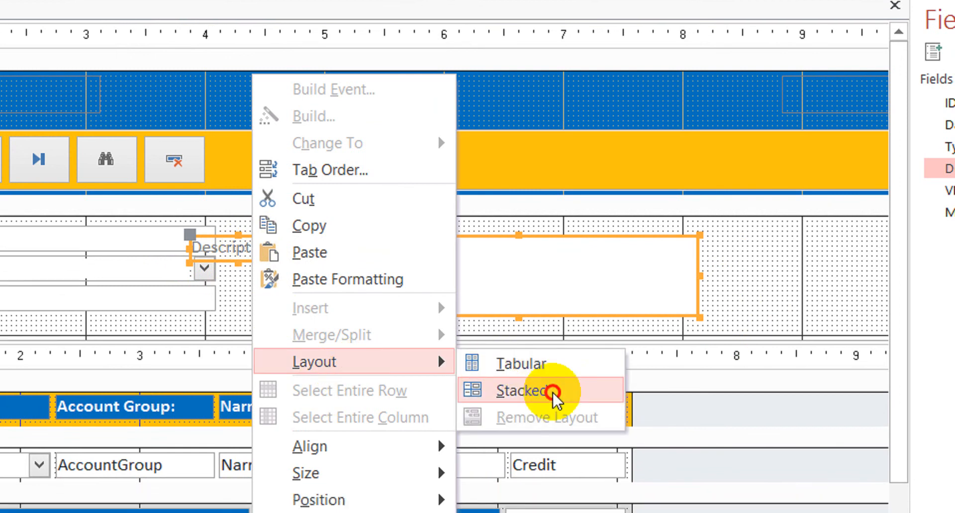
drag(204, 216, 244, 211)
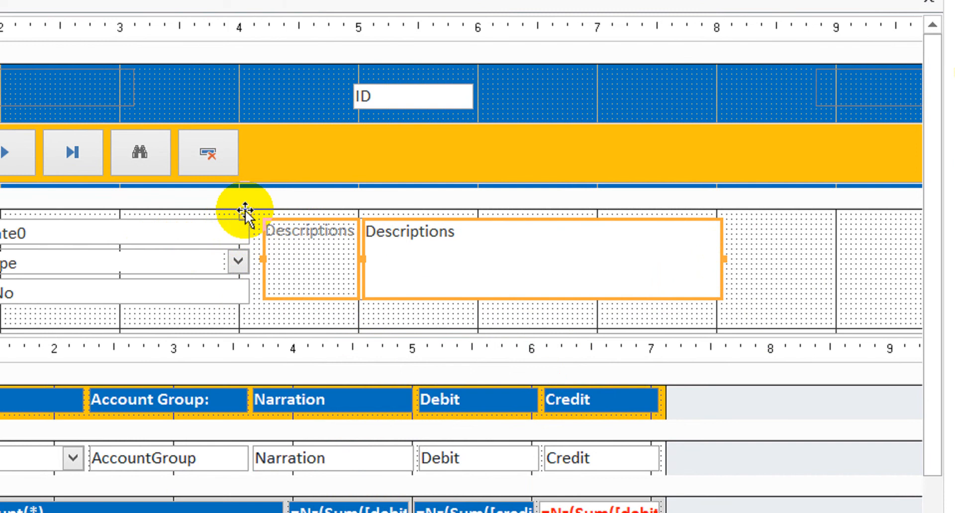
- Increase the height of the Descriptions layout slightly to match the bottom edge of the VNo field
click(763, 272)
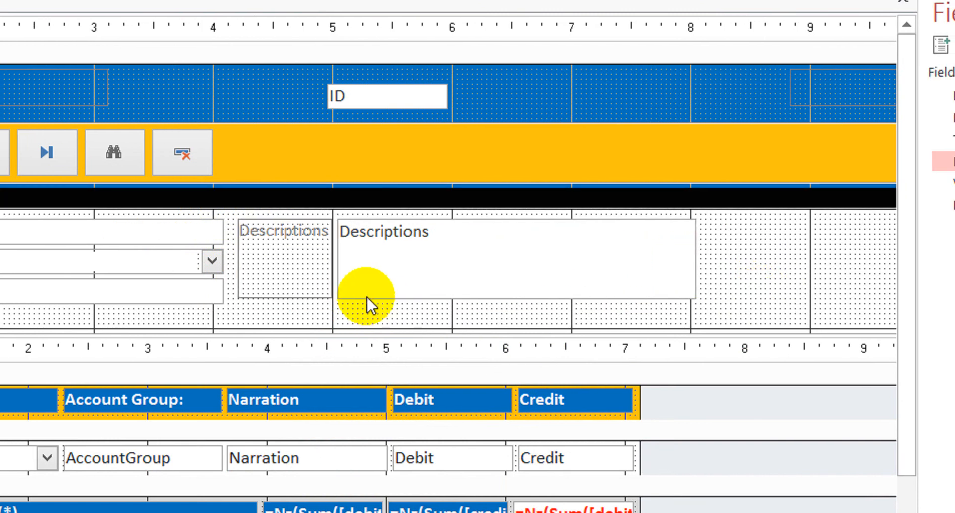
click(288, 257)
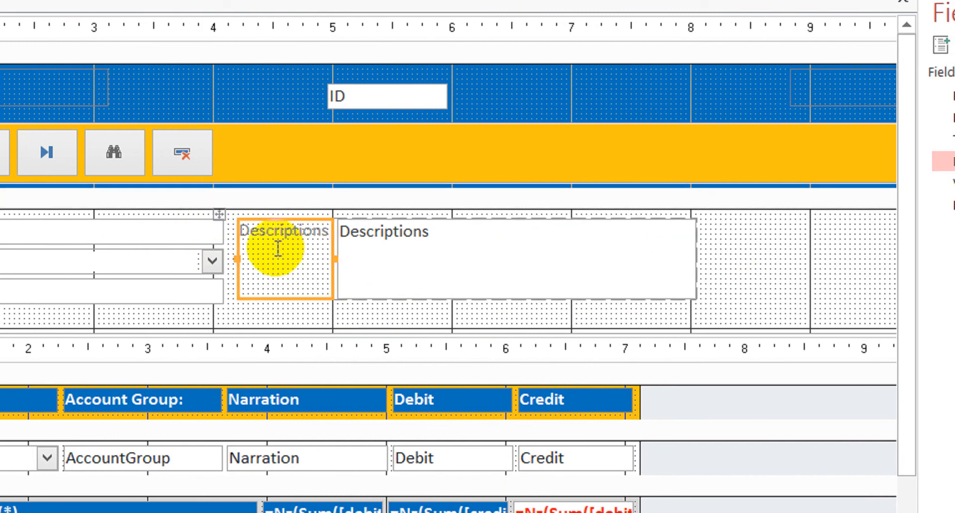
click(217, 215)
drag(215, 216, 215, 216)
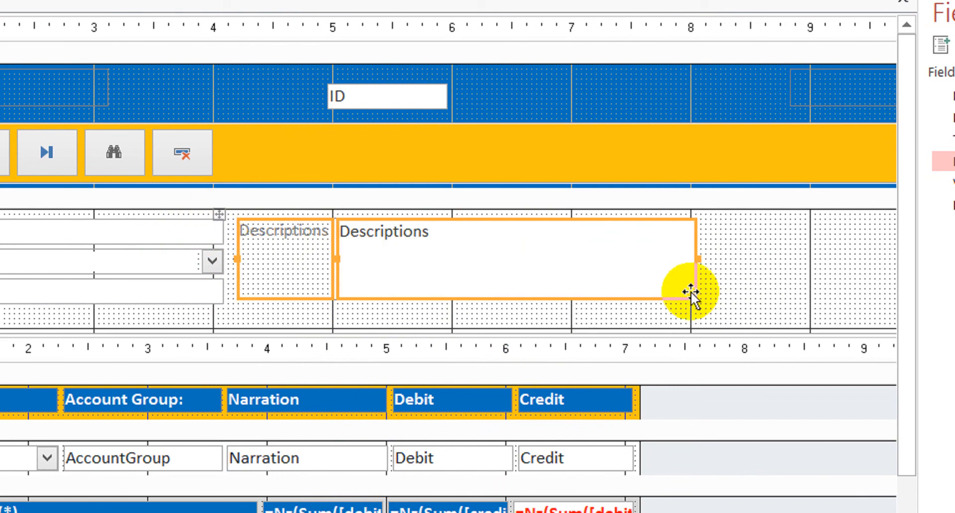
click(780, 273)
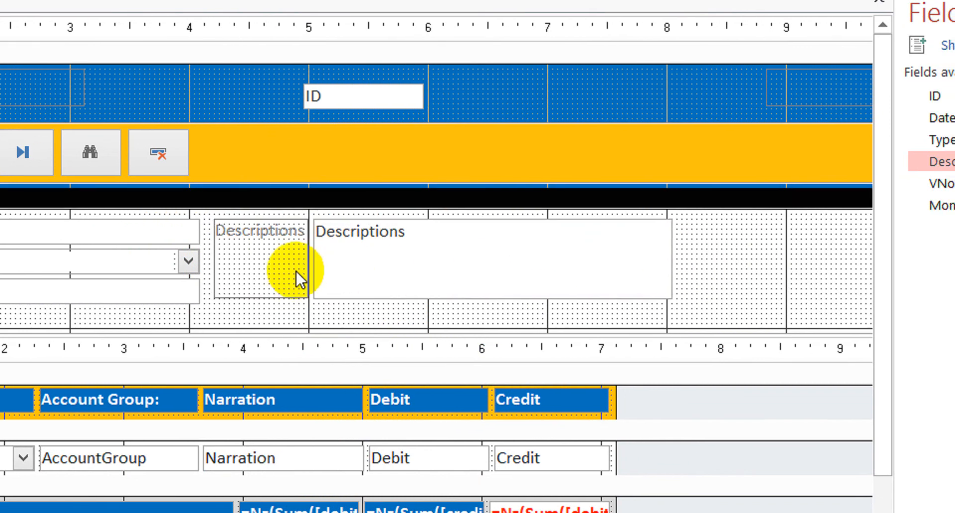
click(290, 269)
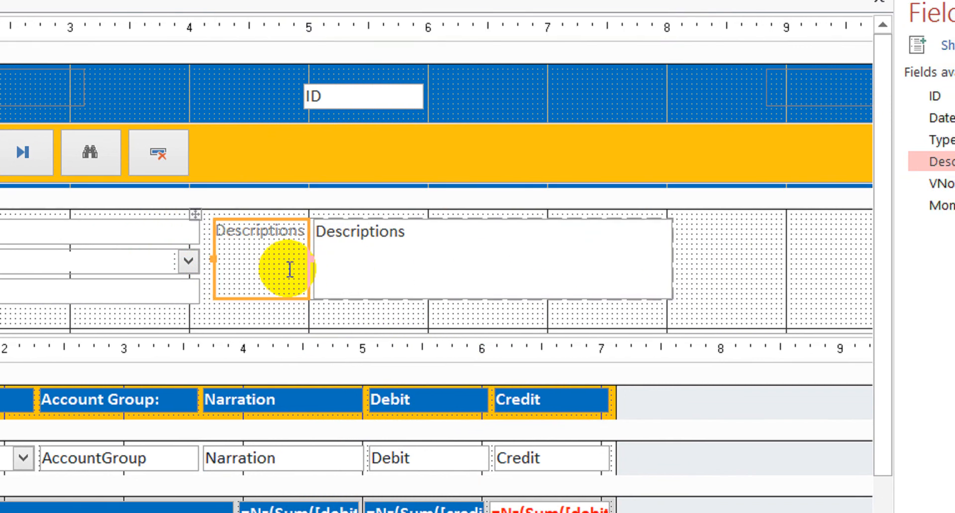
key(shift+Down)
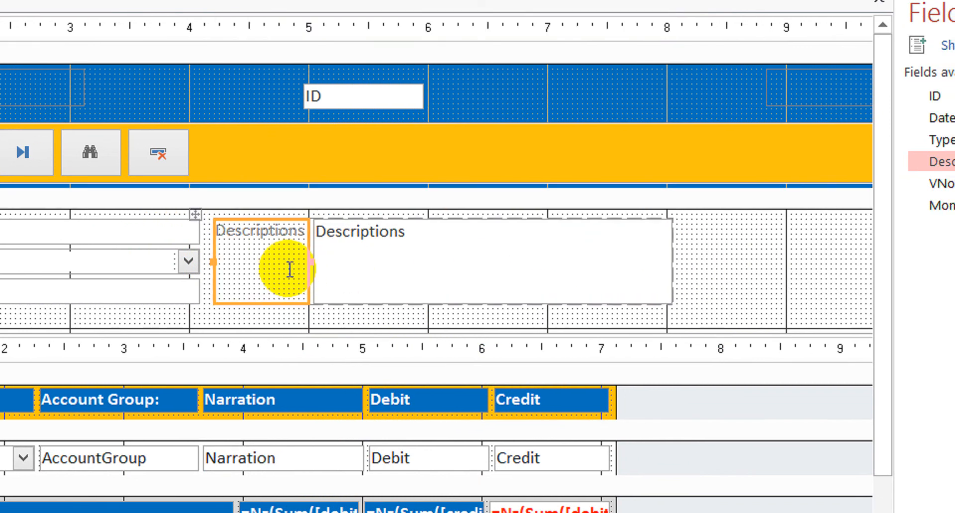
- Move the subform up close beneath the voucher fields and shorten the Detail section below it
click(56, 338)
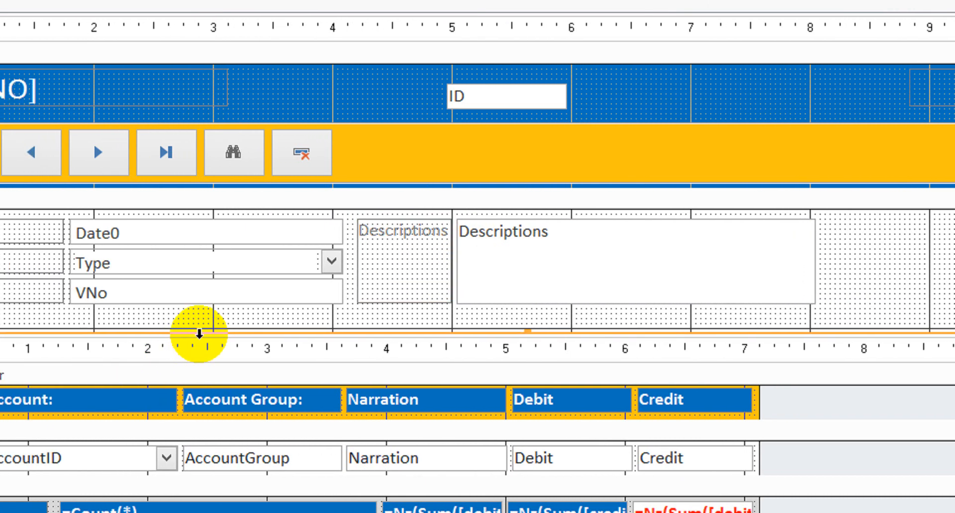
key(Up)
key(Up)
key(Up)
key(Up)
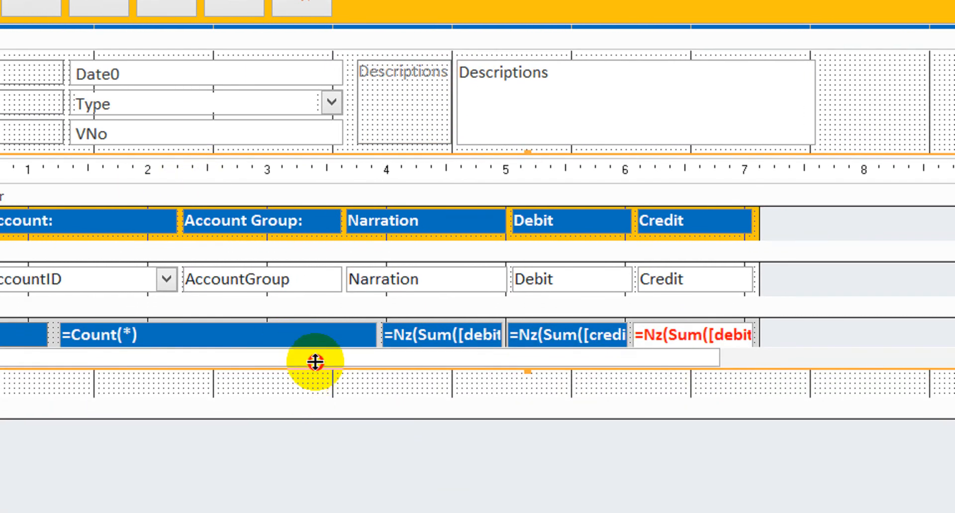
drag(315, 362, 315, 359)
click(425, 428)
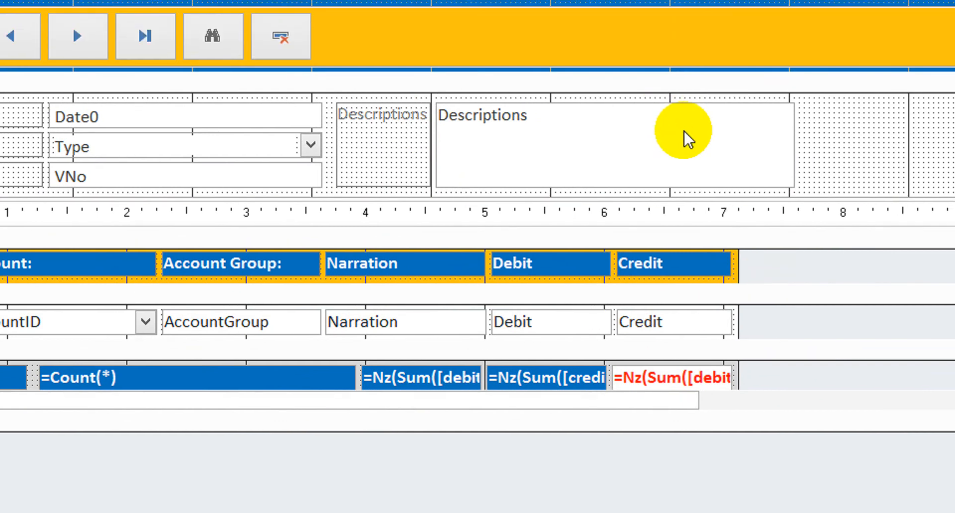
- Widen the Descriptions text box to about the 11-inch mark, near the form's edge, and anchor it with Stretch Across Top
click(706, 49)
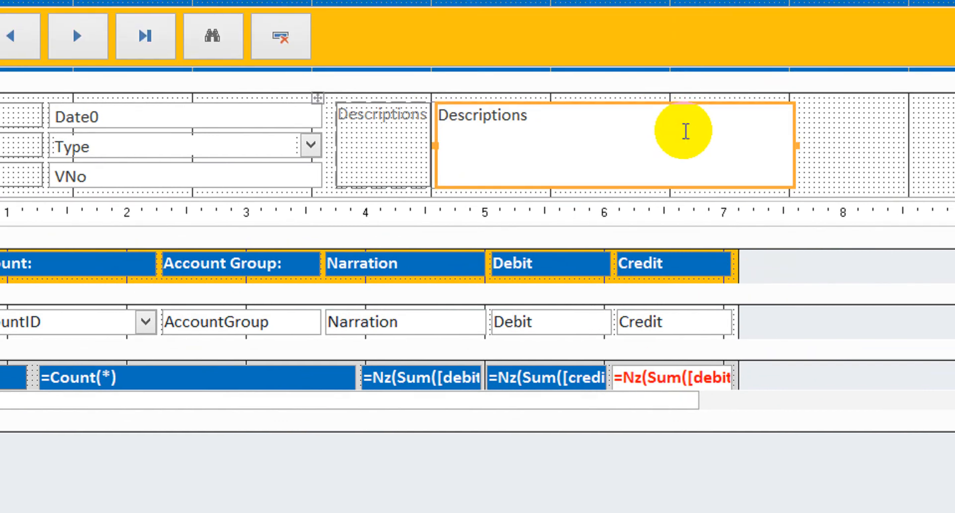
drag(329, 461, 651, 386)
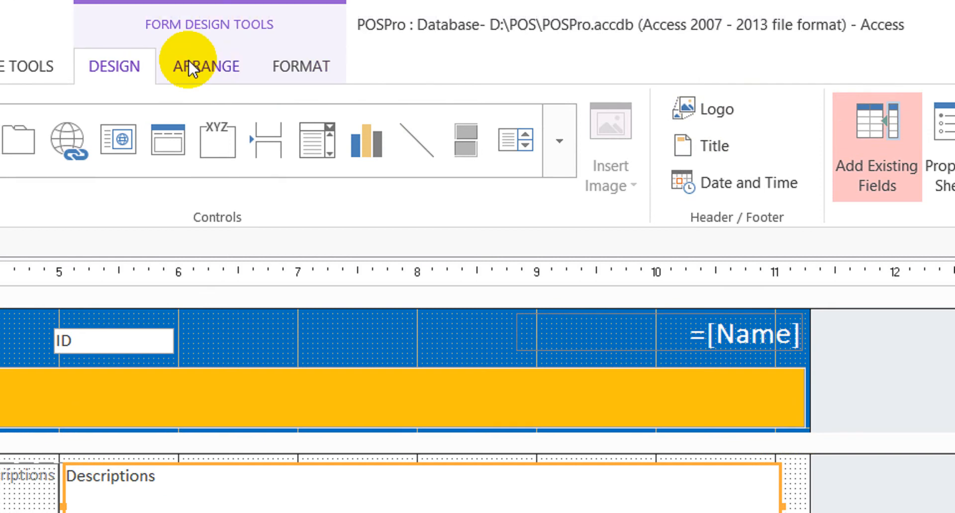
click(192, 69)
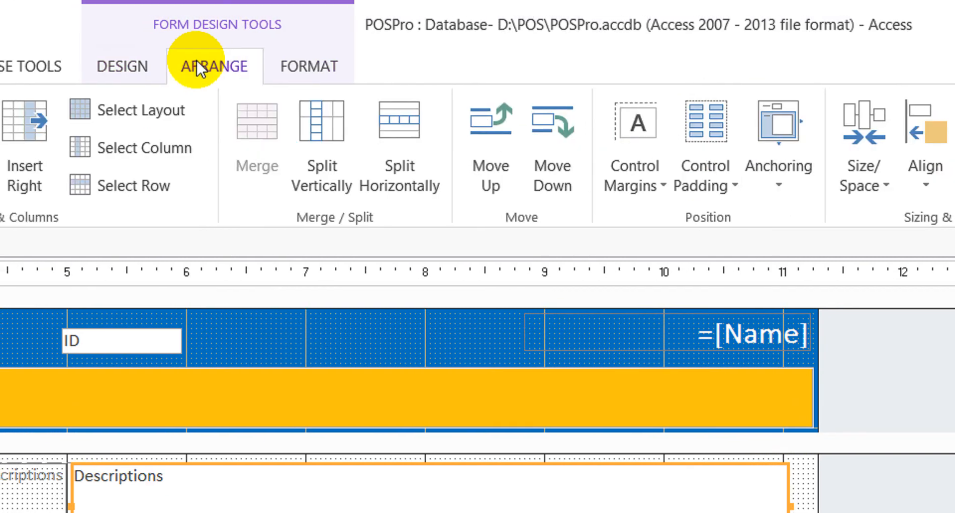
click(744, 175)
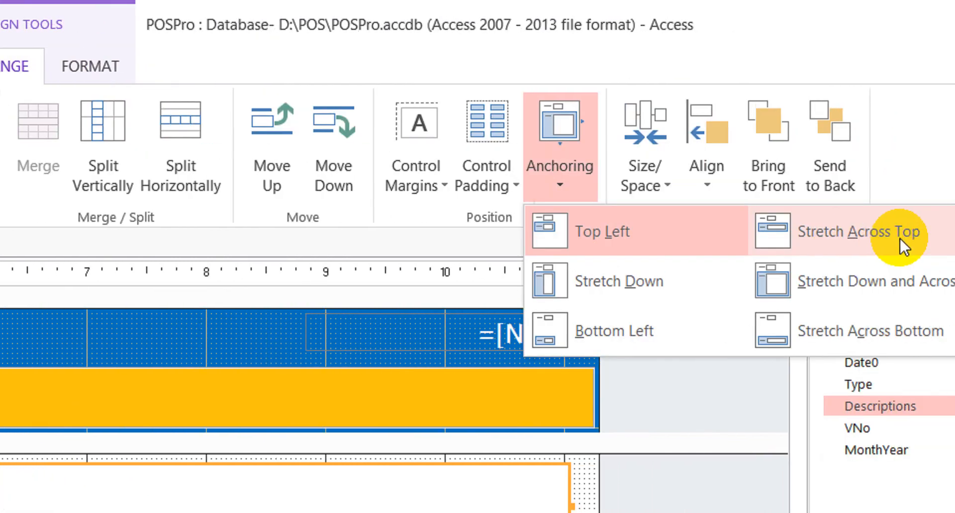
click(954, 233)
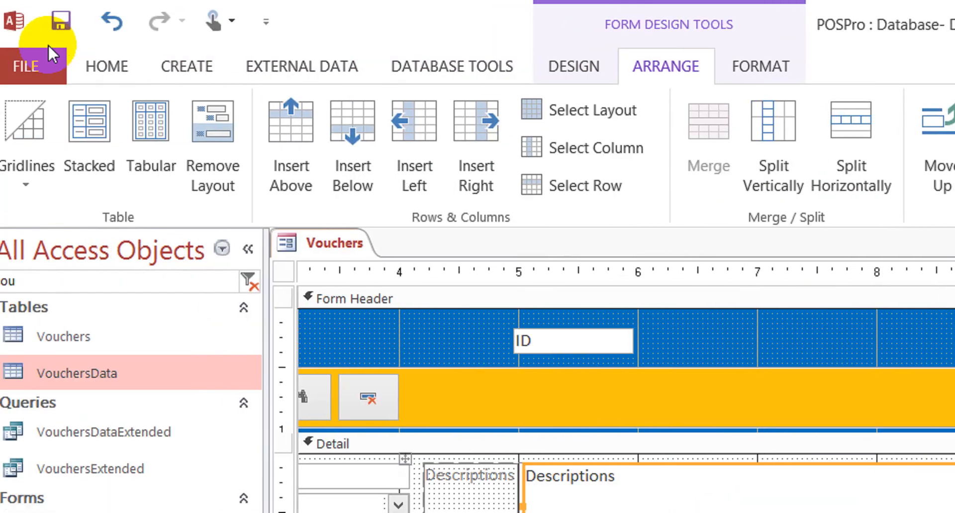
- Switch to Form View and examine the Type combo box's choices and its editable list of items, leaving the list as it is
click(117, 66)
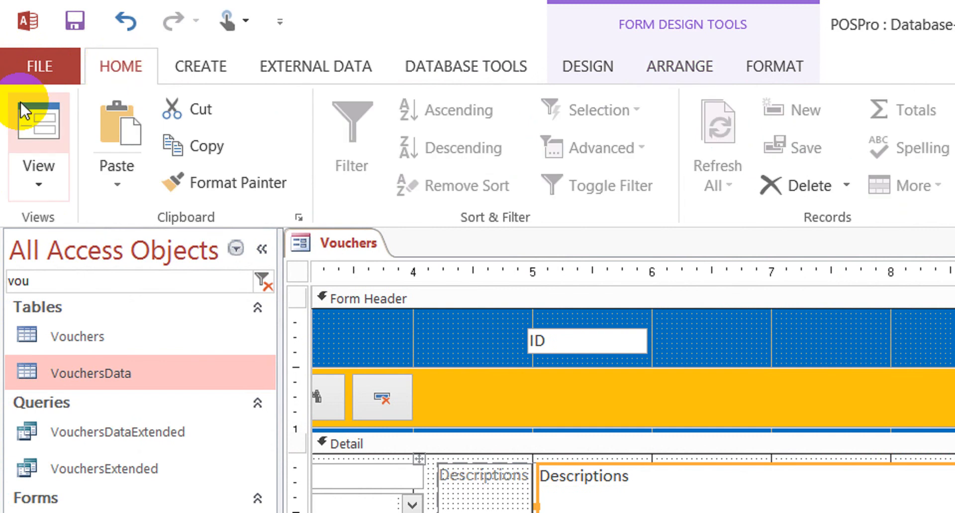
click(19, 102)
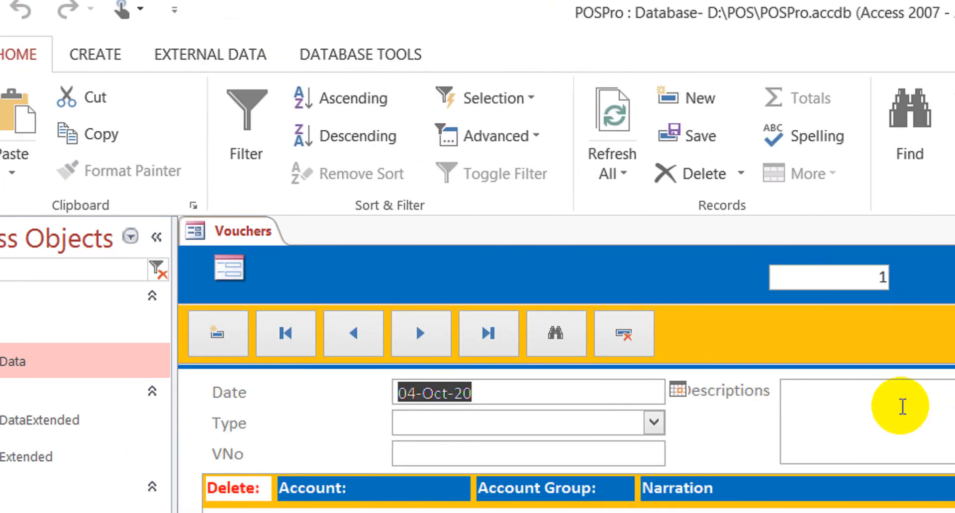
click(954, 433)
click(478, 343)
click(484, 358)
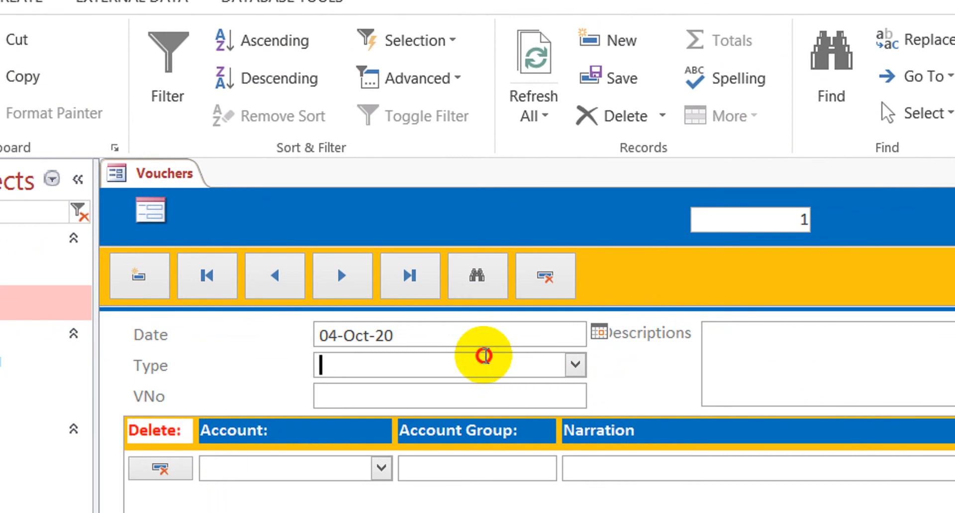
click(575, 369)
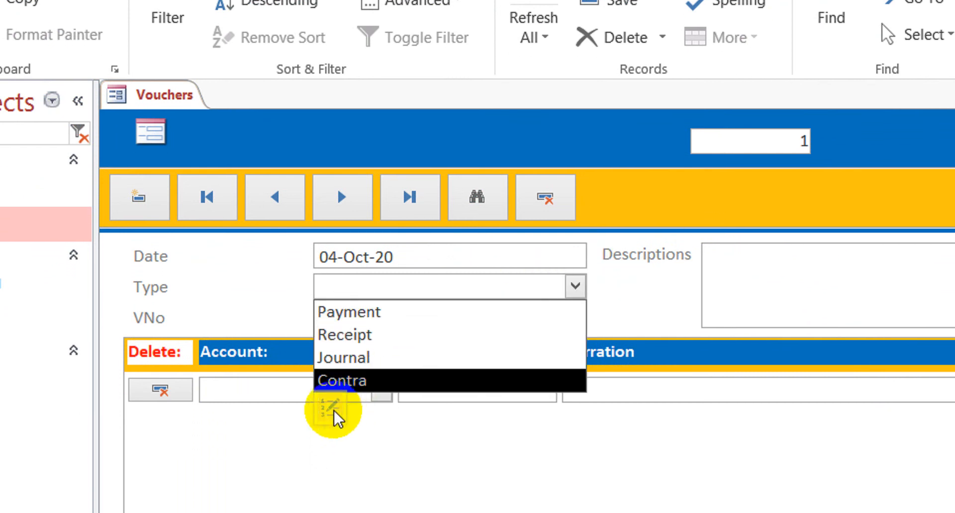
click(331, 449)
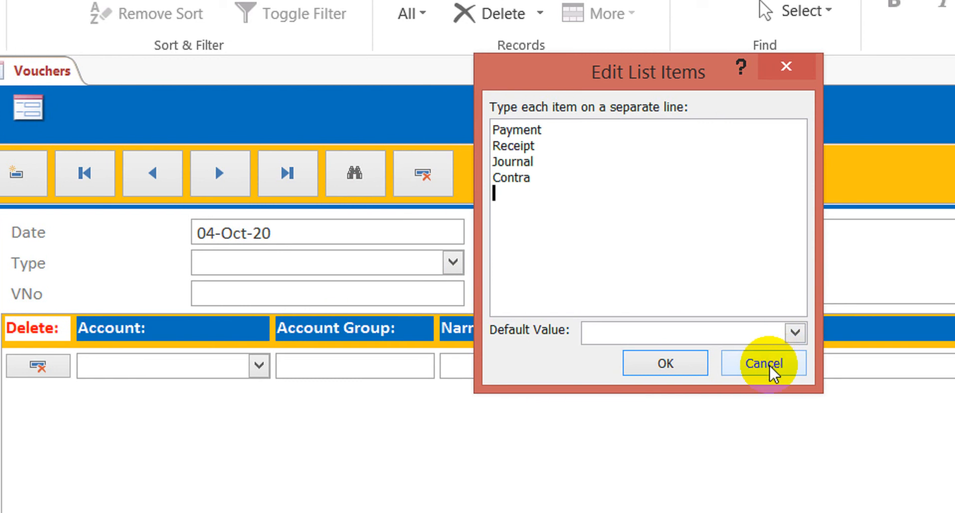
click(880, 365)
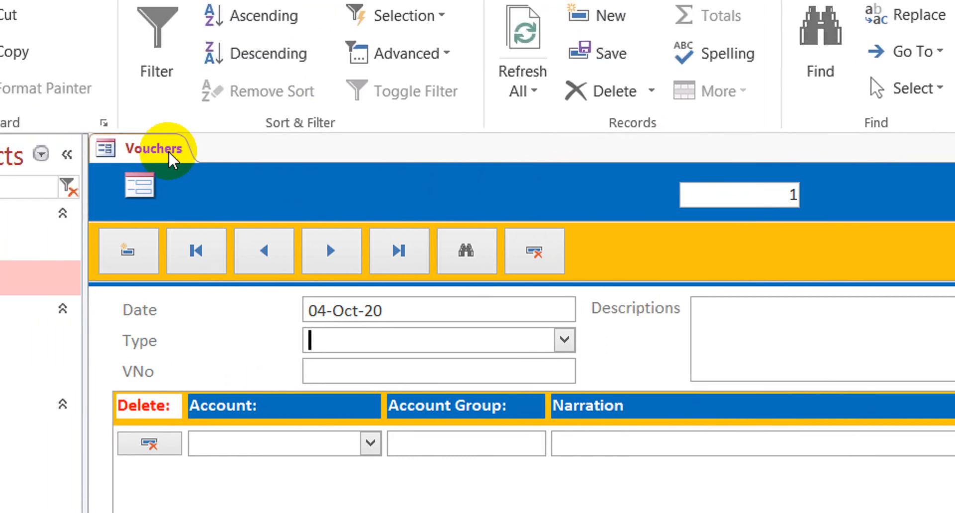
- Return to Design View and disable Allow Value List Edits for the Type combo box
right_click(270, 179)
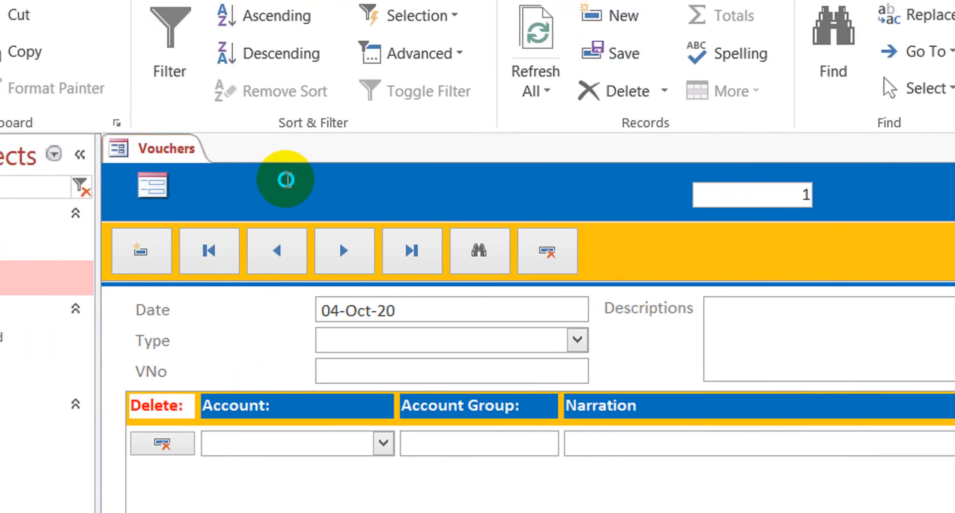
click(633, 180)
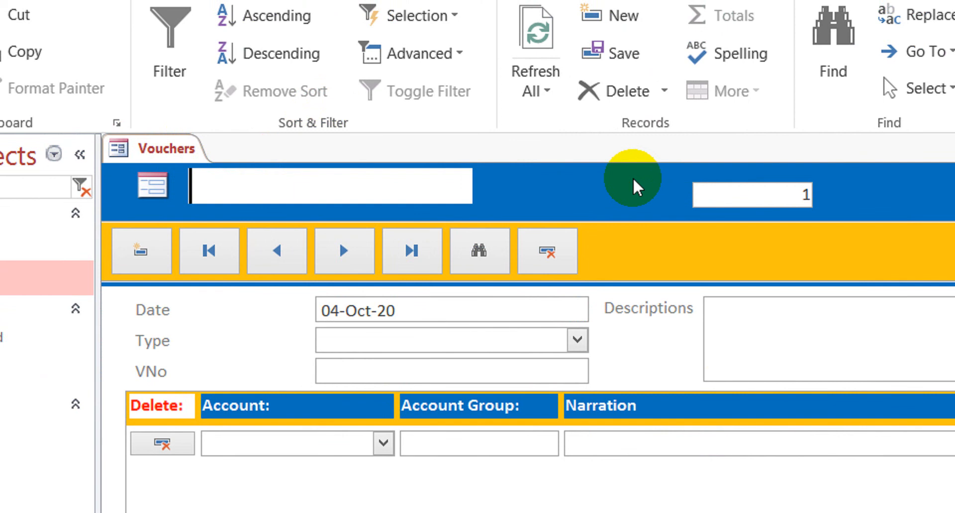
right_click(895, 184)
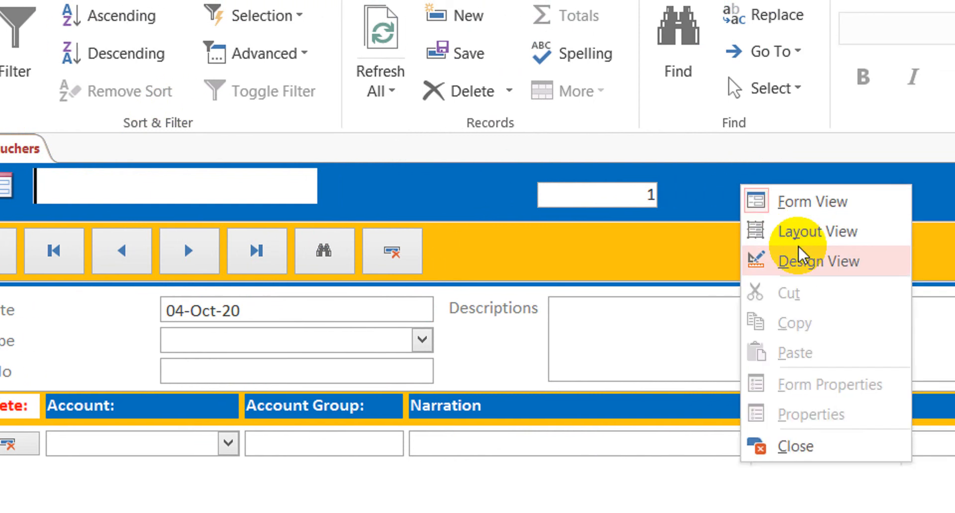
click(820, 261)
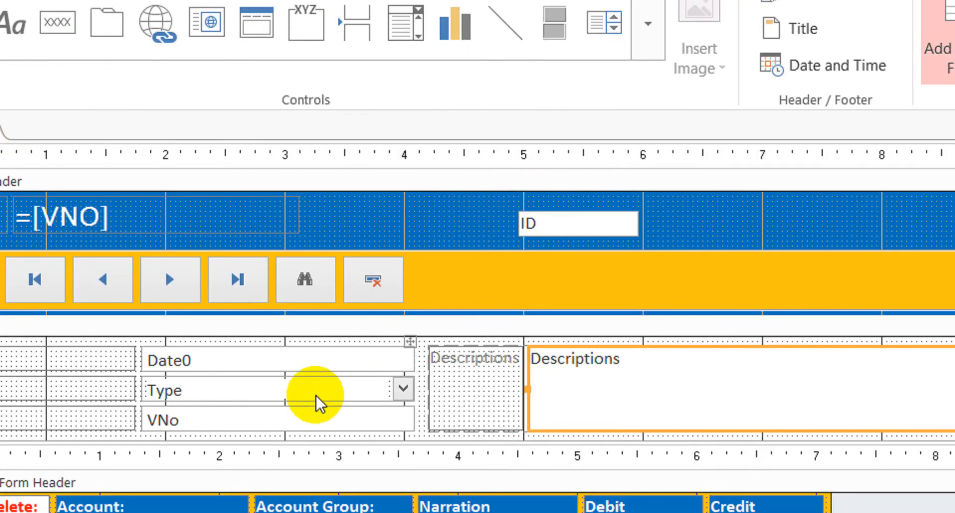
click(316, 397)
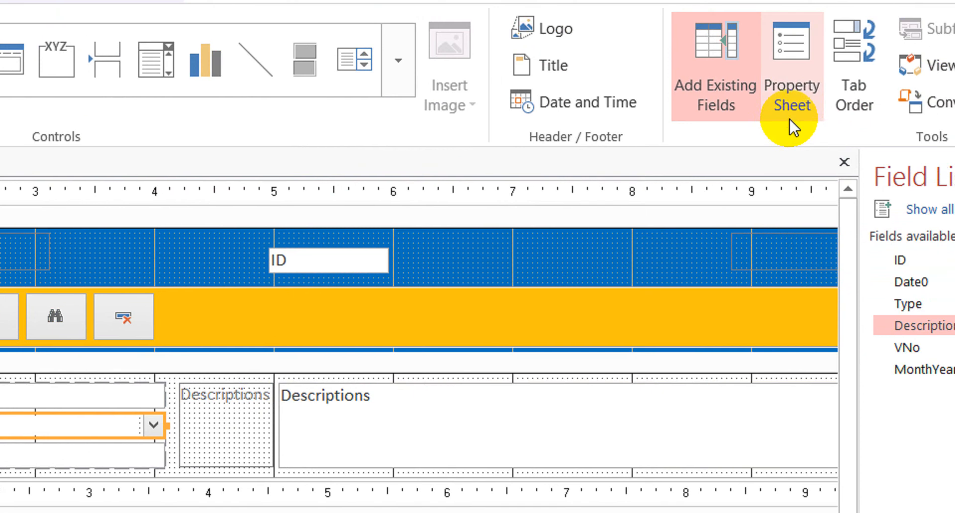
click(790, 114)
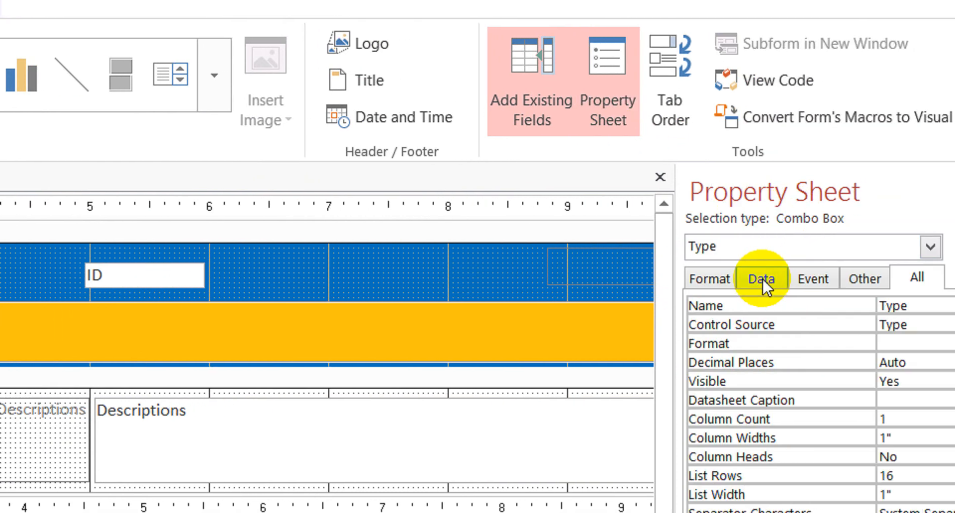
click(763, 279)
click(914, 367)
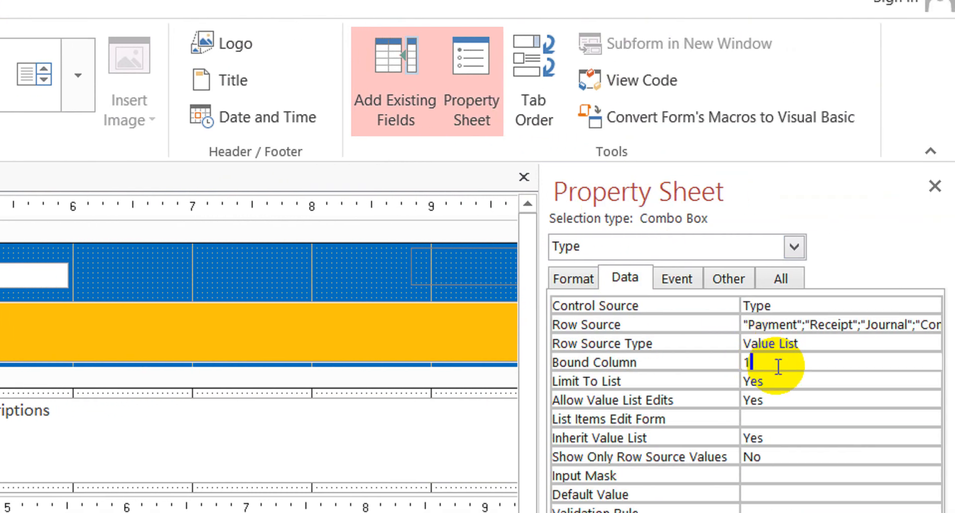
key(Tab)
key(Tab)
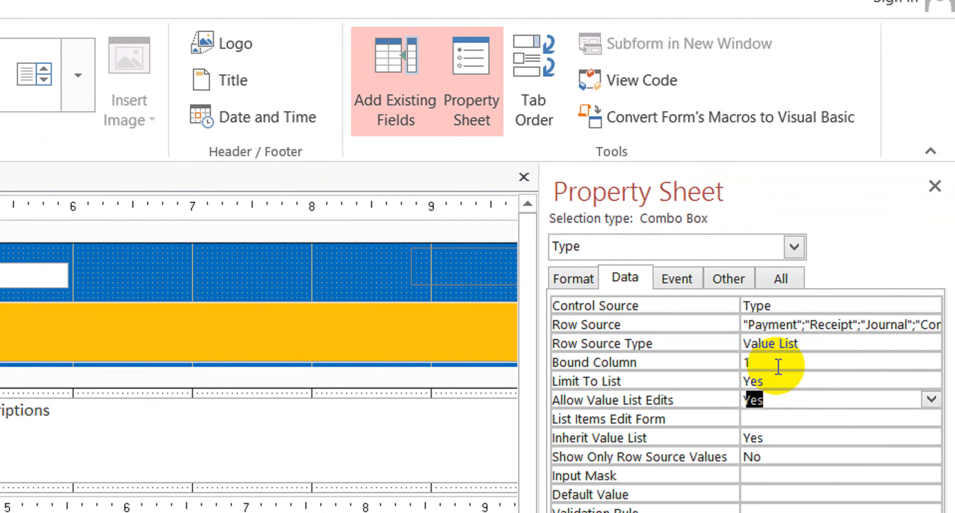
key(Up)
key(Up)
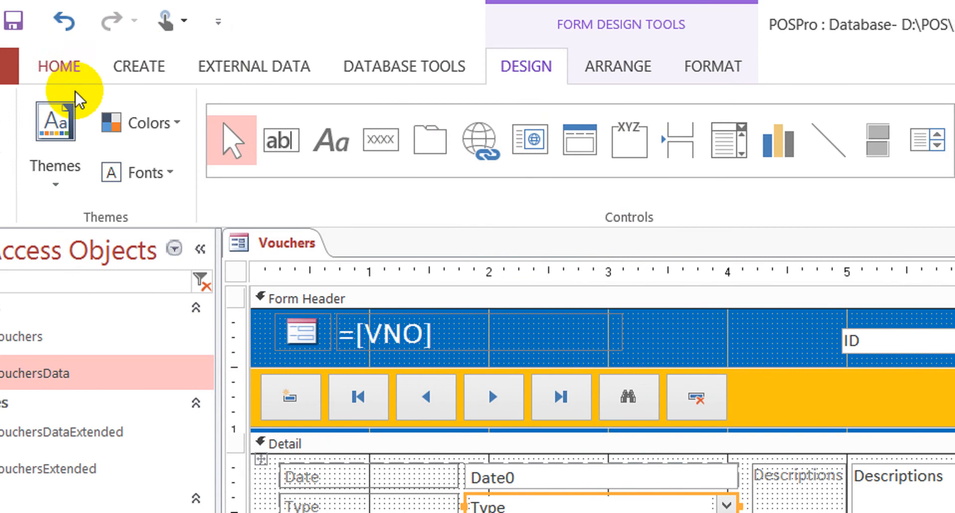
- Check the Type list again in Form View, along with the Date, VNo and Descriptions fields
click(39, 130)
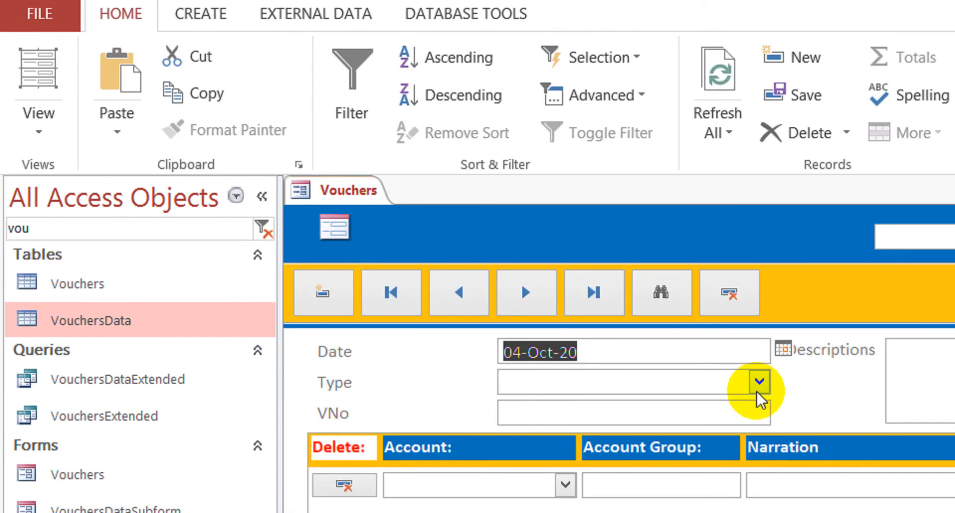
click(759, 413)
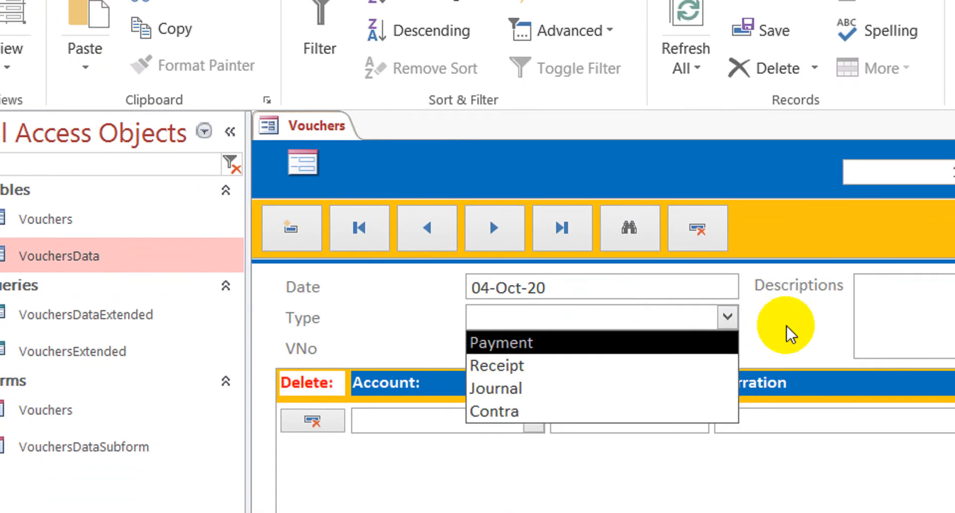
click(811, 366)
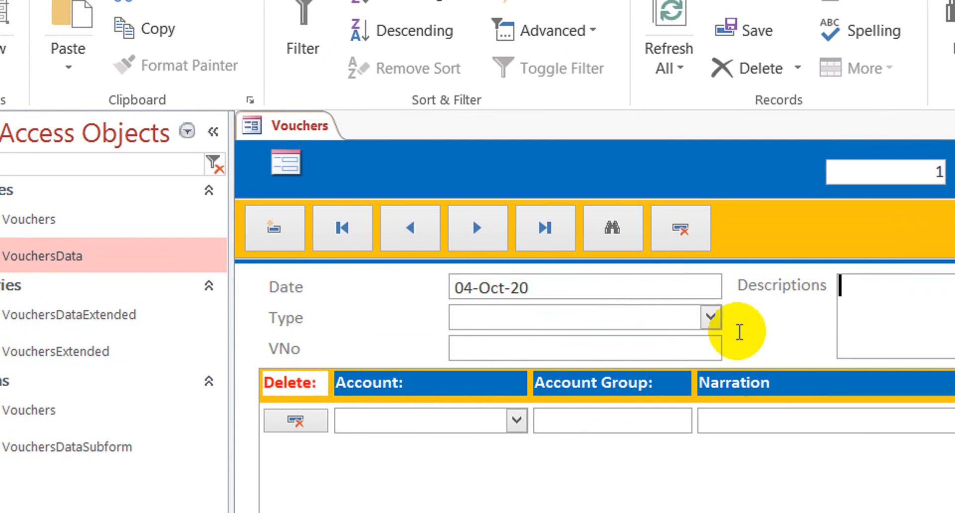
click(632, 351)
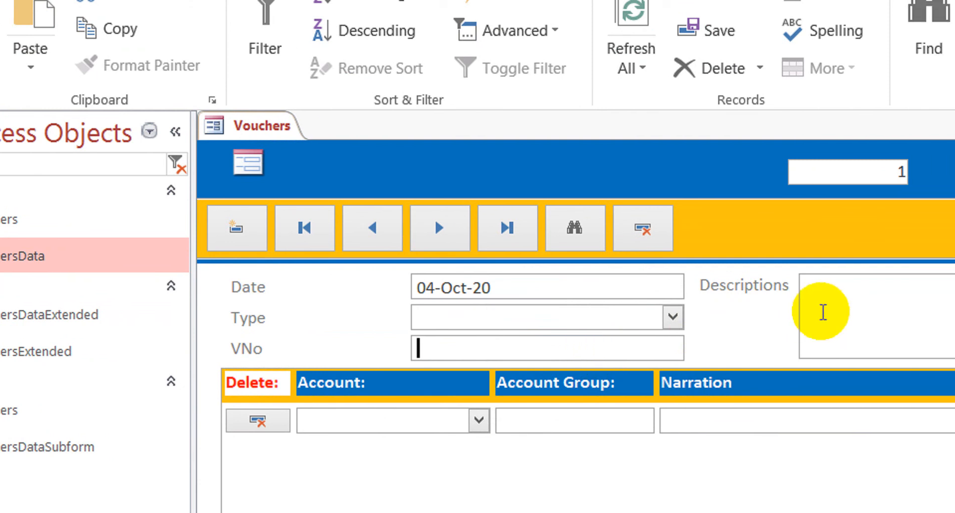
click(664, 281)
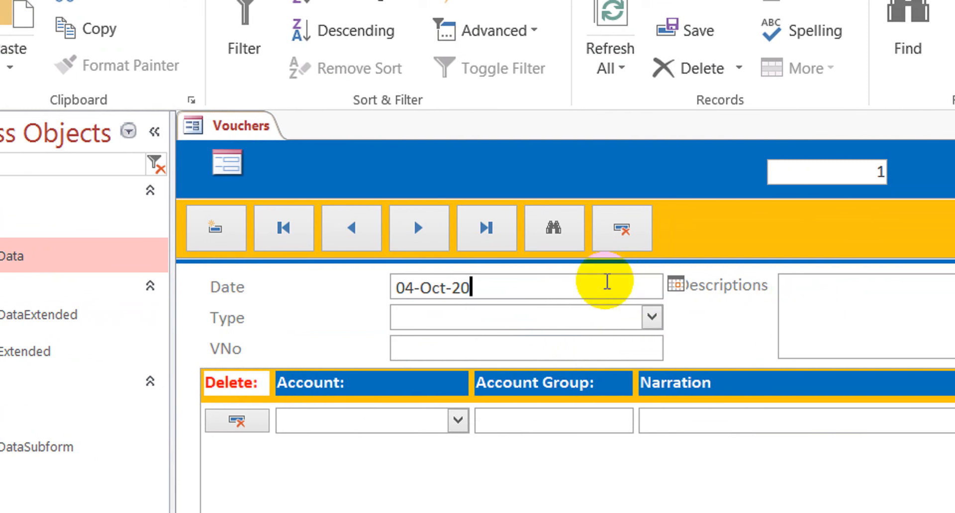
click(652, 318)
click(651, 317)
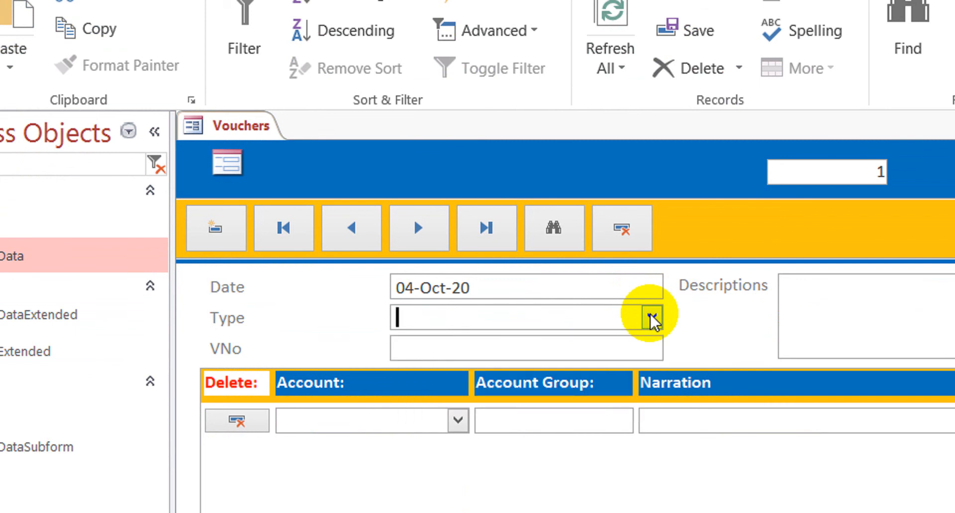
- Close the Vouchers form, saving its design changes, and reopen it in Design View
right_click(237, 136)
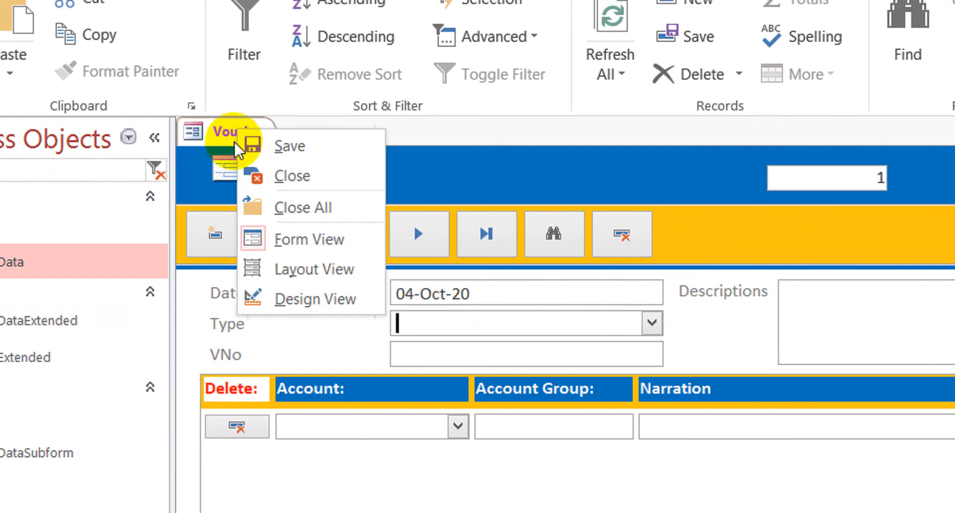
click(297, 179)
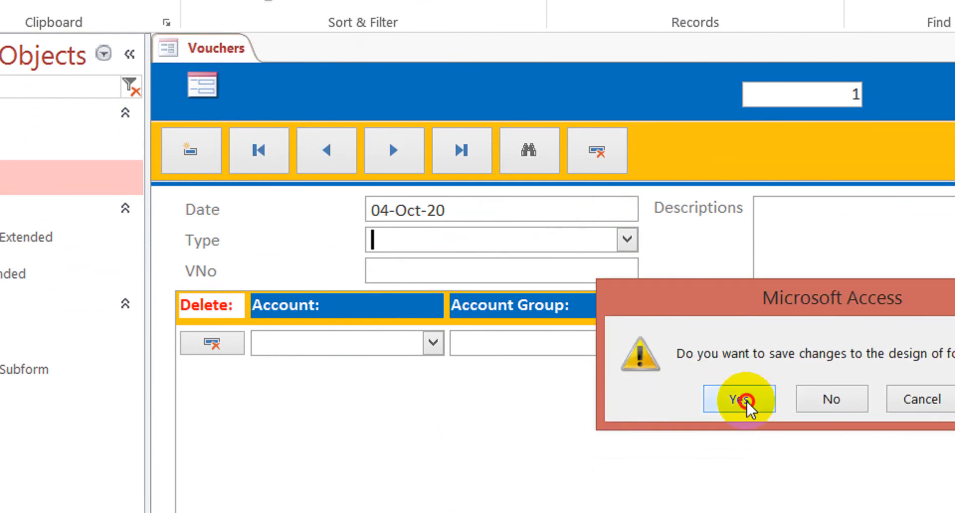
click(762, 428)
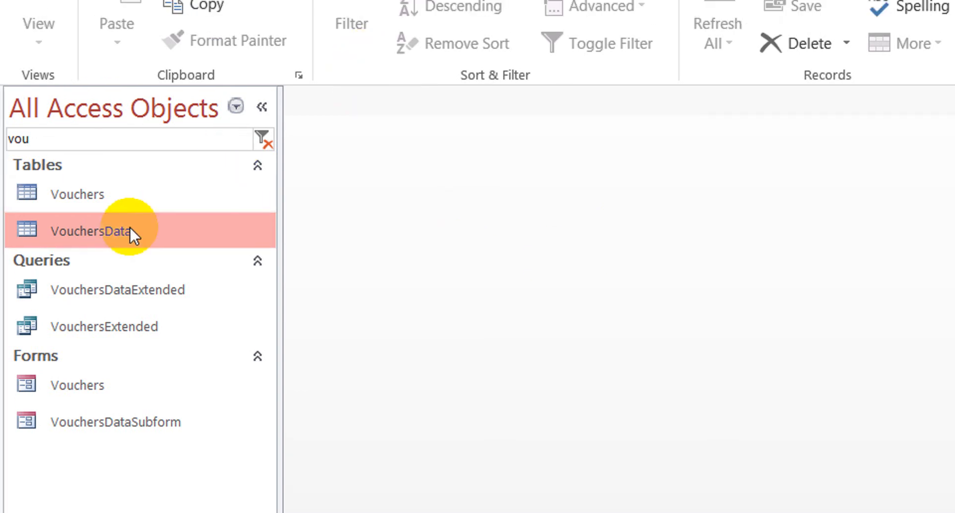
click(118, 387)
right_click(117, 371)
click(251, 446)
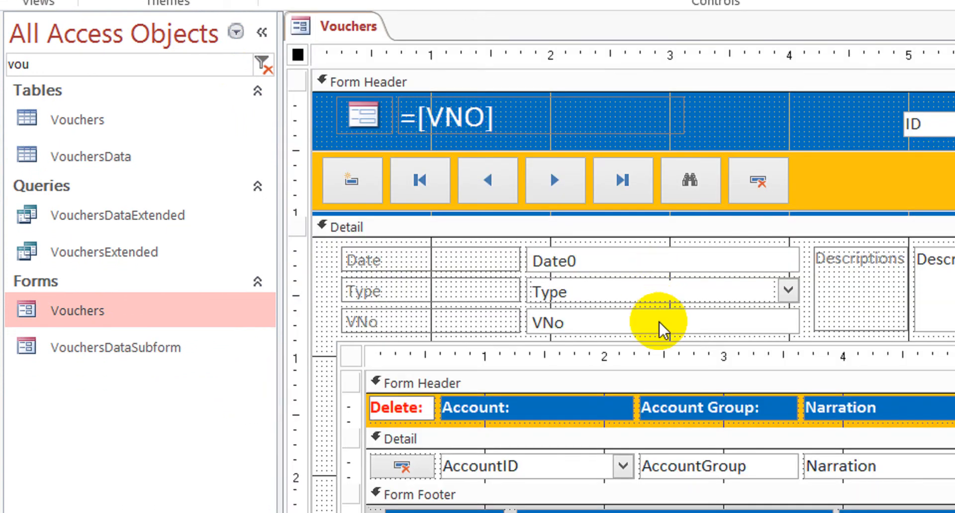
- Select the VNo text box and review its full property list, including its control source
click(662, 323)
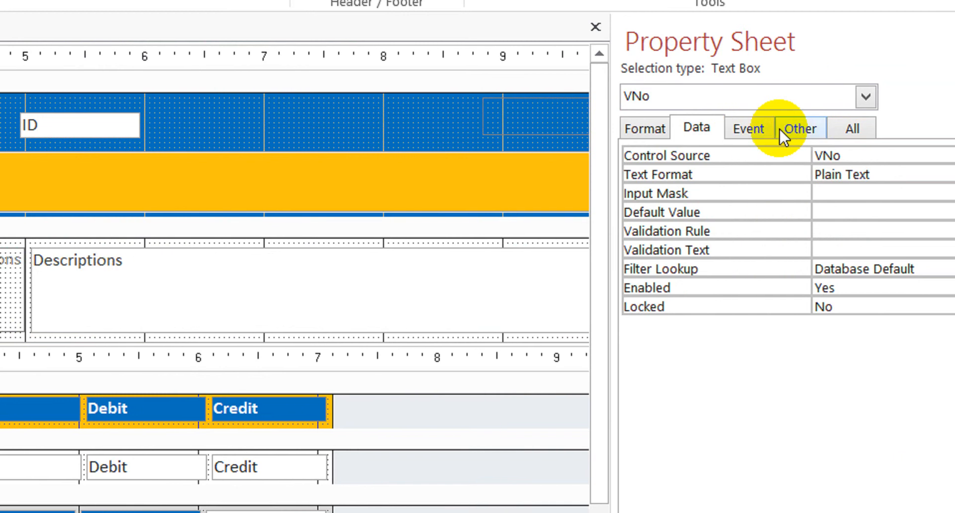
click(781, 139)
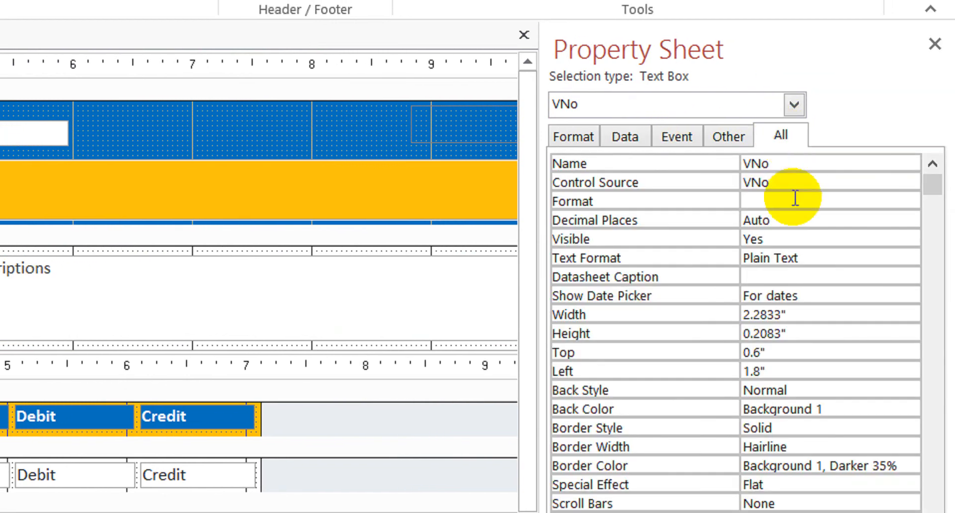
click(810, 181)
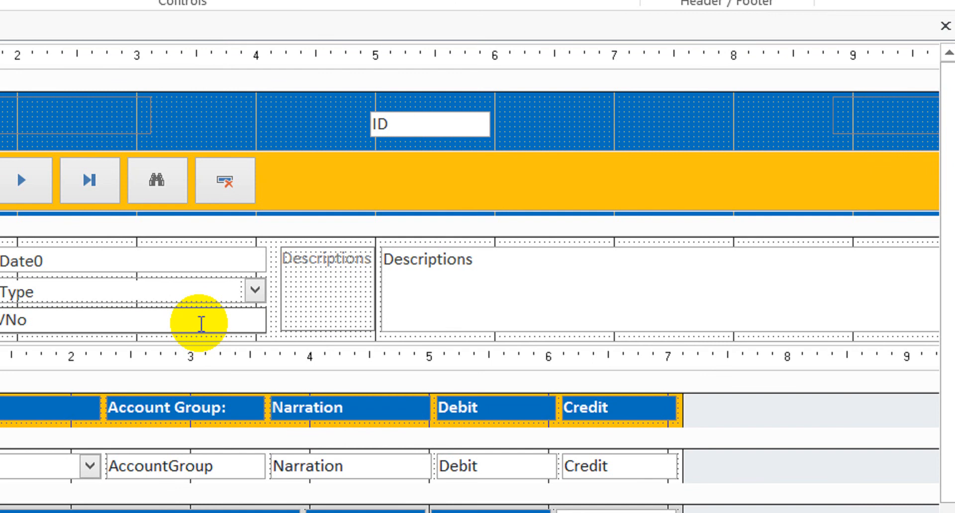
- Make the VNo text box a calculated control with the expression =[id]&"-"&[monthyear]
click(198, 317)
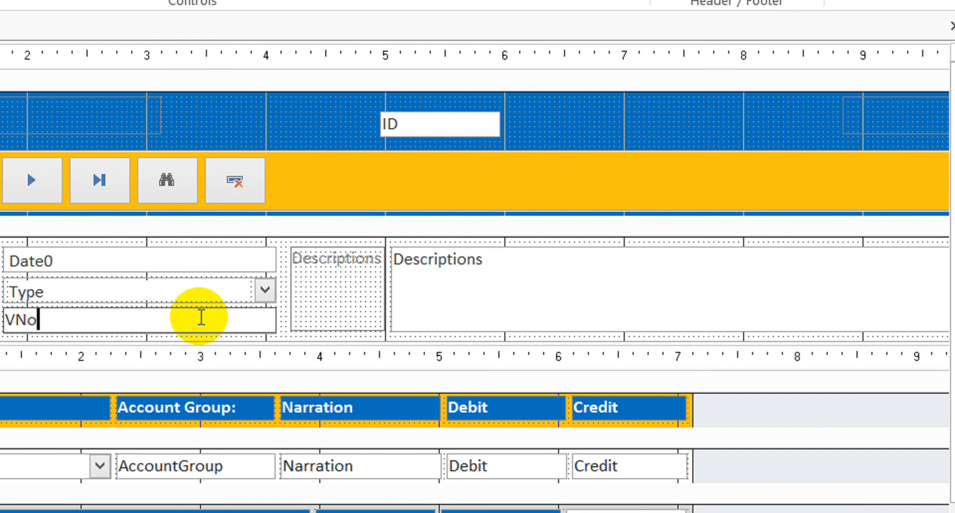
drag(109, 319, 69, 320)
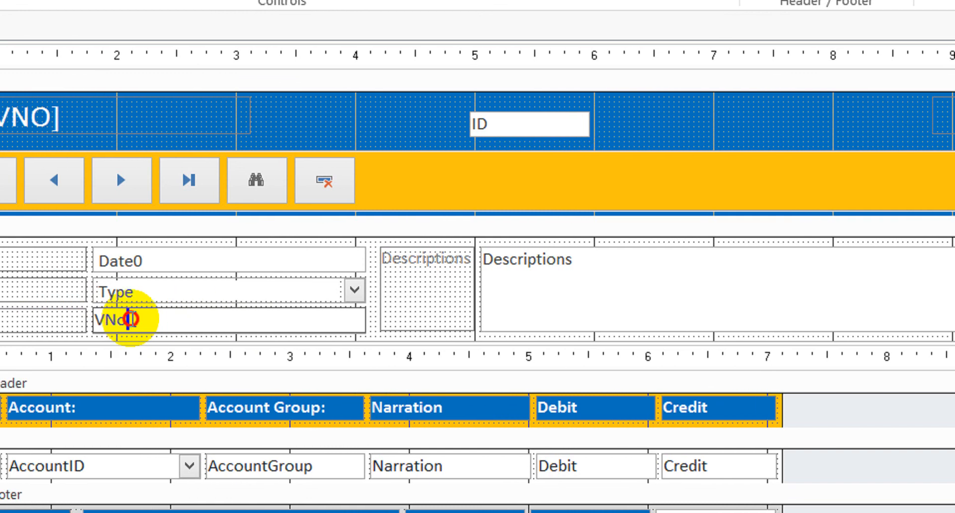
text(=)
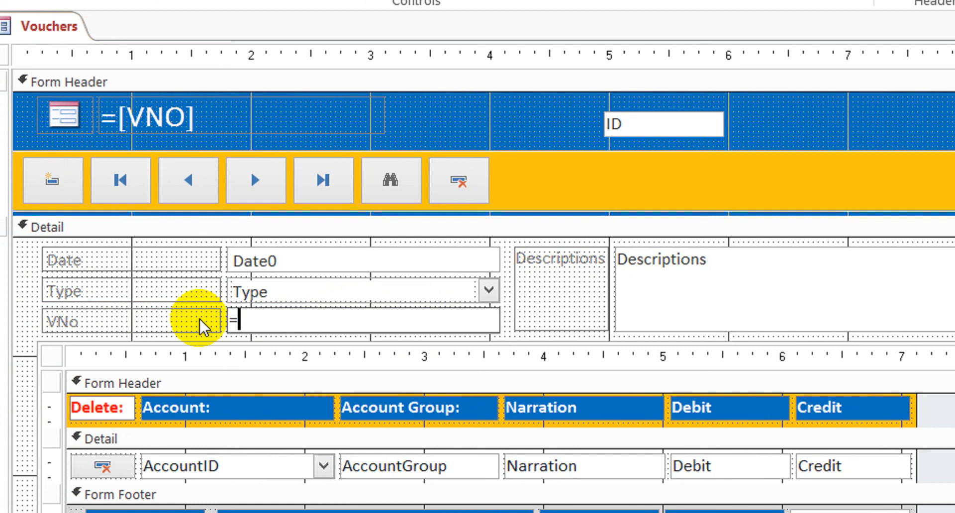
text([id]&&)
key(Left)
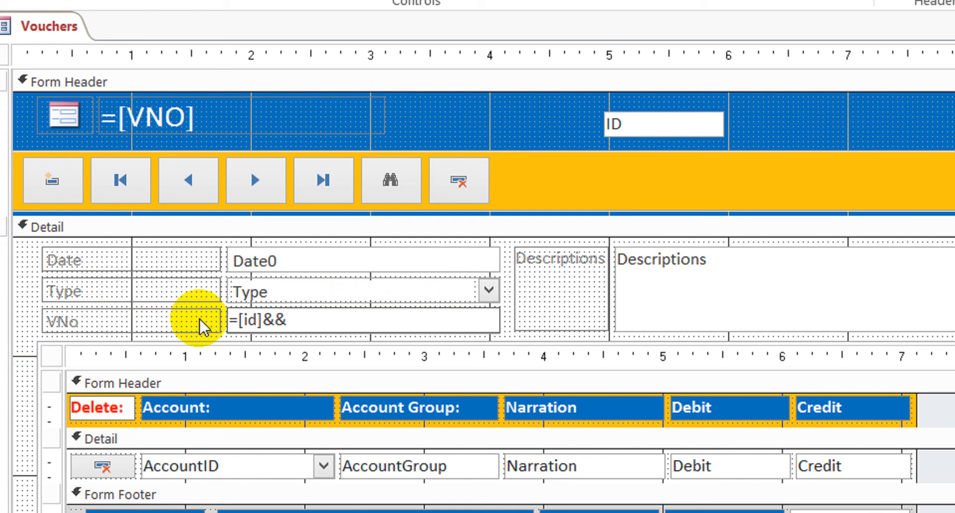
text("")
key(Left)
text(-"&[])
key(Left)
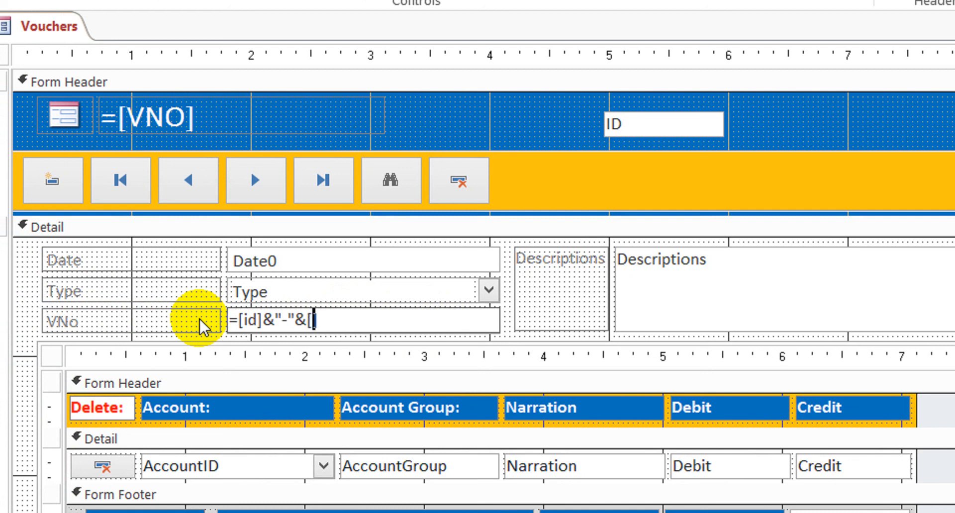
text(month)
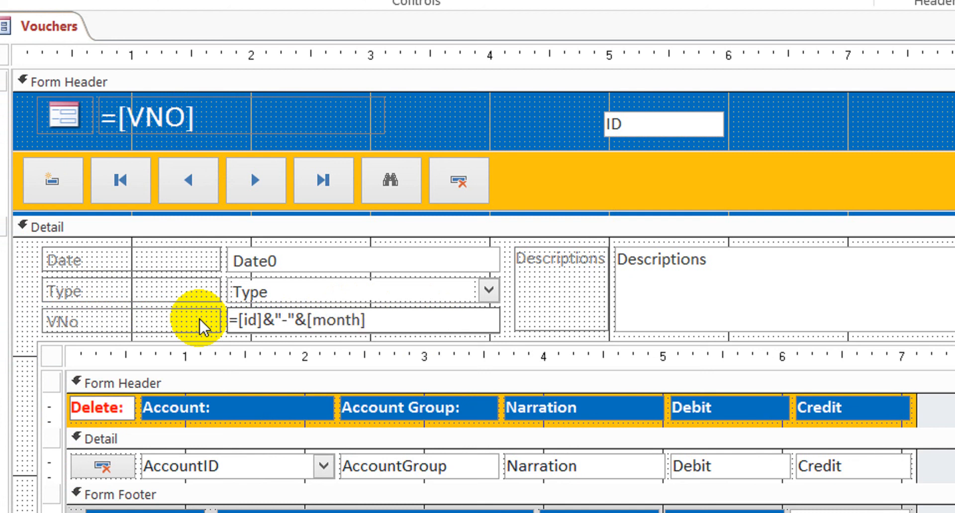
text(year)
click(398, 261)
click(459, 318)
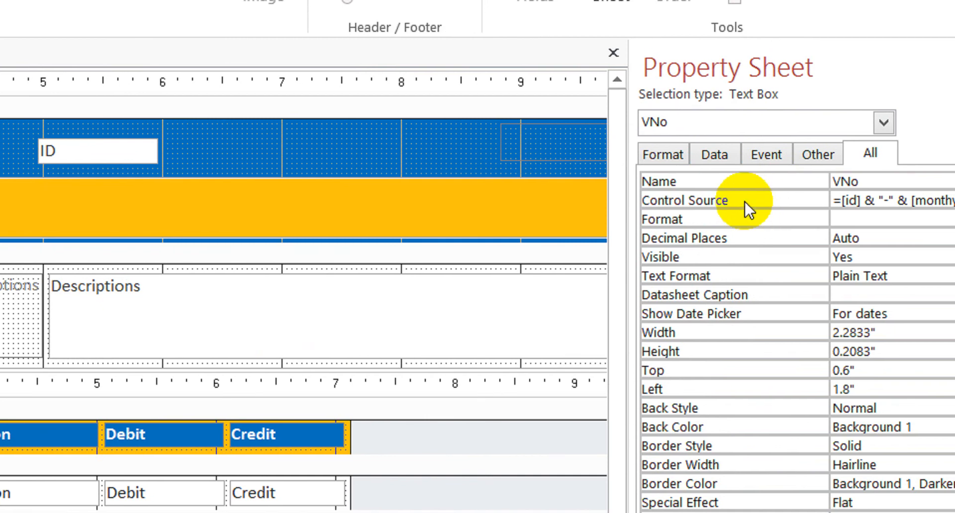
- Review VNo's format properties and inspect its control source expression in the Expression Builder
click(674, 154)
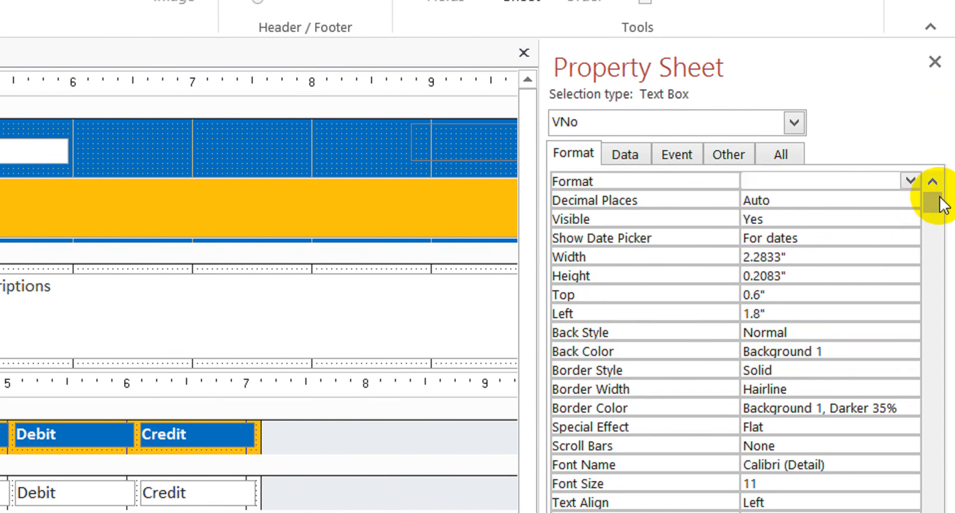
click(779, 155)
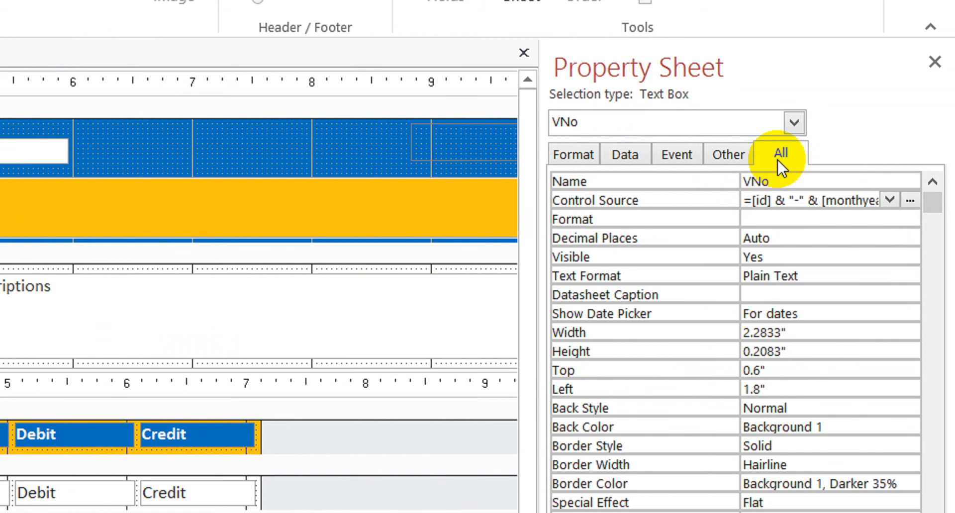
click(912, 199)
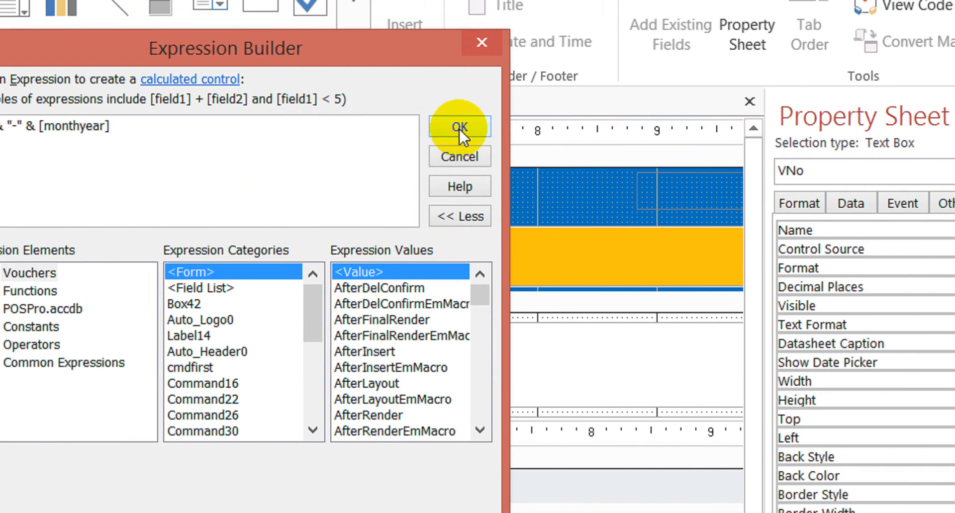
click(461, 79)
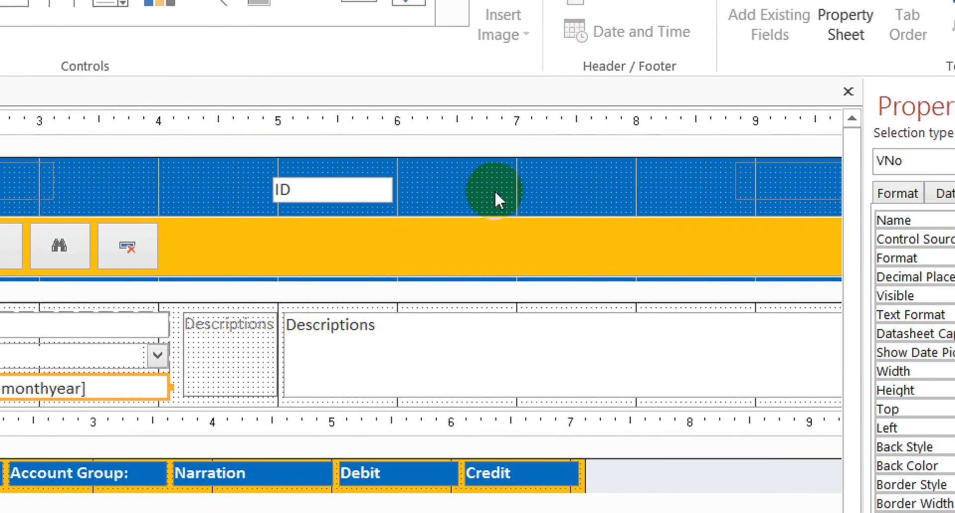
click(495, 190)
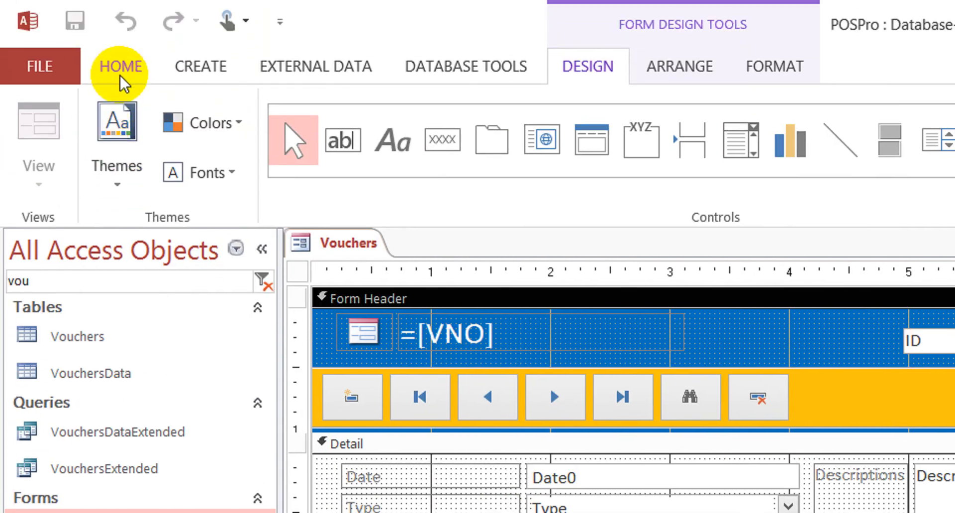
- Check the calculated VNo in Form View and return the Vouchers form to Design View
click(121, 63)
click(48, 119)
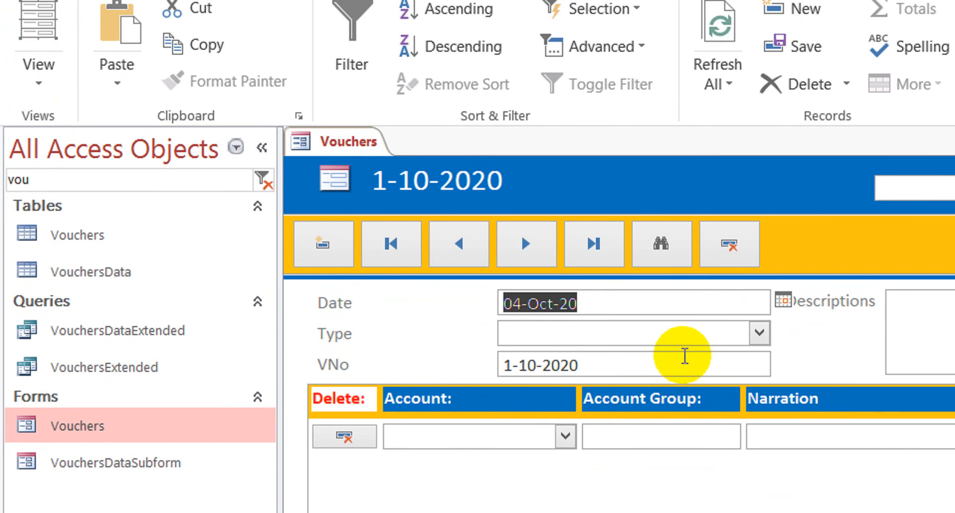
click(685, 356)
right_click(892, 187)
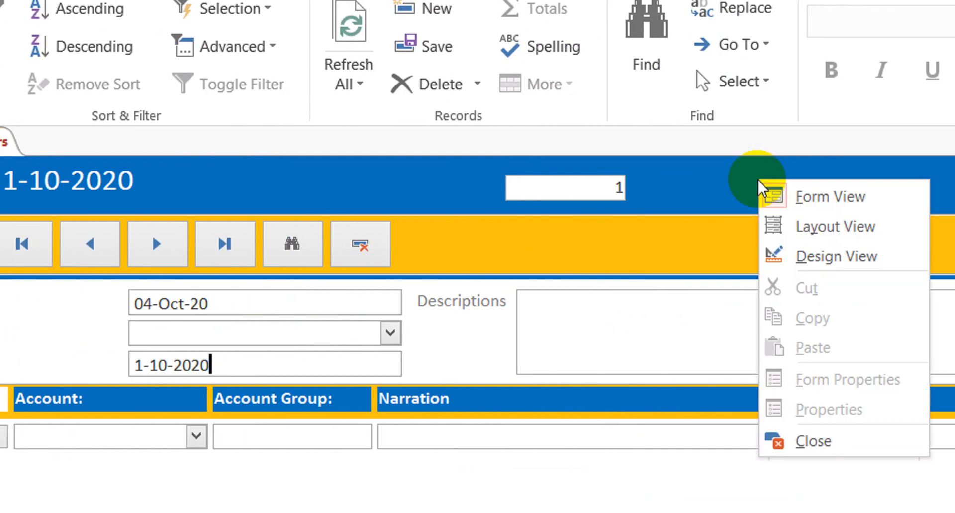
click(829, 256)
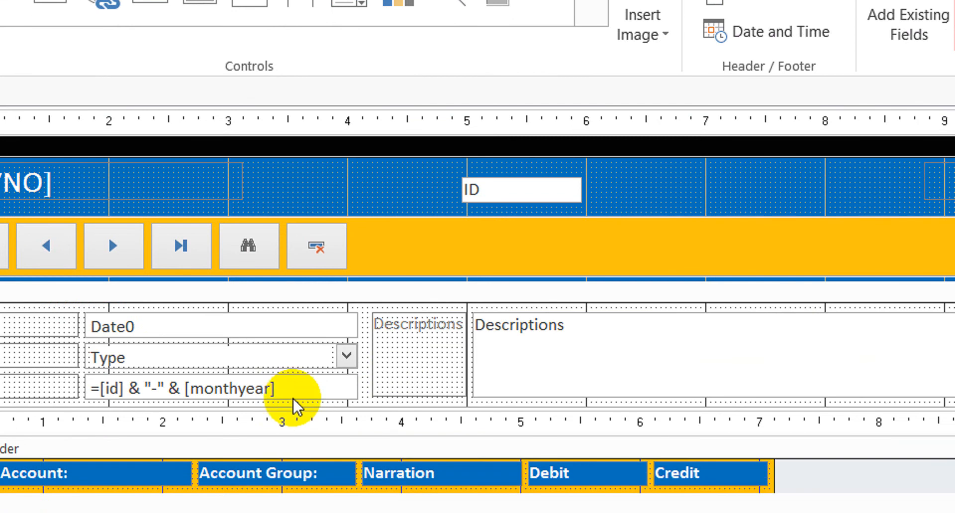
- Go through the calculated VNo text box's data properties and its complete list of properties
click(303, 438)
click(757, 186)
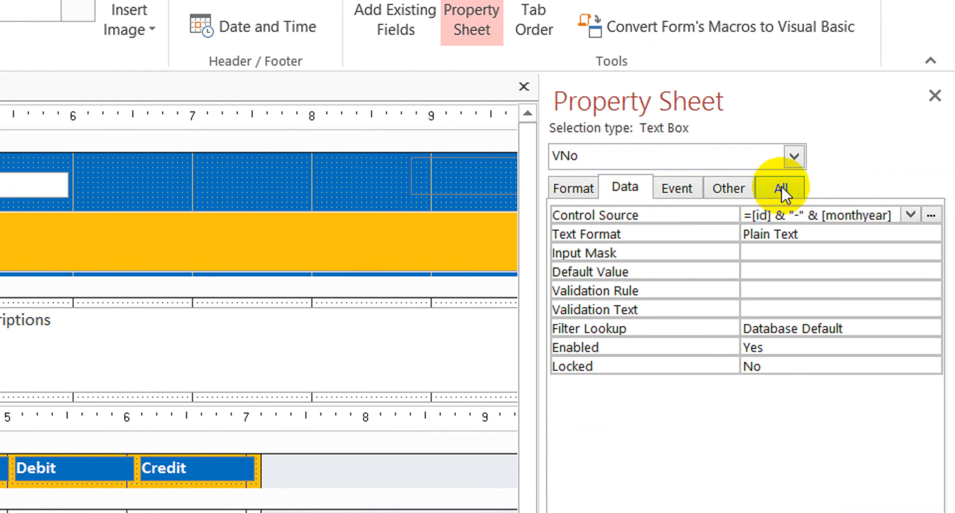
click(781, 190)
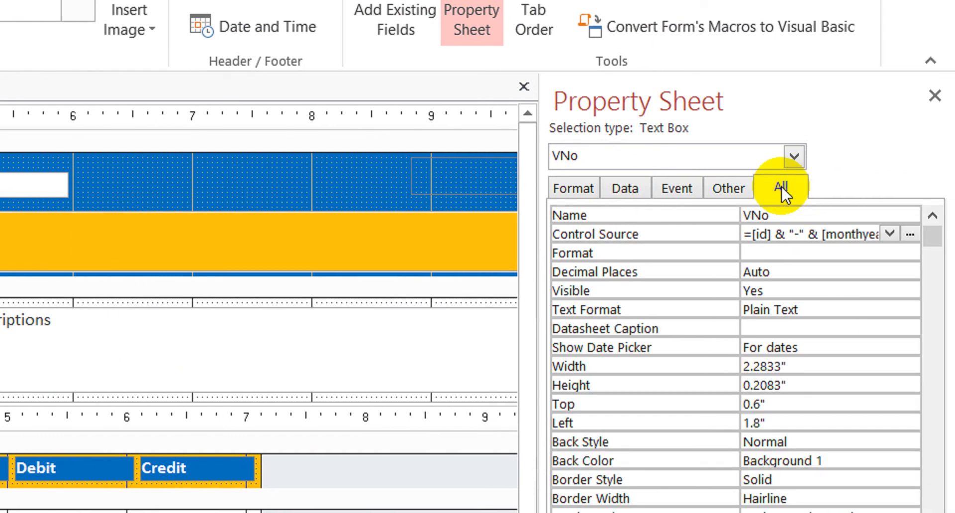
click(616, 190)
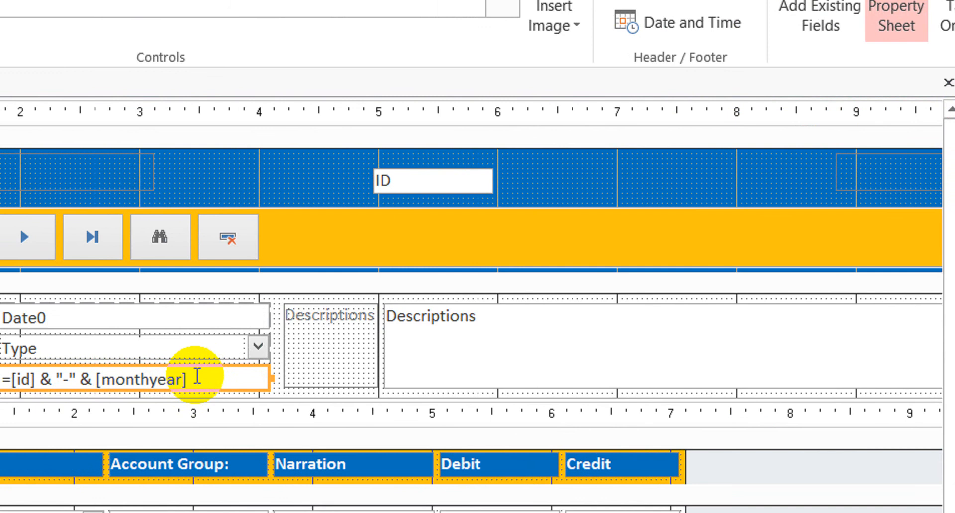
- Remove the expression from the VNo text box and set its control source to the VNo field
drag(201, 375, 2, 376)
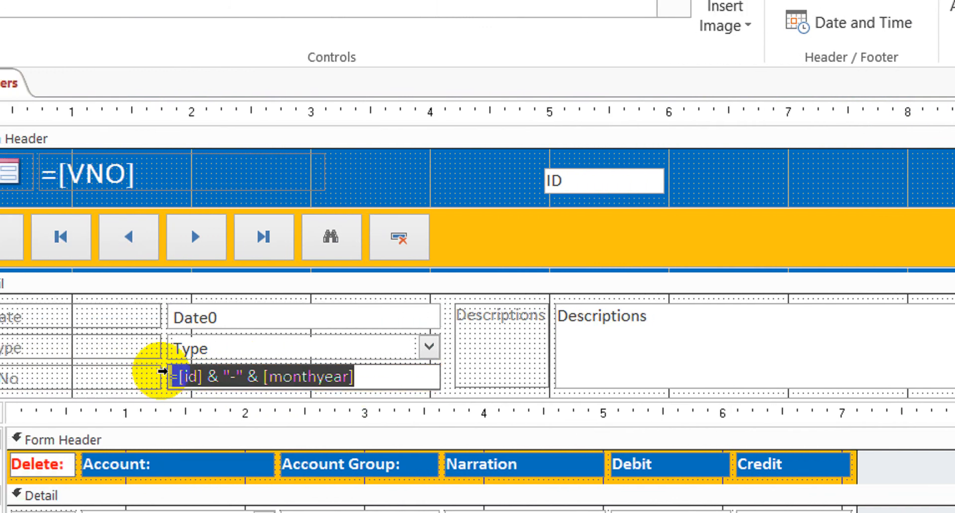
key(BackSpace)
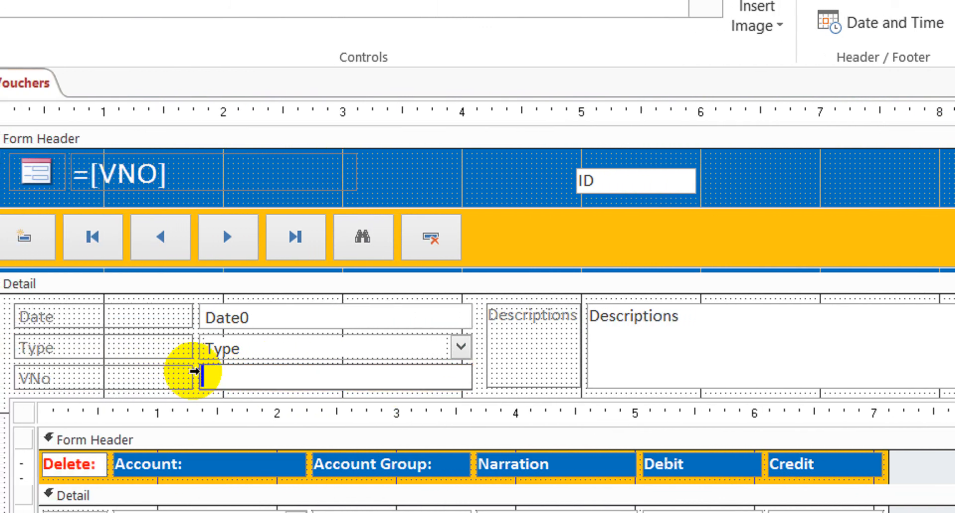
text(Vono)
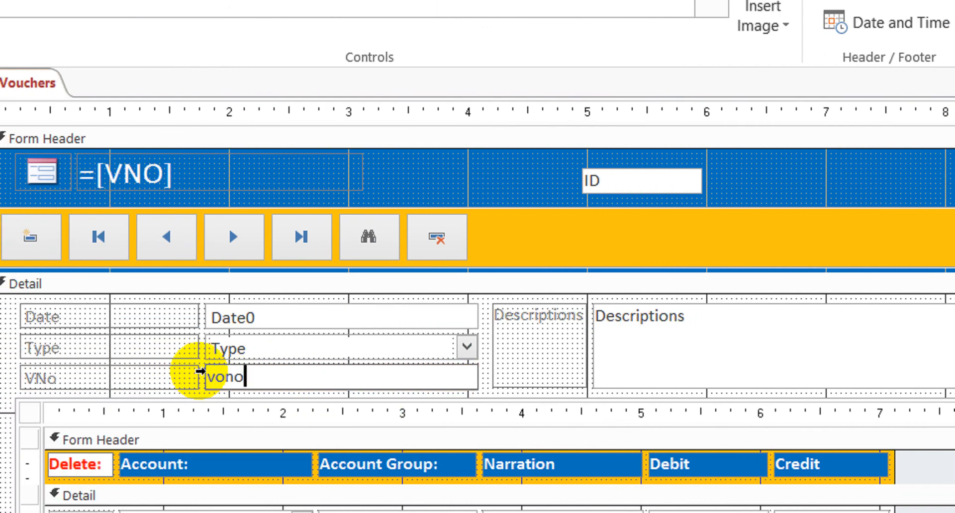
click(305, 351)
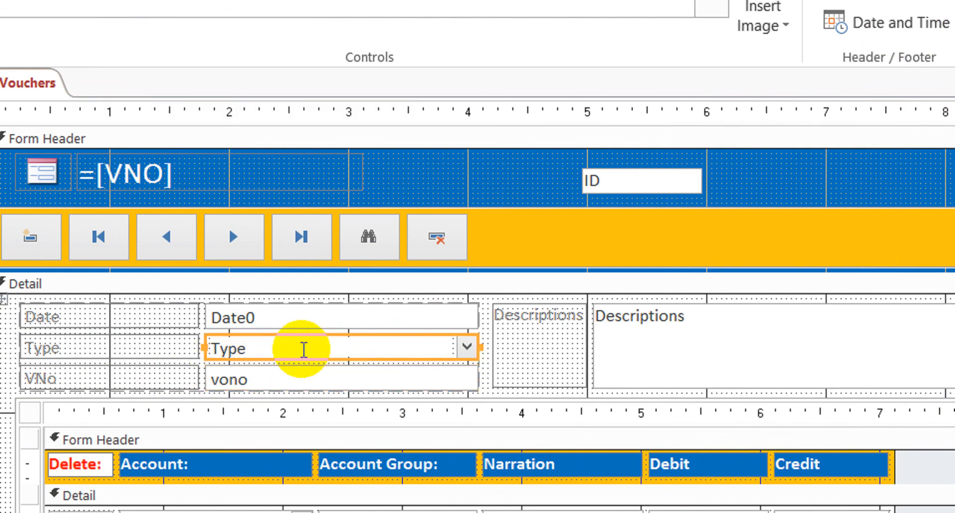
click(287, 380)
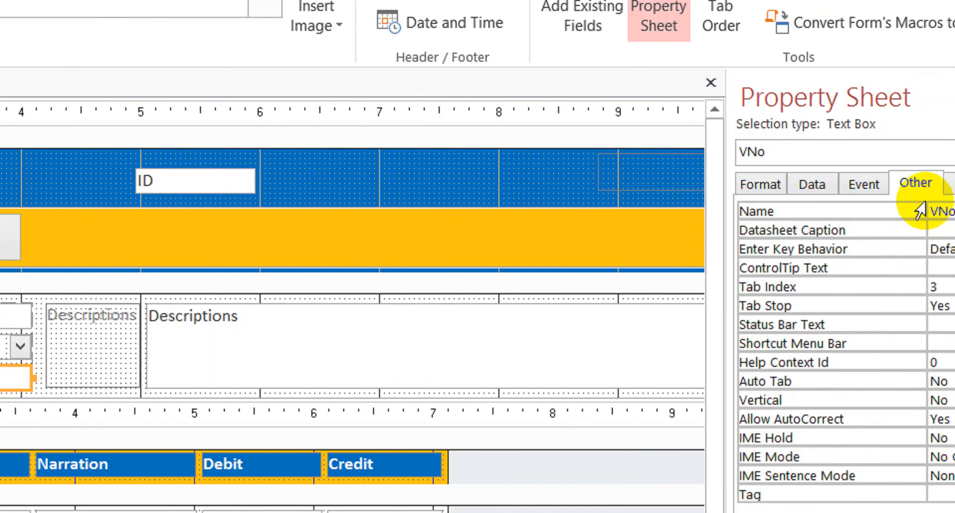
click(843, 184)
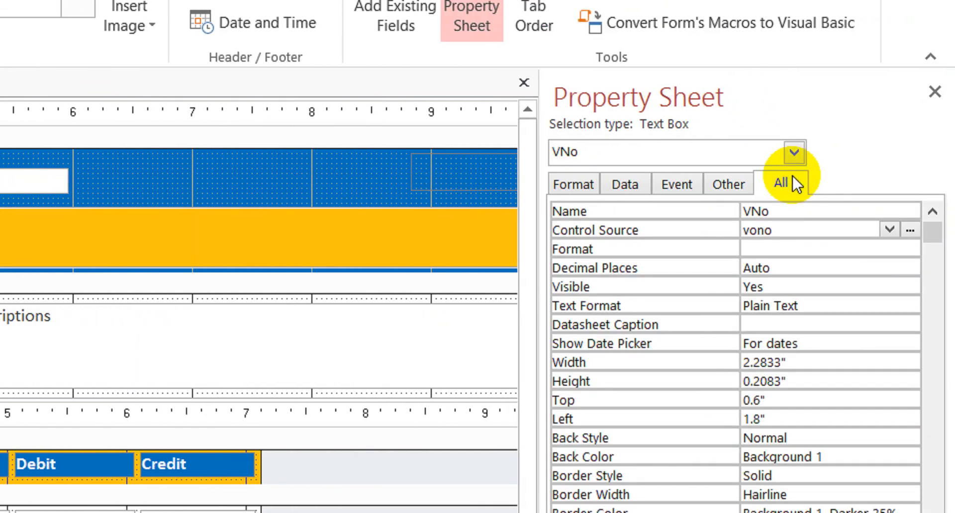
click(890, 229)
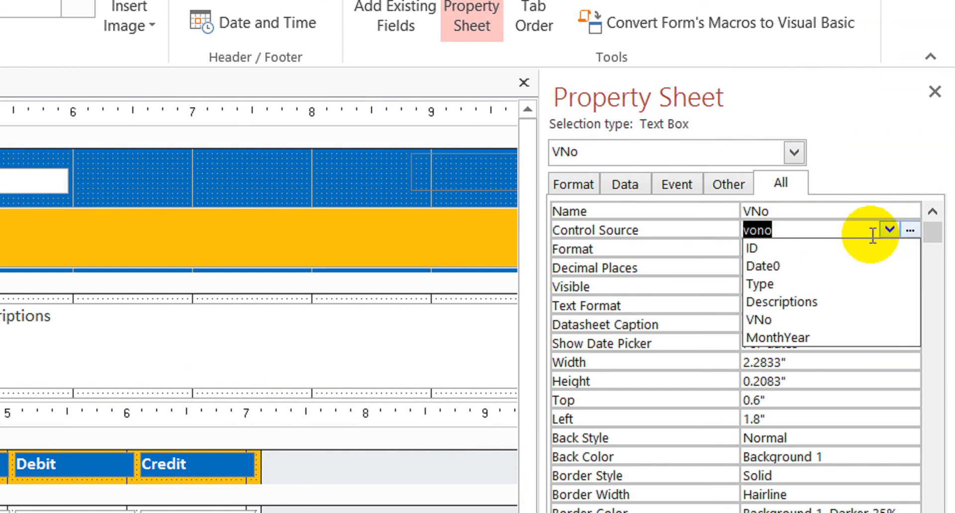
click(796, 315)
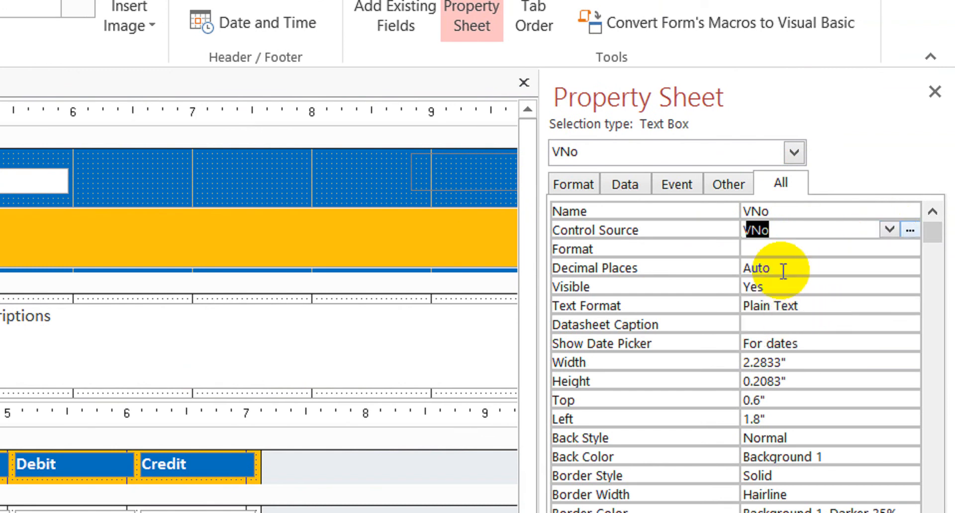
click(797, 250)
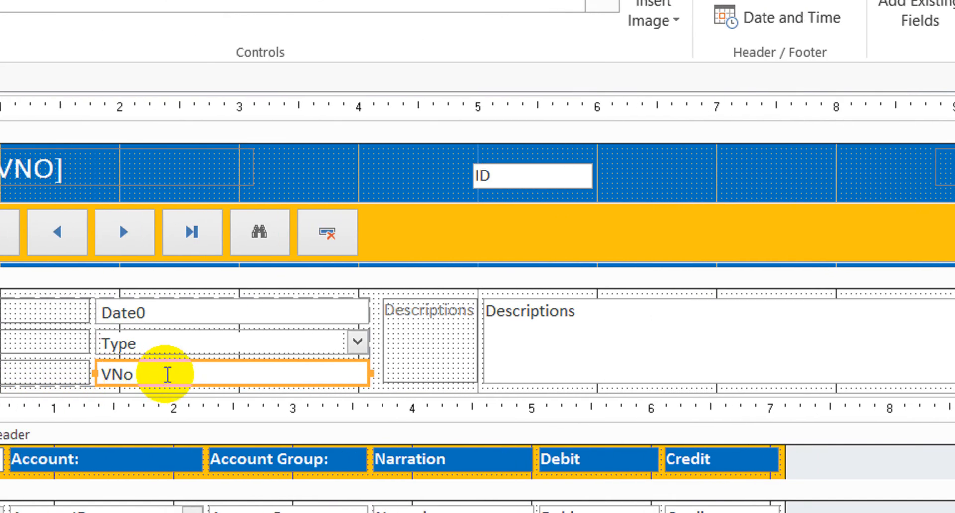
- Create a VBA code procedure for the After Update event of the Type combo box
click(252, 343)
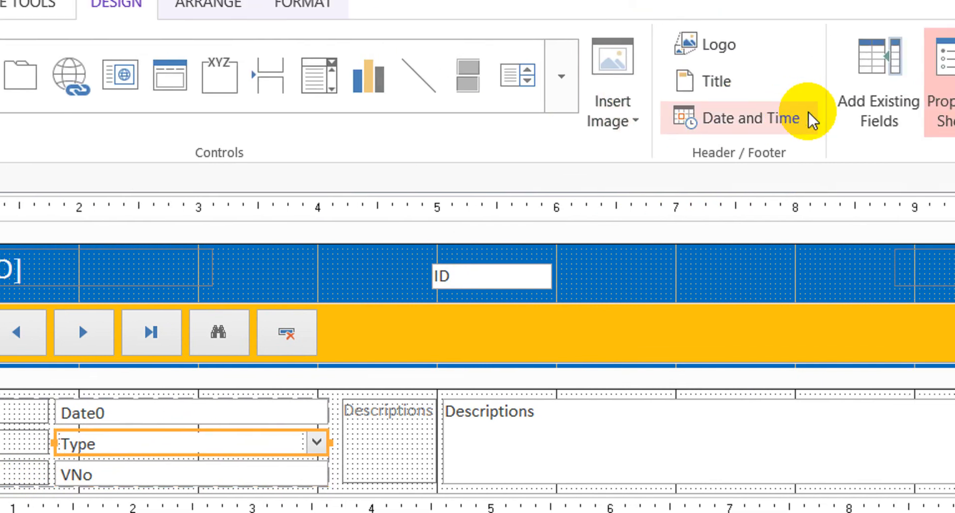
click(791, 277)
click(851, 311)
click(860, 344)
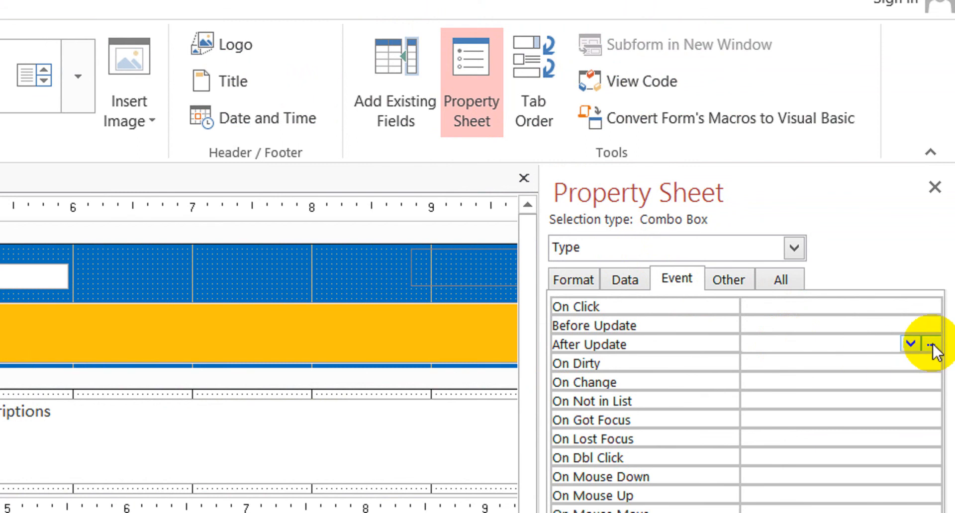
click(931, 346)
double_click(69, 251)
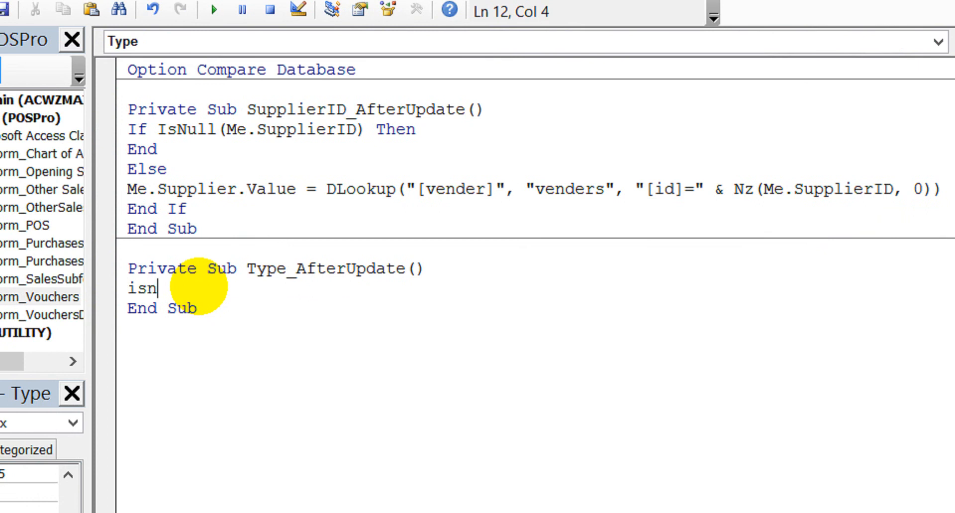
- Write an If IsNull(Me.Type) Then block containing End and closed by End If in the Type_AfterUpdate procedure
text(isnull())
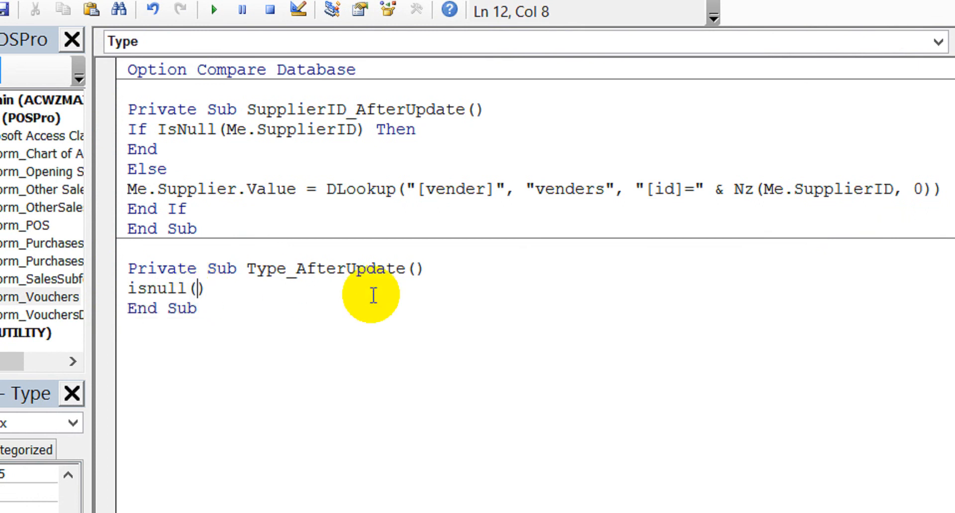
text(me.)
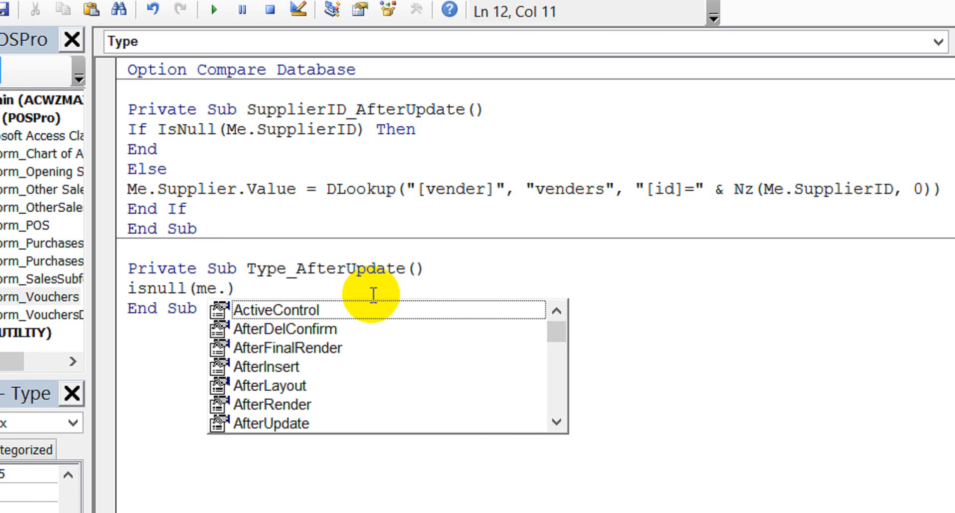
text(ty)
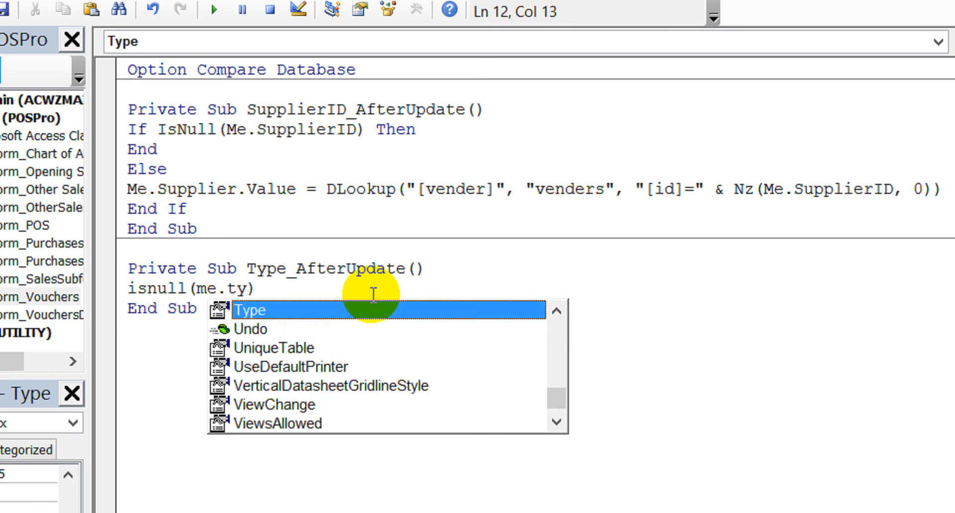
key(Tab)
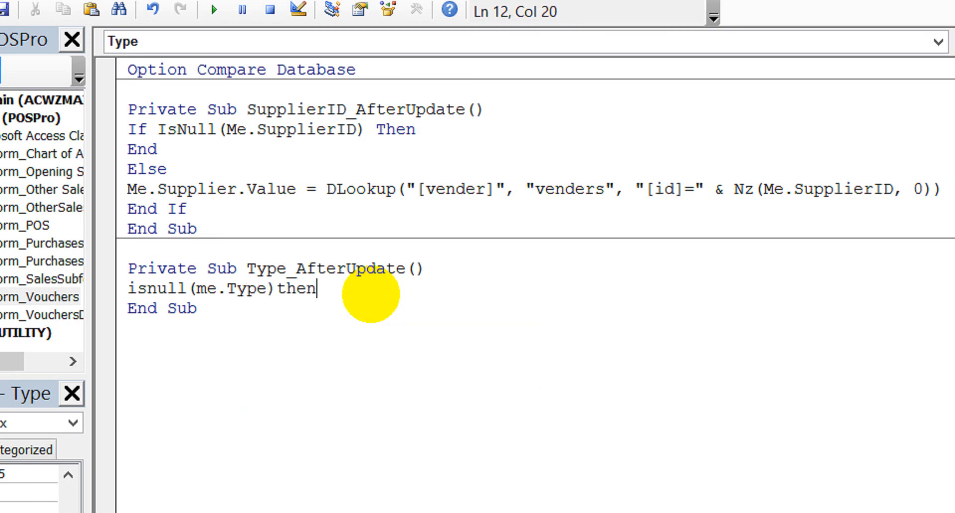
key(Return)
key(Return)
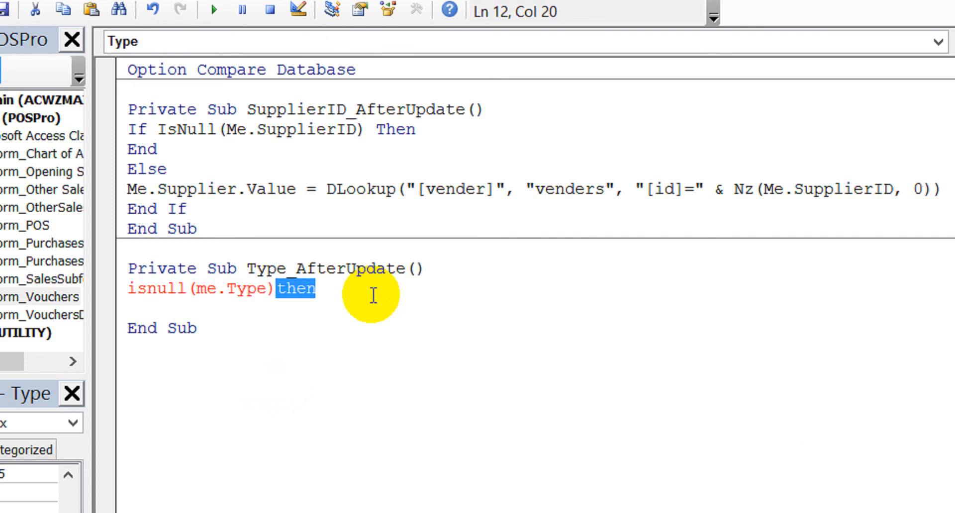
click(397, 291)
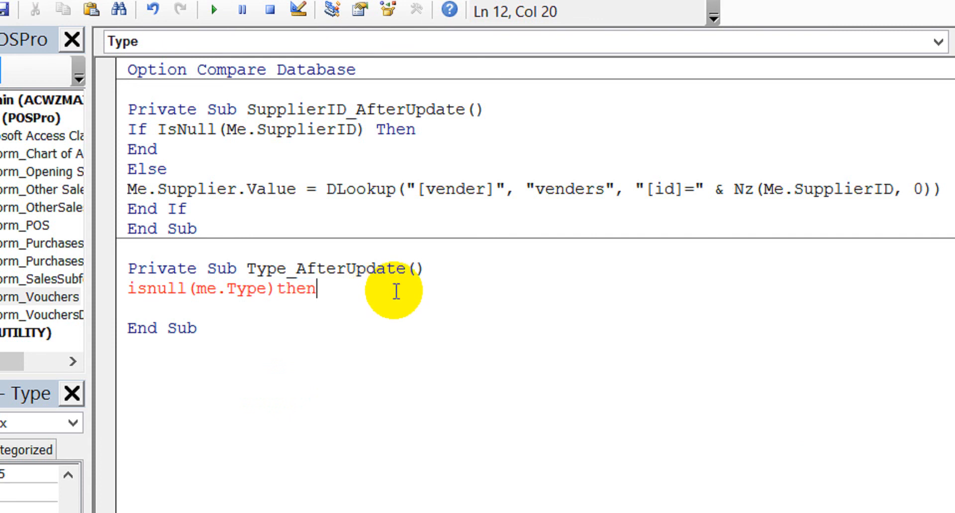
key(Return)
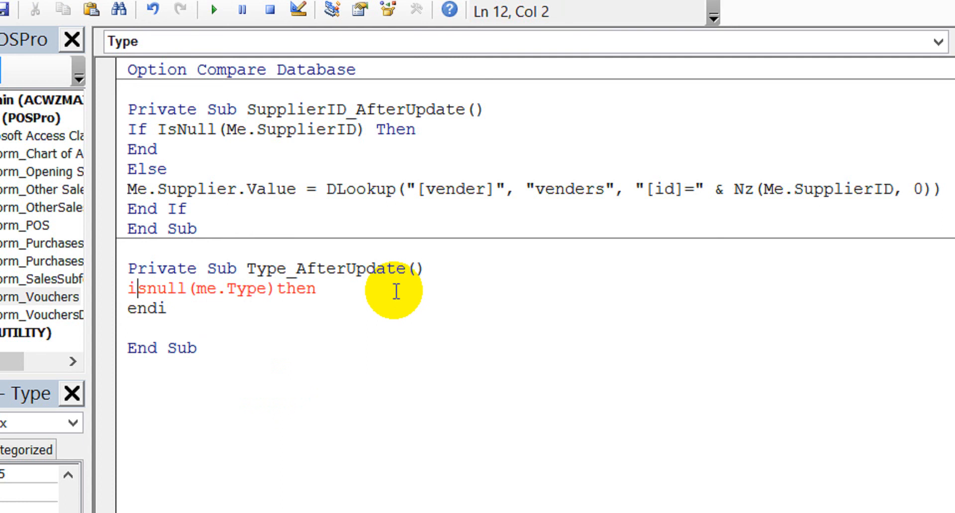
text(if)
key(Down)
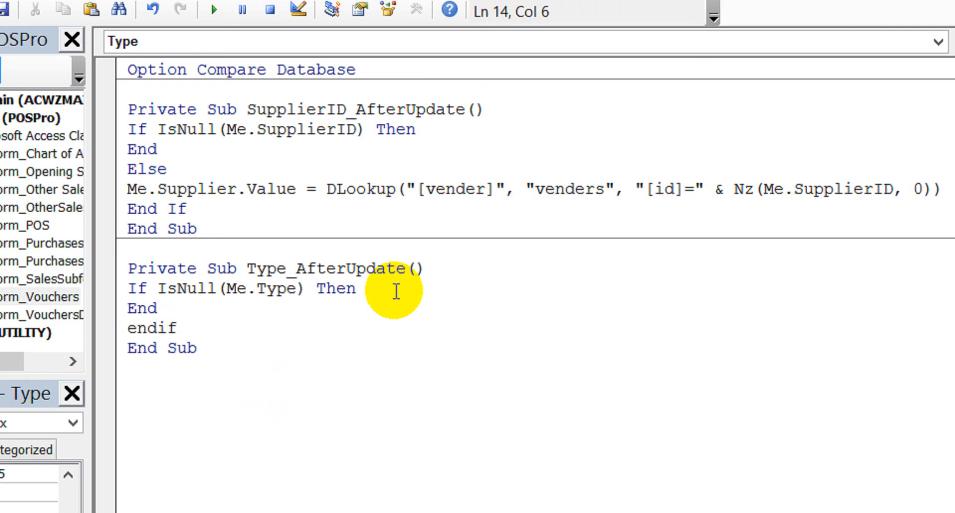
- Add a line after End that sets Me.VNo.Value to Me.id & "-" & Me.MonthYear
key(Up)
key(Return)
text(me)
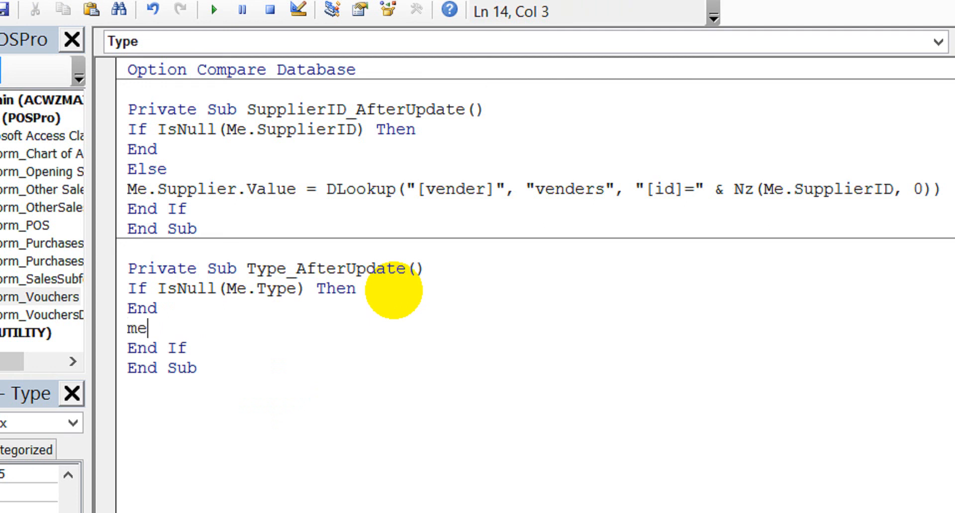
text(.vno)
key(Tab)
text(.value)
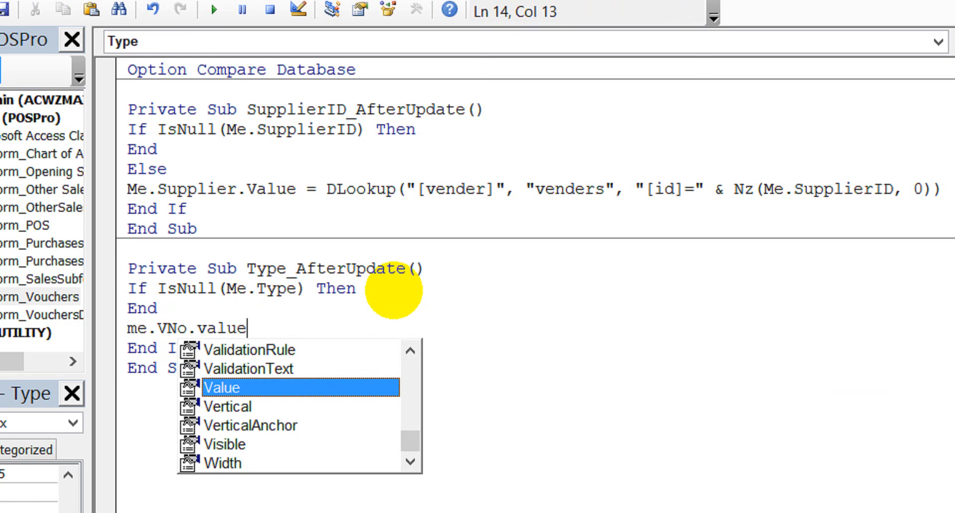
key(Tab)
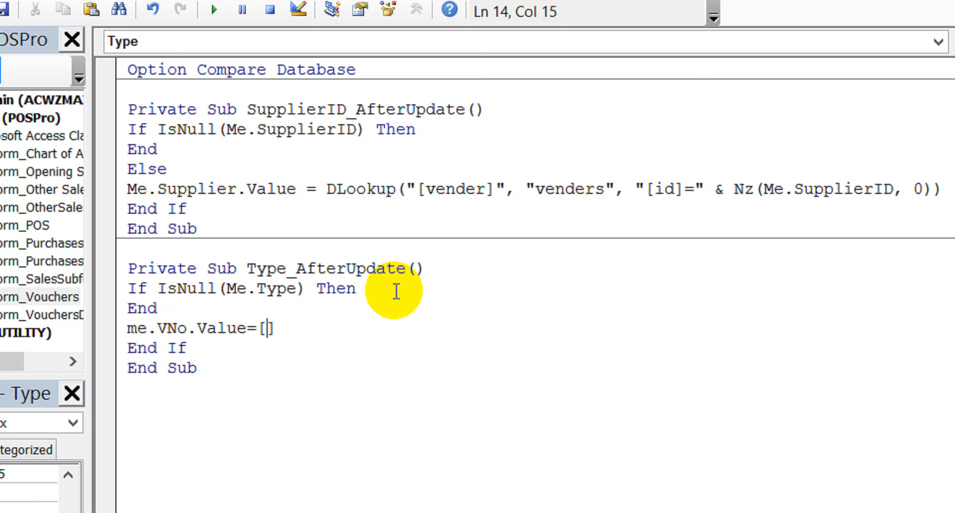
text(=me.id&"-"&)
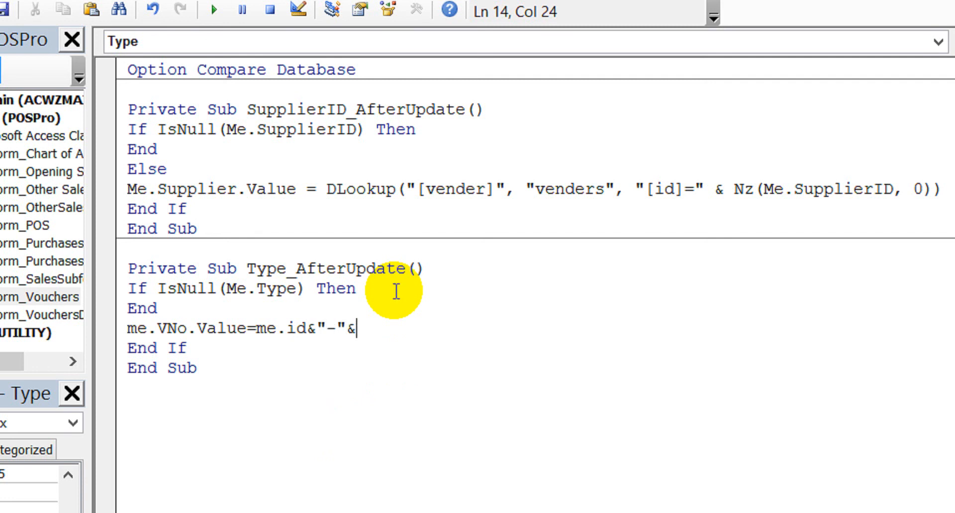
text(.mon)
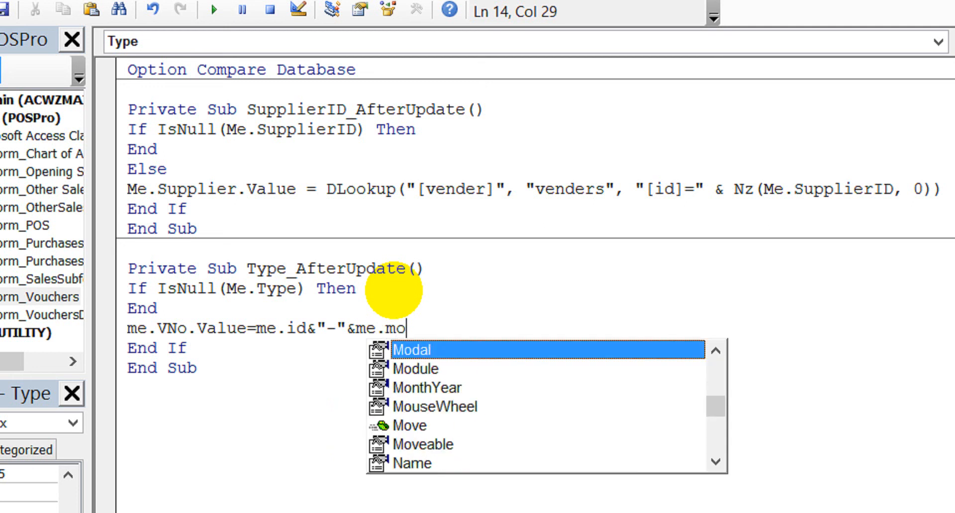
key(Tab)
- Correct the spacing around the ampersands in the VNo assignment and close the code editor
click(397, 291)
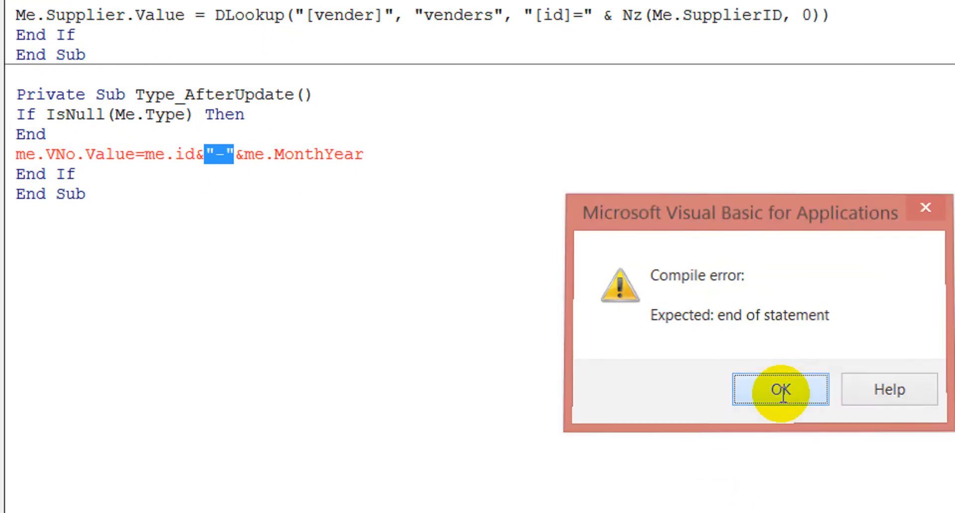
click(781, 391)
click(423, 151)
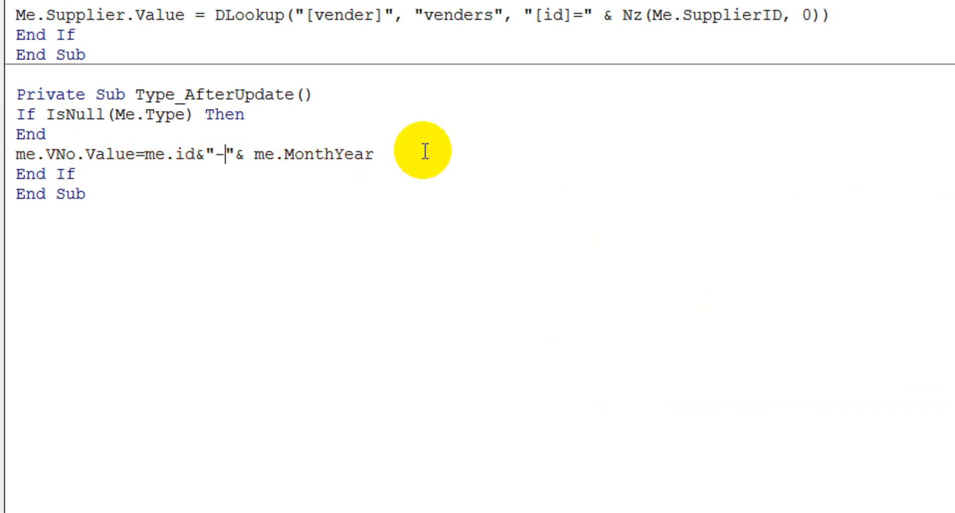
key(Down)
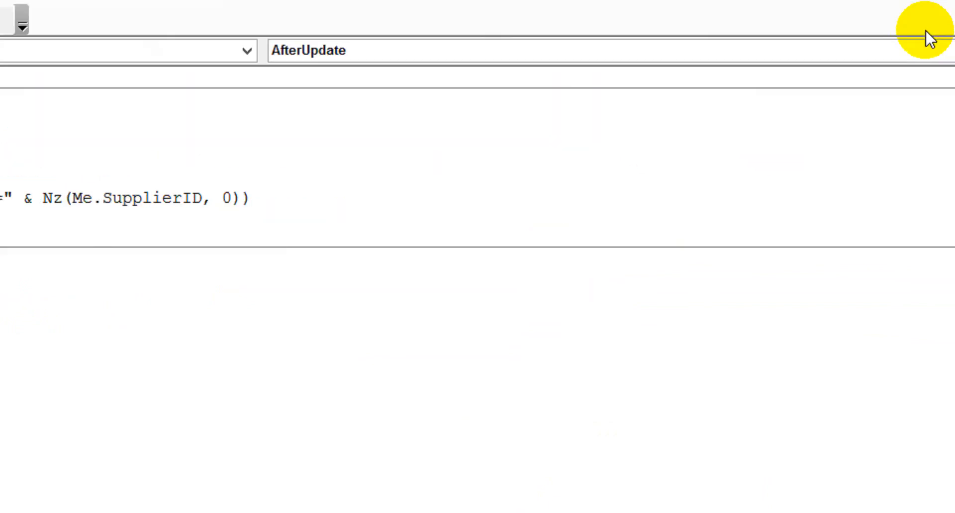
click(921, 10)
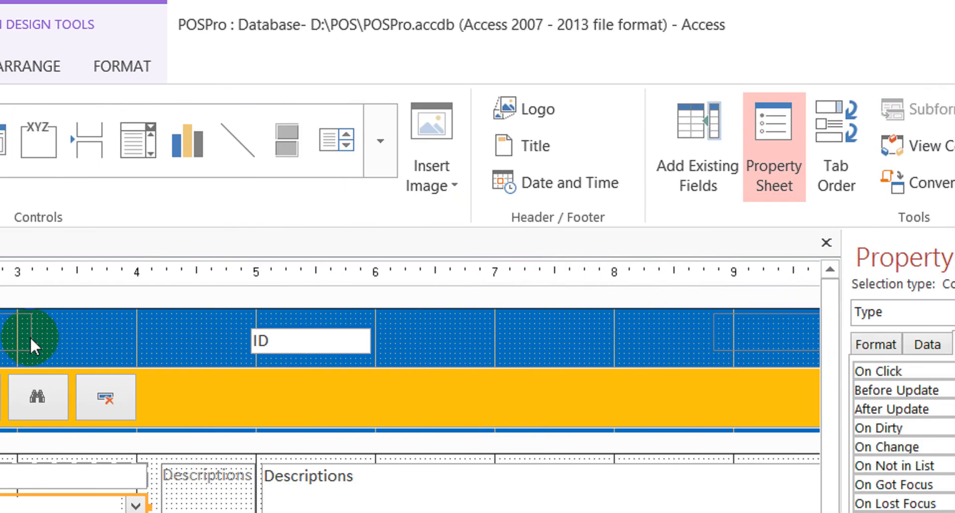
- Add the MonthYear field to the form header beside the ID text box and delete its label
click(685, 163)
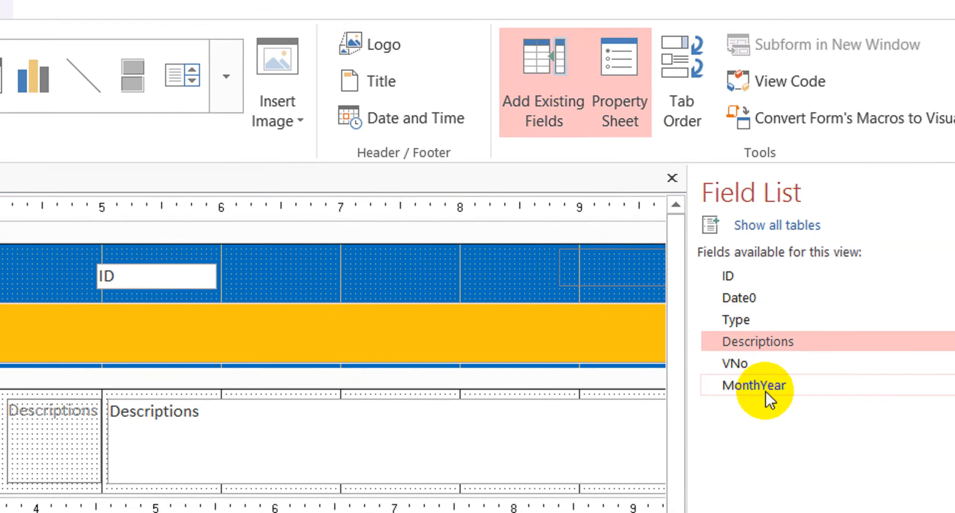
click(883, 453)
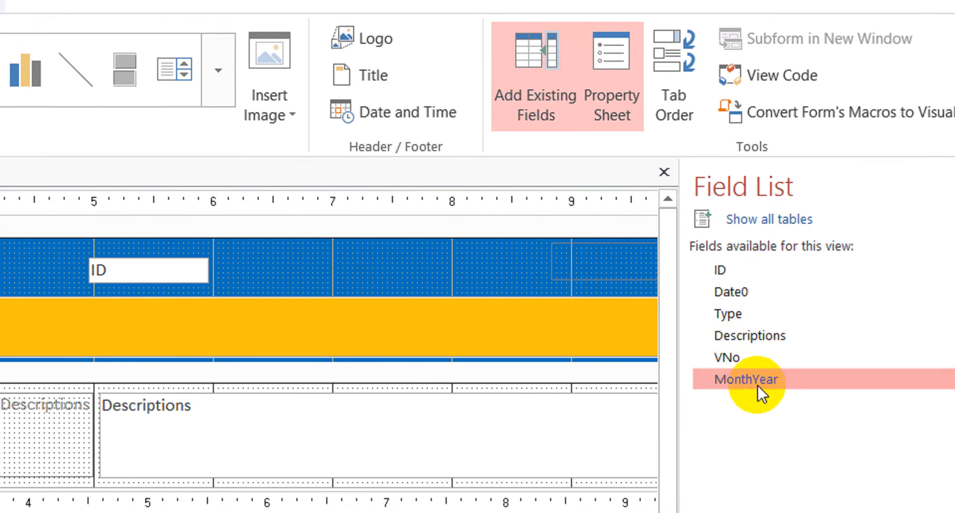
drag(747, 380, 114, 275)
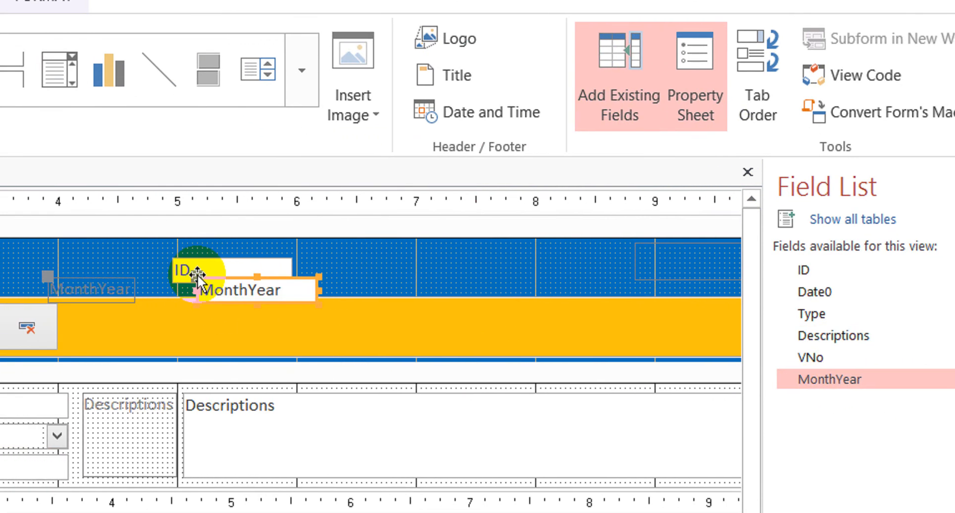
click(99, 294)
key(Delete)
- Move the ID and MonthYear text boxes together from the form header to the form footer
drag(231, 257, 343, 287)
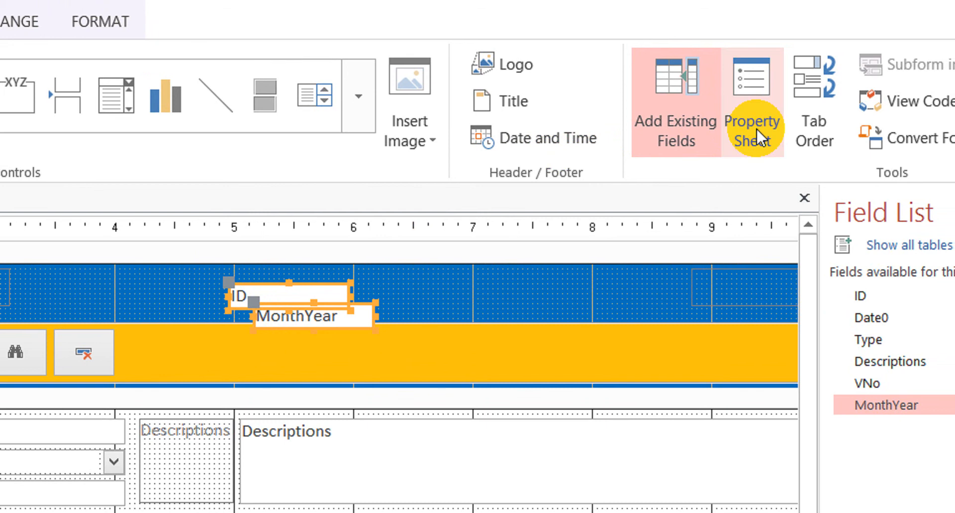
click(756, 128)
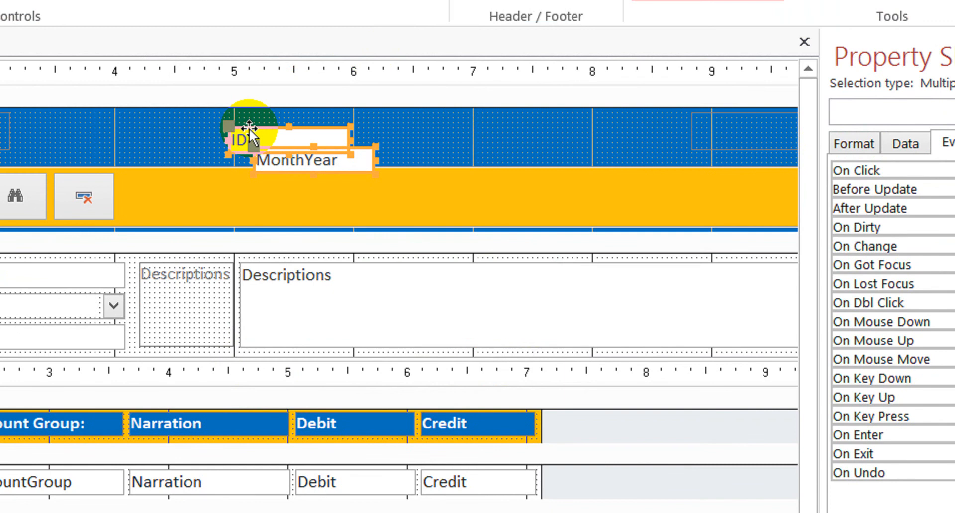
drag(249, 131, 174, 381)
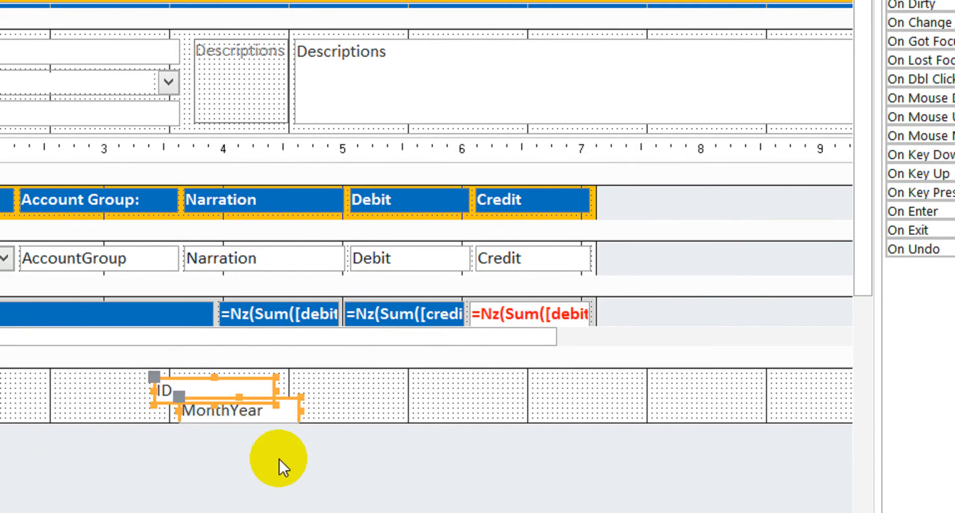
- Arrange the ID and MonthYear text boxes in the form footer in a stacked layout
drag(327, 448, 146, 371)
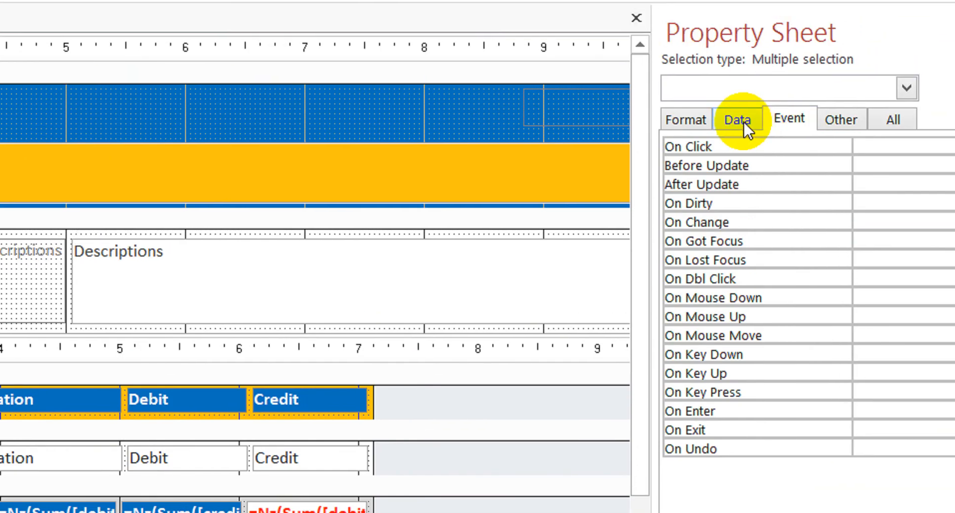
click(733, 105)
click(694, 103)
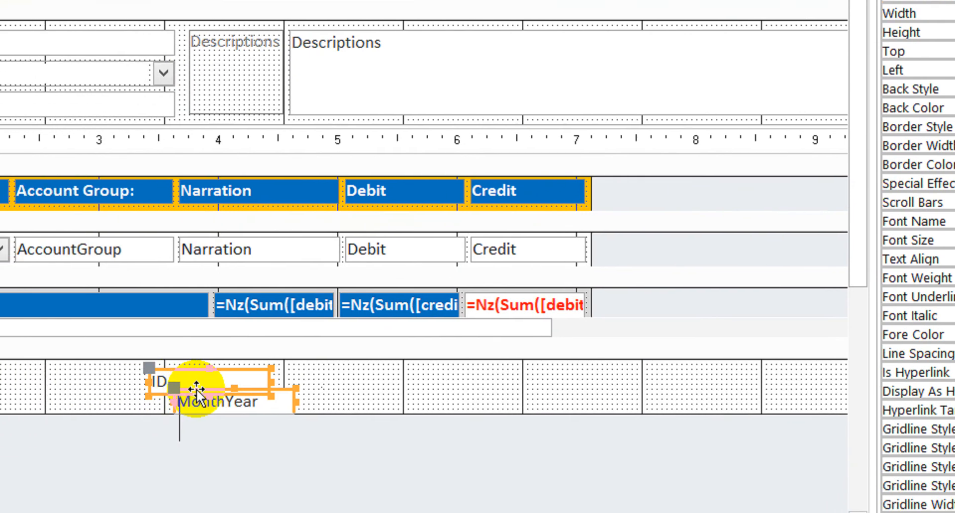
right_click(186, 401)
mouse_move(329, 75)
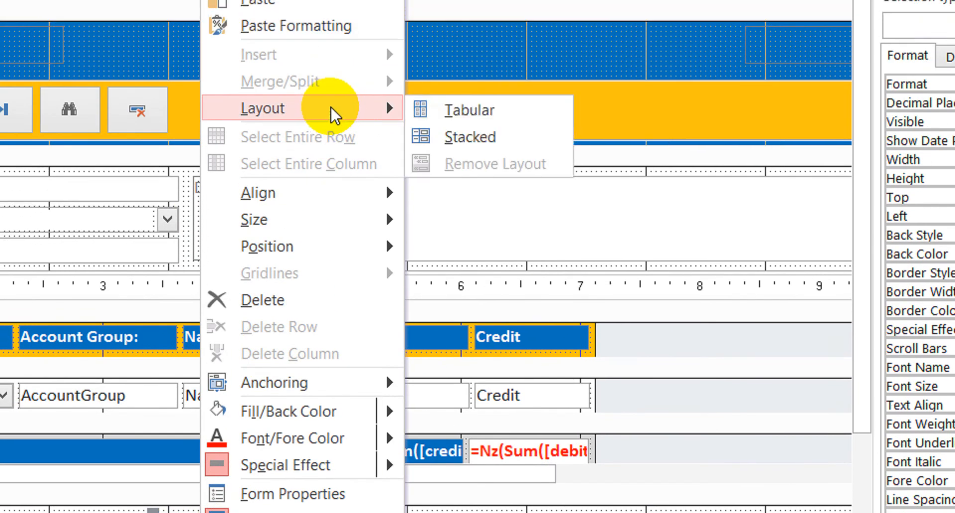
click(486, 97)
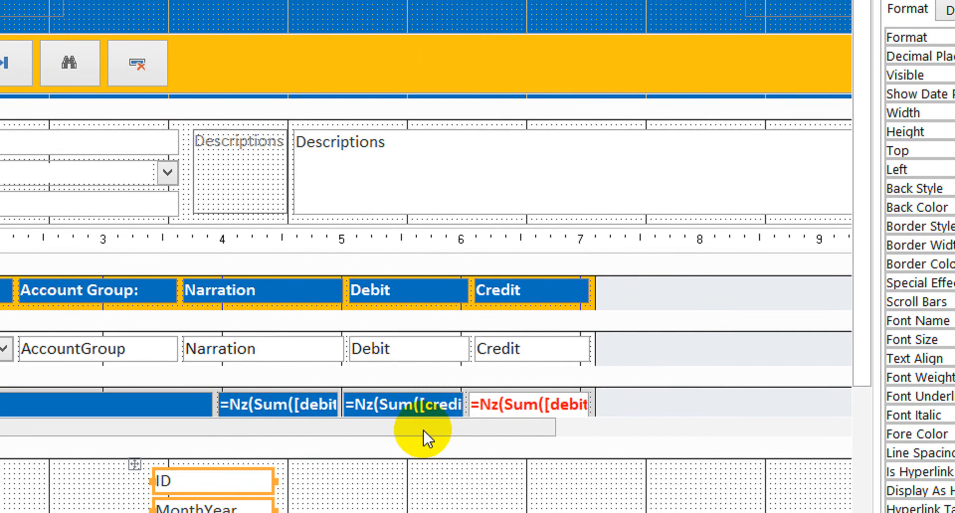
- Fill the form footer's background with the standard color Blue
click(375, 509)
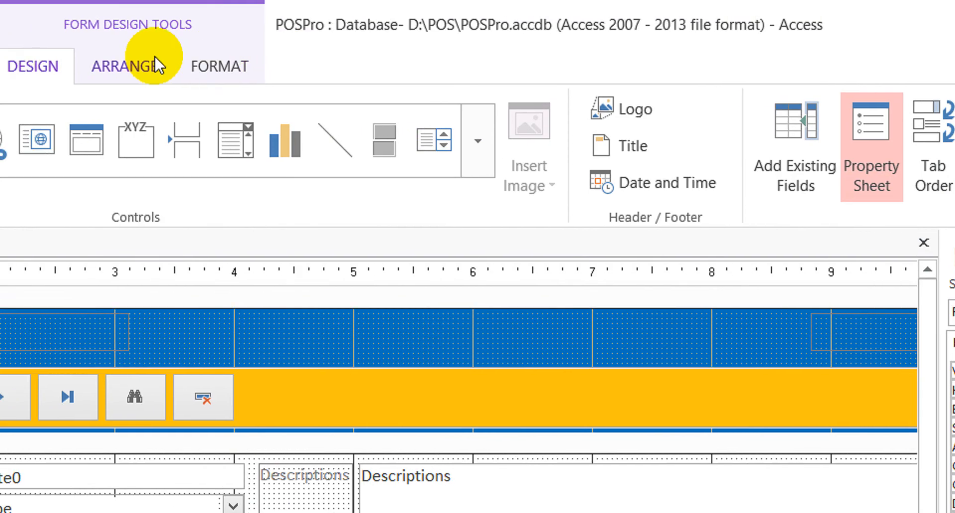
click(134, 76)
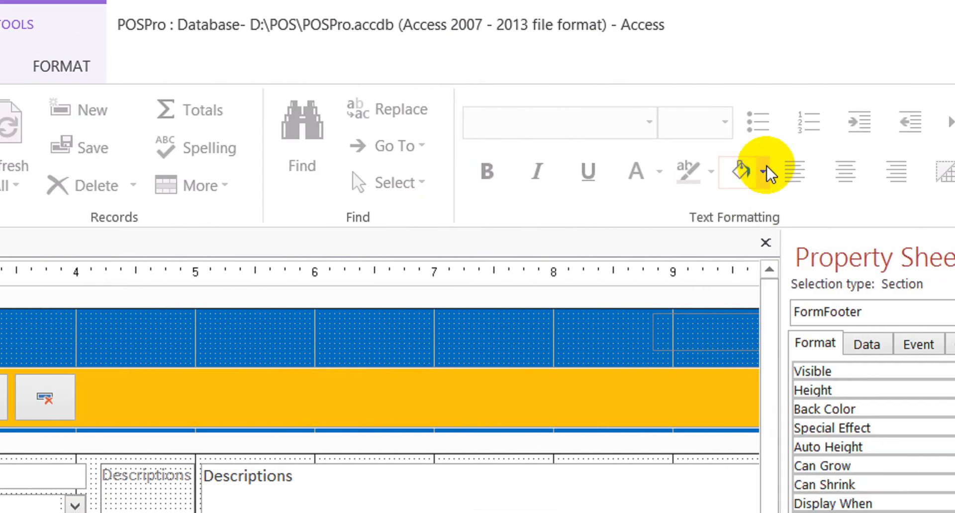
click(767, 170)
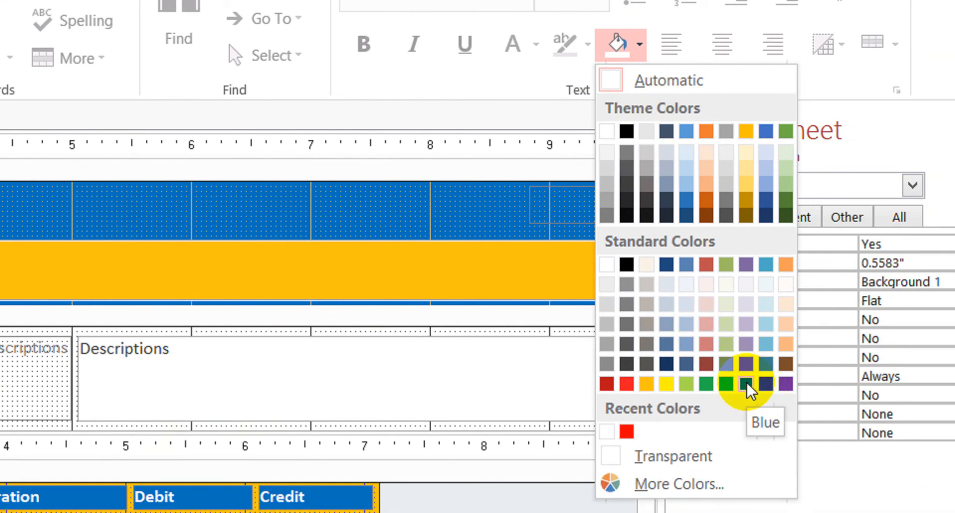
click(747, 384)
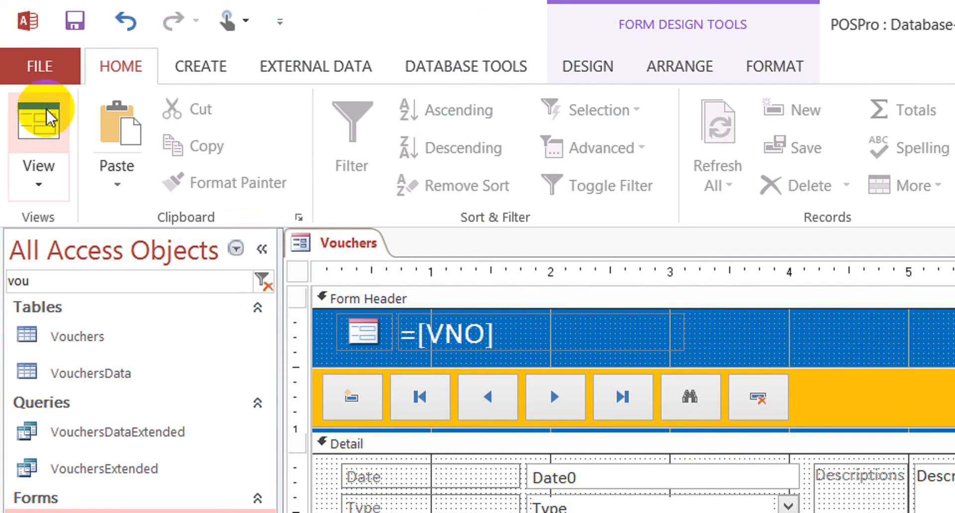
- Test the Type combo box in Form view by choosing Receipt, Payment and Receipt again, and check the VNo field
click(48, 115)
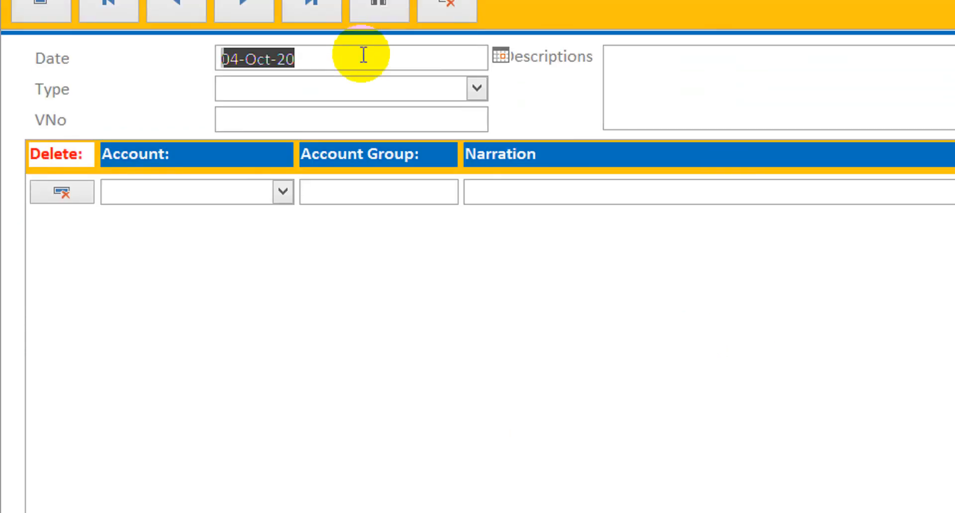
click(476, 119)
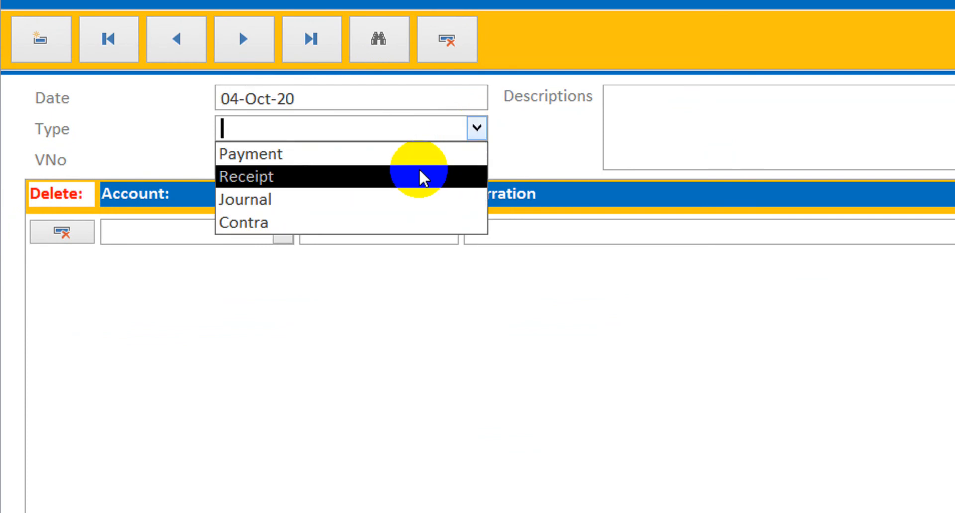
click(422, 177)
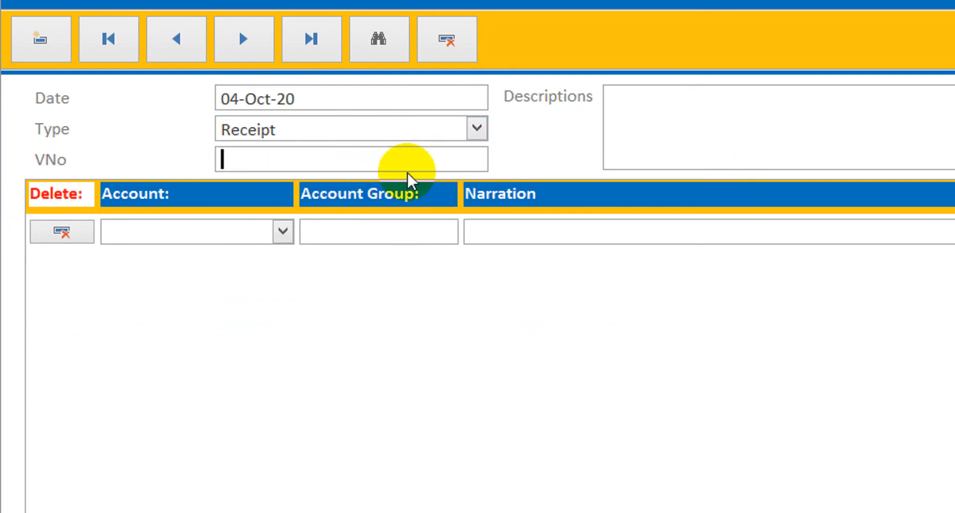
click(476, 128)
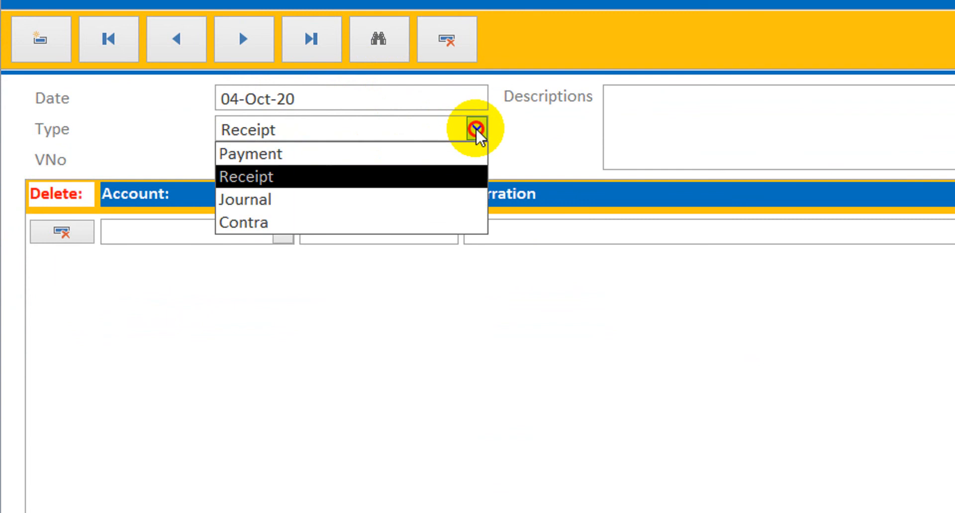
click(393, 154)
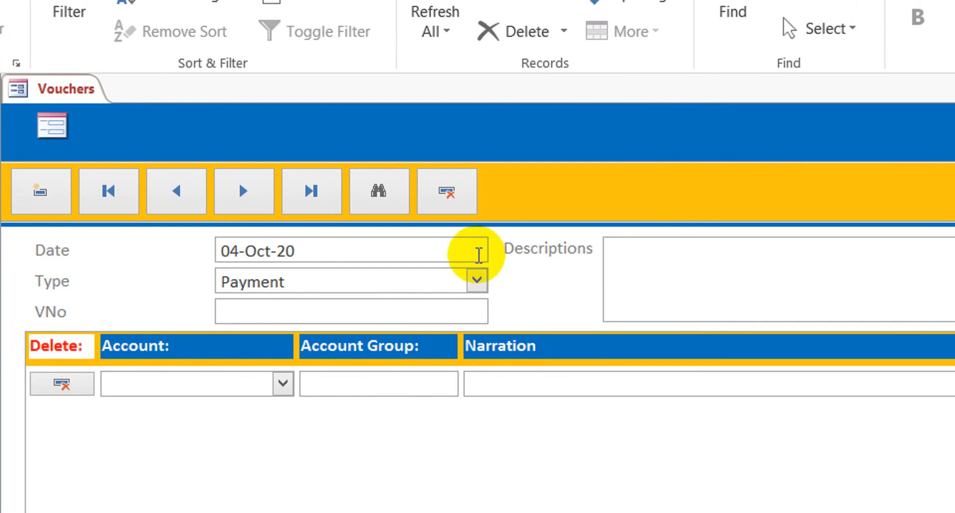
click(477, 272)
click(397, 329)
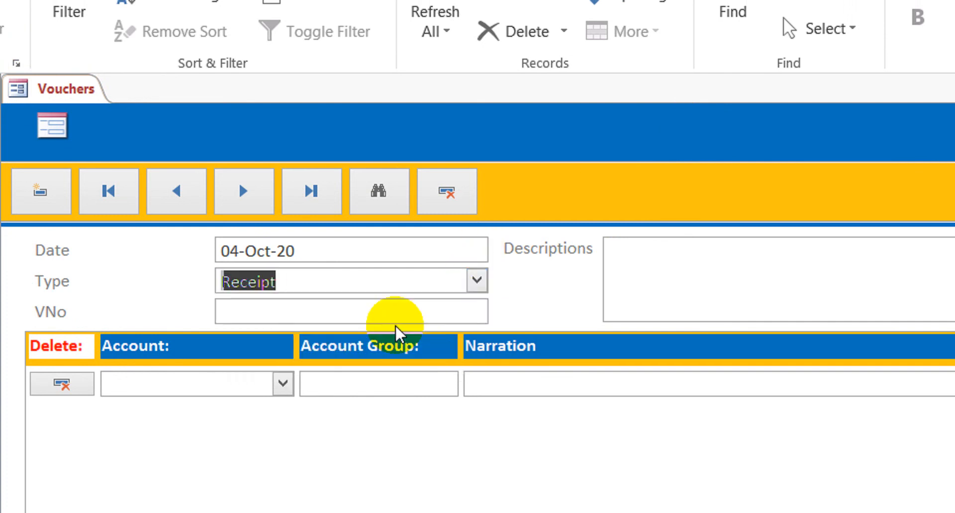
click(423, 314)
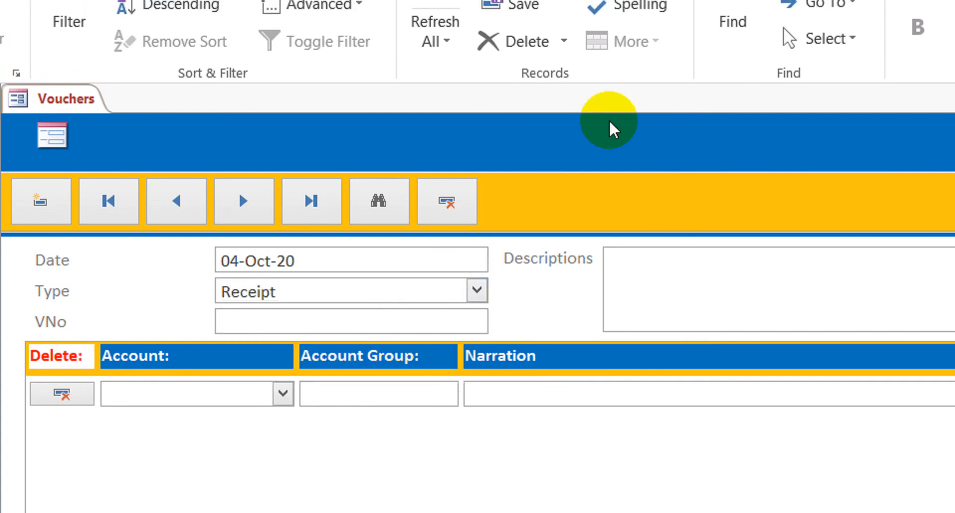
- In the Type combo box's After Update code, append .Value to Me.ID and Me.MonthYear in the VNo assignment
right_click(611, 131)
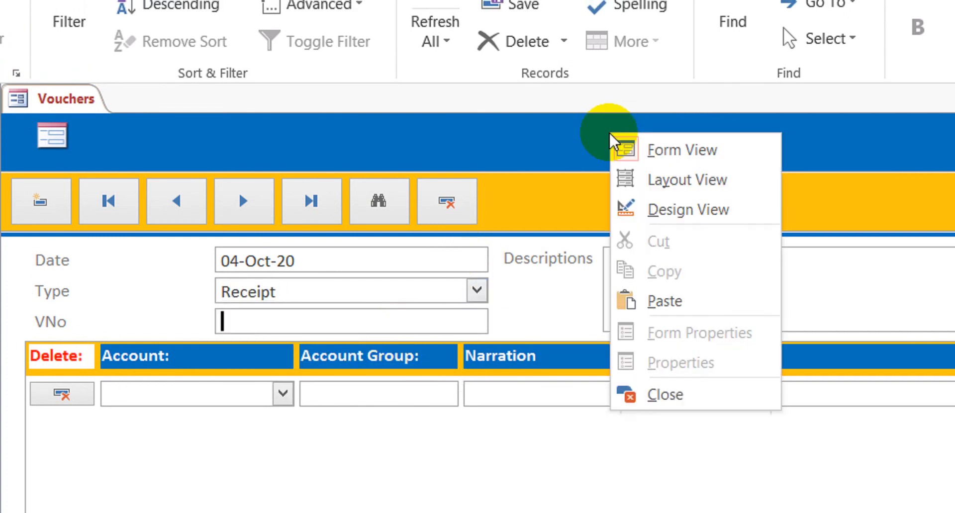
click(688, 211)
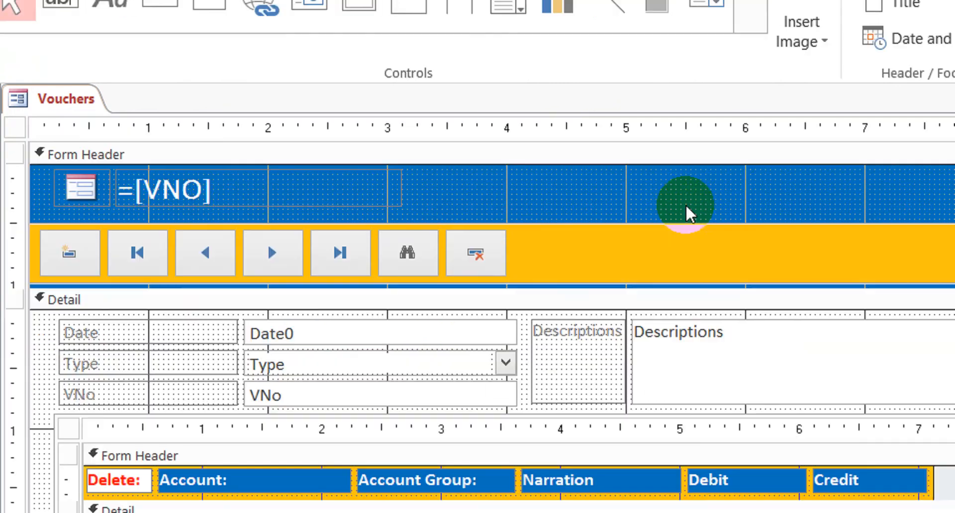
click(369, 398)
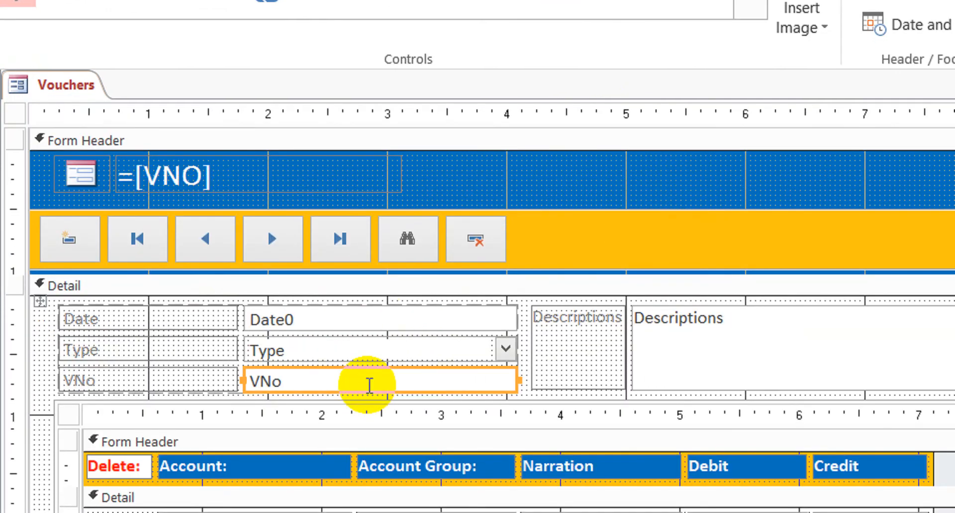
click(429, 349)
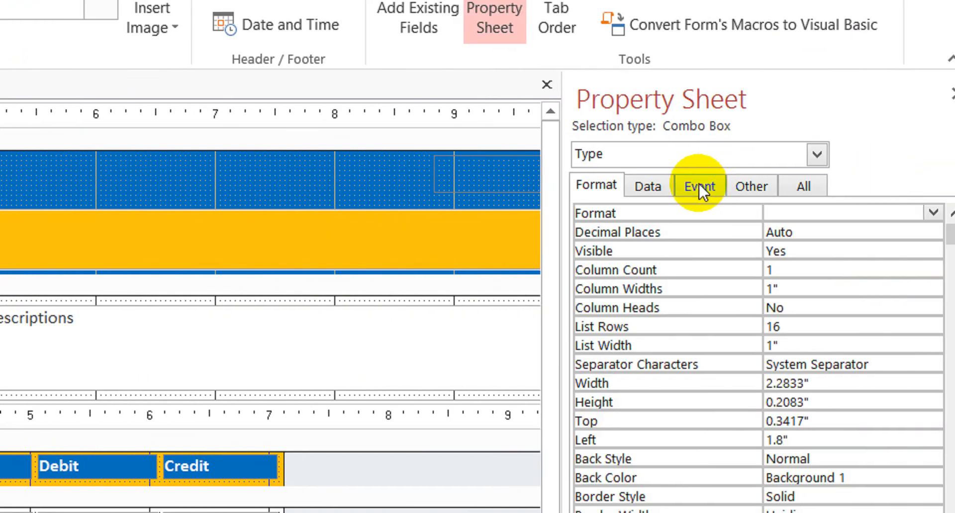
click(699, 186)
click(930, 251)
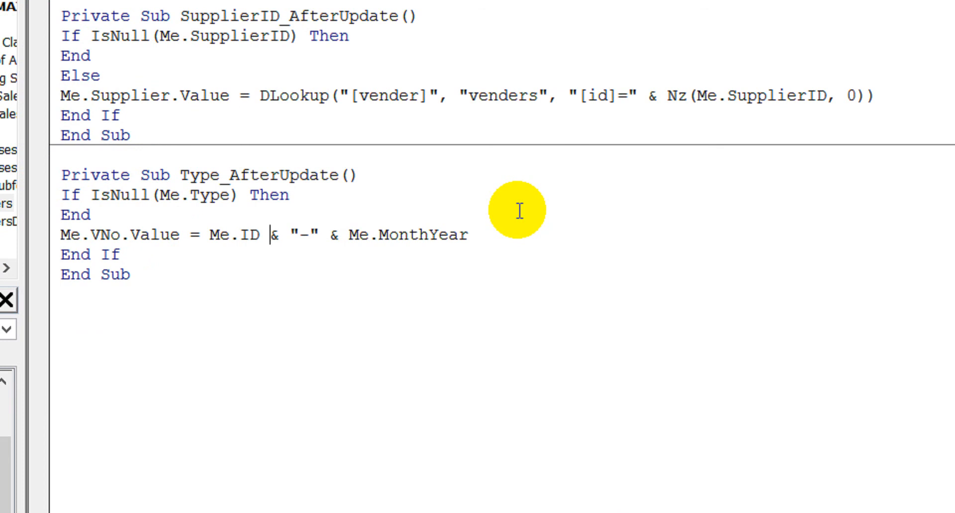
text(.value)
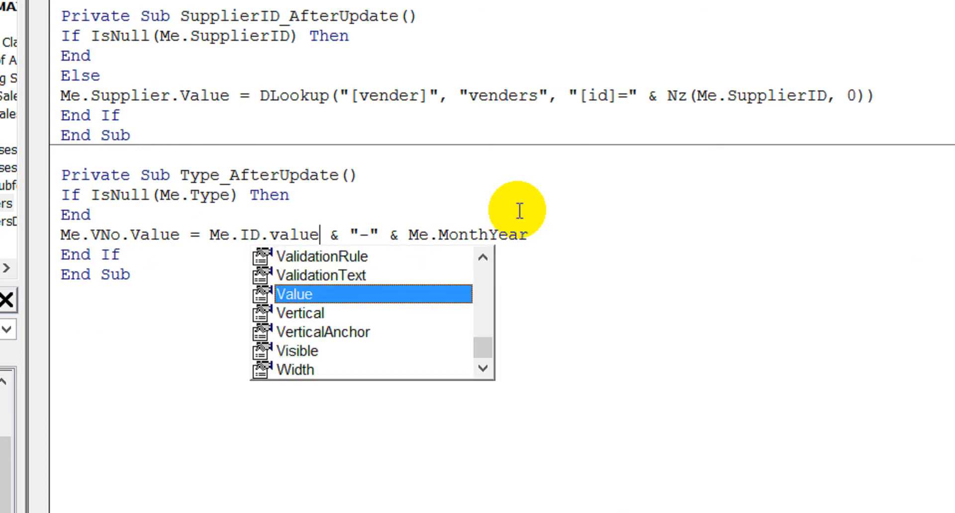
key(Tab)
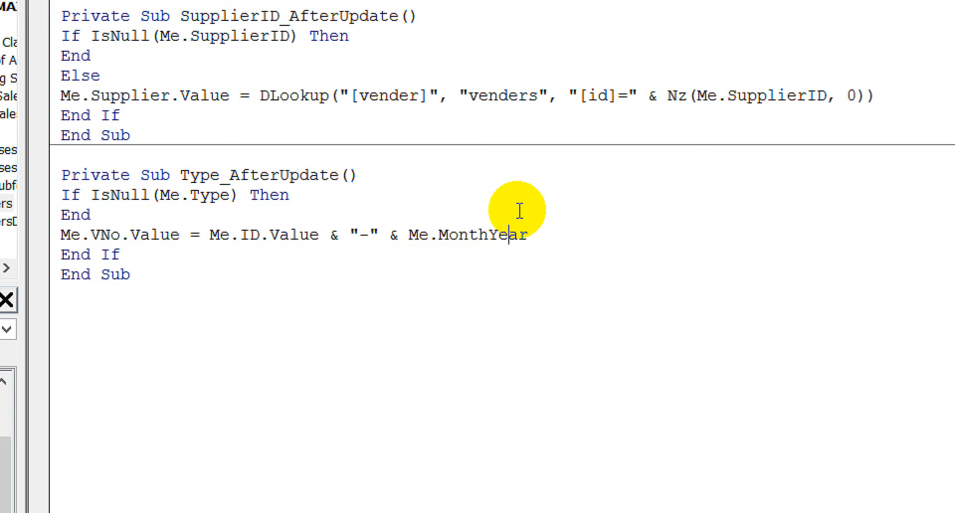
text(.value)
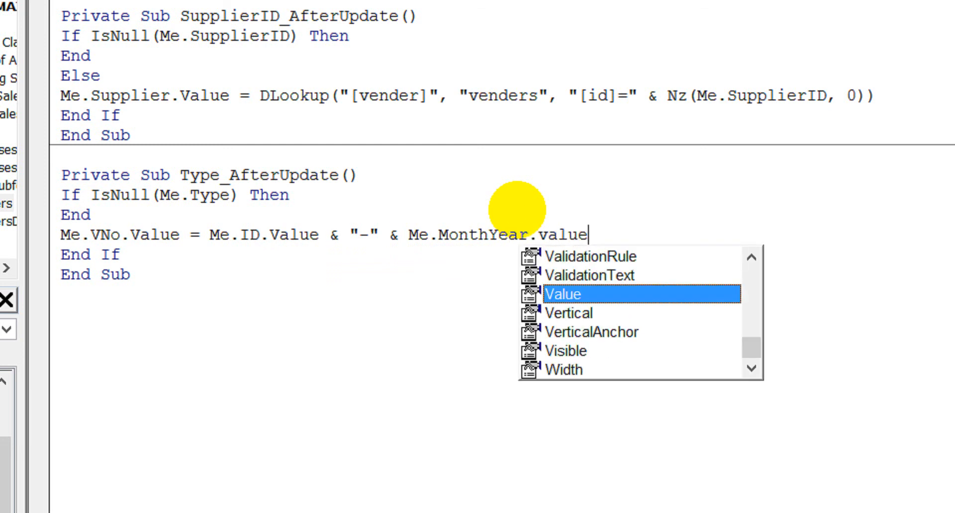
key(Tab)
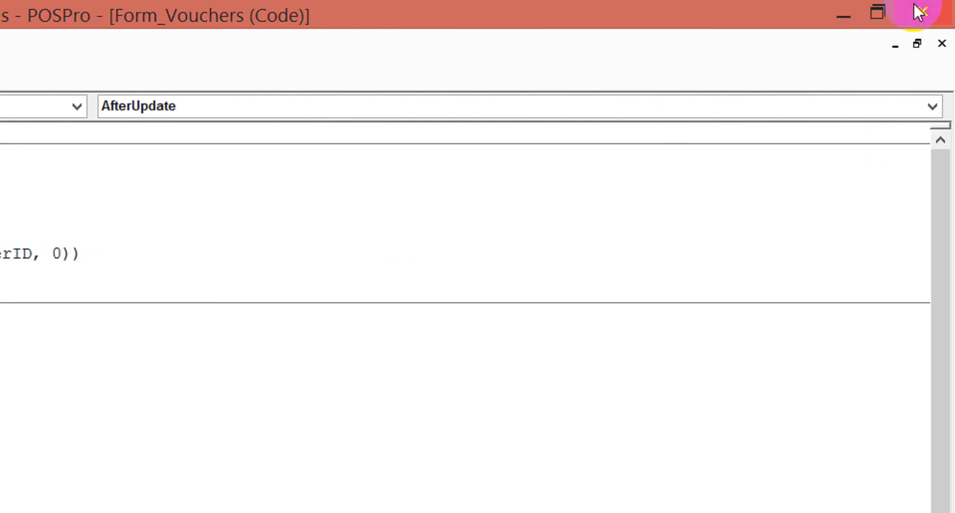
click(919, 11)
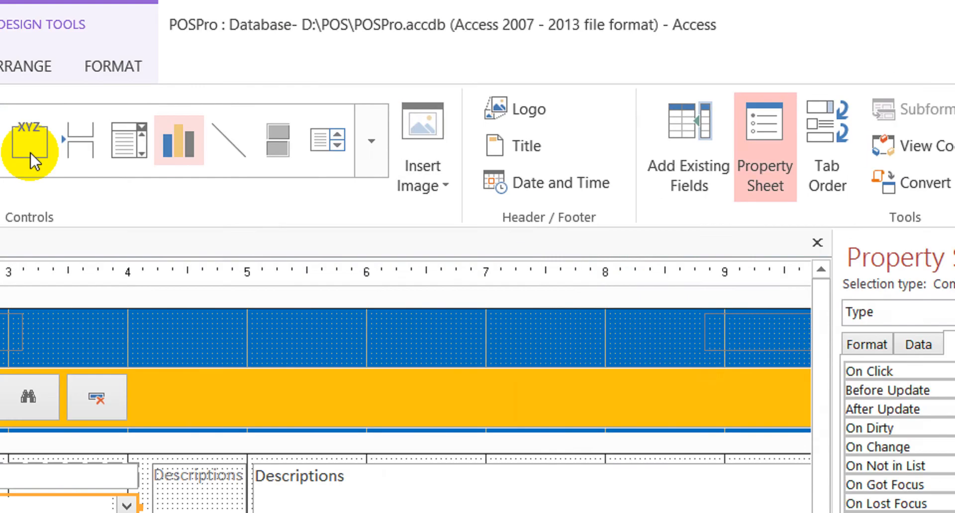
- Test the edited code in Form view by setting Type to Payment and Journal, and check the VNo field
click(56, 115)
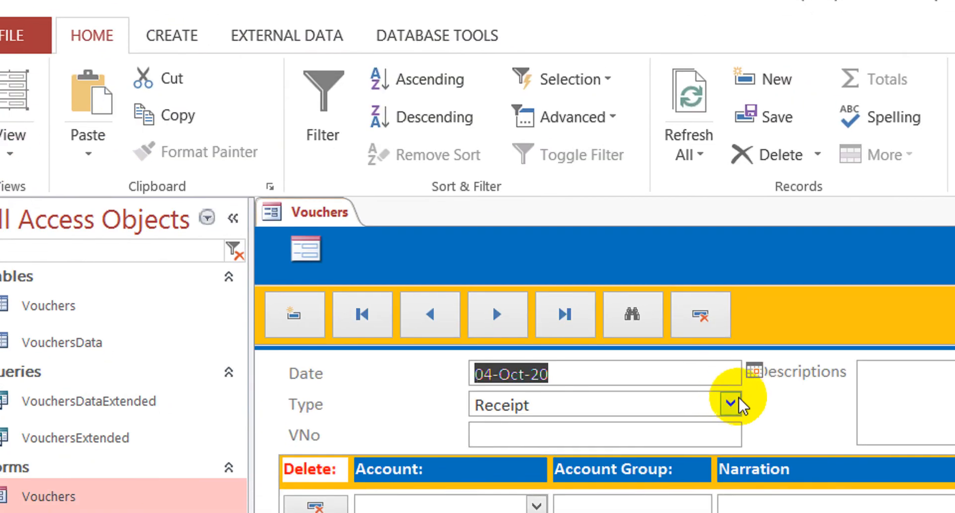
click(758, 435)
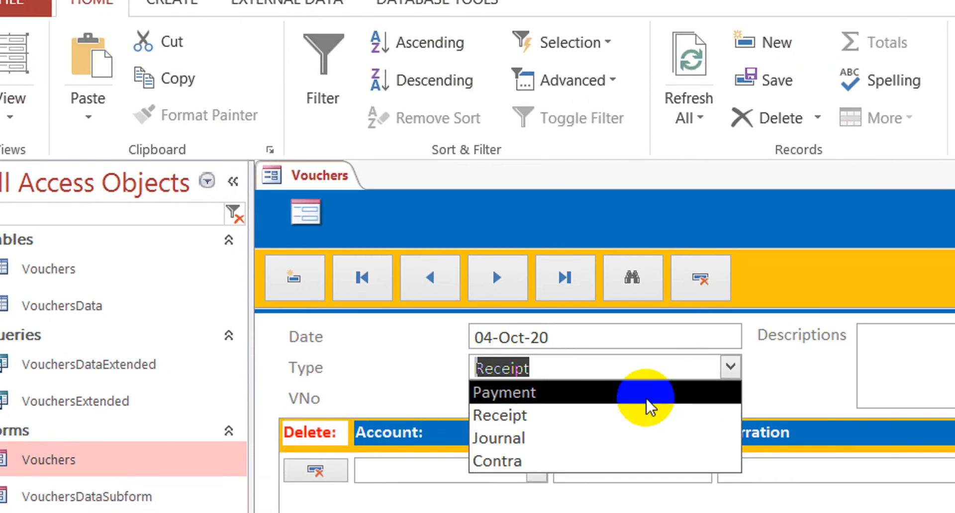
click(646, 415)
click(646, 421)
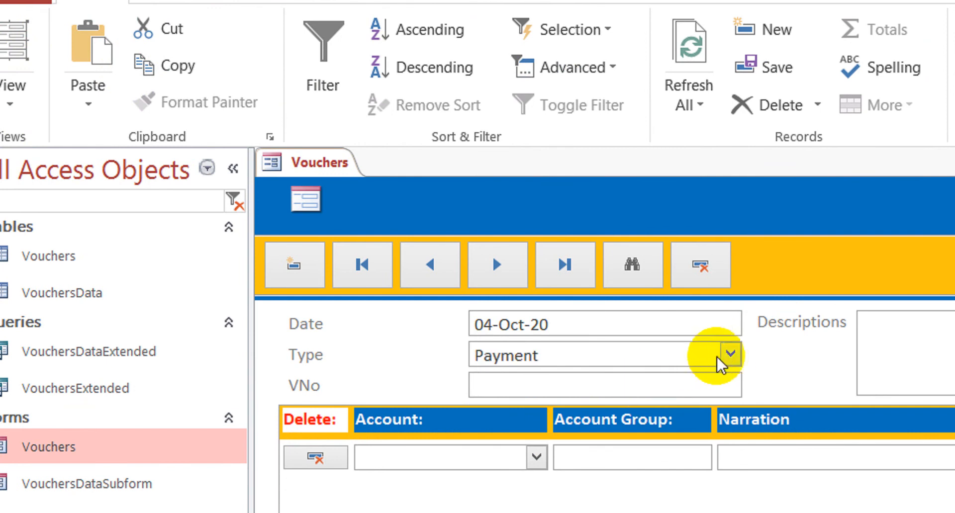
click(730, 356)
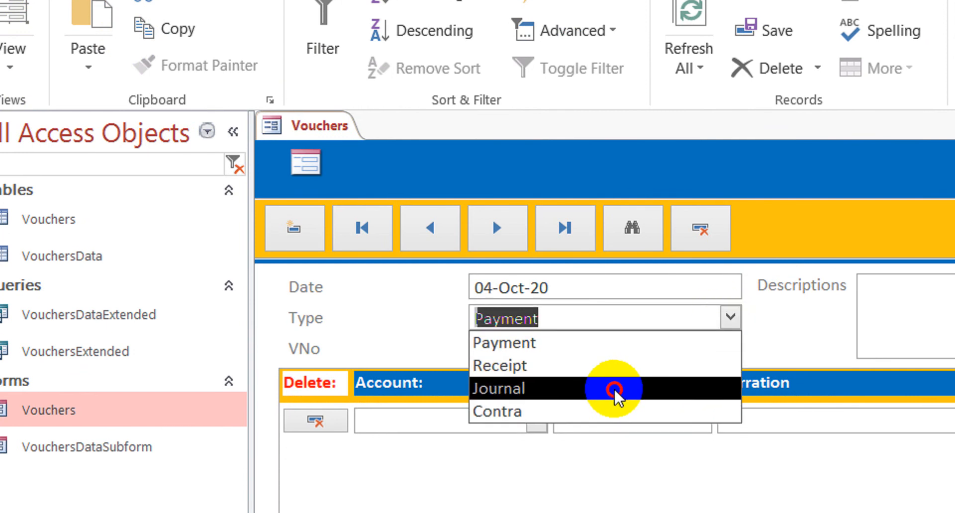
click(620, 410)
click(686, 360)
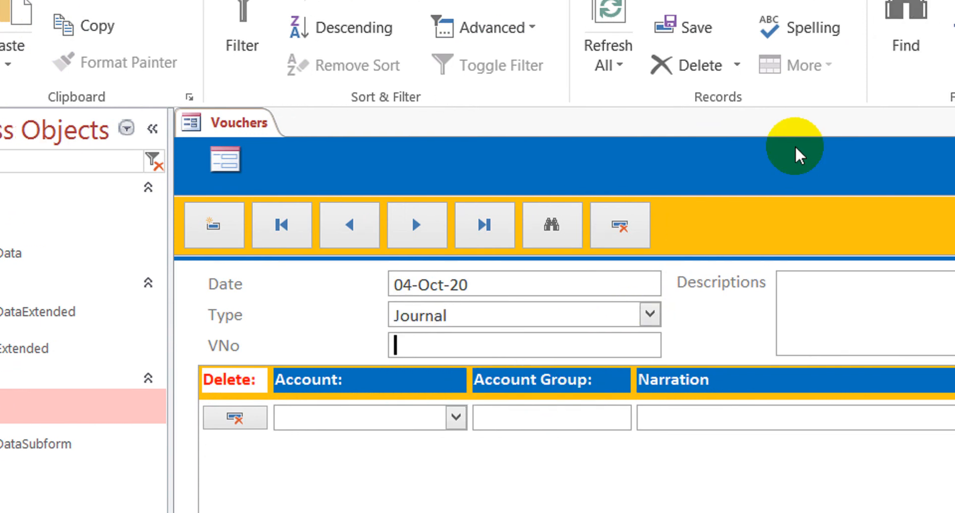
- Delete the VNo text box in the form's Detail section and add the existing VNo field again below Type
right_click(841, 153)
click(791, 223)
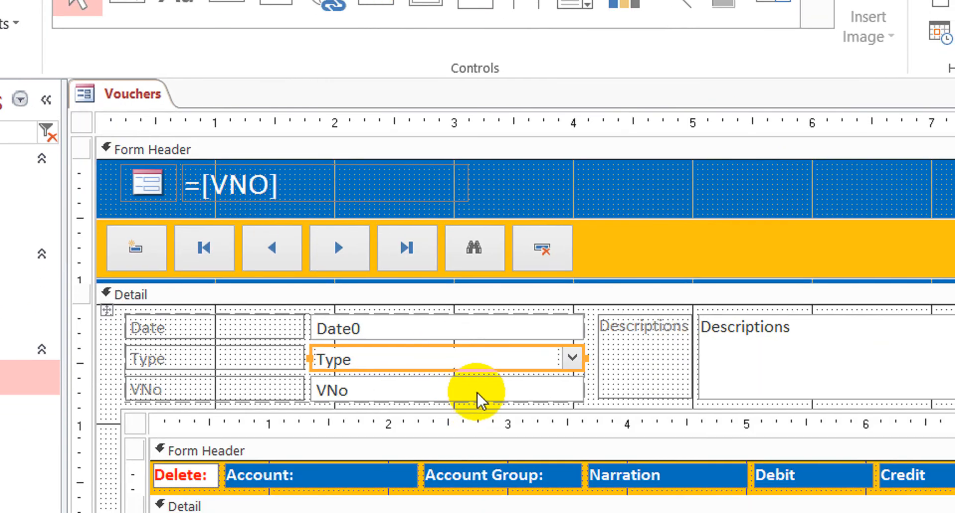
click(478, 418)
click(541, 344)
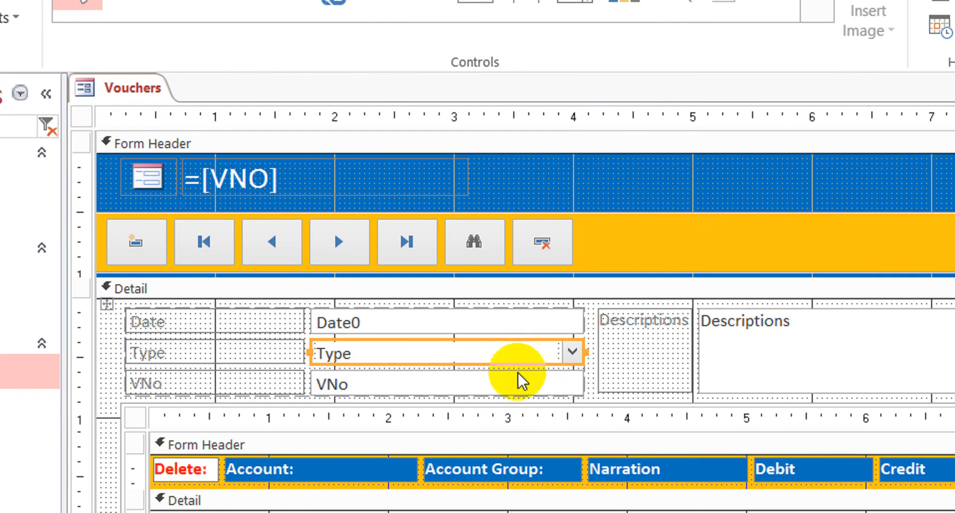
click(507, 383)
key(Delete)
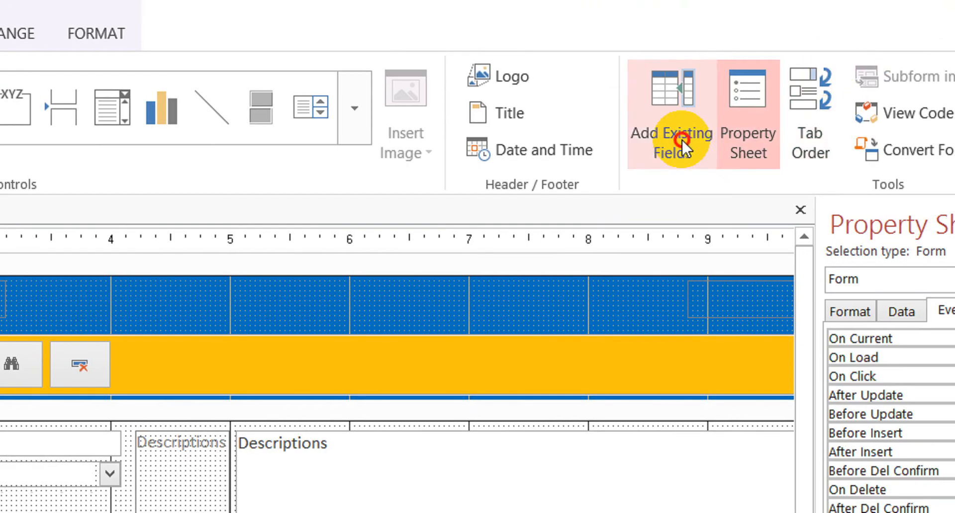
click(682, 140)
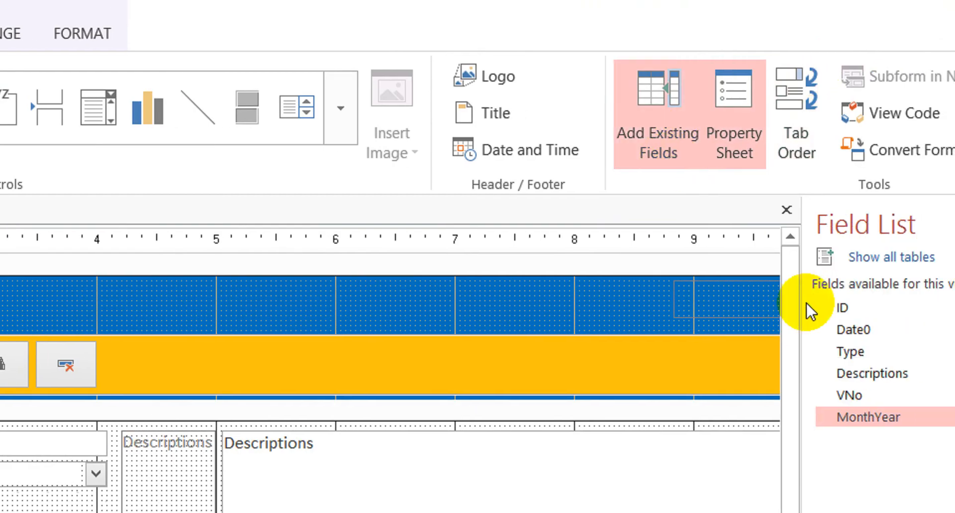
drag(747, 382, 119, 397)
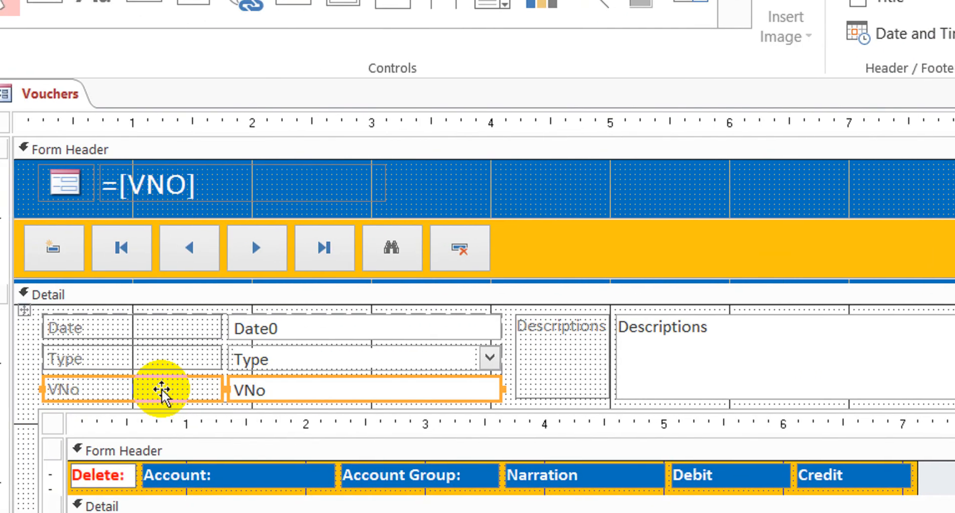
click(720, 188)
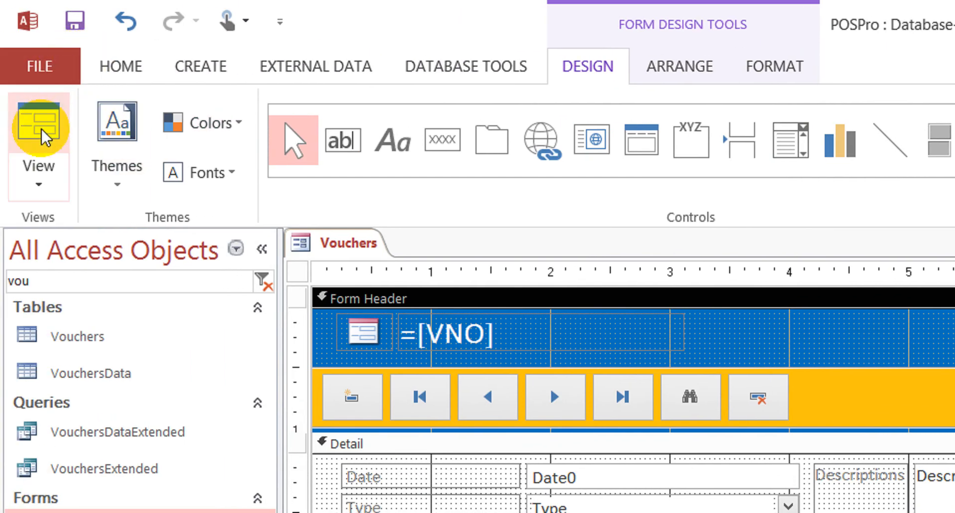
- Test the re-added VNo field in Form view by setting Type to Payment and Receipt
click(39, 134)
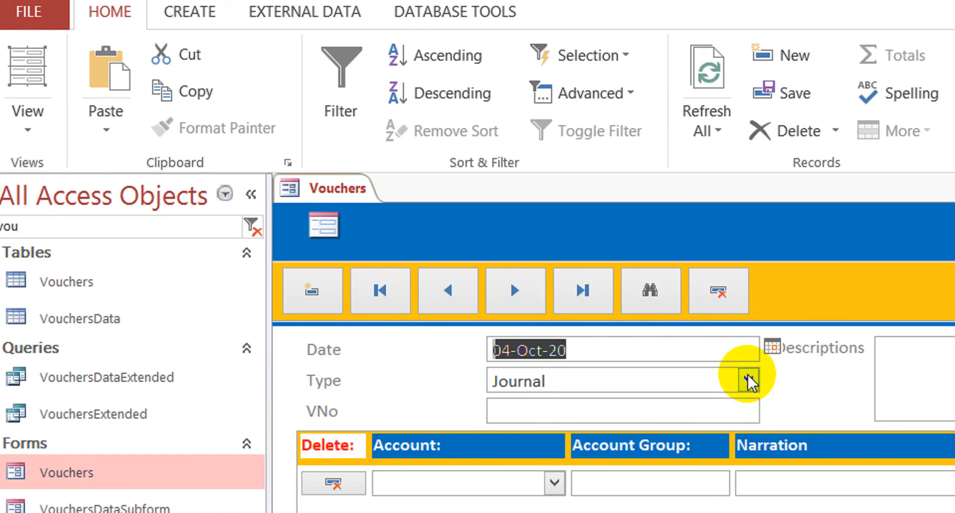
click(749, 382)
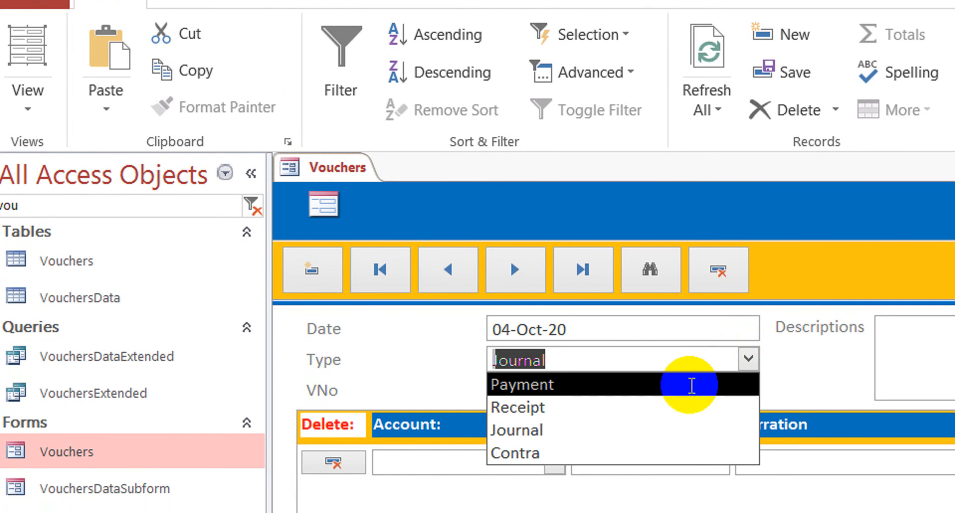
click(692, 405)
click(691, 386)
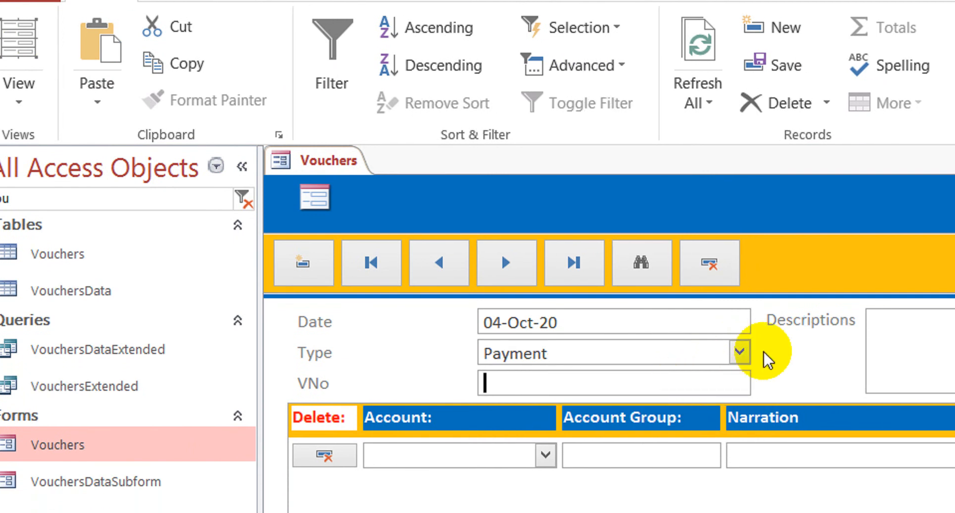
click(739, 352)
click(639, 401)
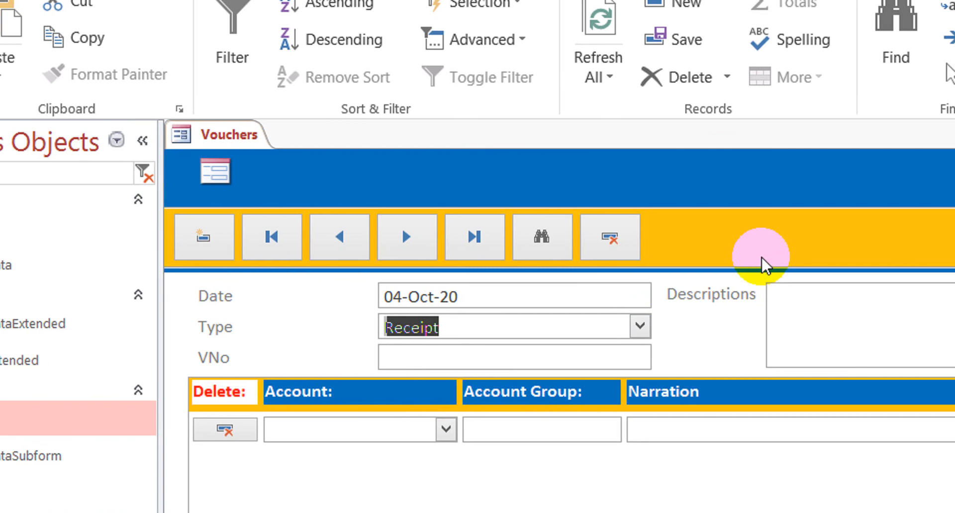